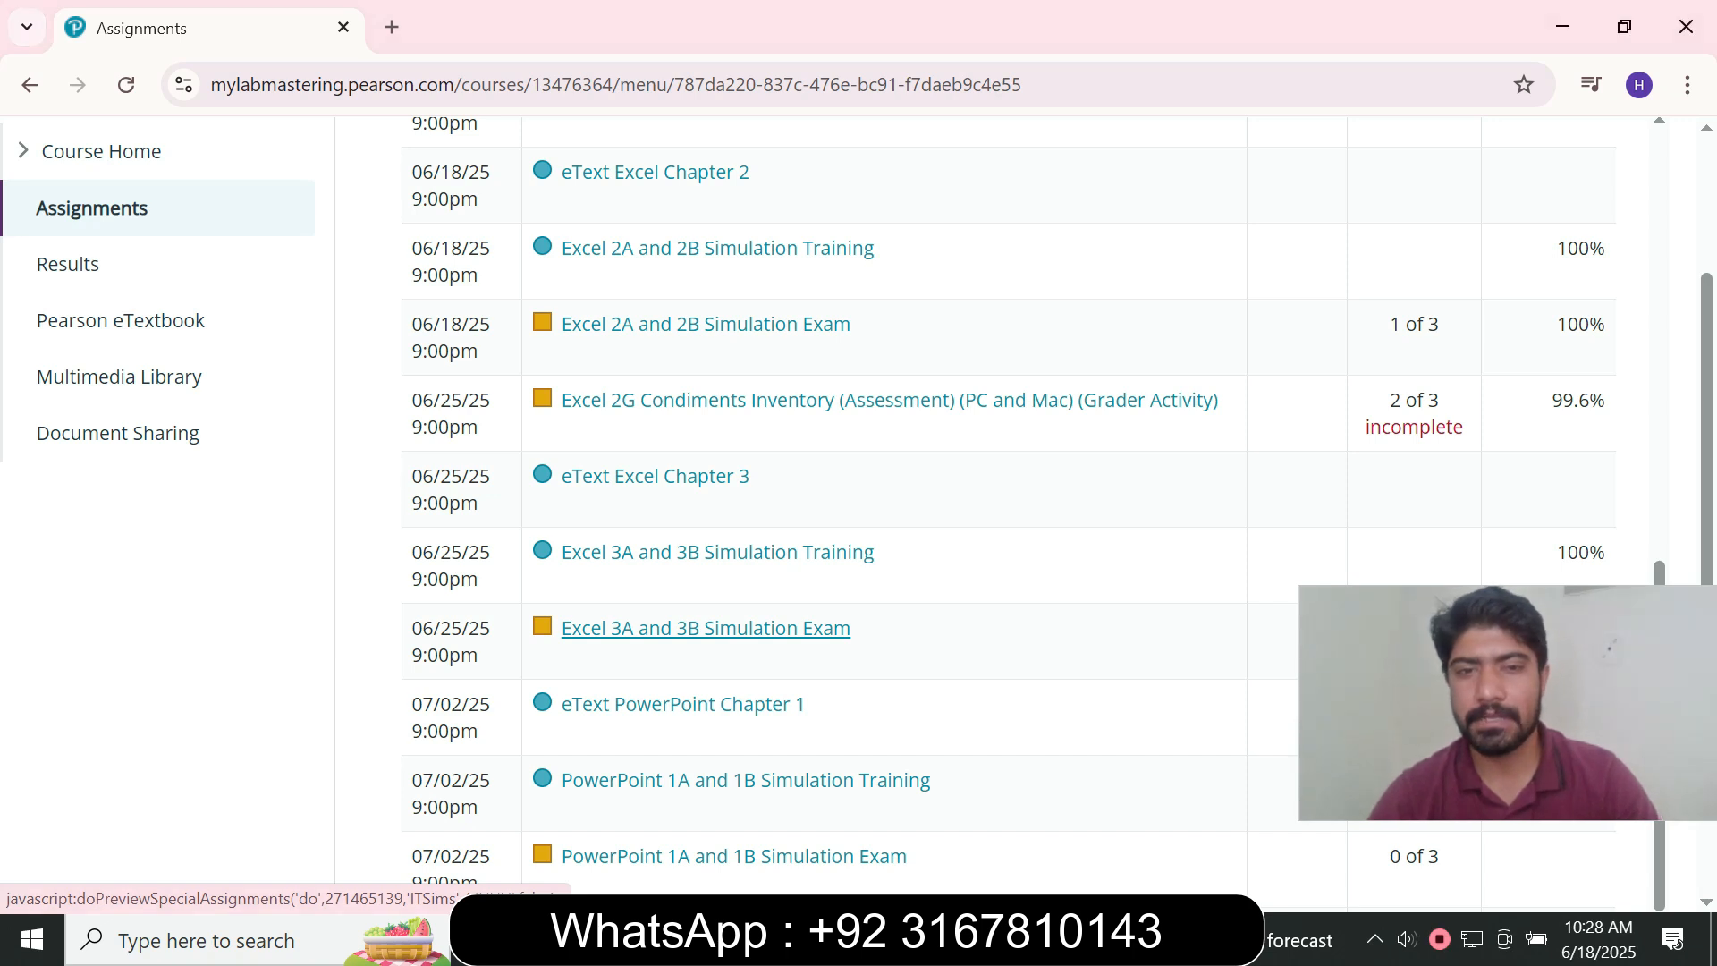
Open the Excel 3A and 3B Simulation Exam assignment, start the attempt and launch the simulation
{"action": "left_click", "coordinate": [705, 628]}
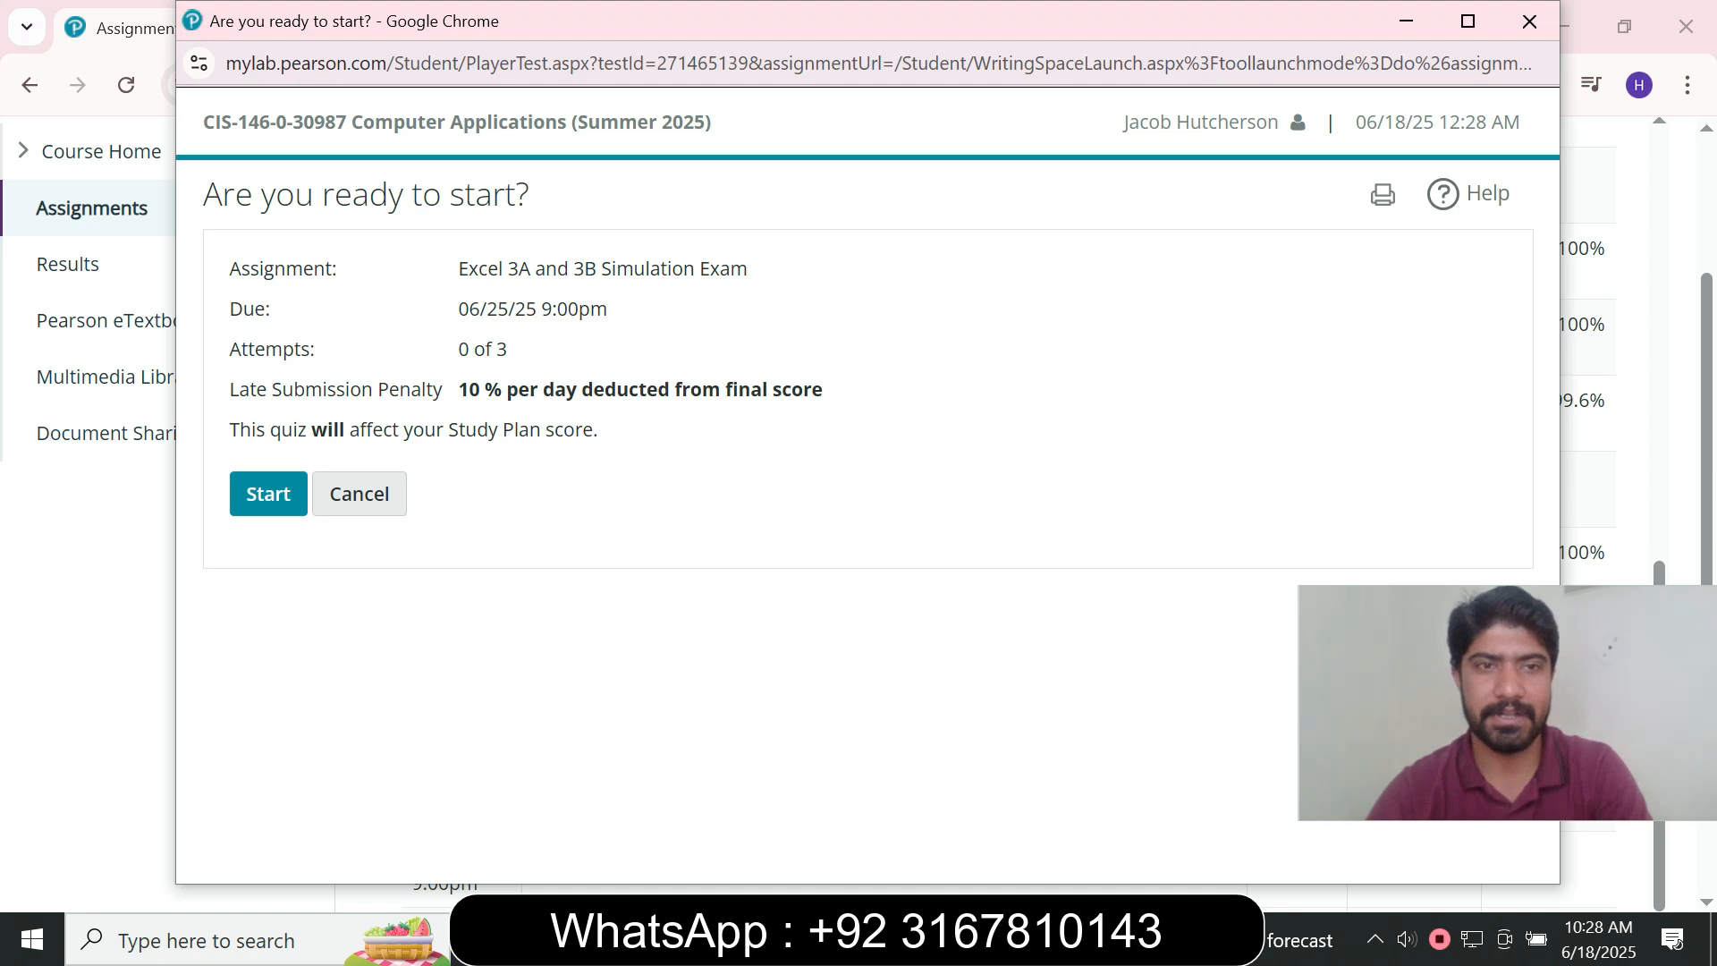
{"action": "left_click_drag", "start_coordinate": [458, 268], "coordinate": [747, 269]}
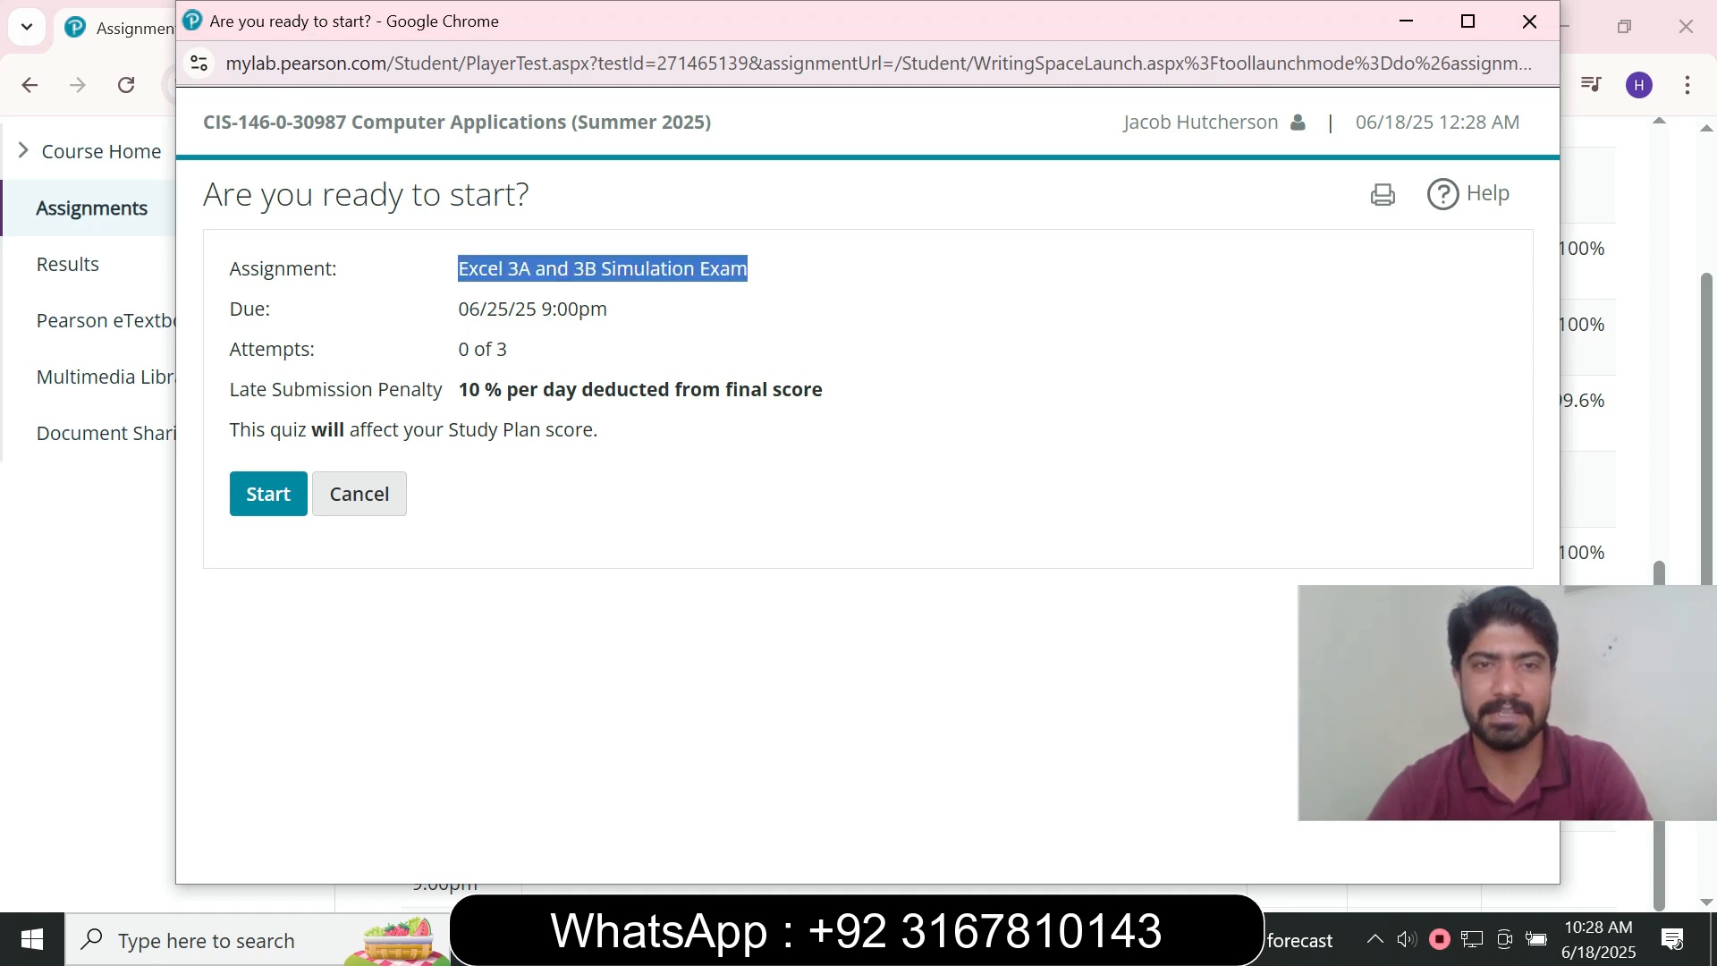
{"action": "left_click", "coordinate": [268, 493]}
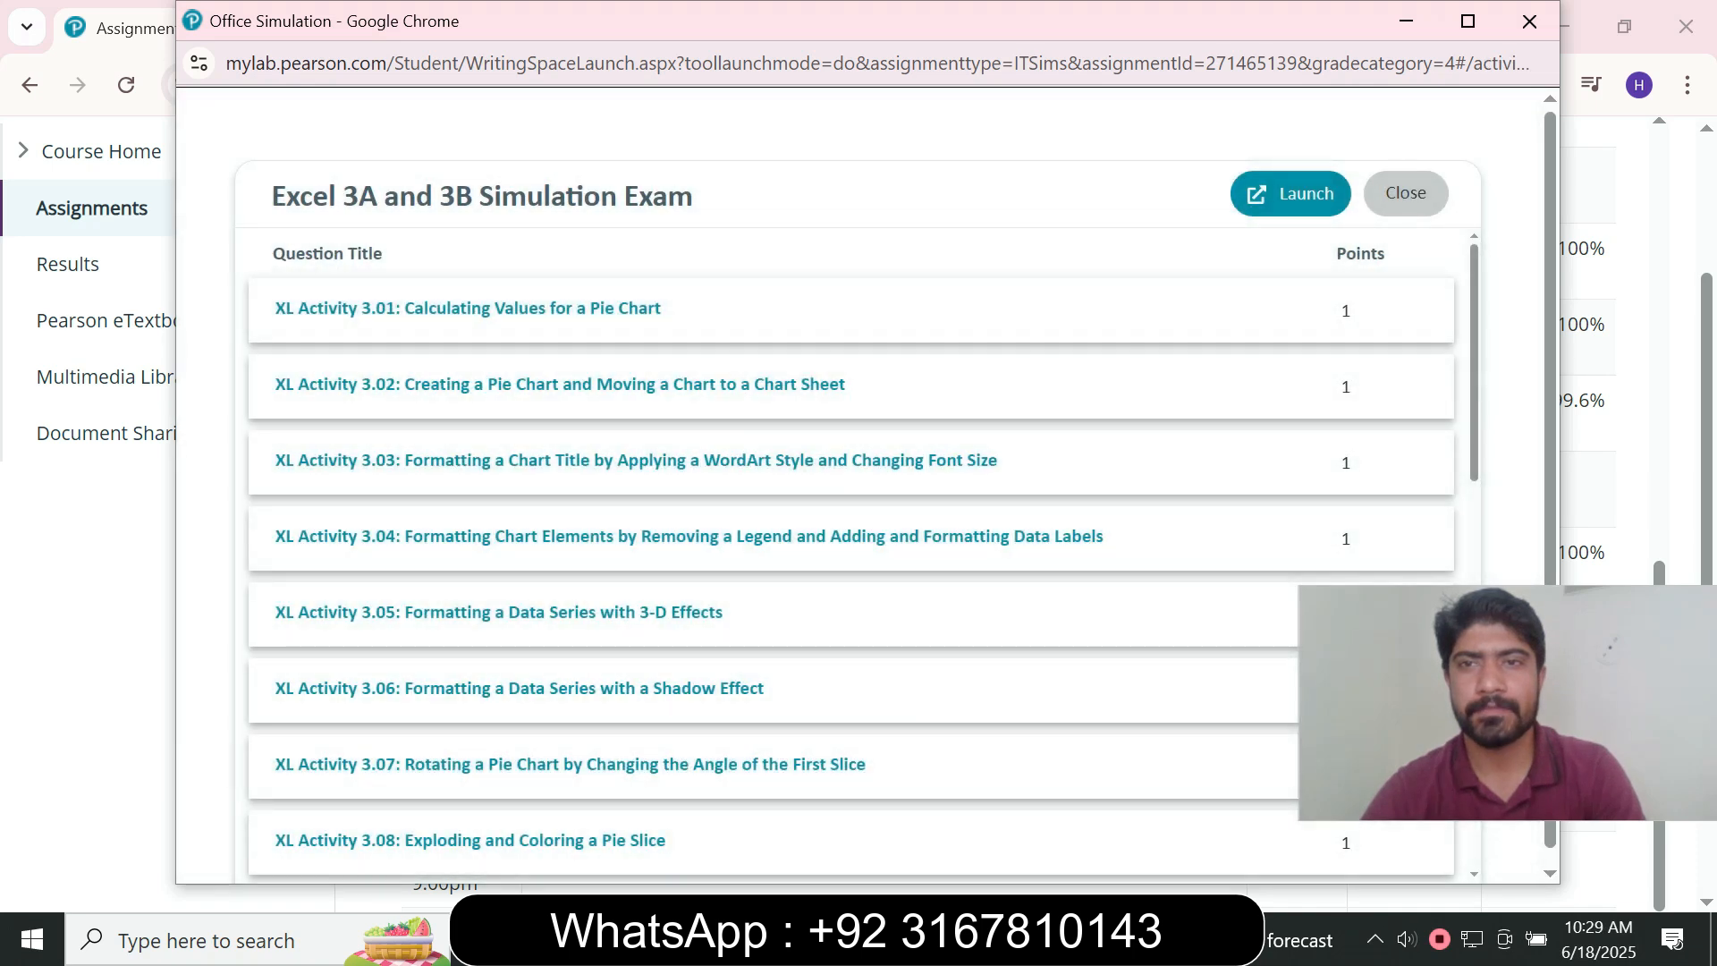
{"action": "left_click", "coordinate": [1290, 194]}
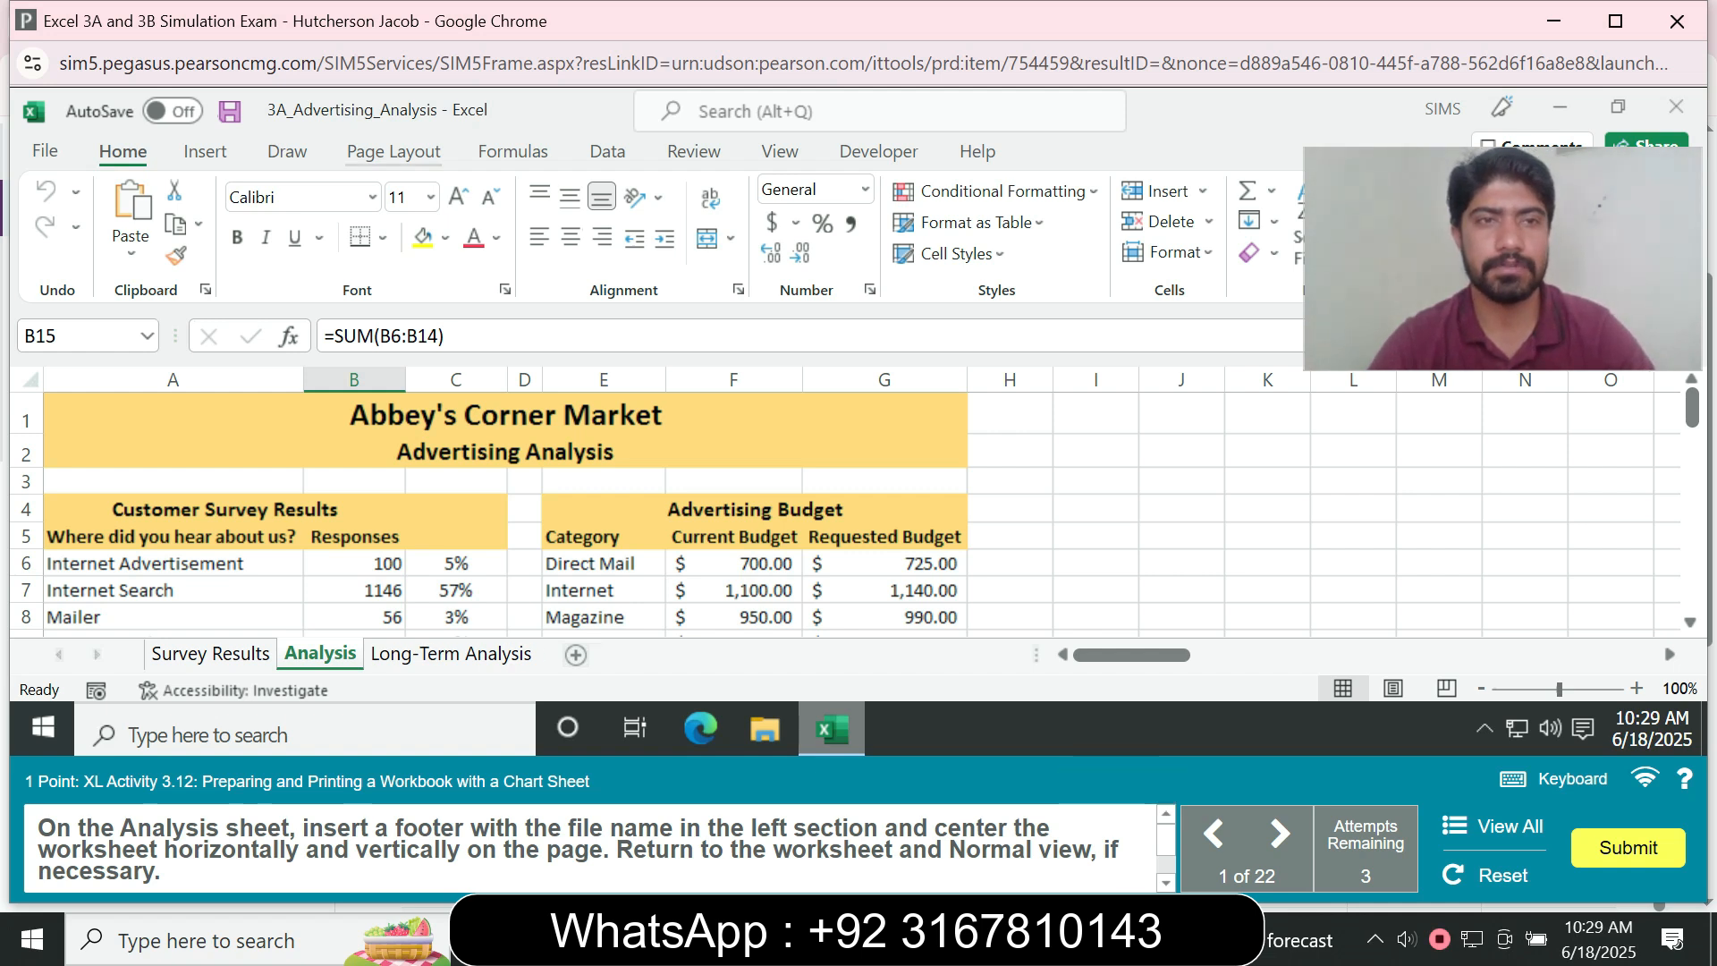
Insert a custom footer on the Analysis sheet with the file name in its left section
{"action": "left_click", "coordinate": [393, 151]}
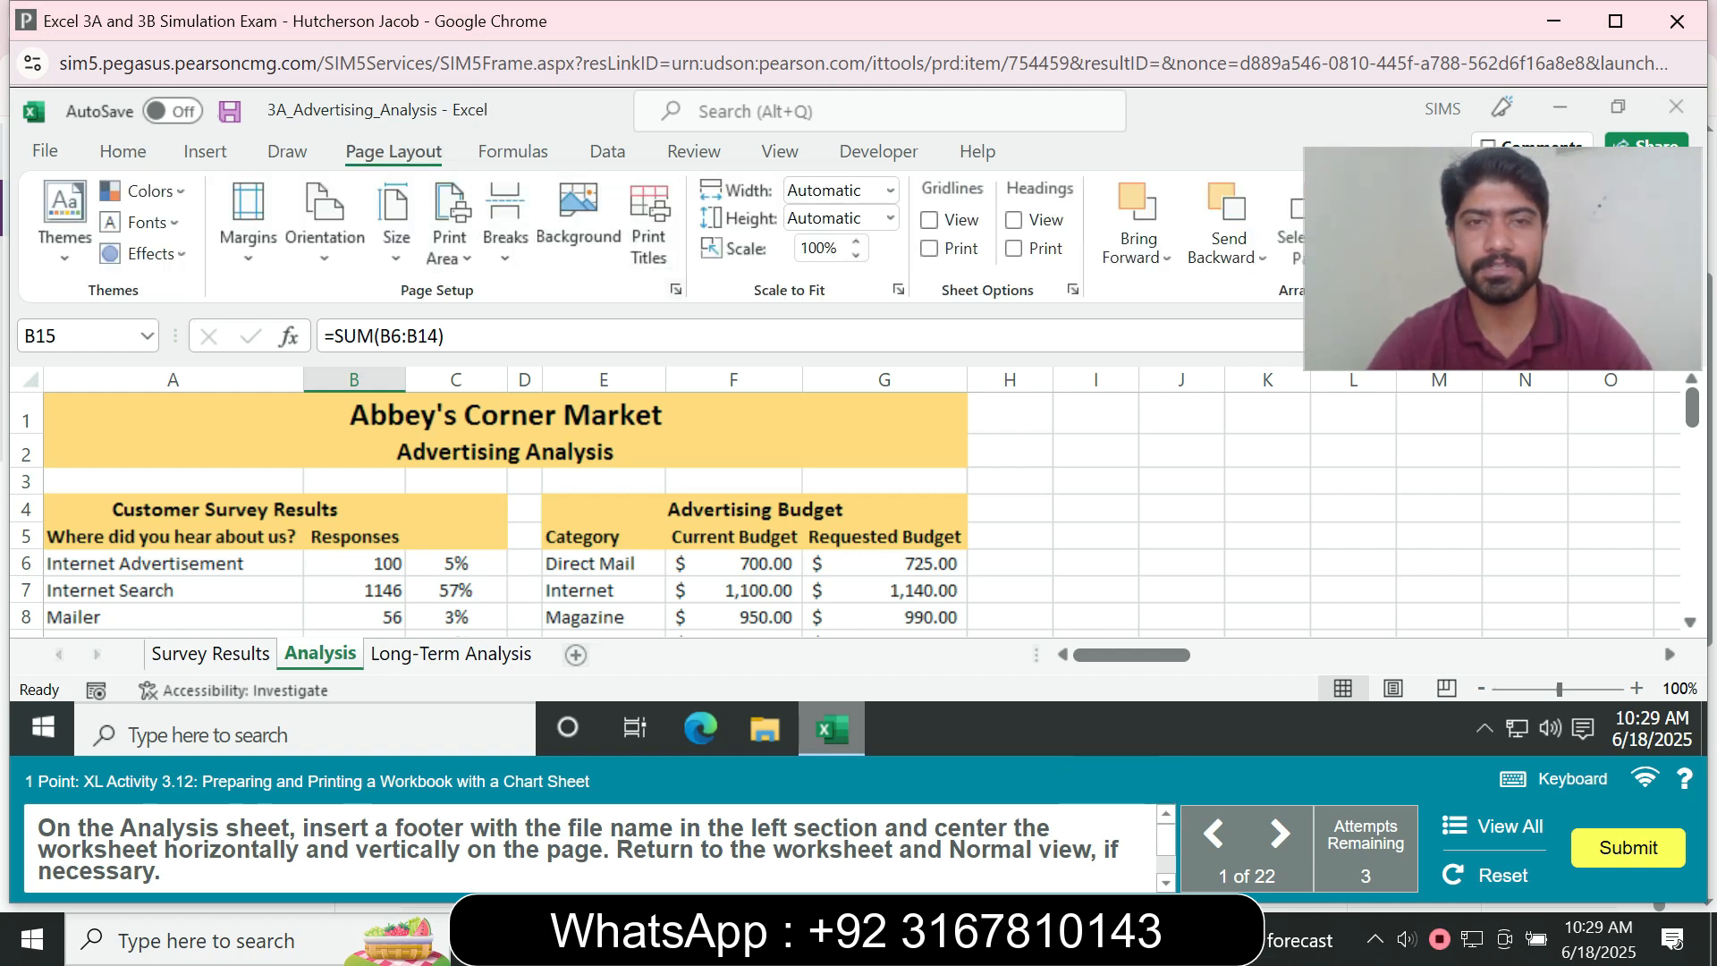
{"action": "left_click", "coordinate": [676, 290]}
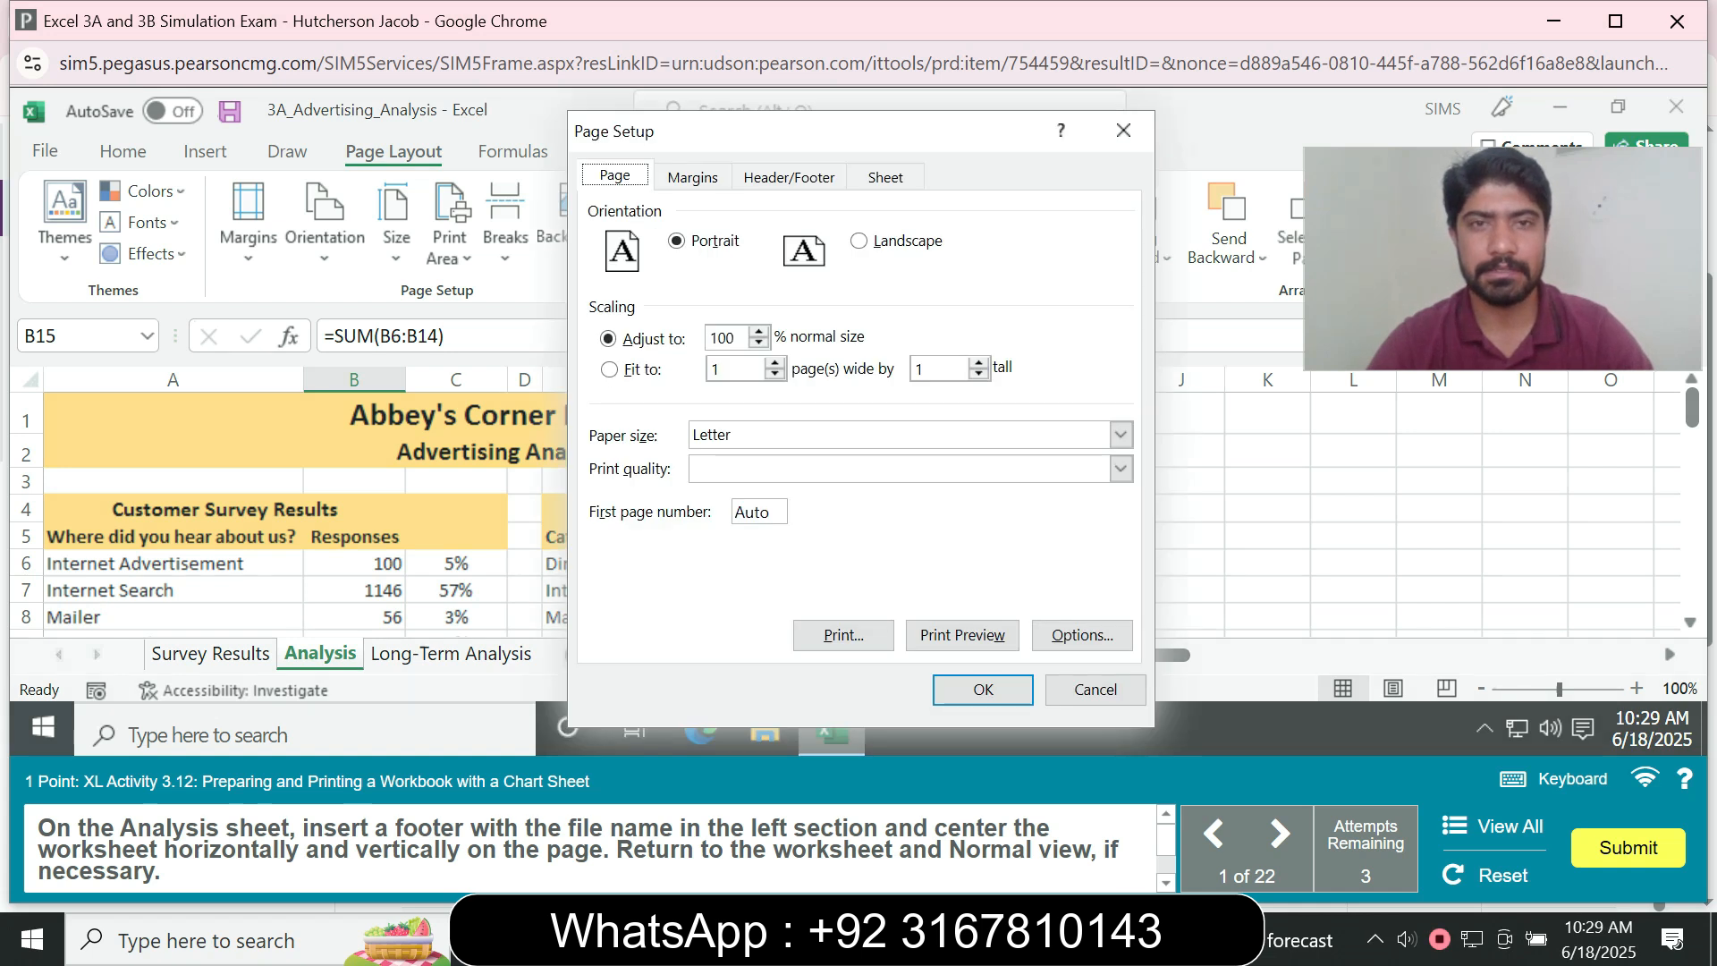
{"action": "left_click", "coordinate": [789, 176]}
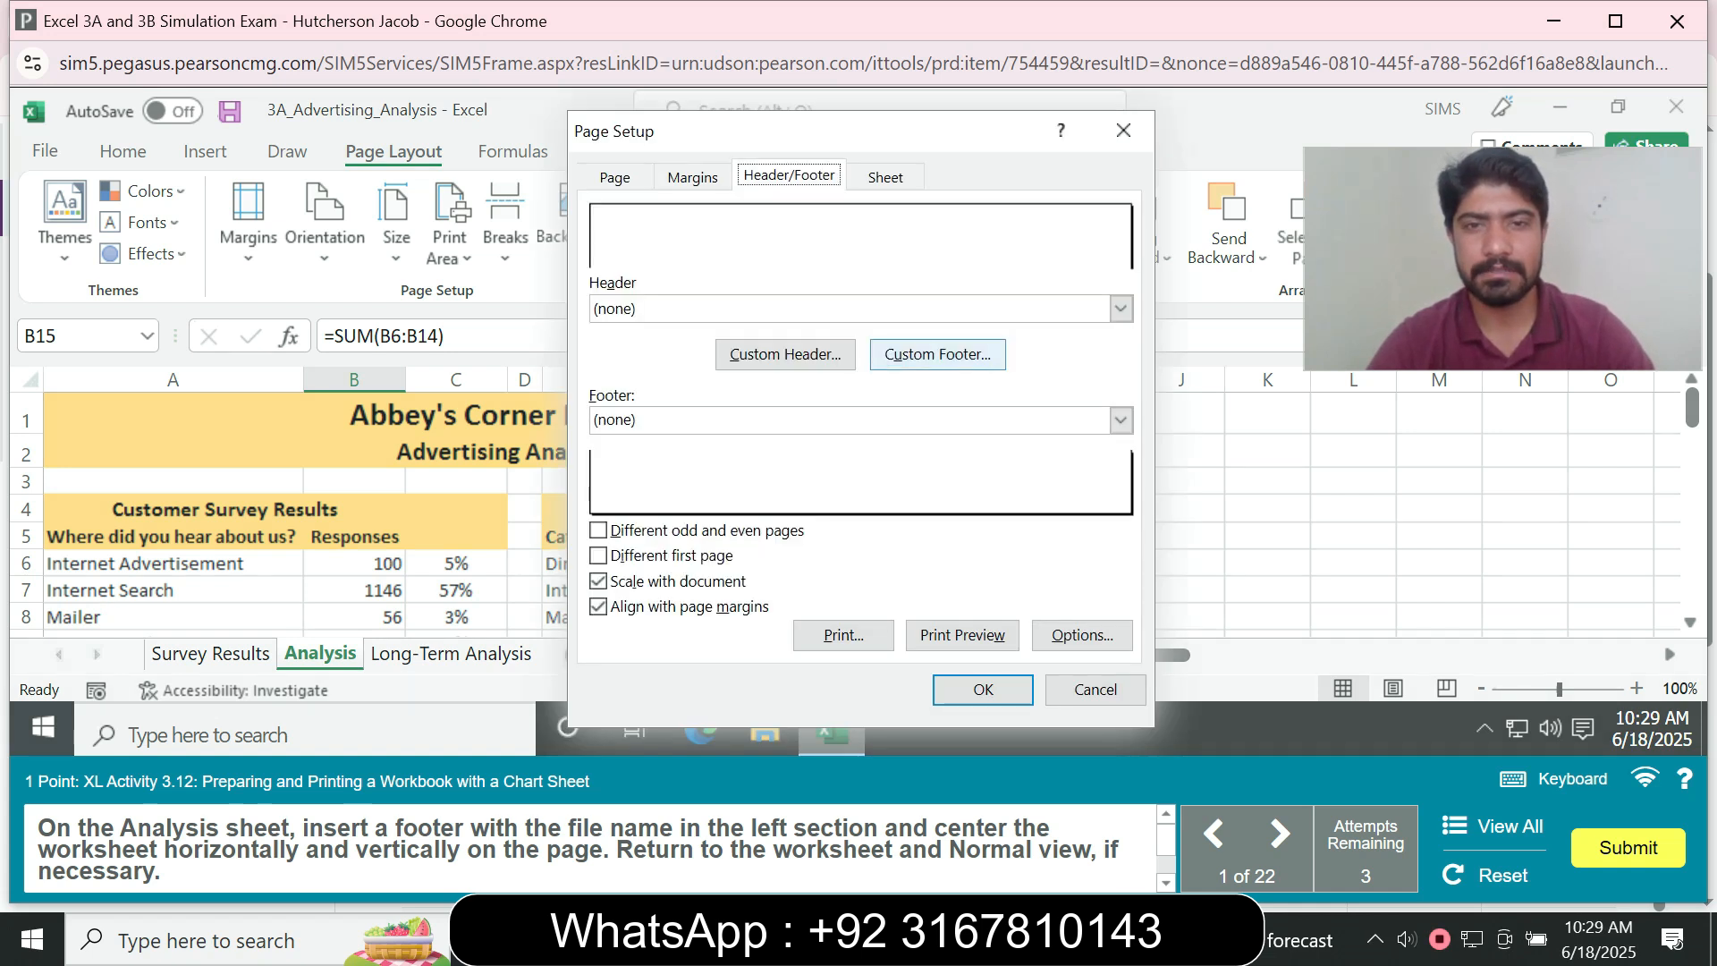
{"action": "left_click", "coordinate": [937, 354]}
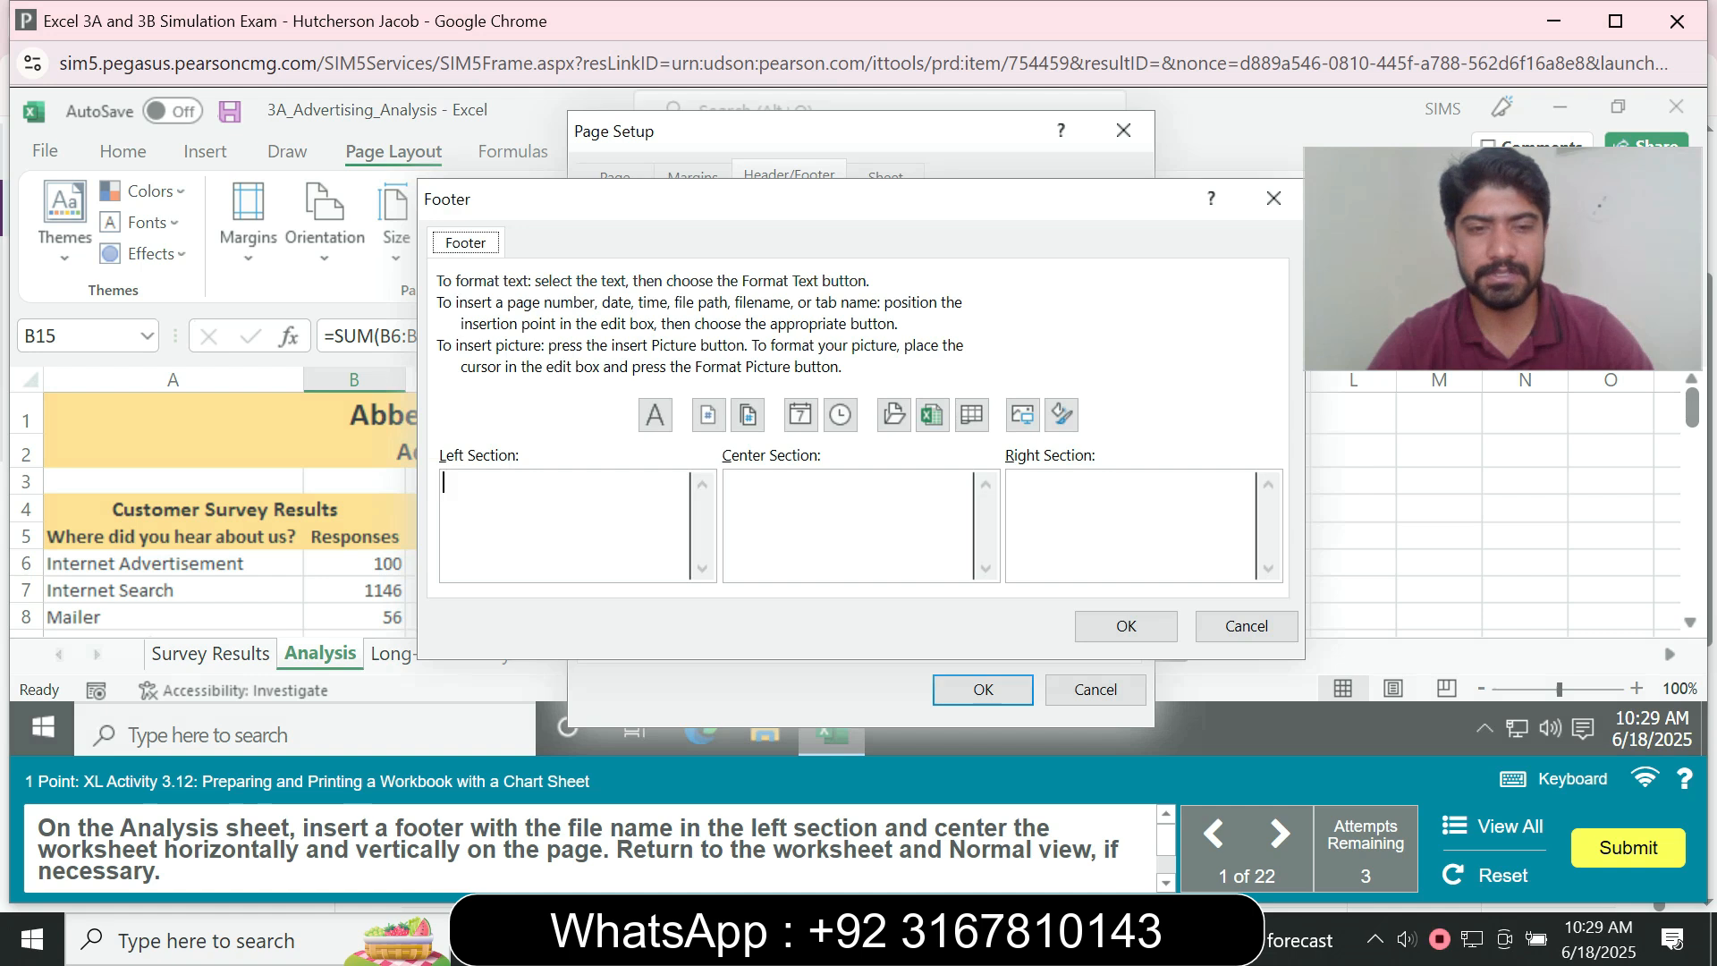
{"action": "left_click", "coordinate": [930, 414]}
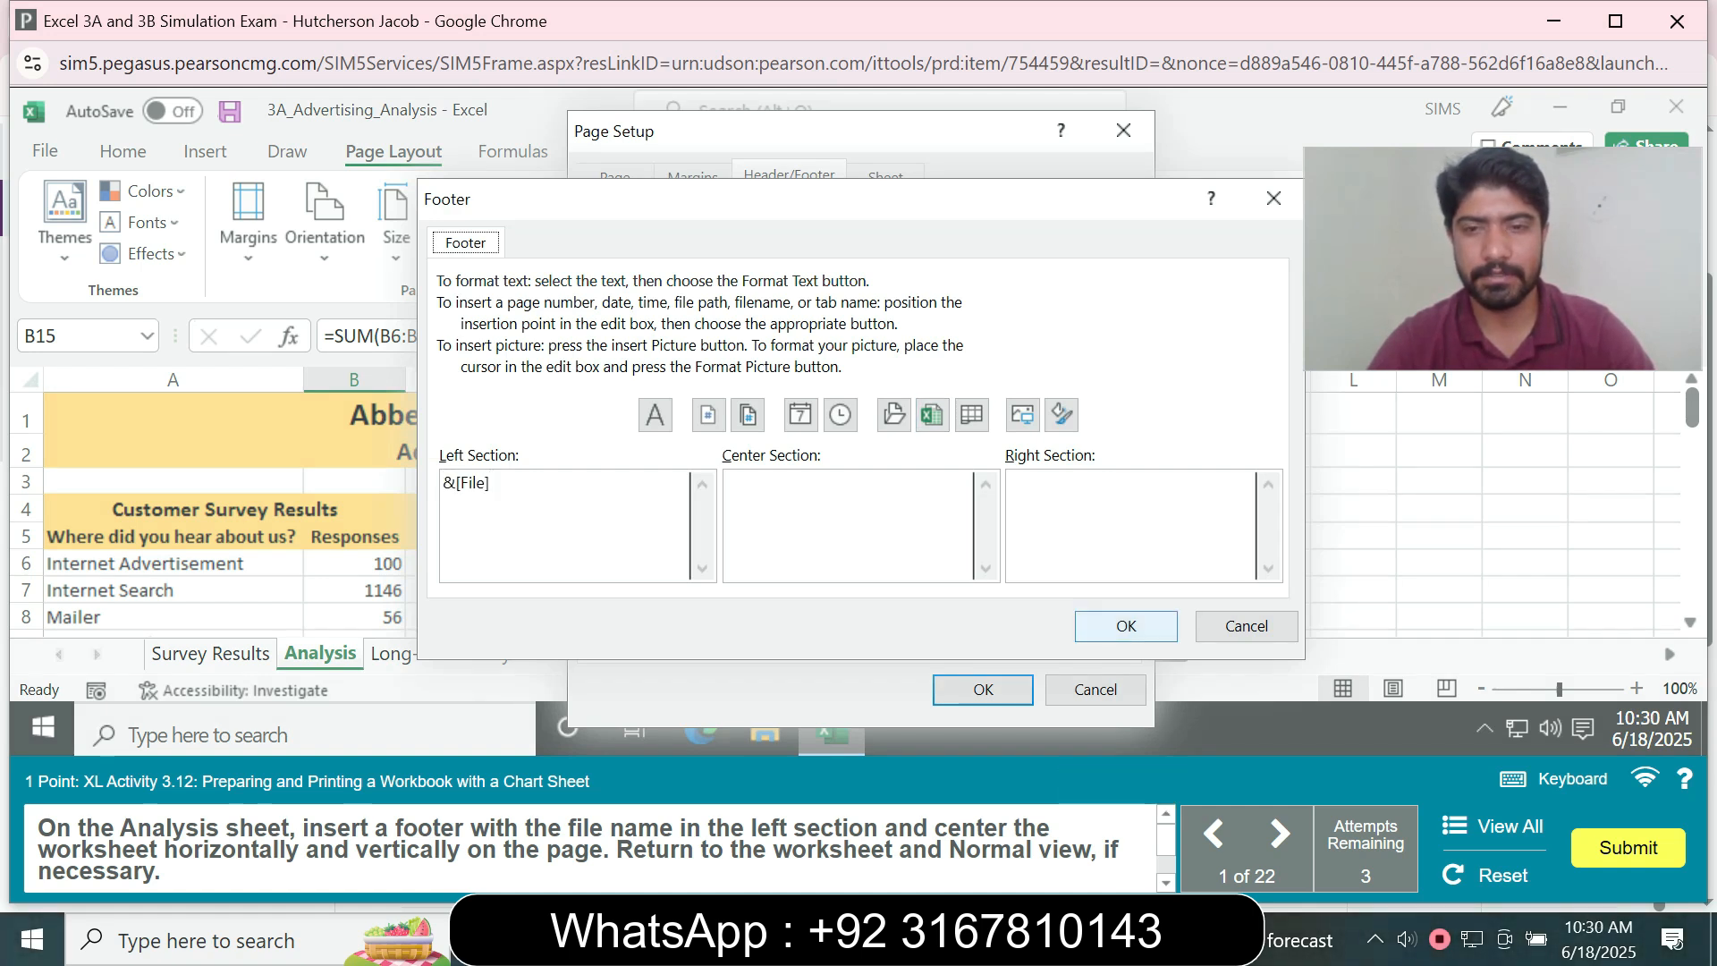
{"action": "left_click", "coordinate": [1126, 626]}
Center the Analysis worksheet horizontally and vertically on the page and apply the page setup
{"action": "left_click", "coordinate": [692, 177]}
{"action": "left_click", "coordinate": [609, 576]}
{"action": "left_click", "coordinate": [983, 688]}
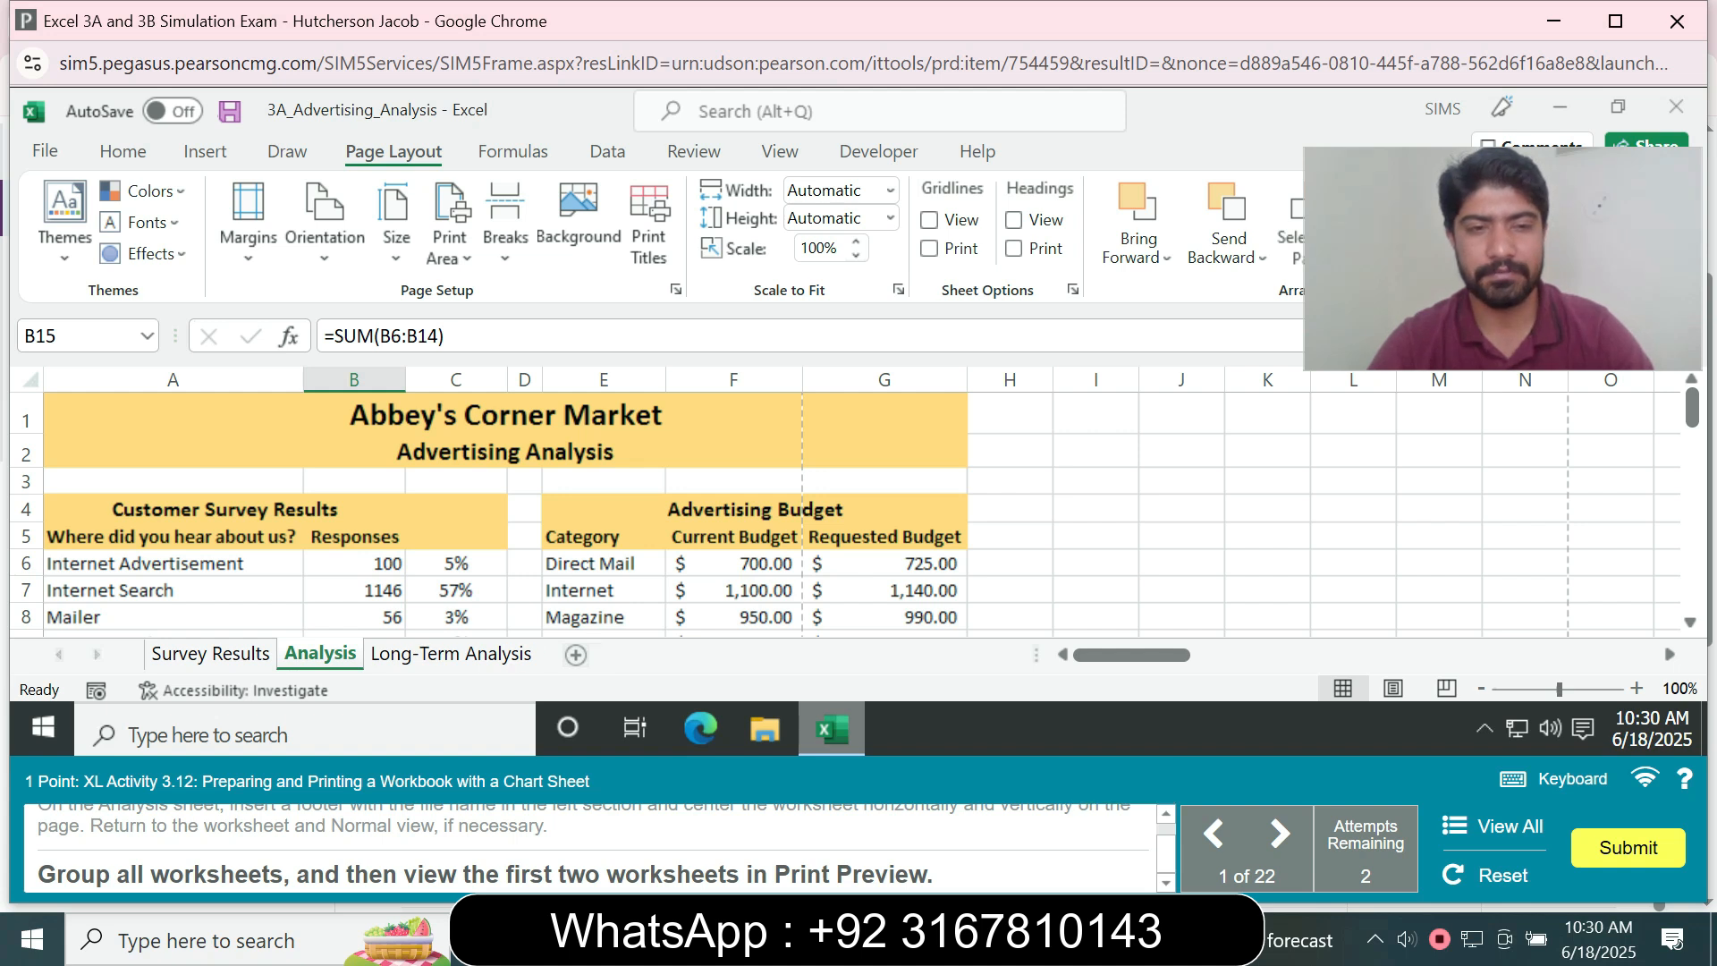
Group all worksheets and view the first two in Print Preview
{"action": "right_click", "coordinate": [340, 655]}
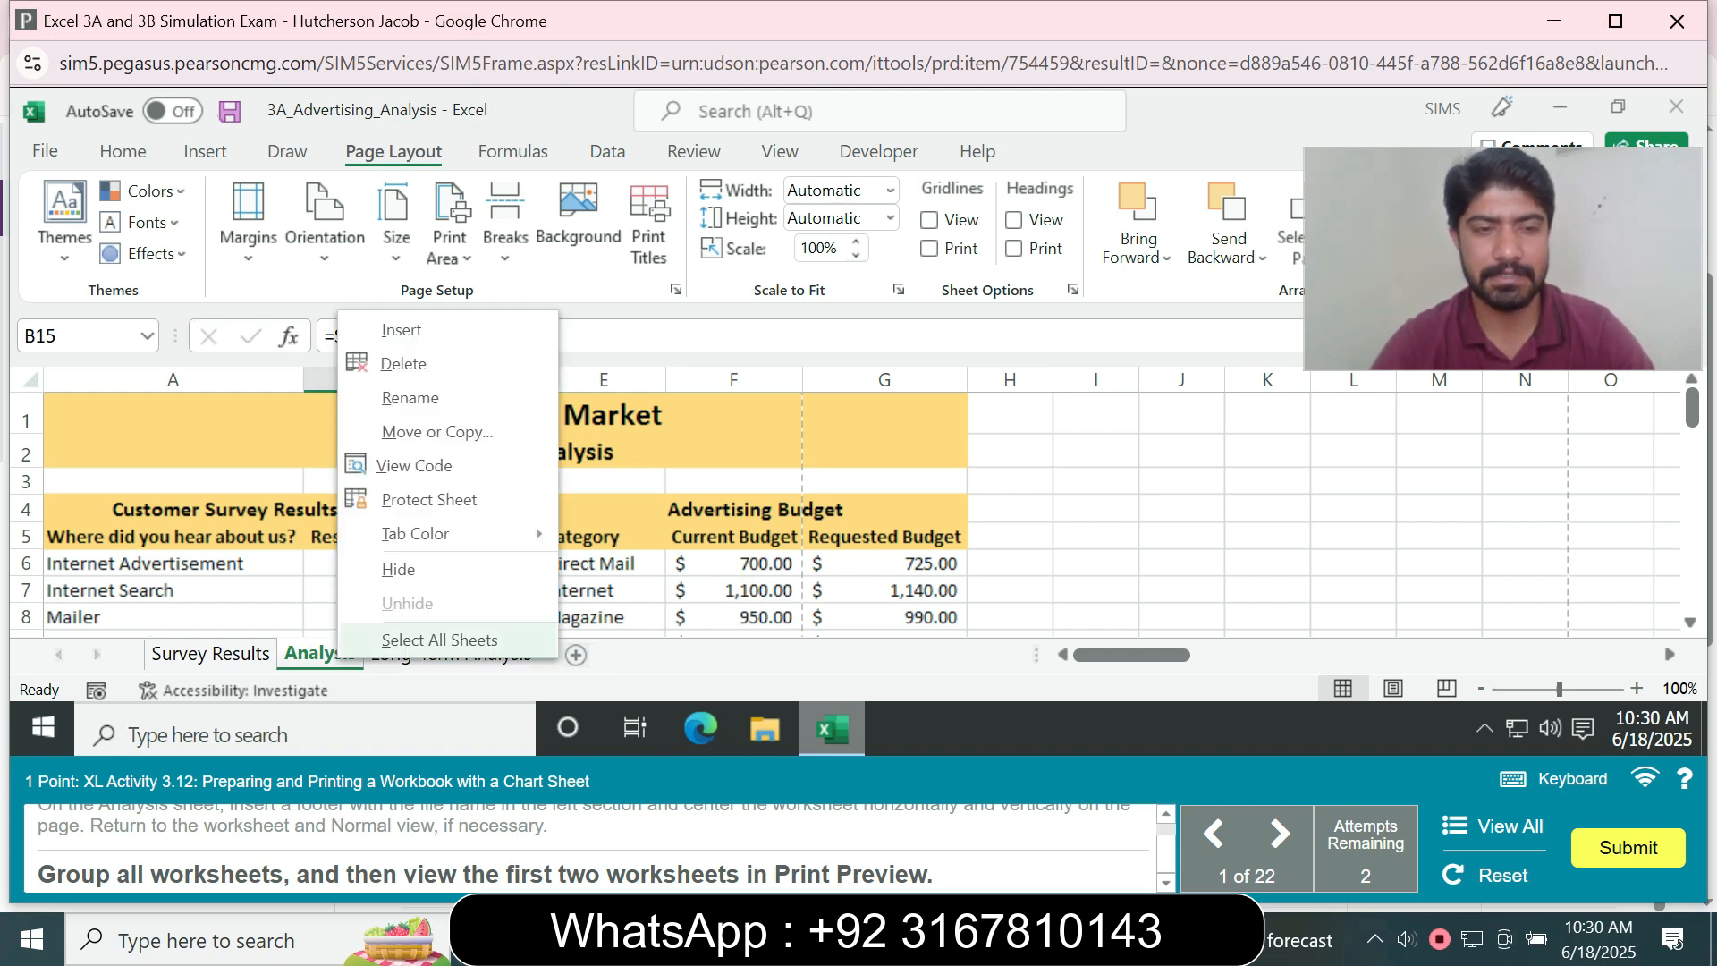
{"action": "left_click", "coordinate": [439, 639]}
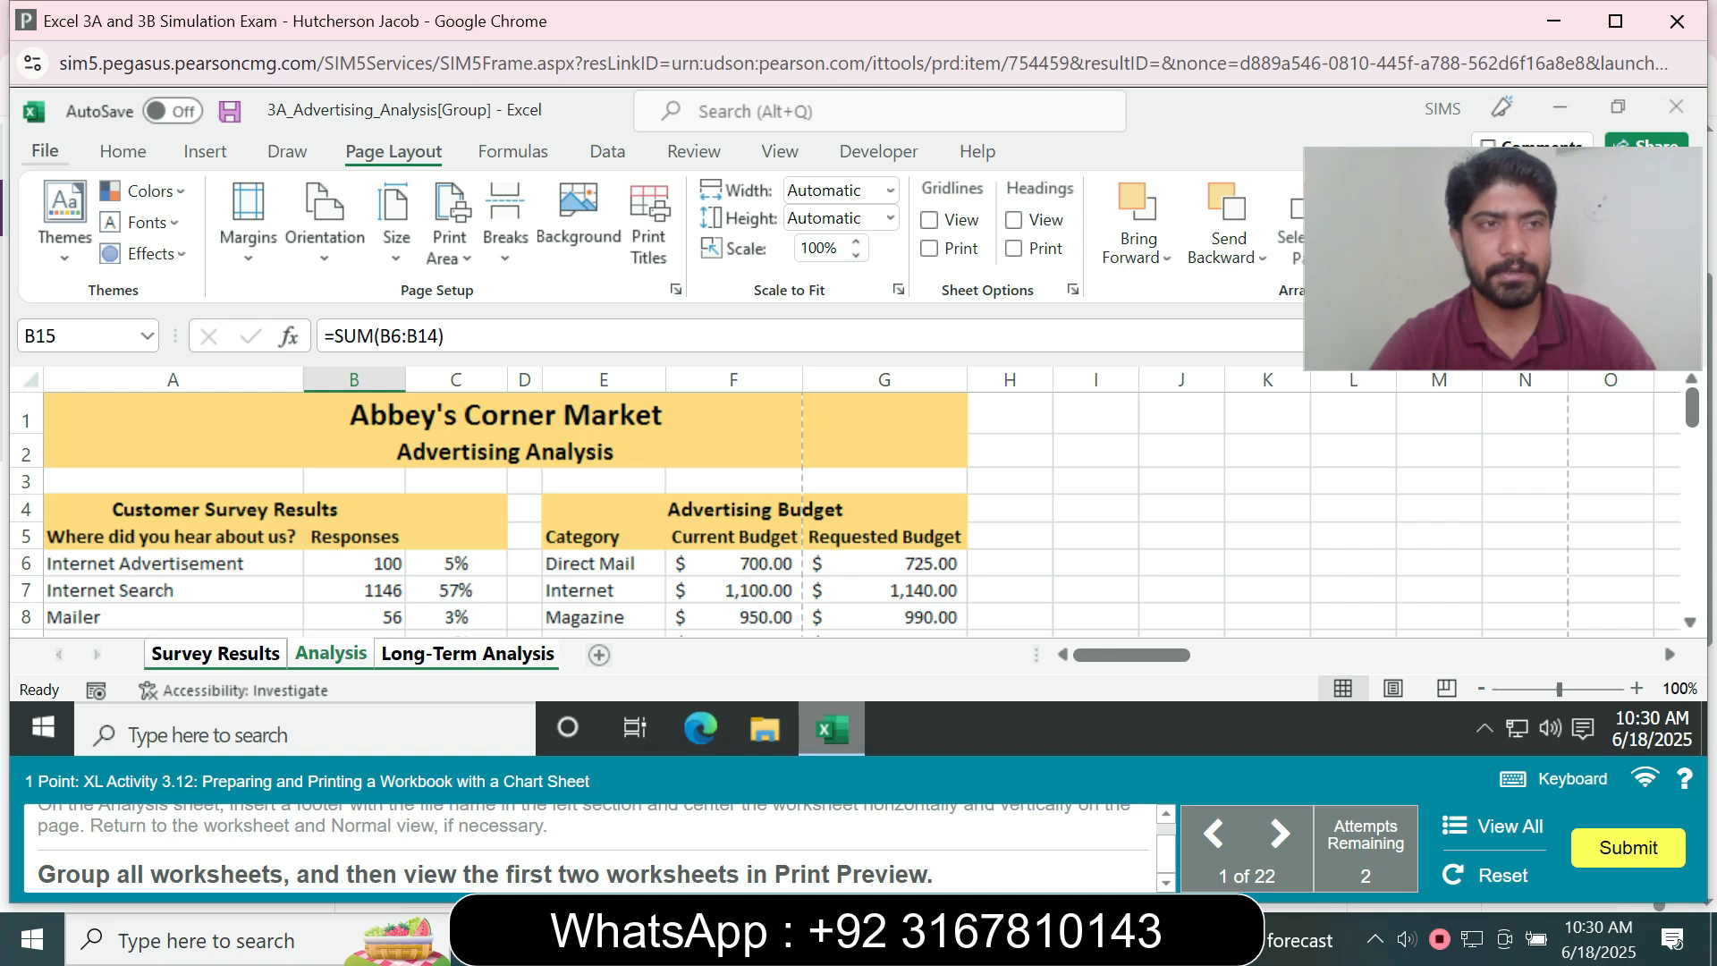
{"action": "left_click", "coordinate": [45, 151]}
{"action": "left_click", "coordinate": [84, 568]}
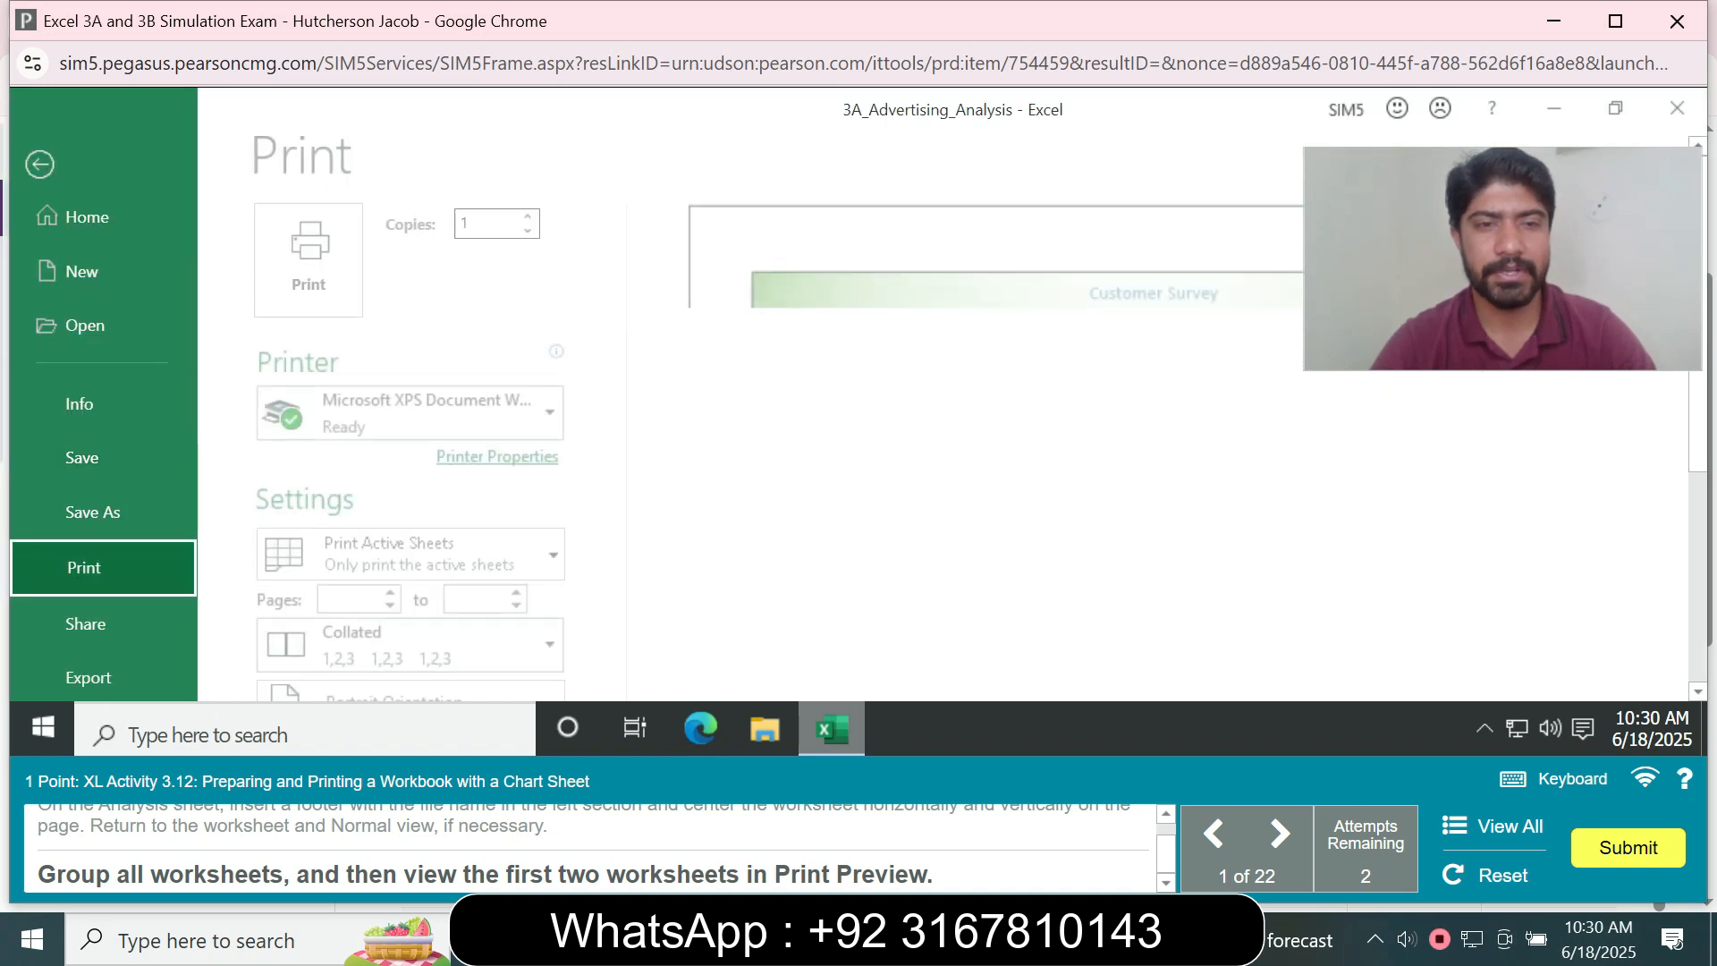
{"action": "scroll", "coordinate": [858, 411], "scroll_direction": "down", "scroll_amount": 5}
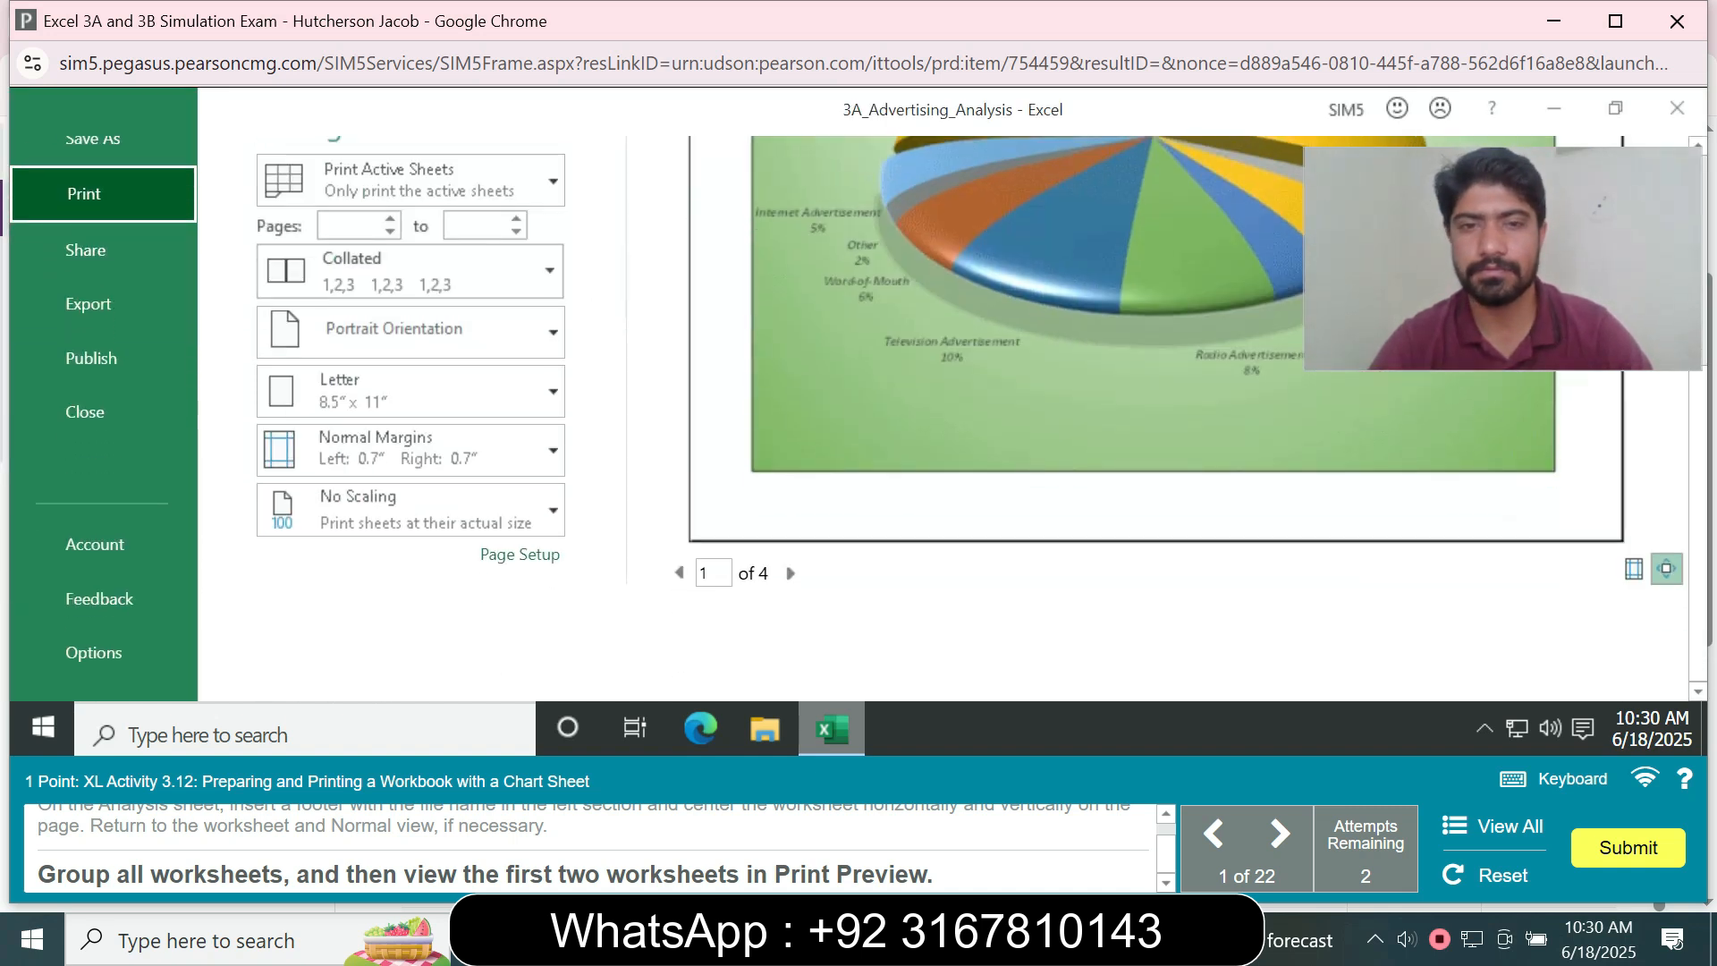
{"action": "left_click", "coordinate": [790, 572]}
{"action": "left_click", "coordinate": [790, 573]}
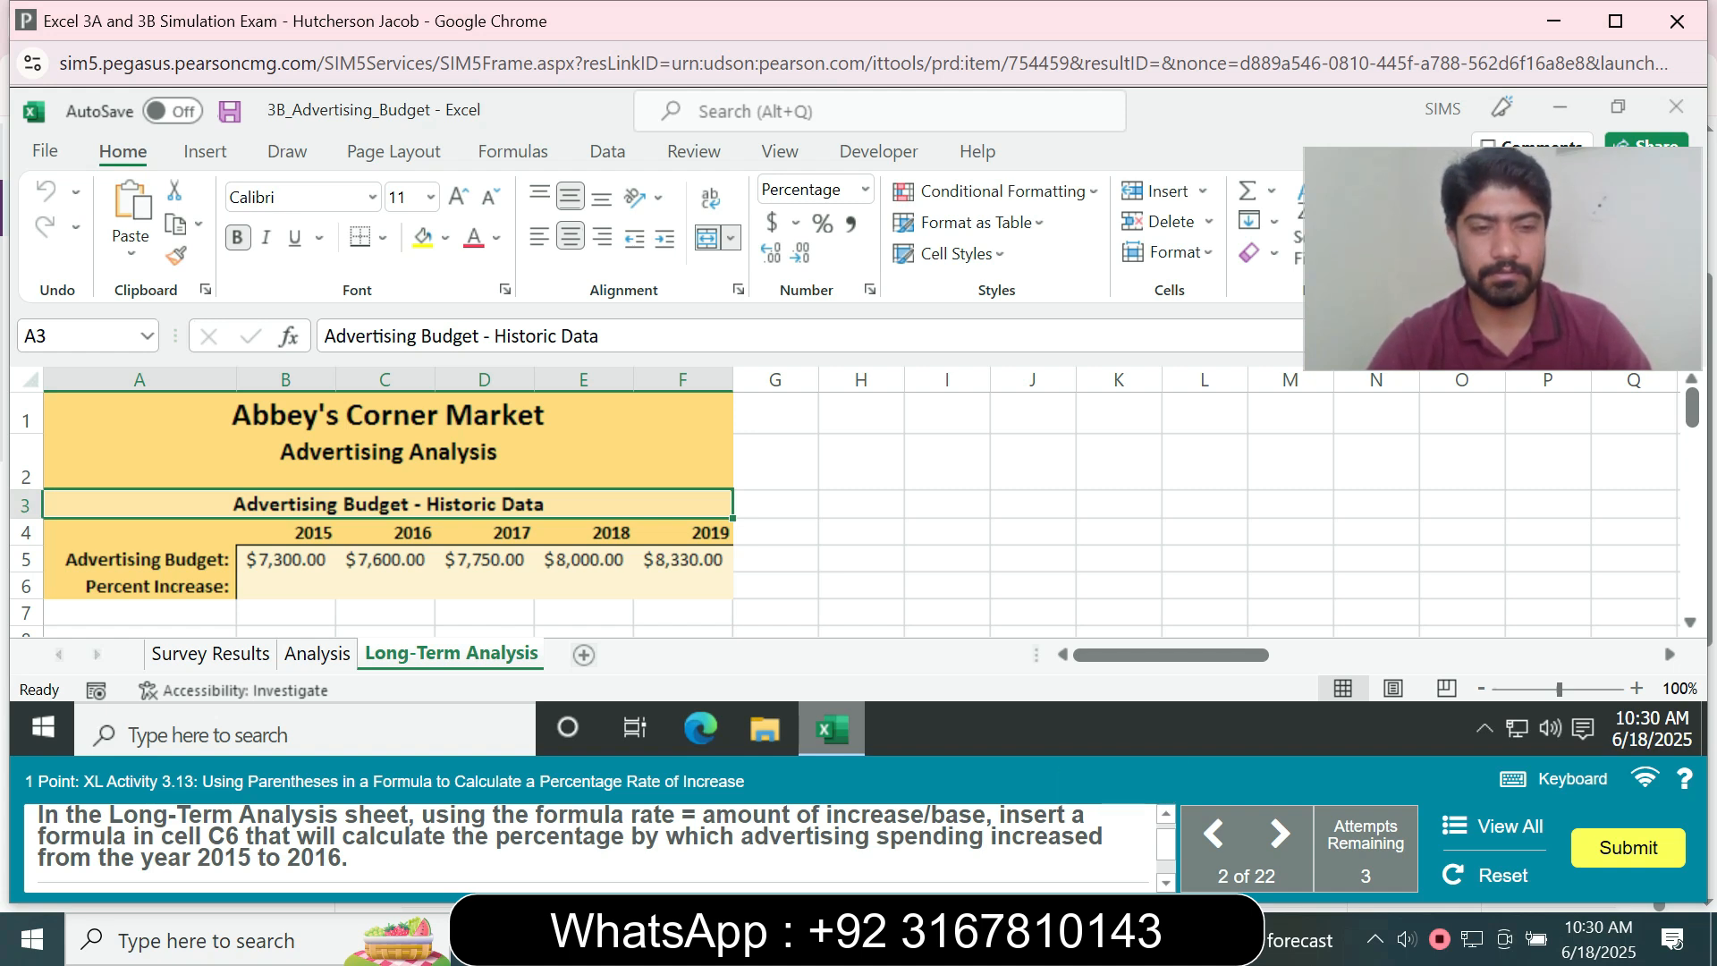
Inspect the percent-increase formula in cell C6 of question 3's worksheet and return to question 2
{"action": "left_click", "coordinate": [286, 586]}
{"action": "left_click", "coordinate": [385, 586]}
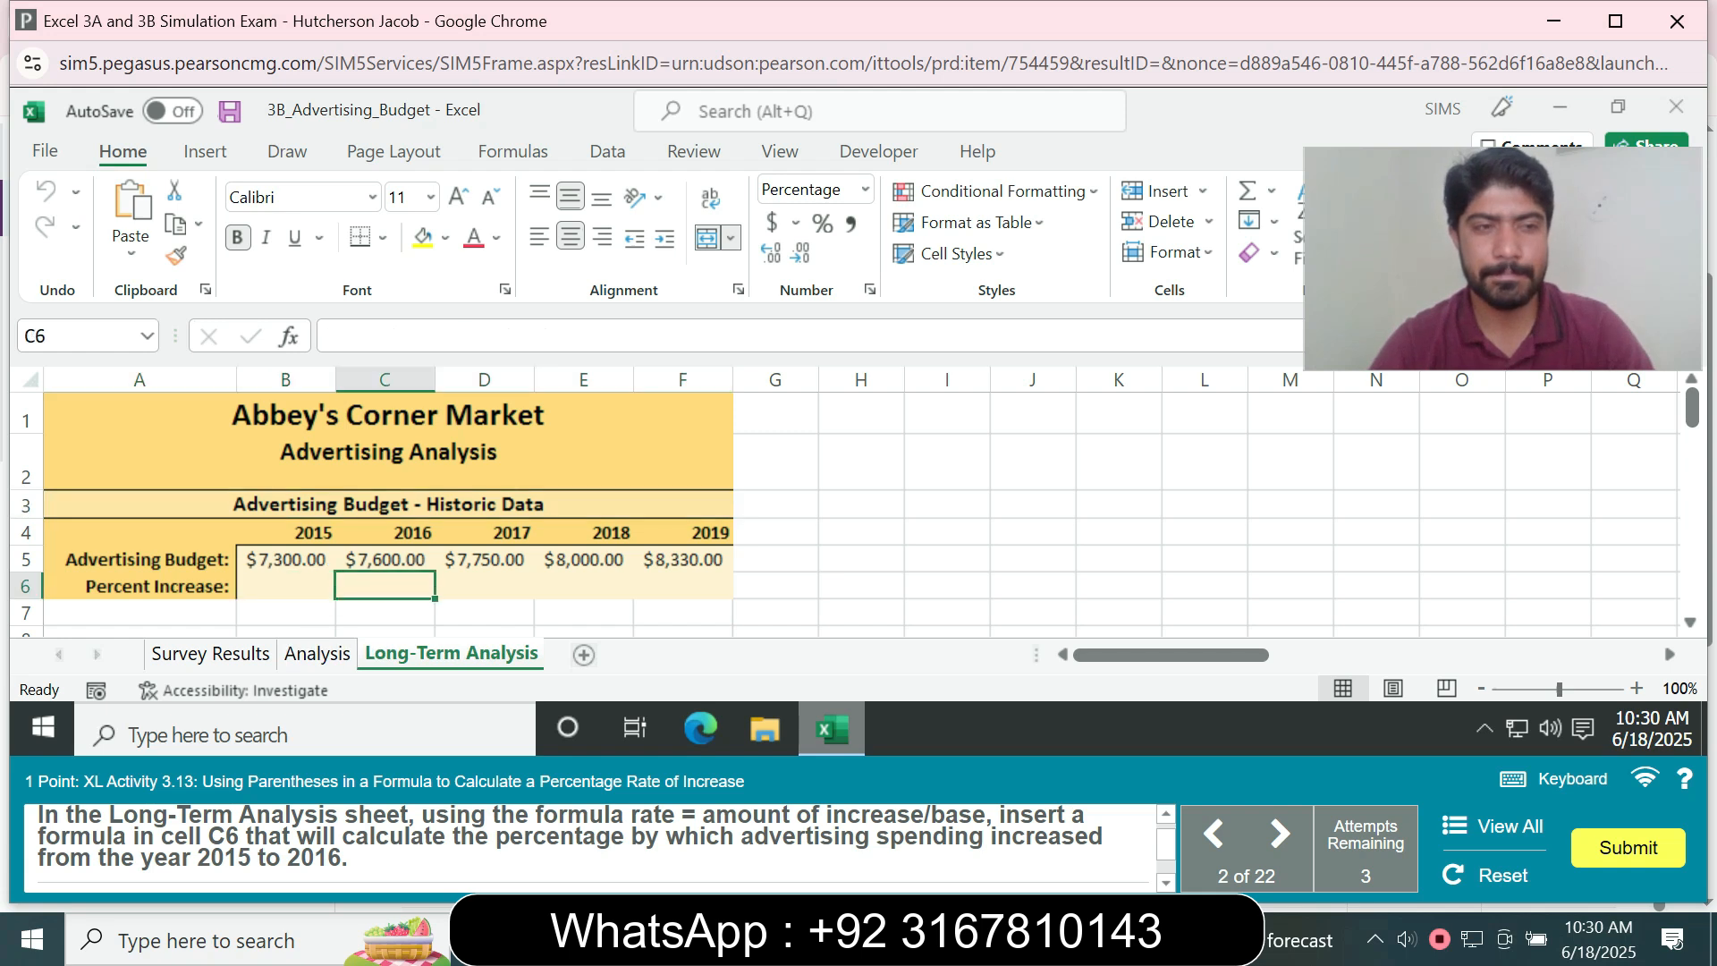
{"action": "left_click", "coordinate": [1278, 834]}
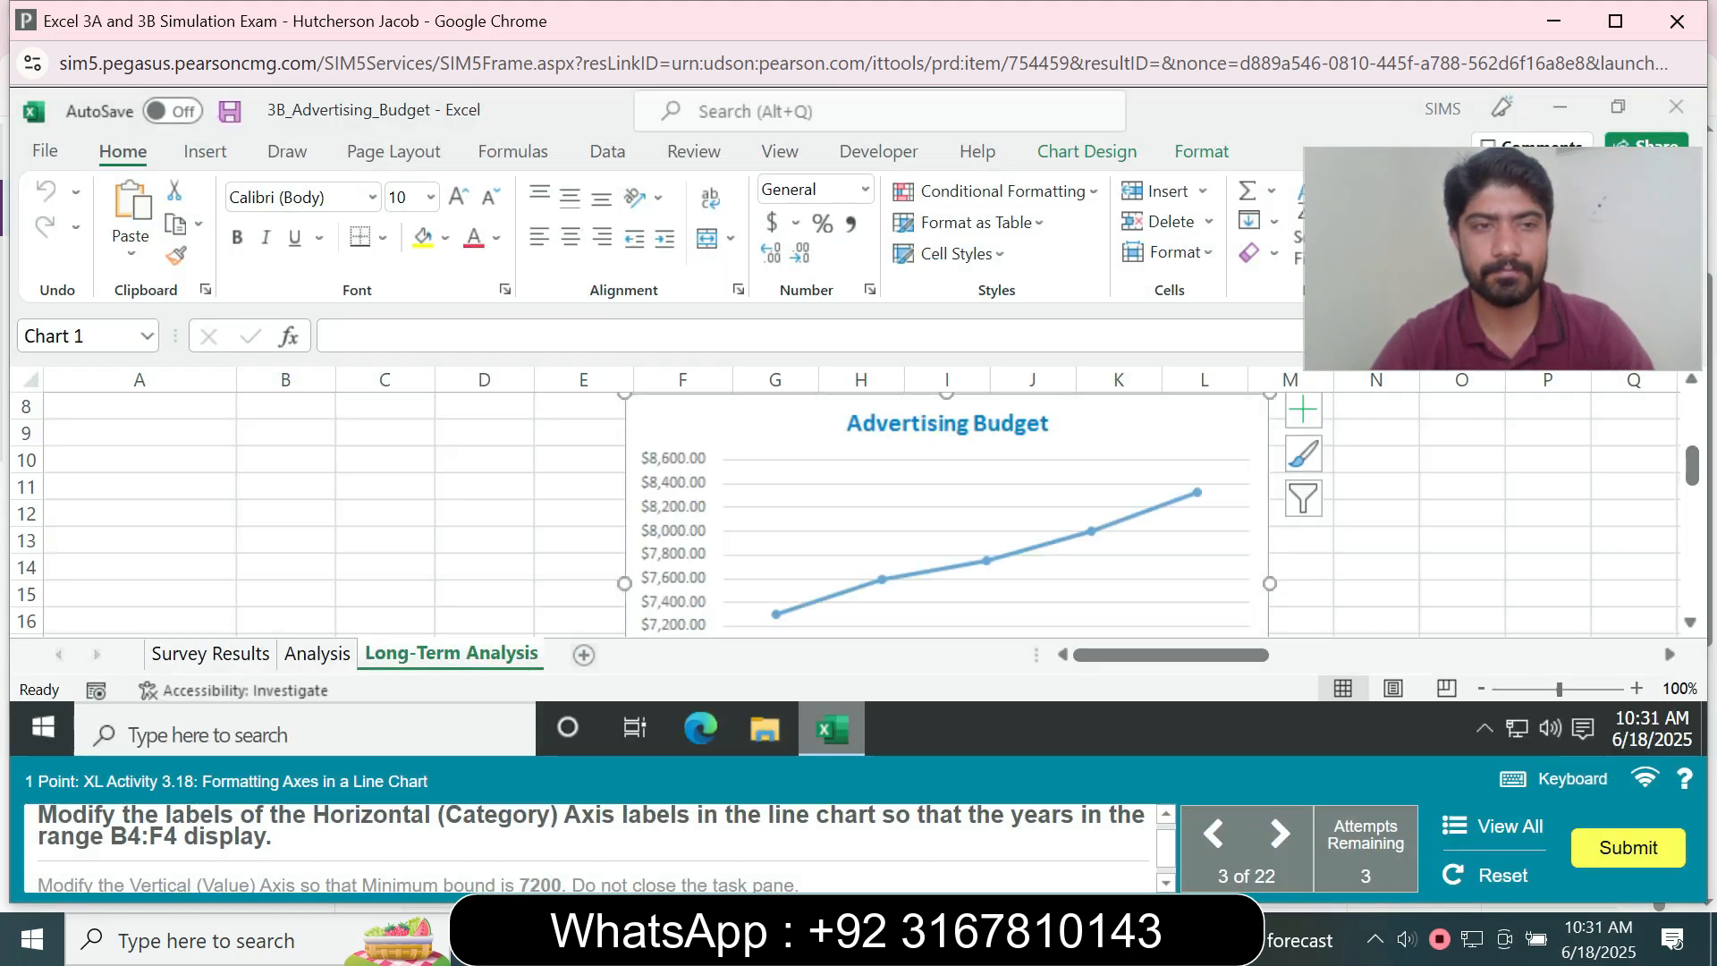
{"action": "left_click_drag", "start_coordinate": [1692, 466], "coordinate": [1683, 394]}
{"action": "left_click", "coordinate": [384, 587]}
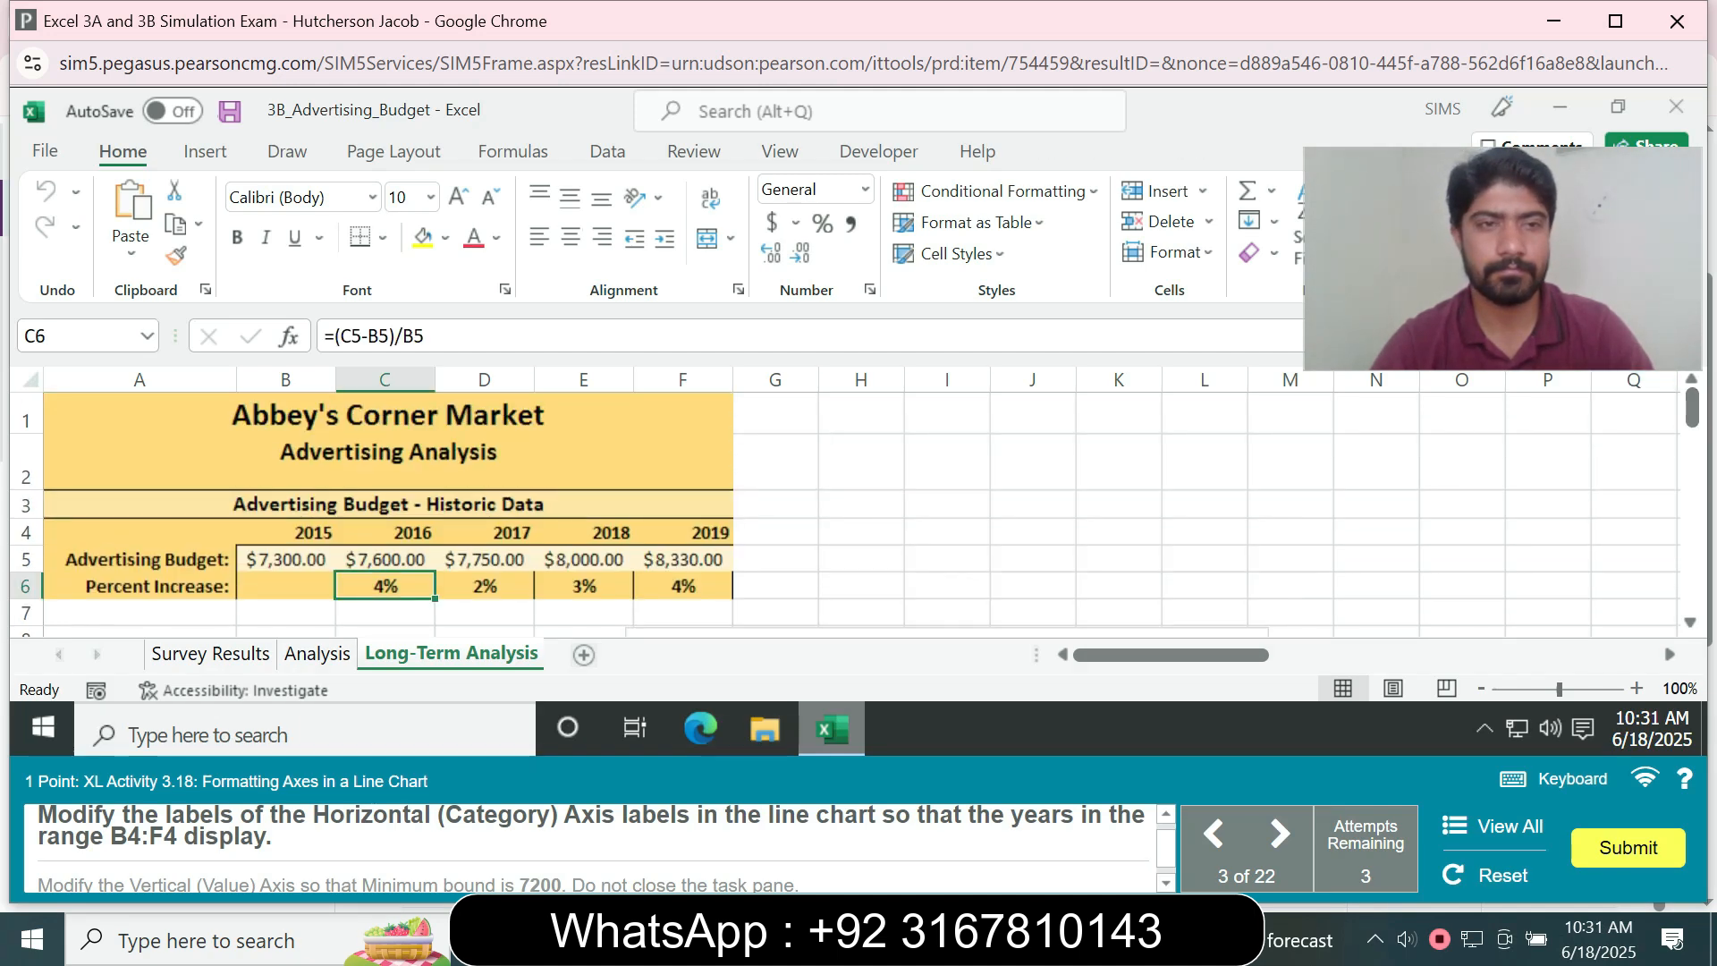
{"action": "key", "text": "F2"}
{"action": "key", "text": "Return"}
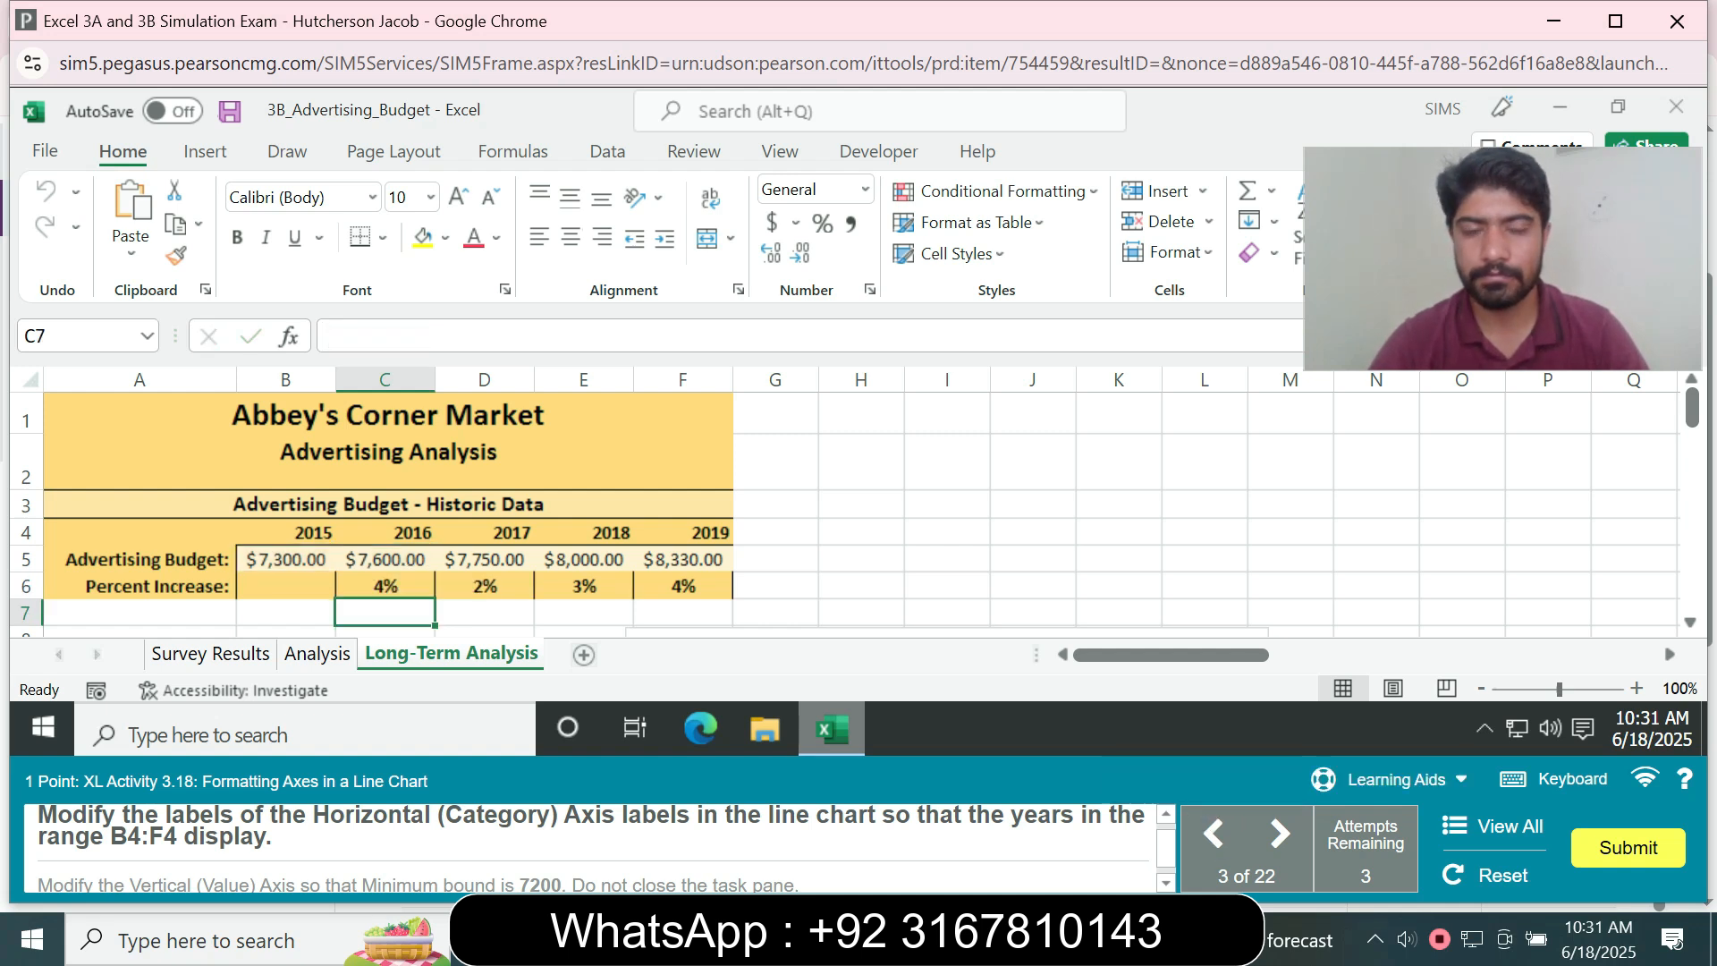
{"action": "left_click", "coordinate": [1212, 834]}
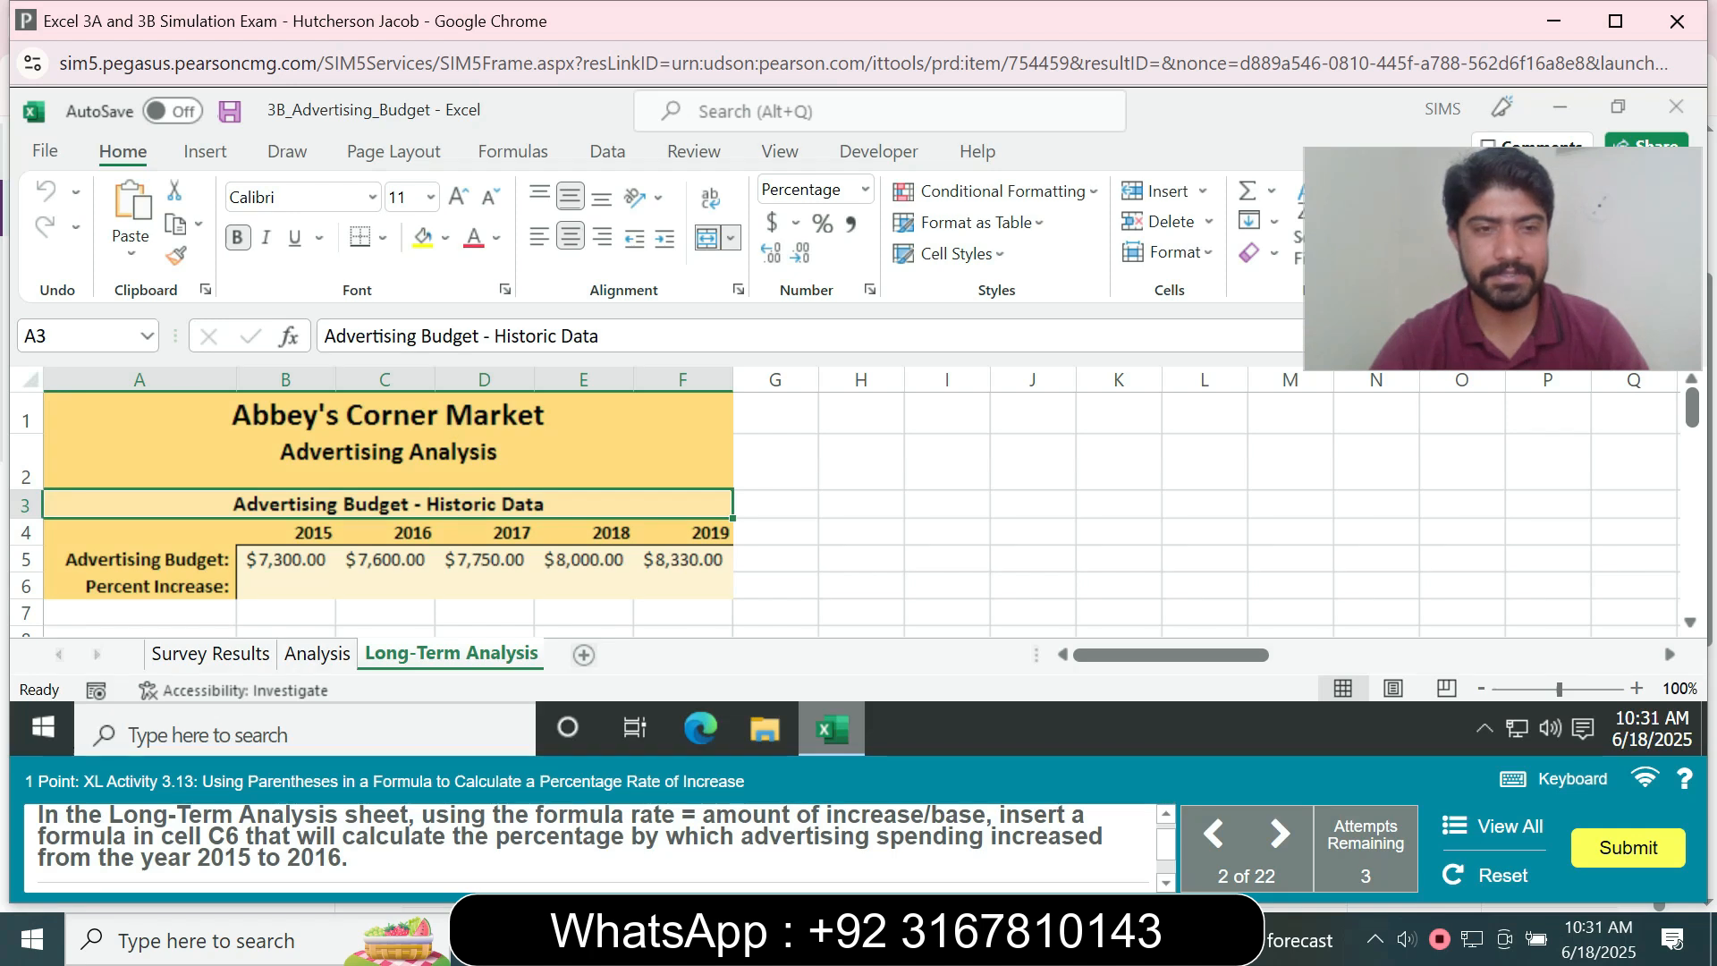
Enter the formula =(C5-B5)/B5 in cell C6 of the Long-Term Analysis sheet and copy it to the range D6:F6
{"action": "left_click", "coordinate": [384, 585]}
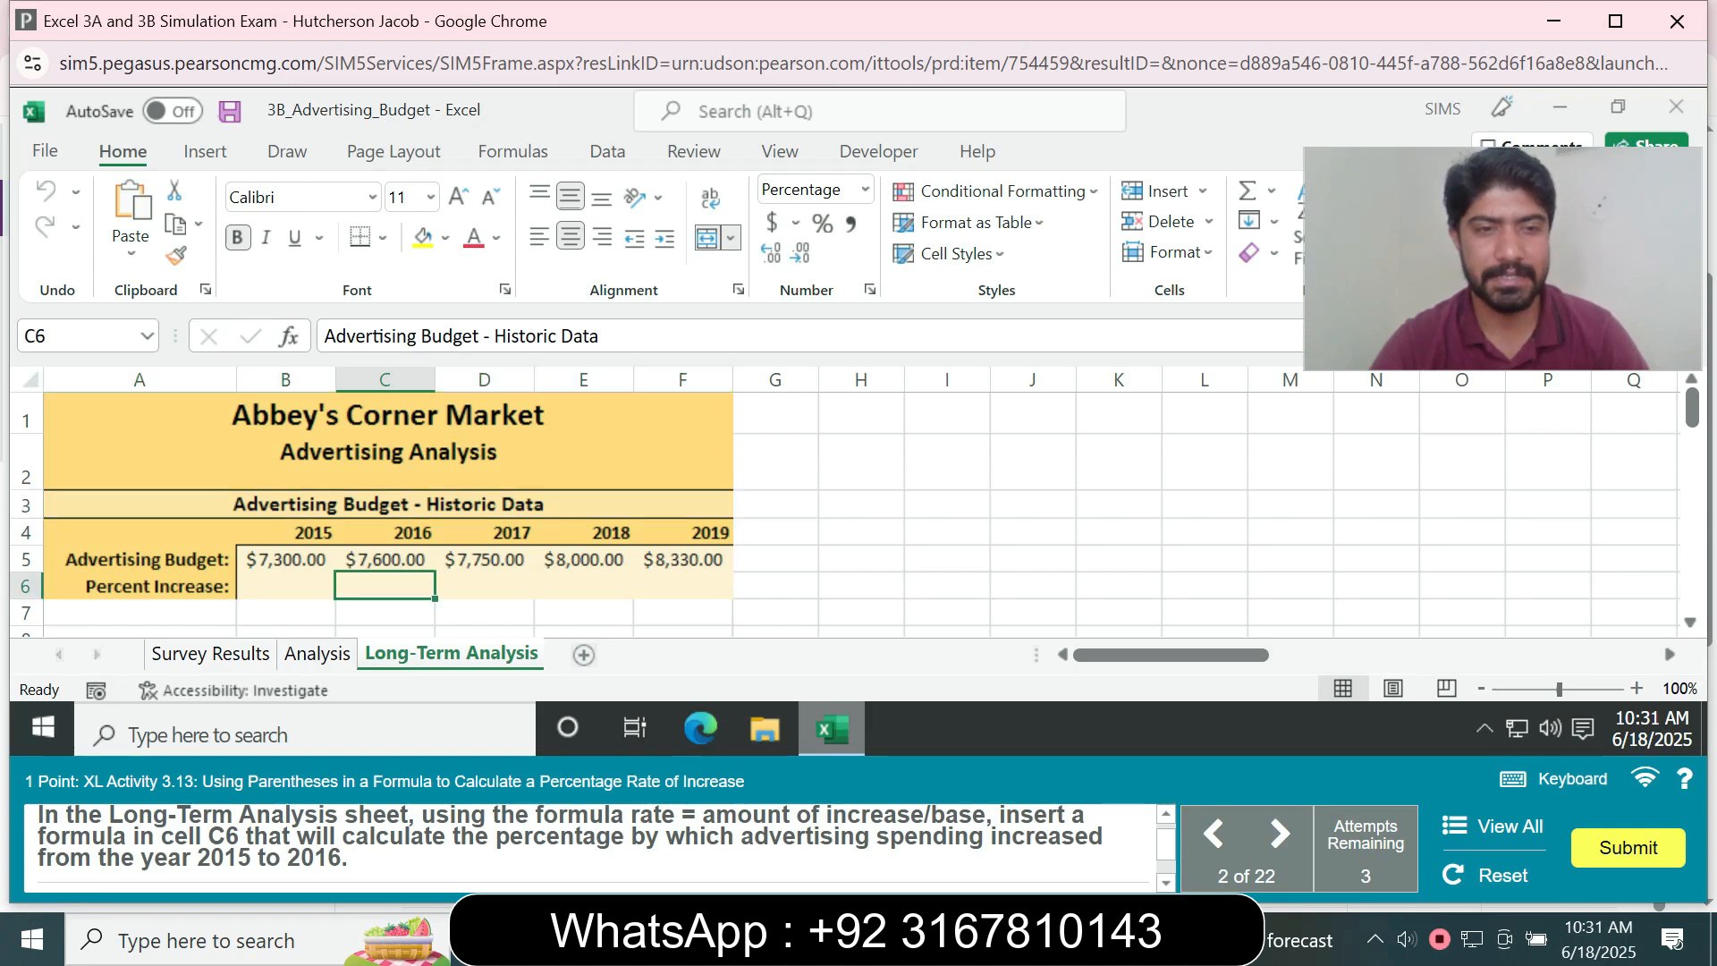
{"action": "left_click", "coordinate": [343, 336]}
{"action": "type", "text": "=(C5-B5)/B5"}
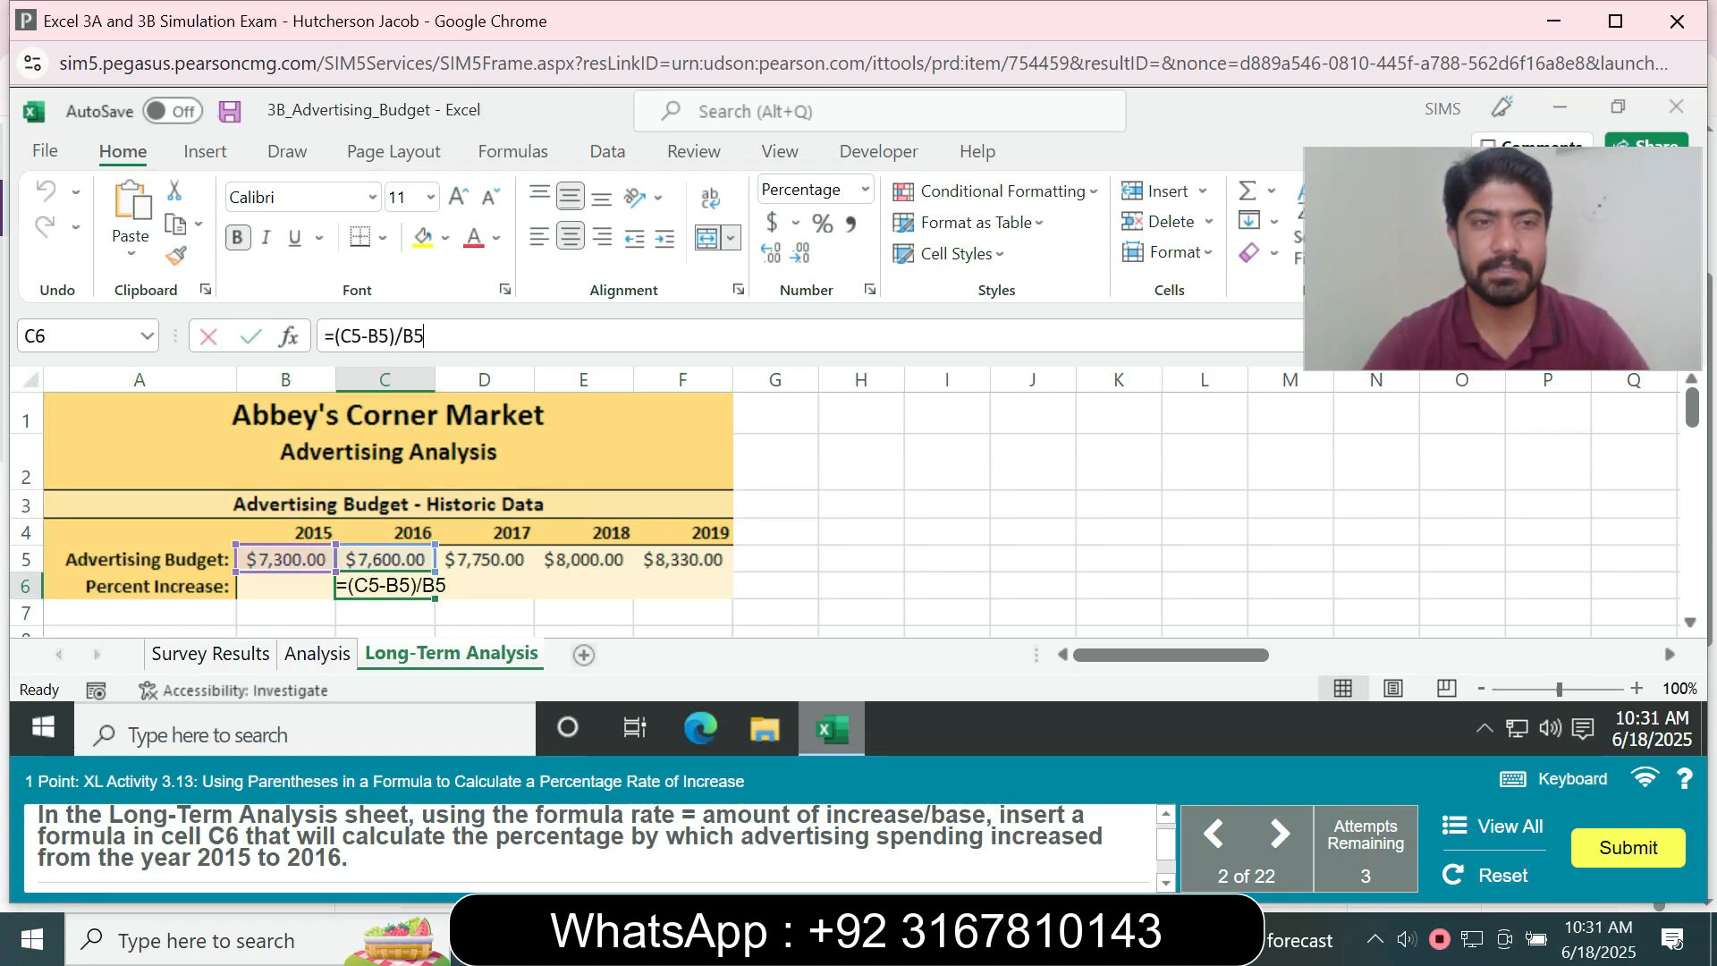
{"action": "key", "text": "Return"}
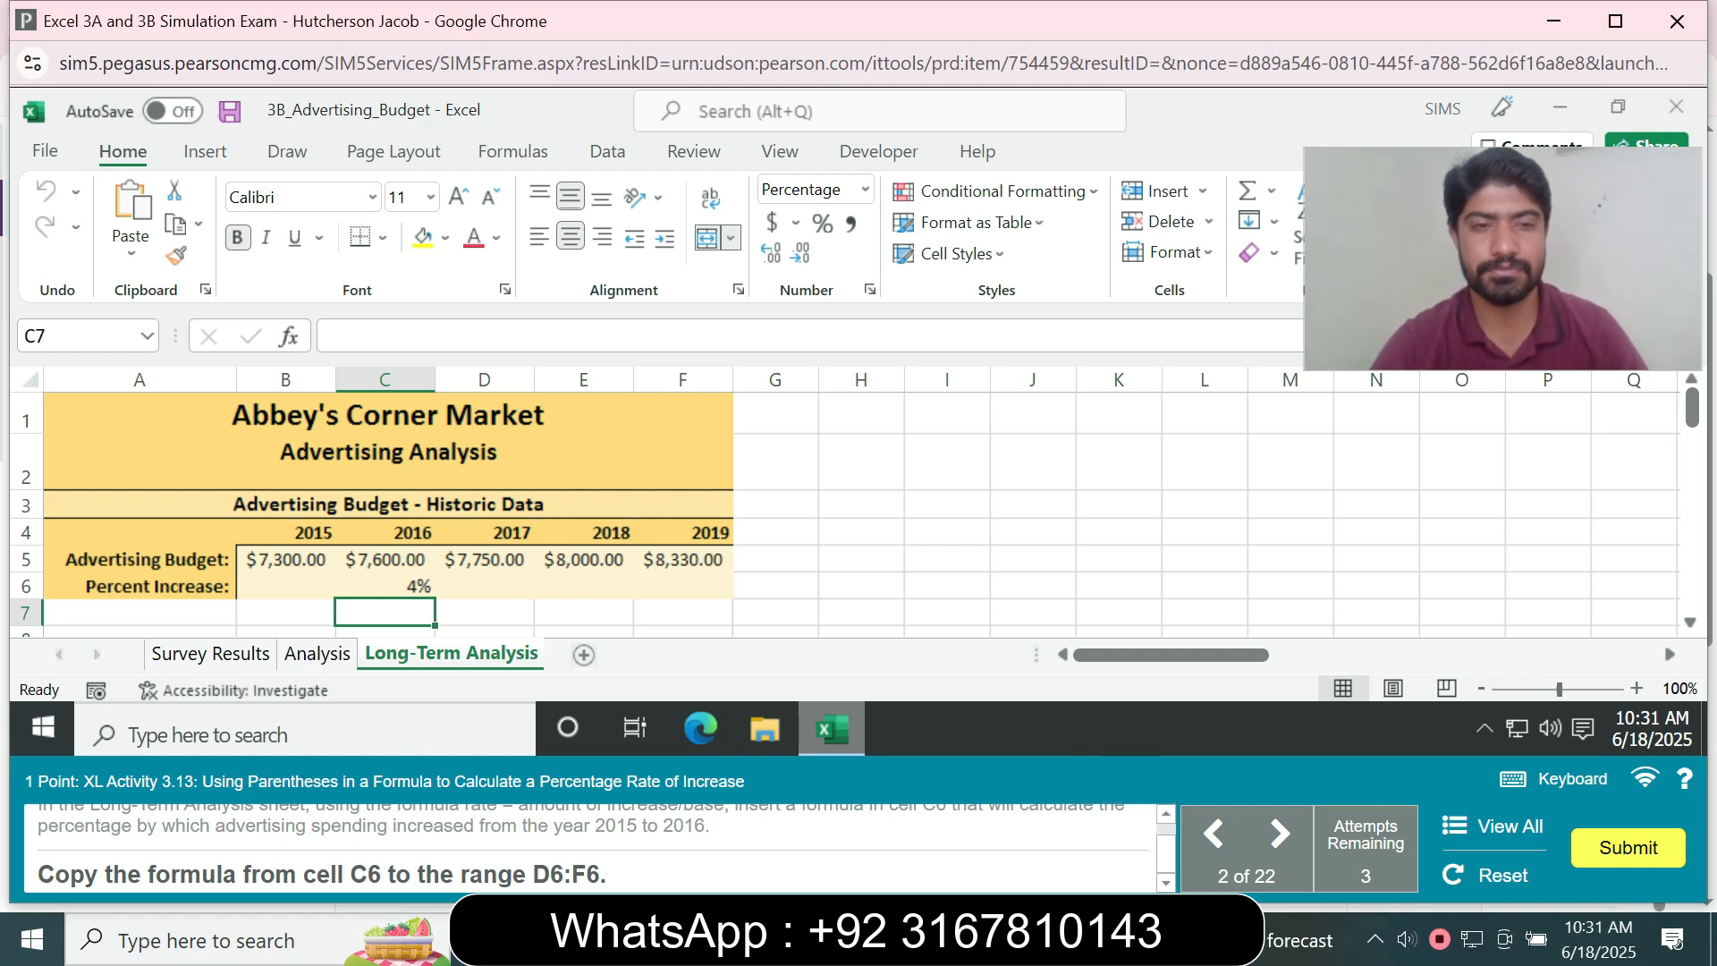
{"action": "left_click", "coordinate": [384, 585]}
{"action": "left_click_drag", "start_coordinate": [434, 598], "coordinate": [706, 590]}
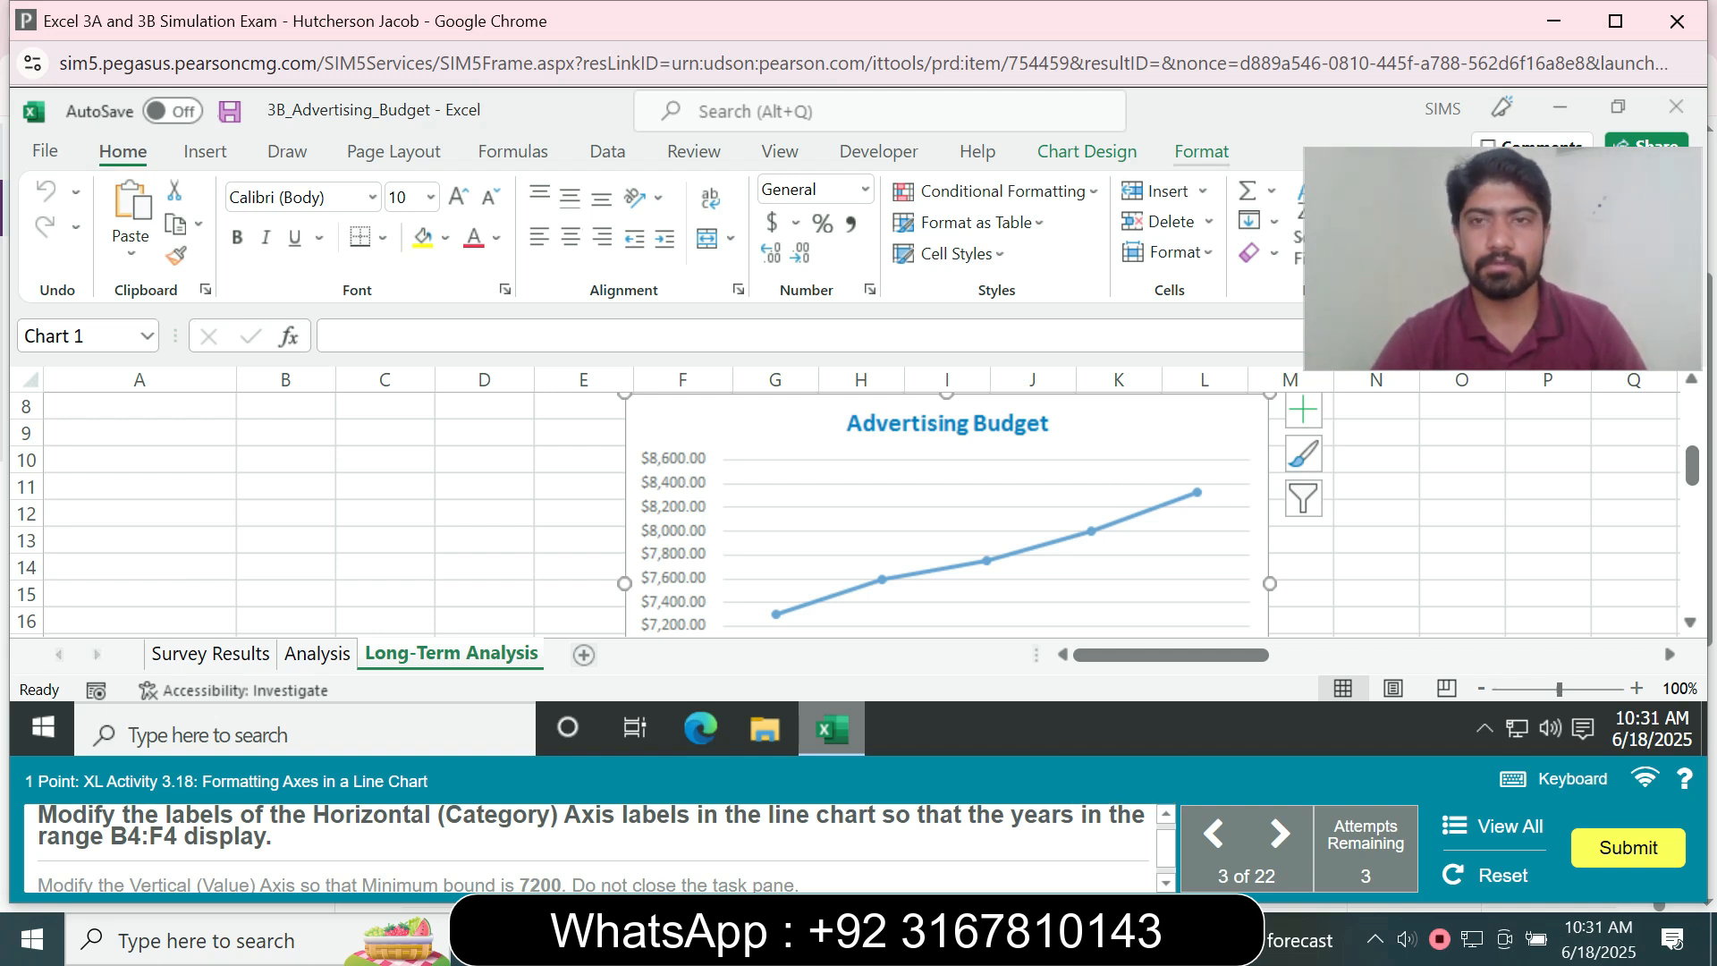
Set the line chart's horizontal category axis labels to the years in the range B4:F4 of the Long-Term Analysis sheet
{"action": "left_click", "coordinate": [1086, 151]}
{"action": "left_click_drag", "start_coordinate": [1502, 259], "coordinate": [1573, 480]}
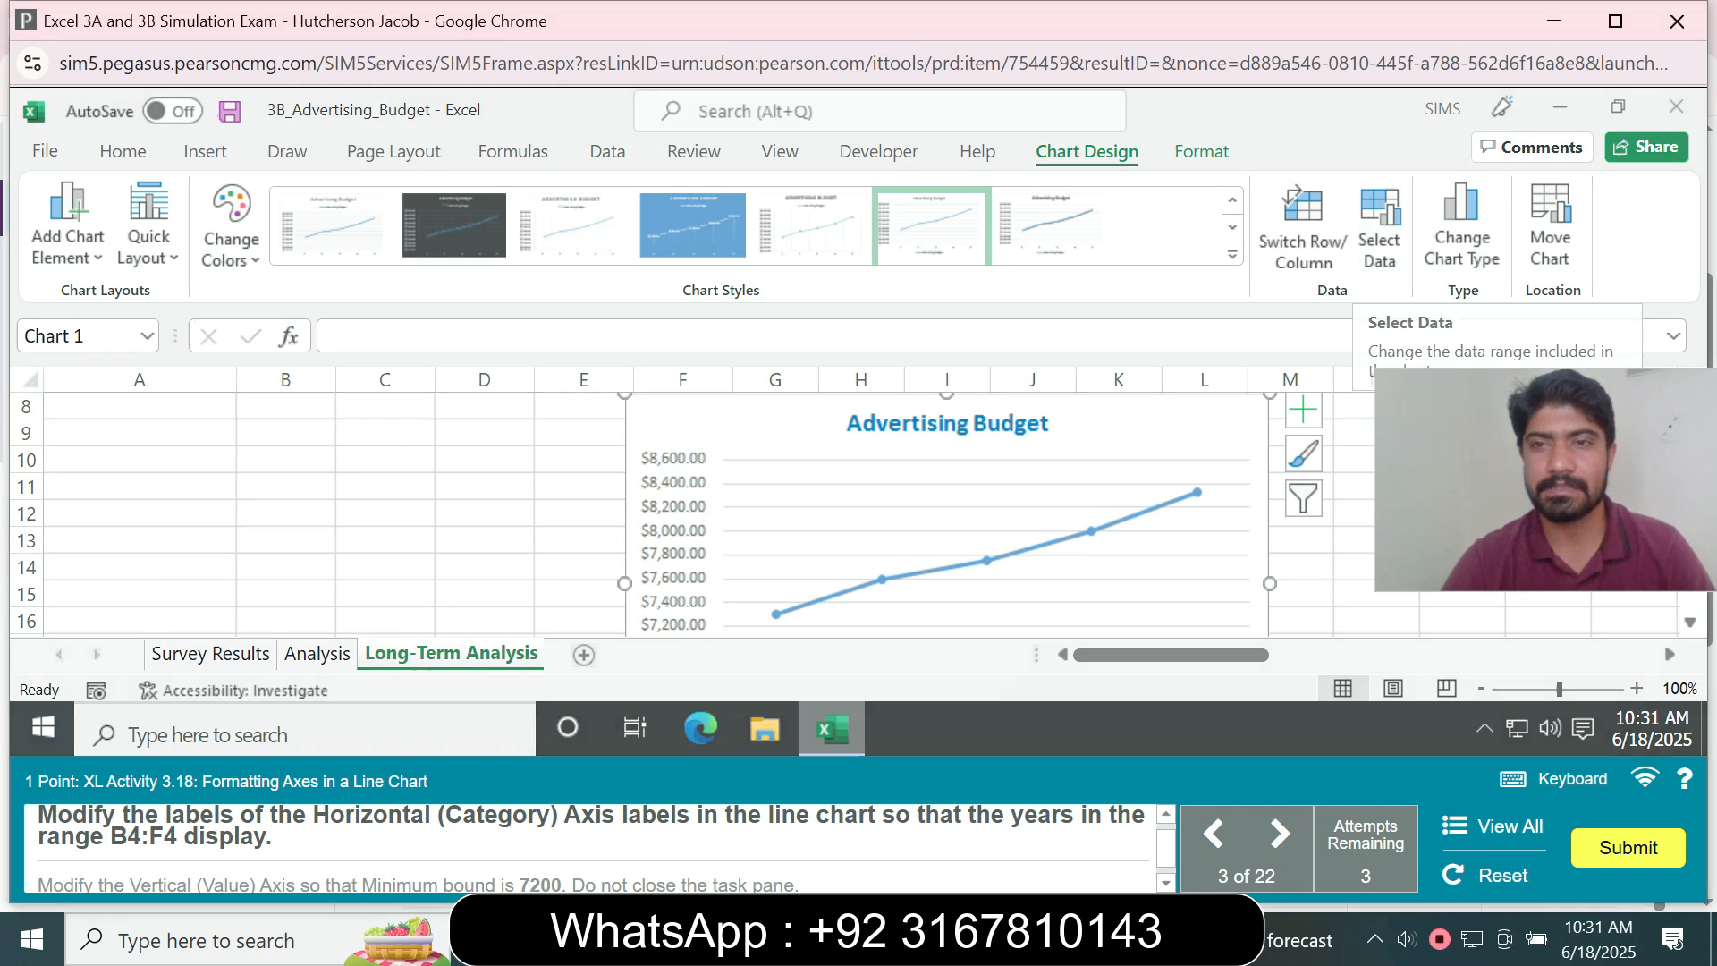
{"action": "left_click", "coordinate": [1379, 228]}
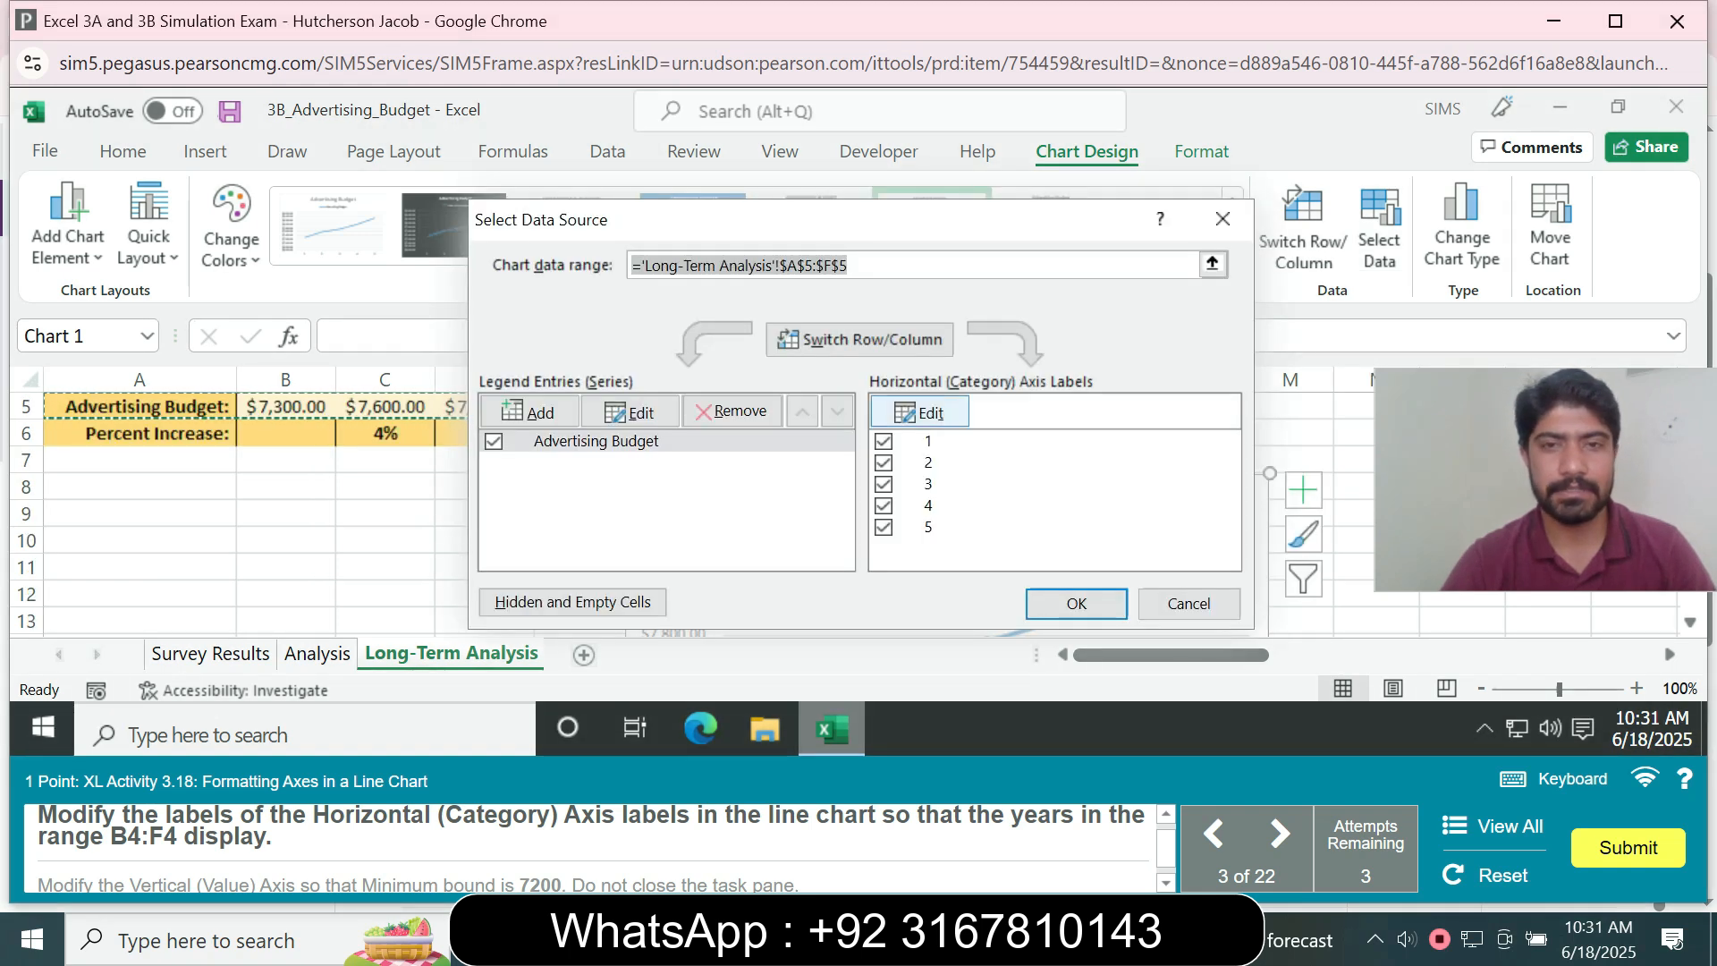
{"action": "left_click", "coordinate": [919, 412]}
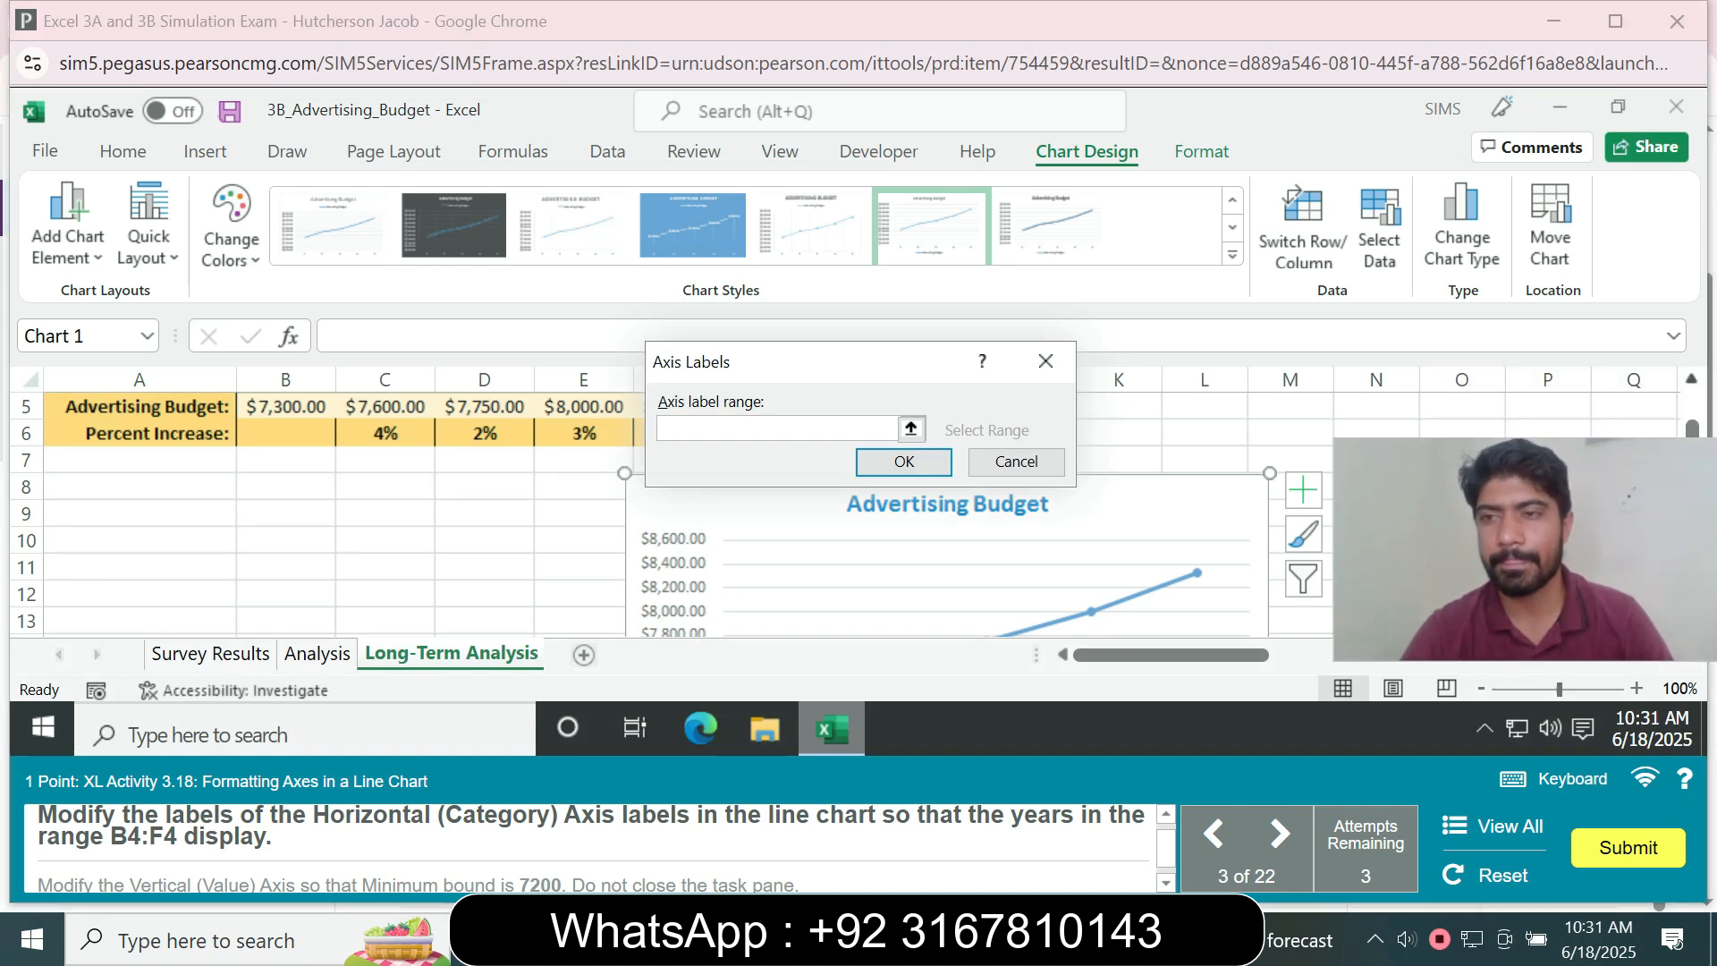
{"action": "left_click", "coordinate": [1691, 379]}
{"action": "left_click", "coordinate": [1691, 380]}
{"action": "left_click", "coordinate": [776, 428]}
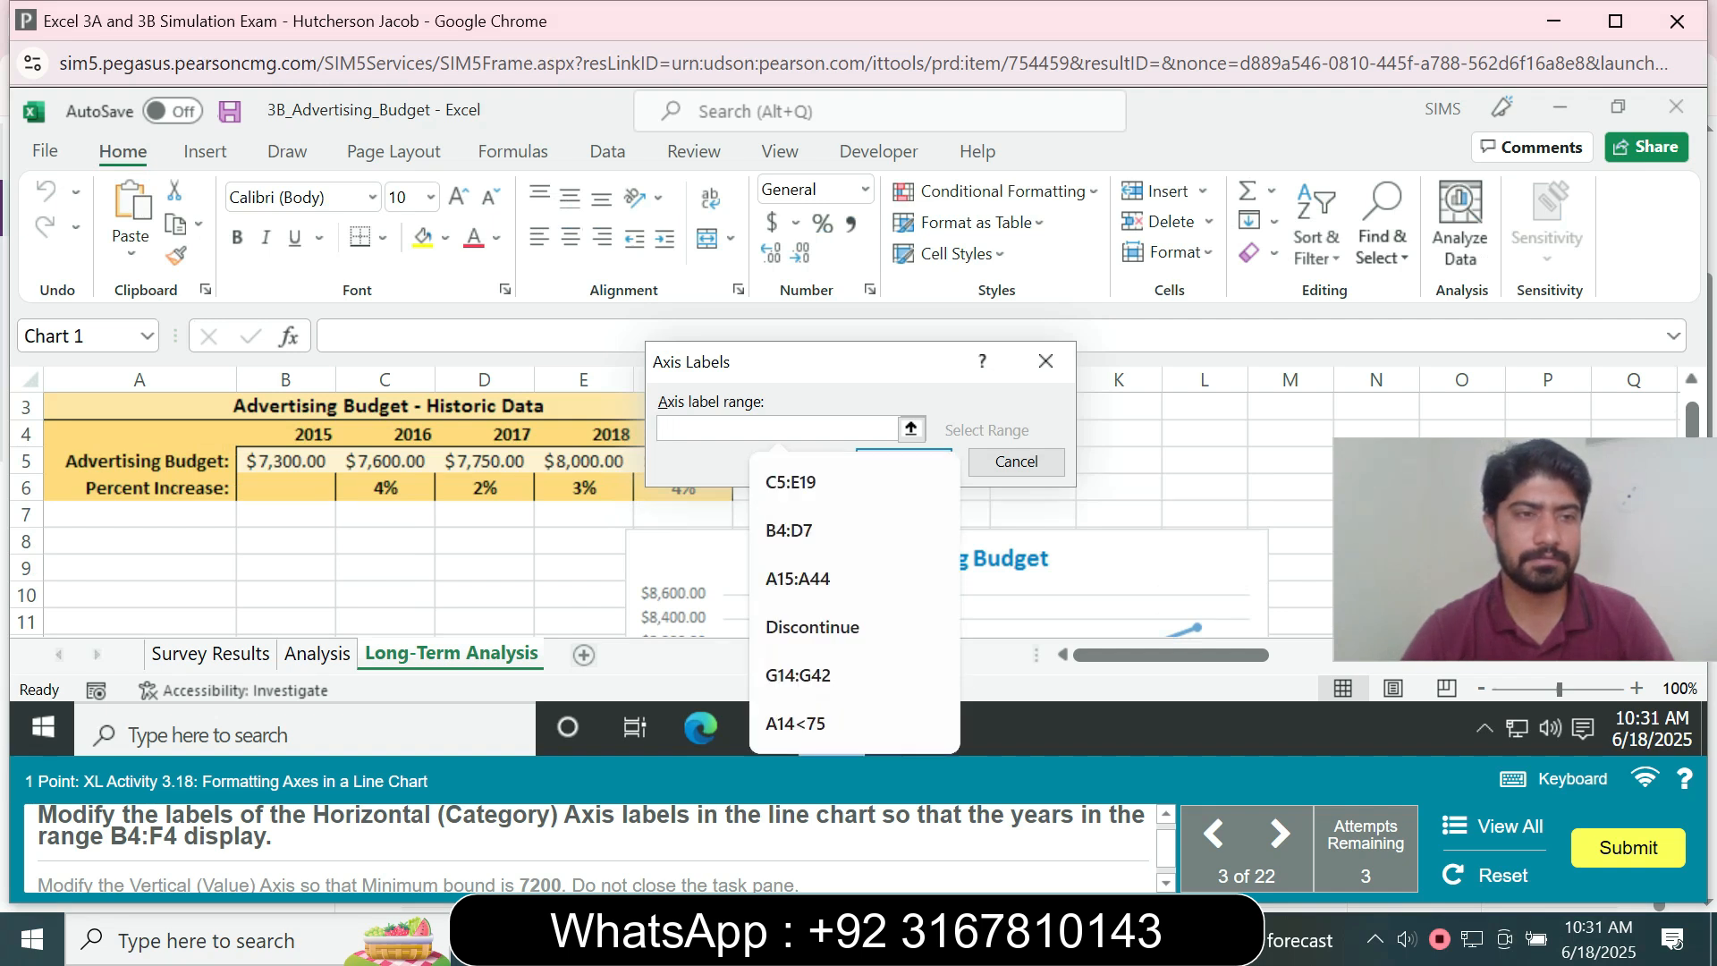
{"action": "left_click_drag", "start_coordinate": [287, 434], "coordinate": [683, 435]}
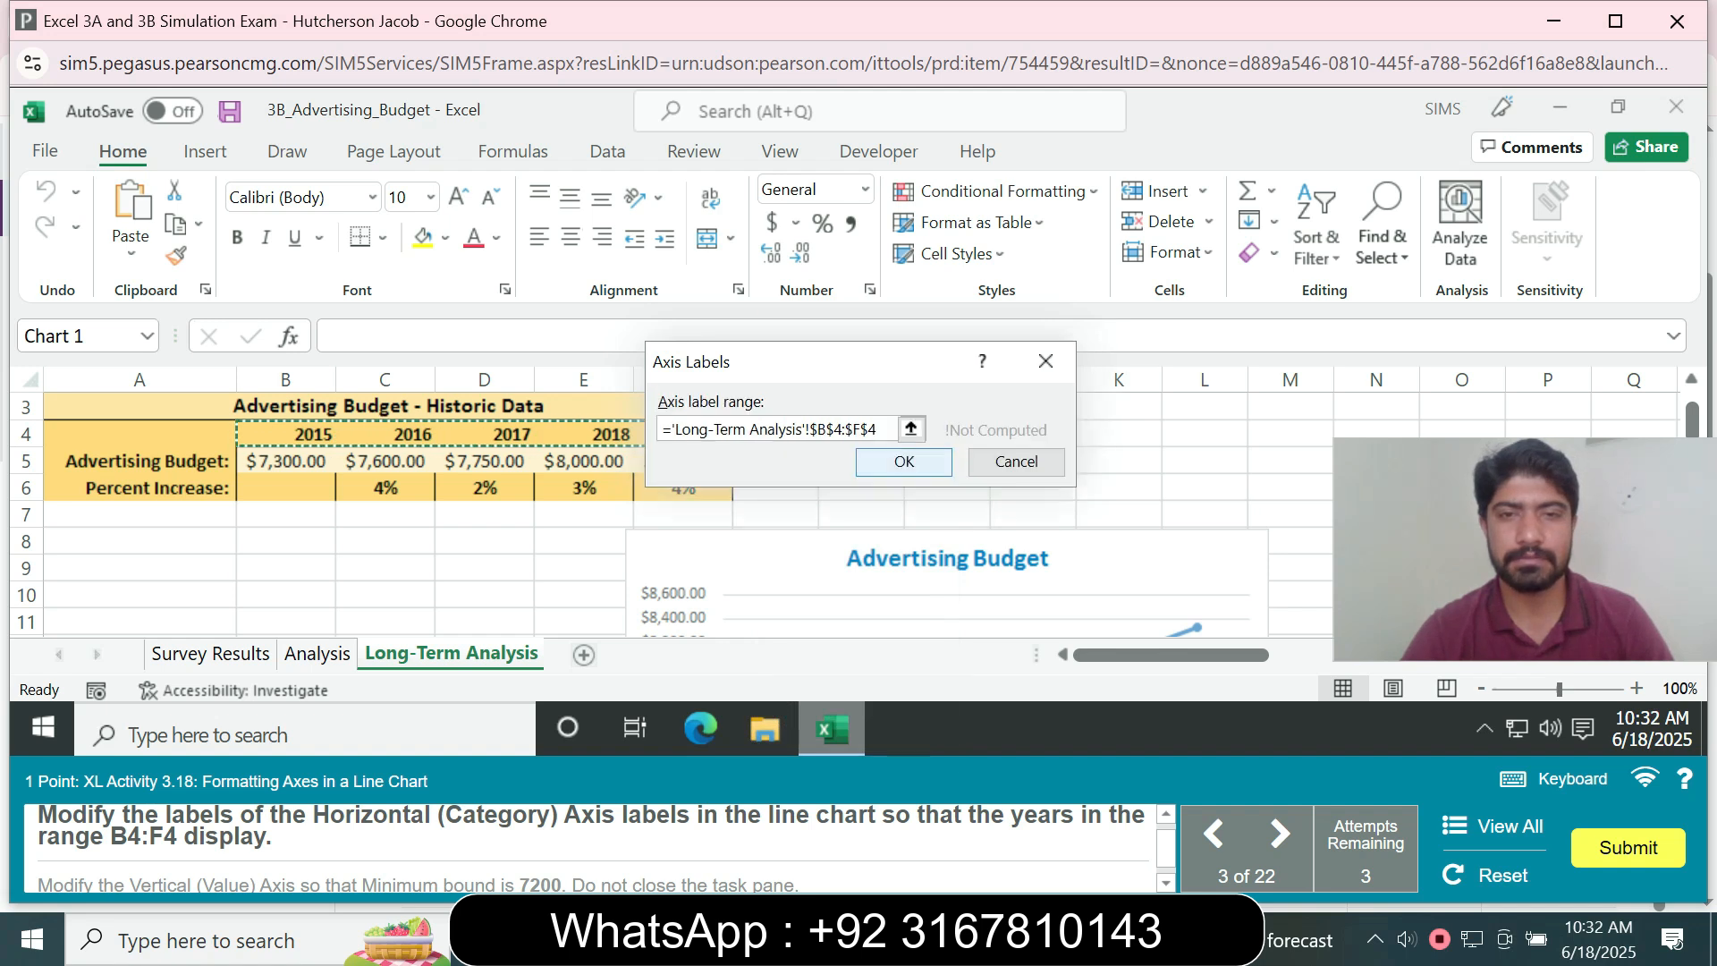
{"action": "left_click", "coordinate": [903, 461]}
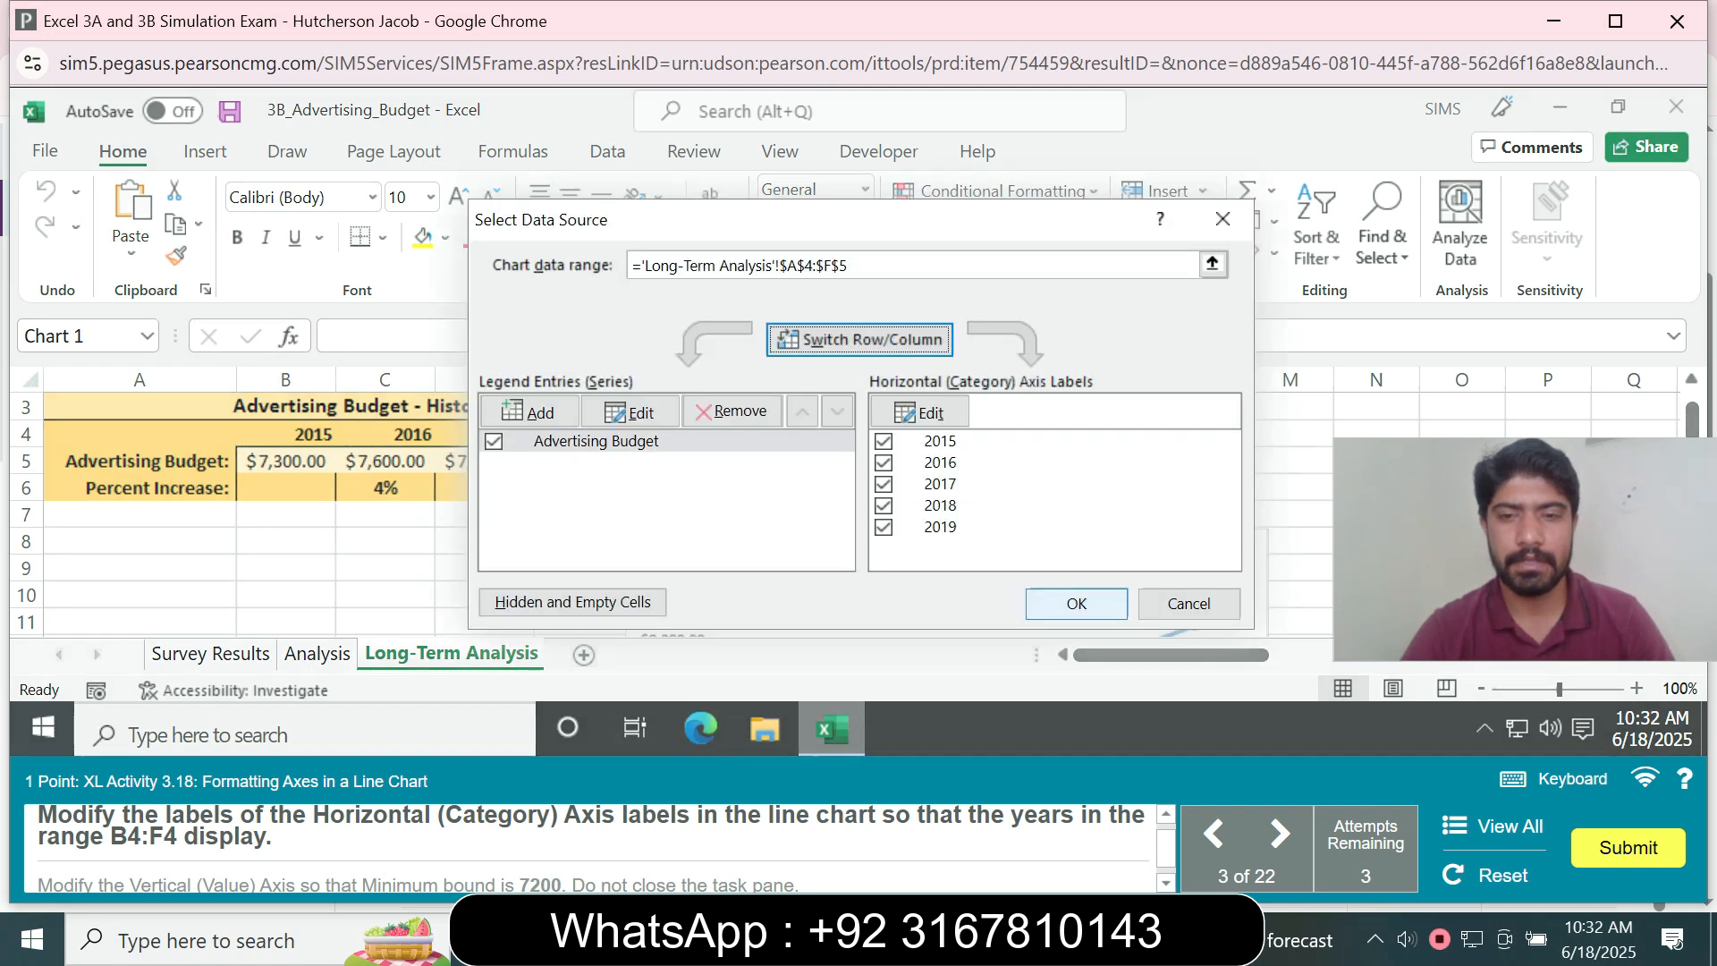
{"action": "left_click", "coordinate": [1076, 601]}
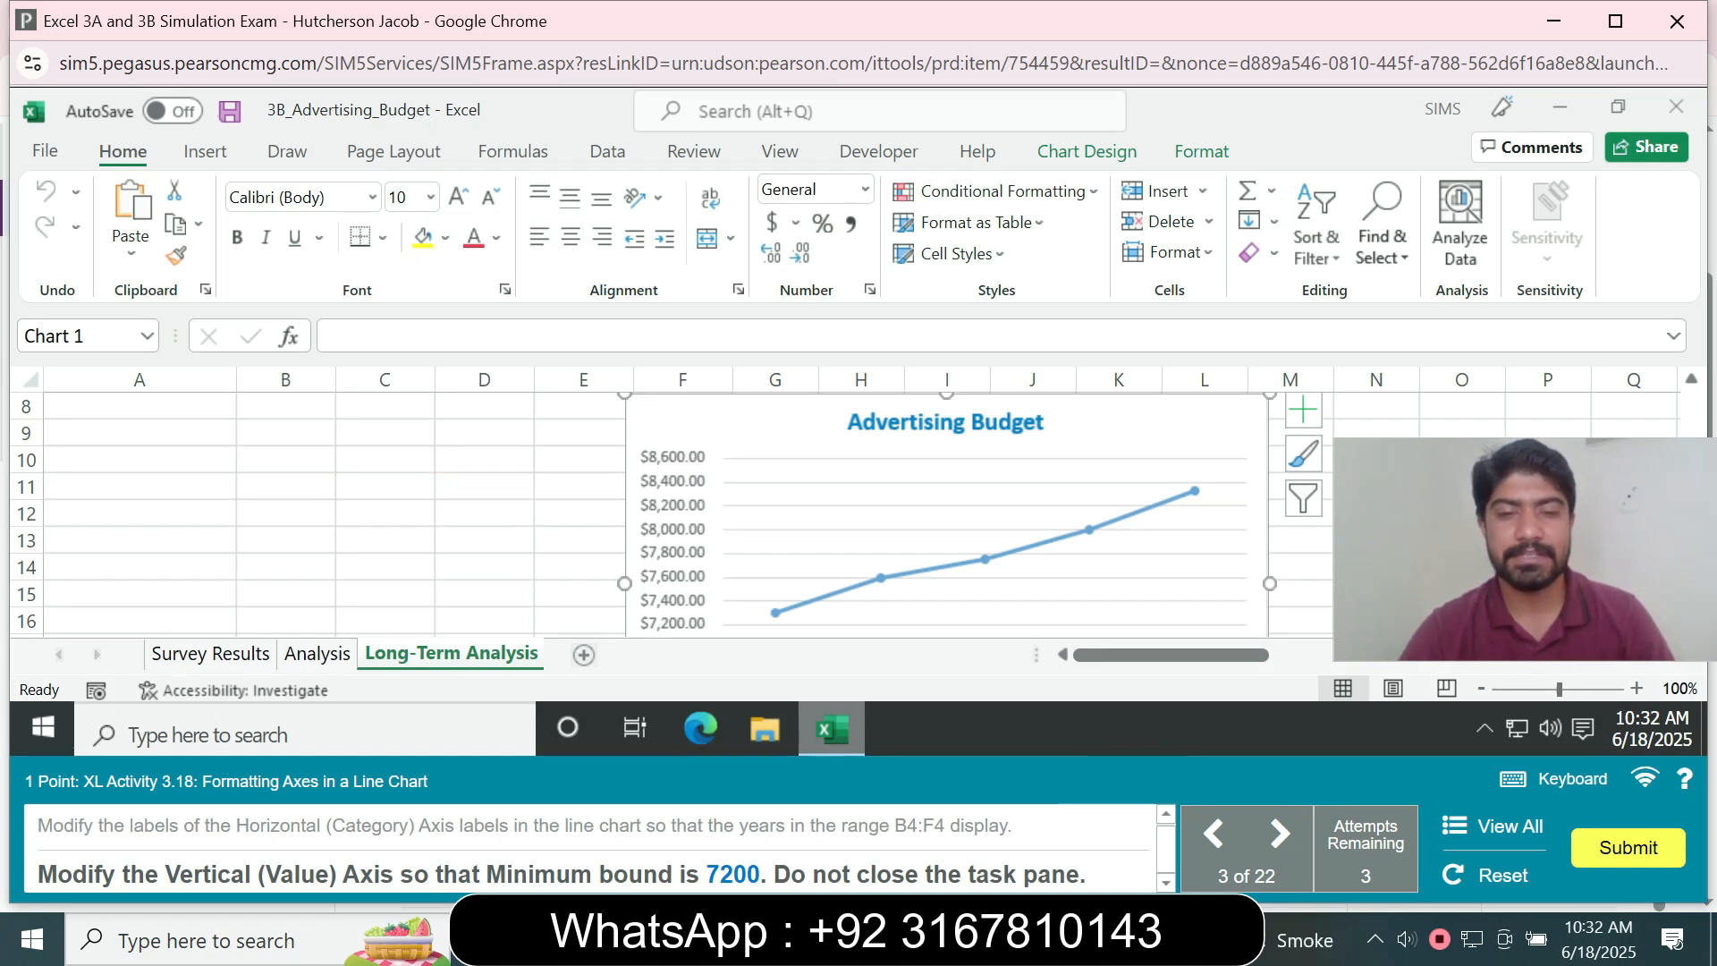
Set the minimum bound of the line chart's vertical value axis to 7200
{"action": "left_click", "coordinate": [673, 548]}
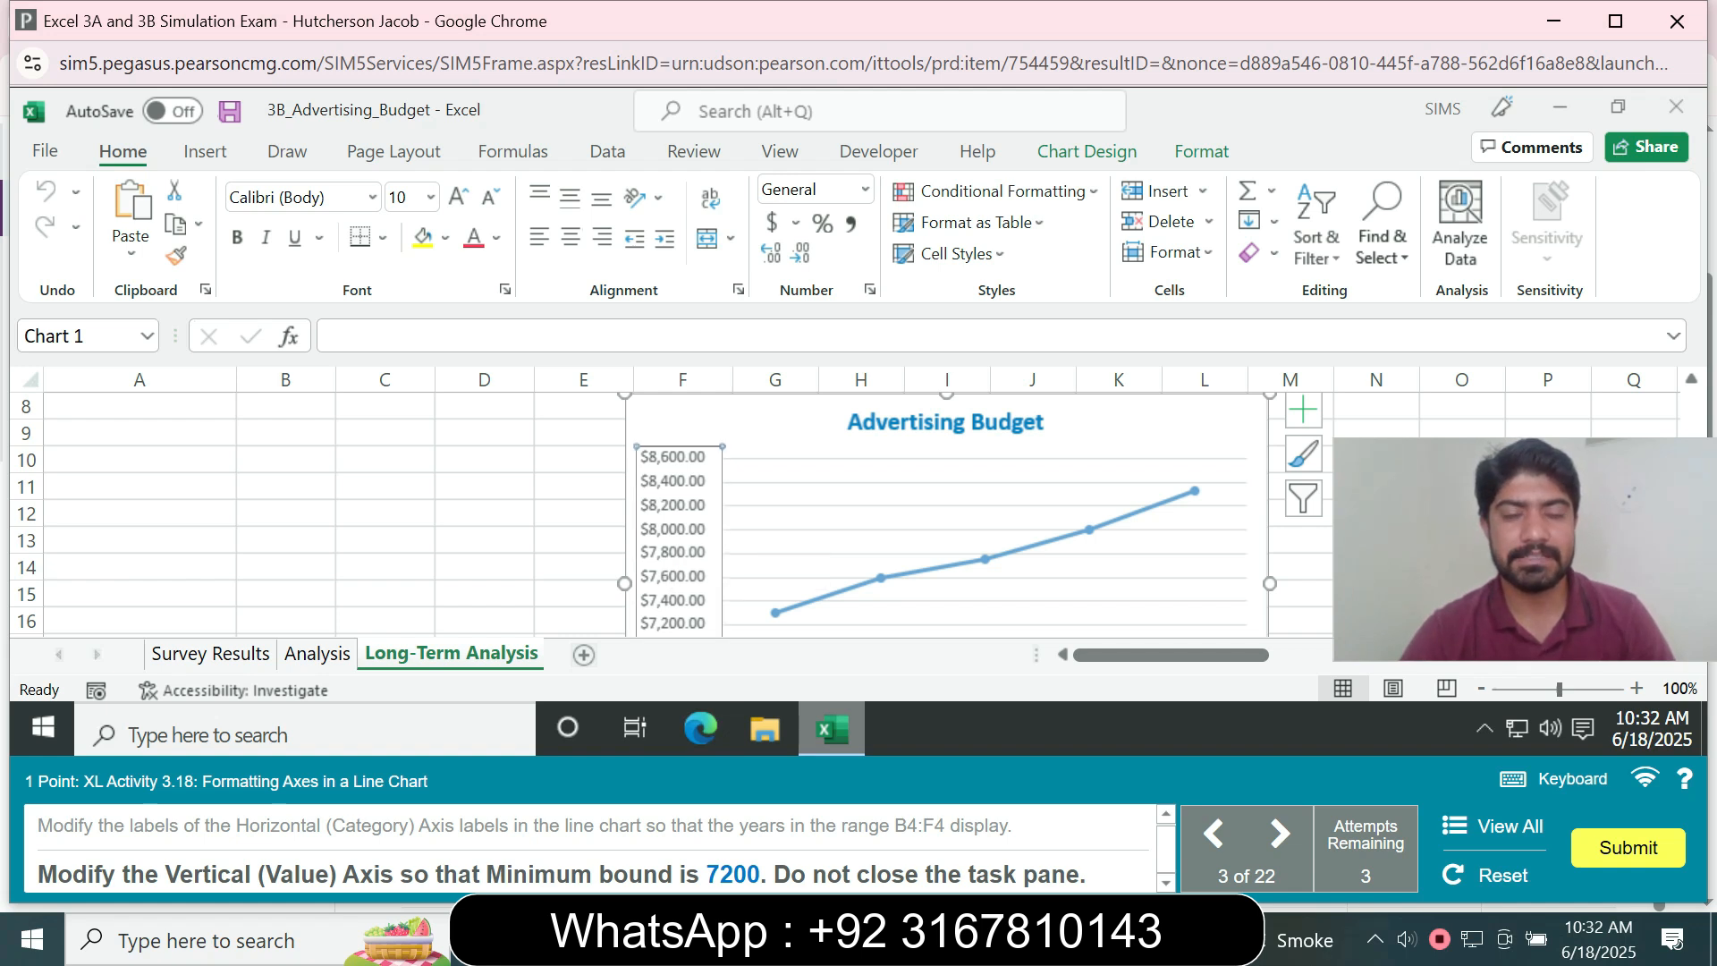
{"action": "right_click", "coordinate": [666, 528]}
{"action": "left_click", "coordinate": [715, 829]}
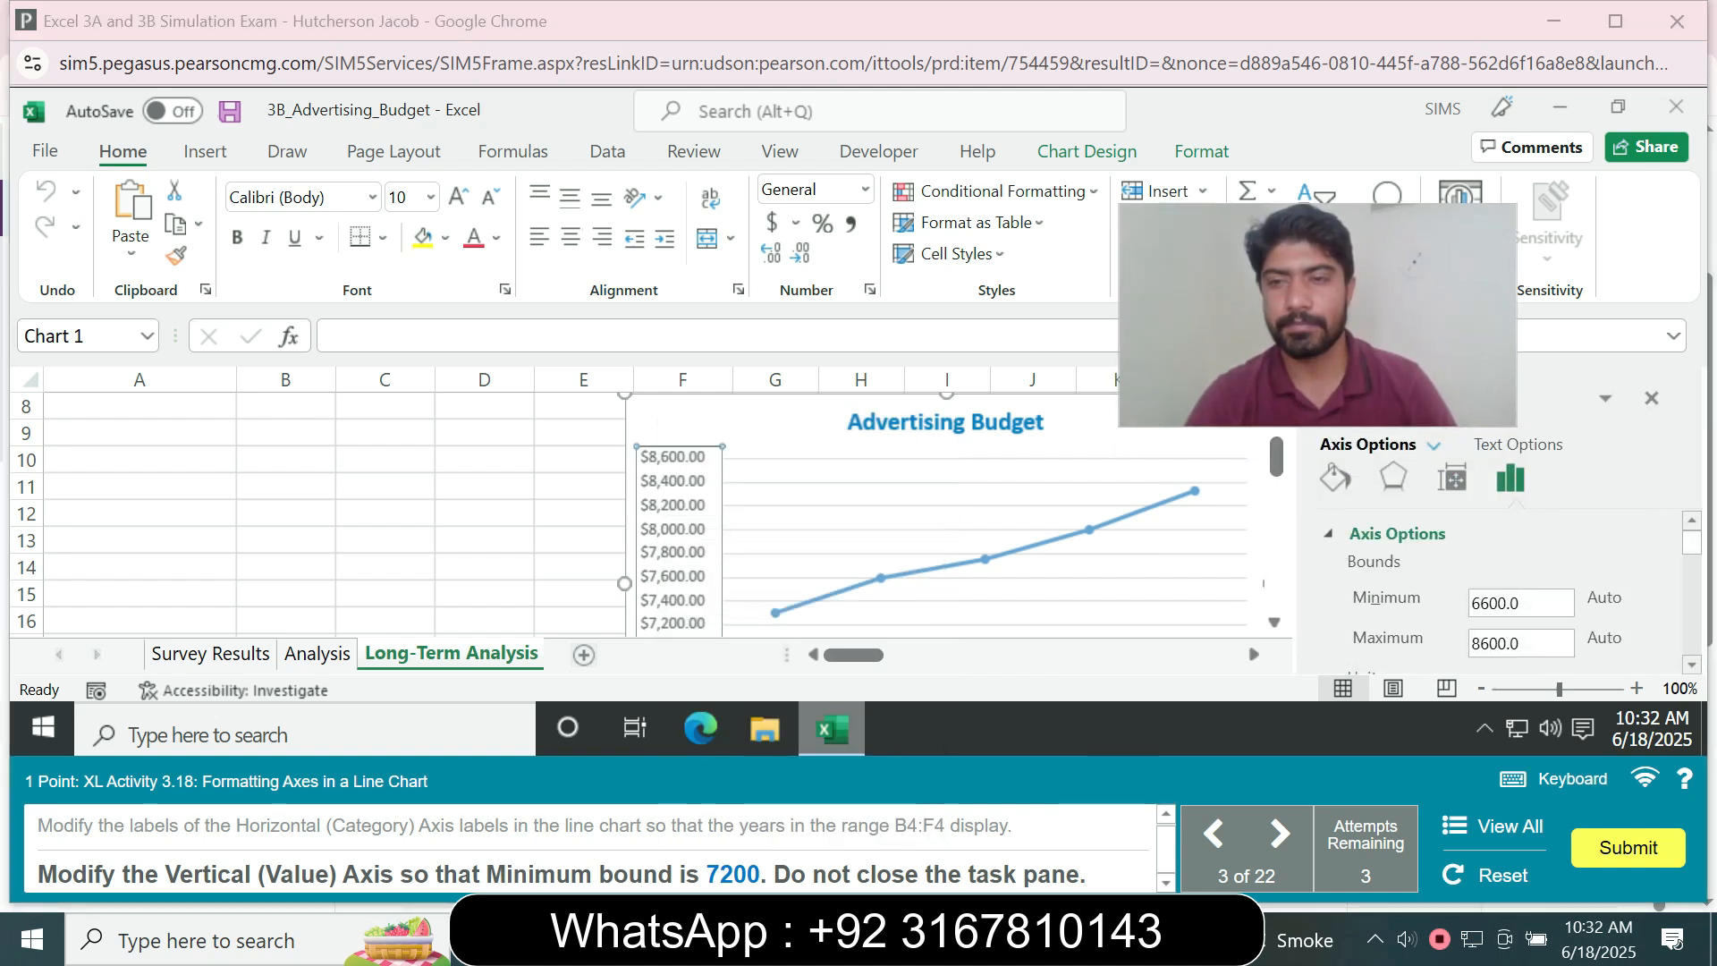
{"action": "double_click", "coordinate": [1520, 603]}
{"action": "type", "text": "72"}
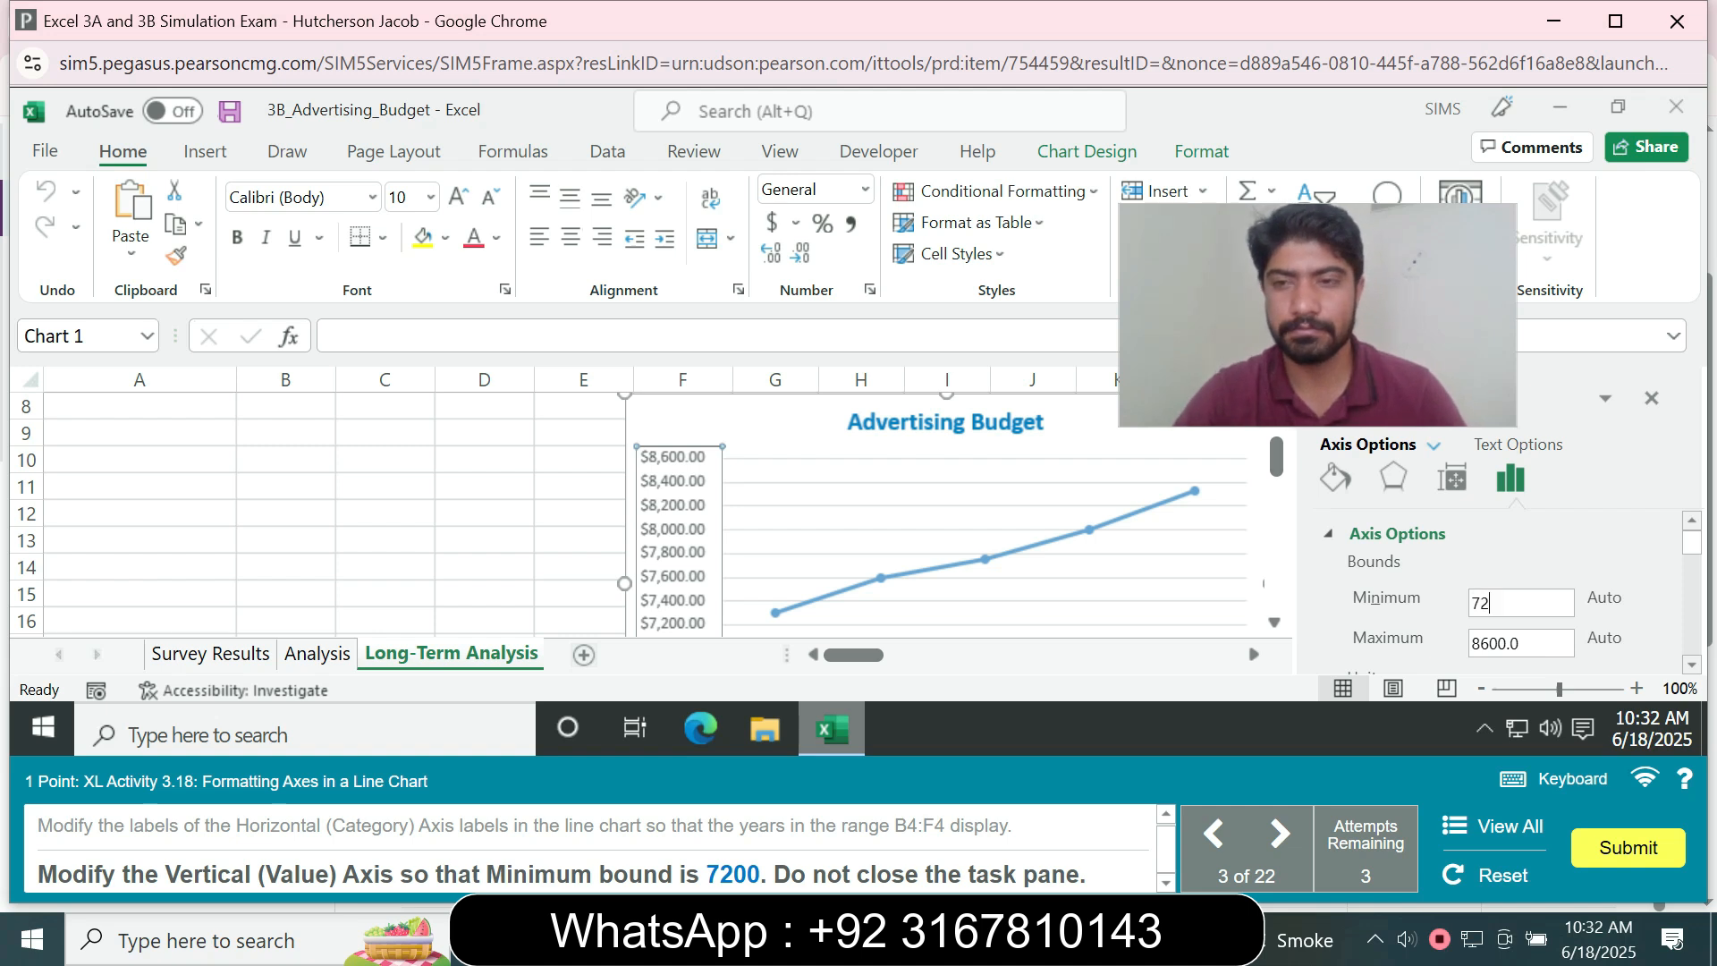
{"action": "type", "text": "00"}
{"action": "key", "text": "Return"}
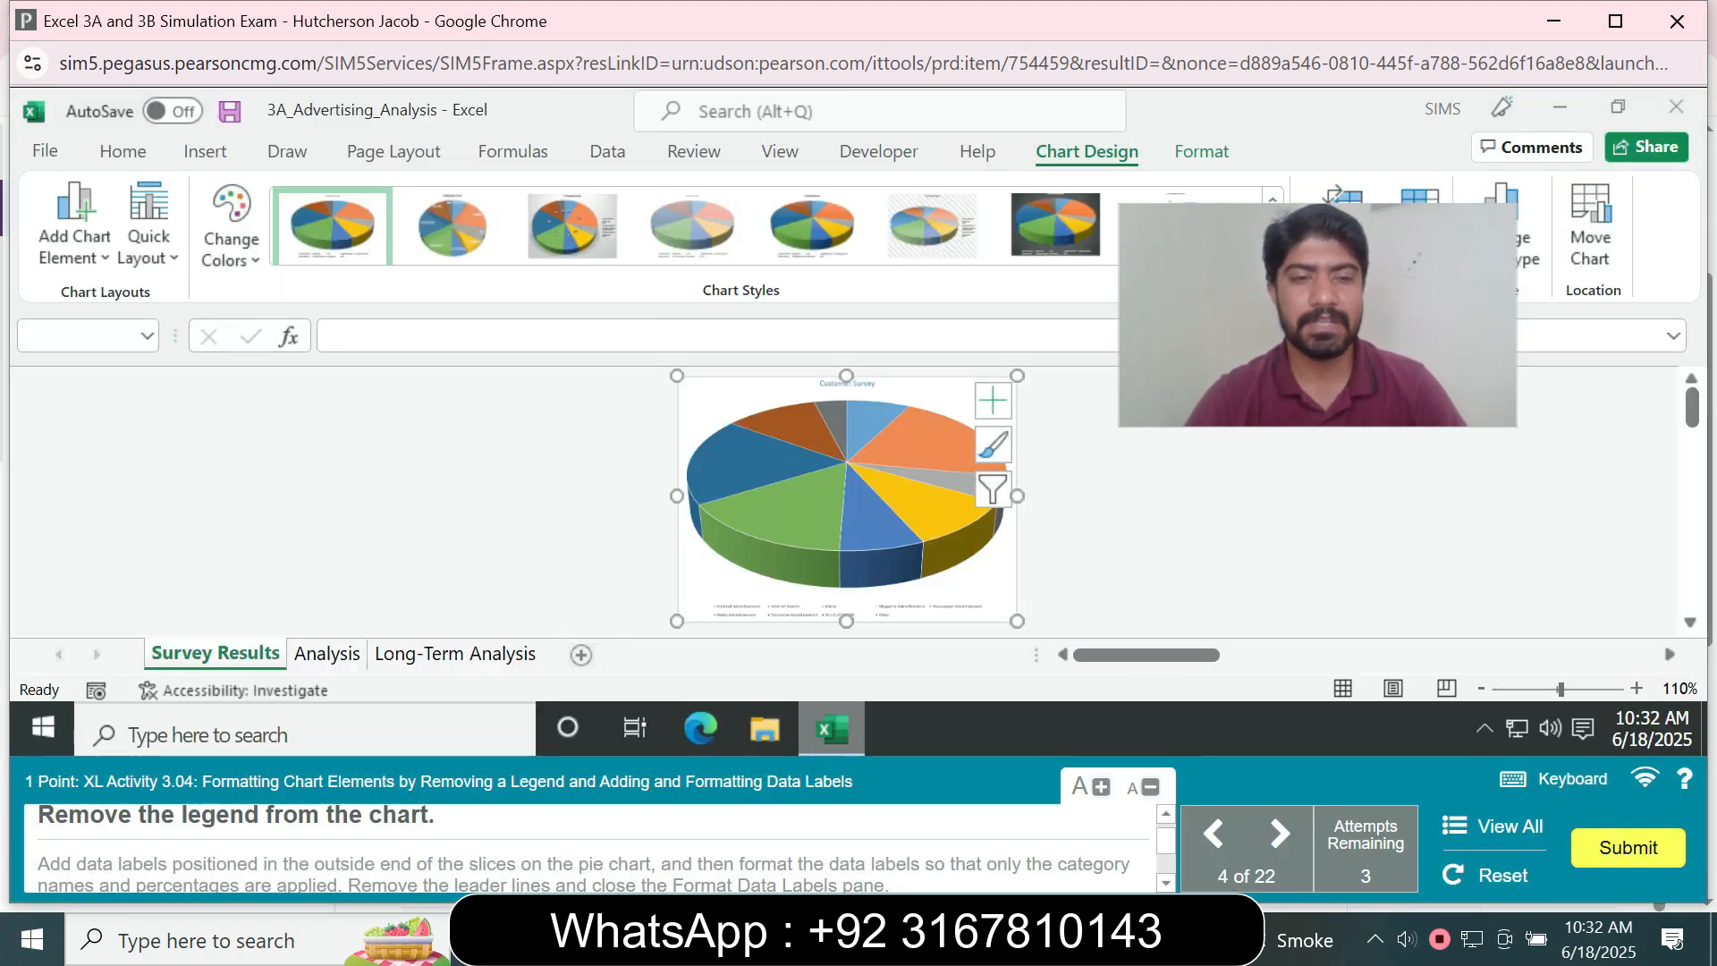
Remove the legend from the Customer Survey pie chart and add data labels to its slices
{"action": "left_click", "coordinate": [992, 401]}
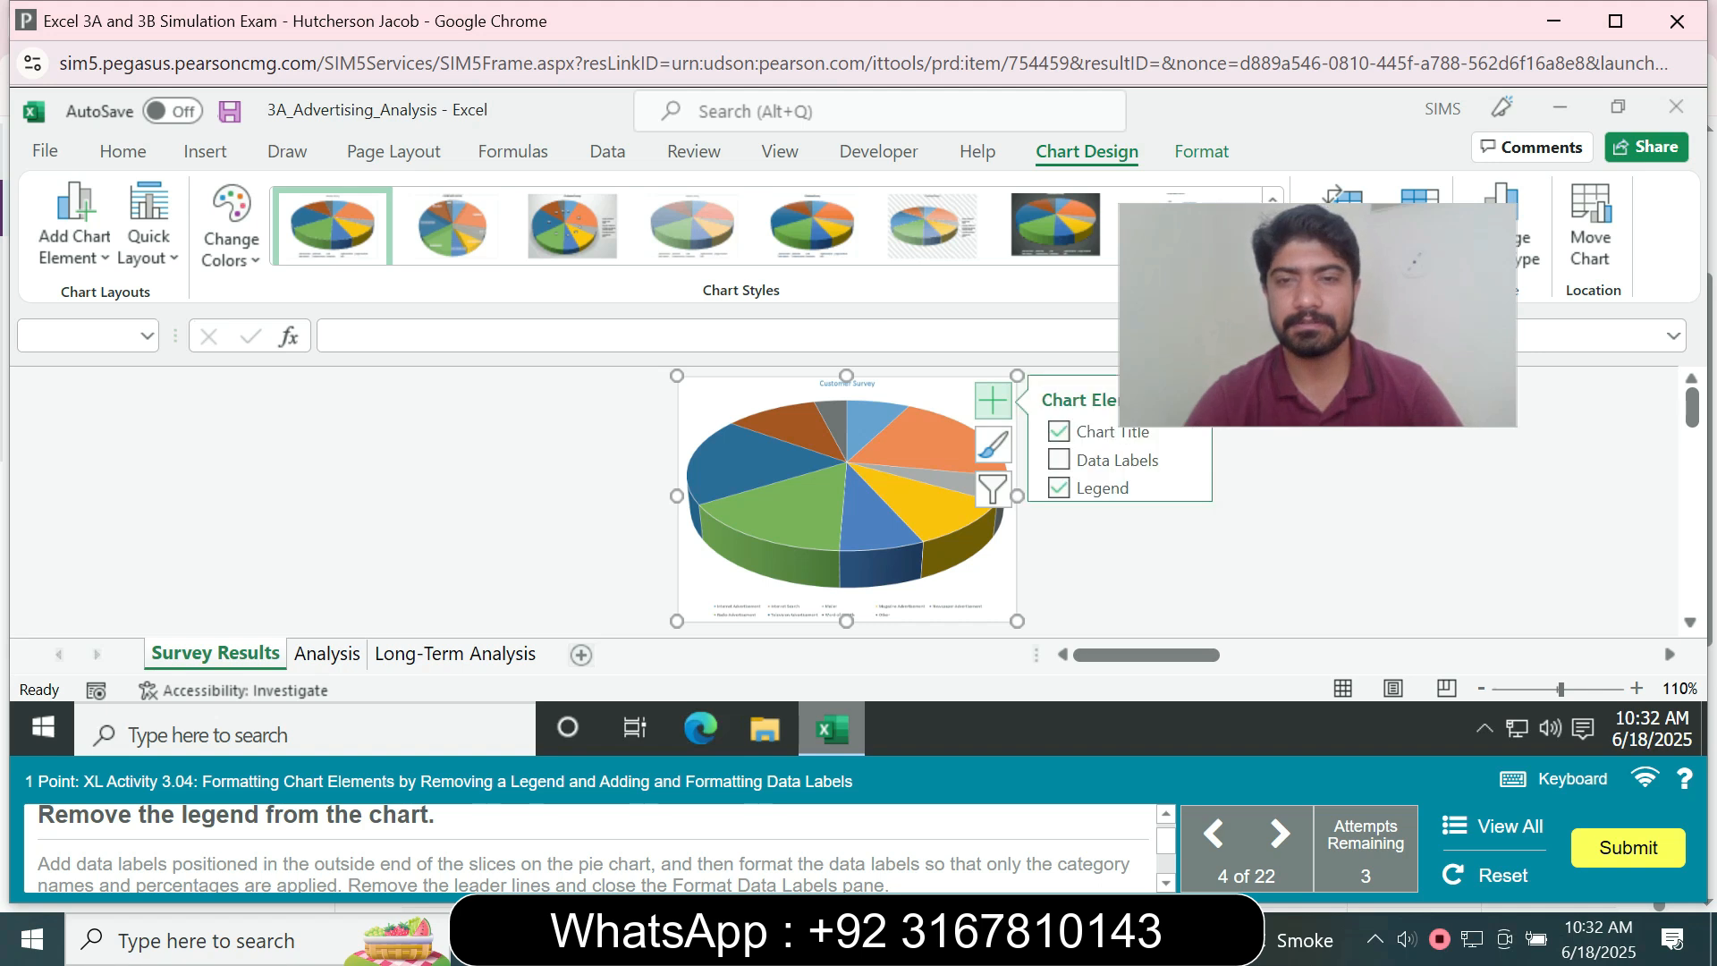
{"action": "left_click", "coordinate": [1059, 487]}
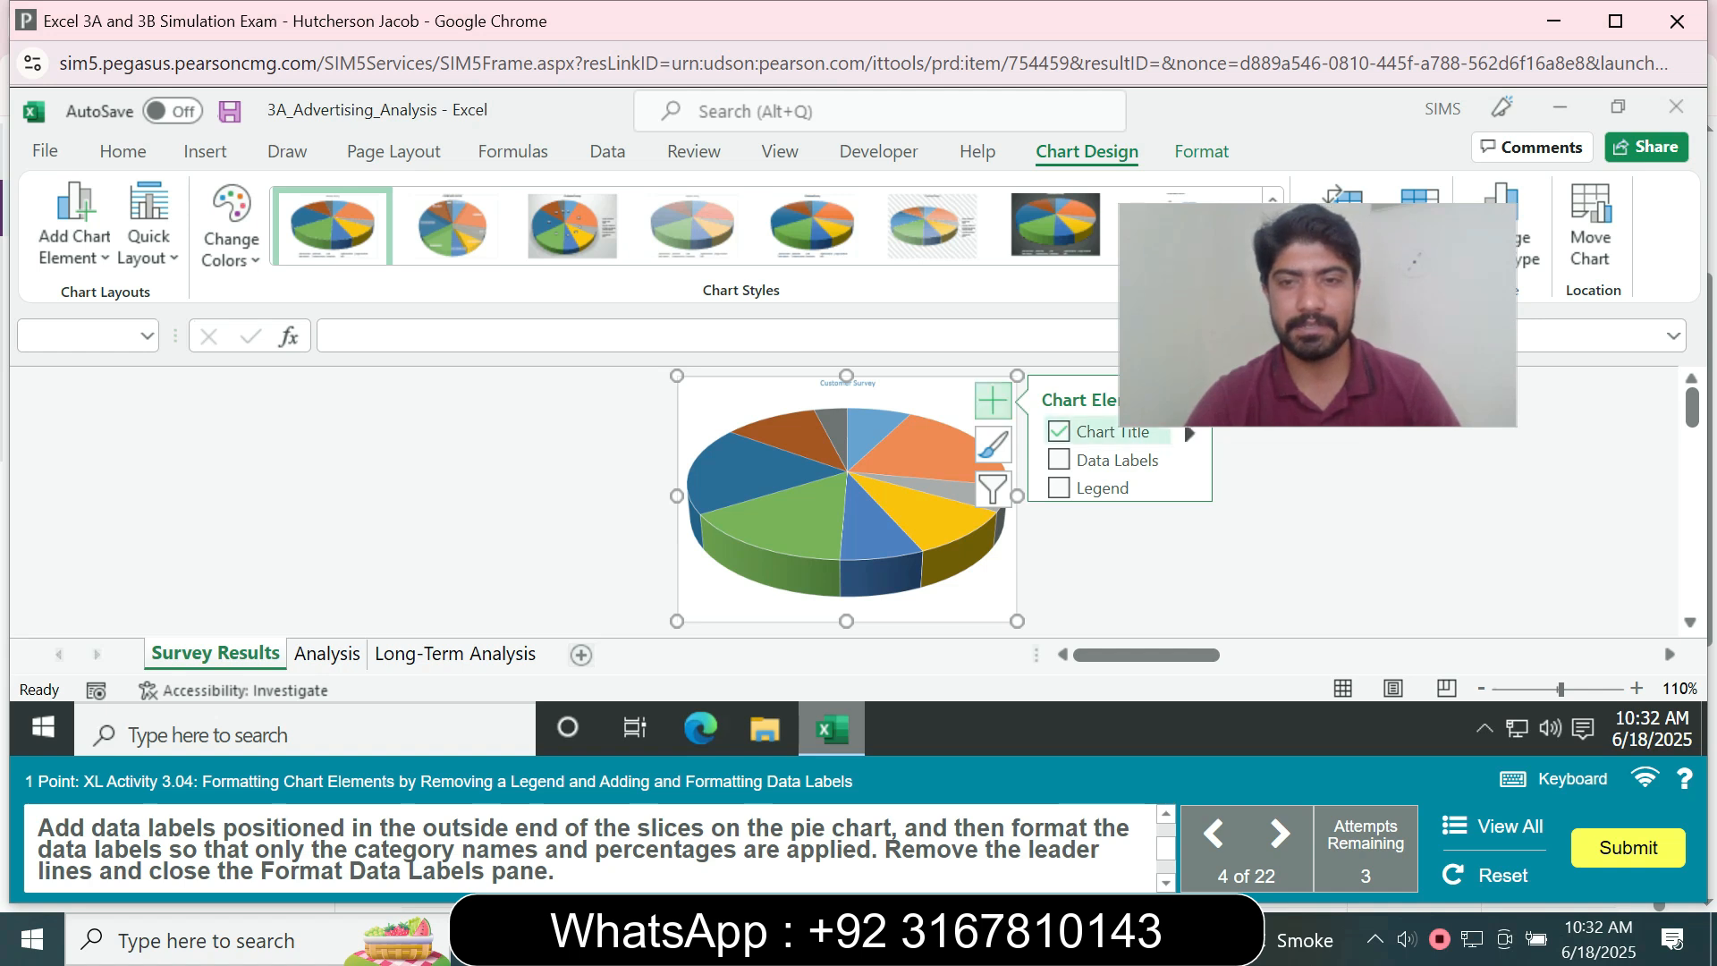
{"action": "left_click", "coordinate": [1183, 447]}
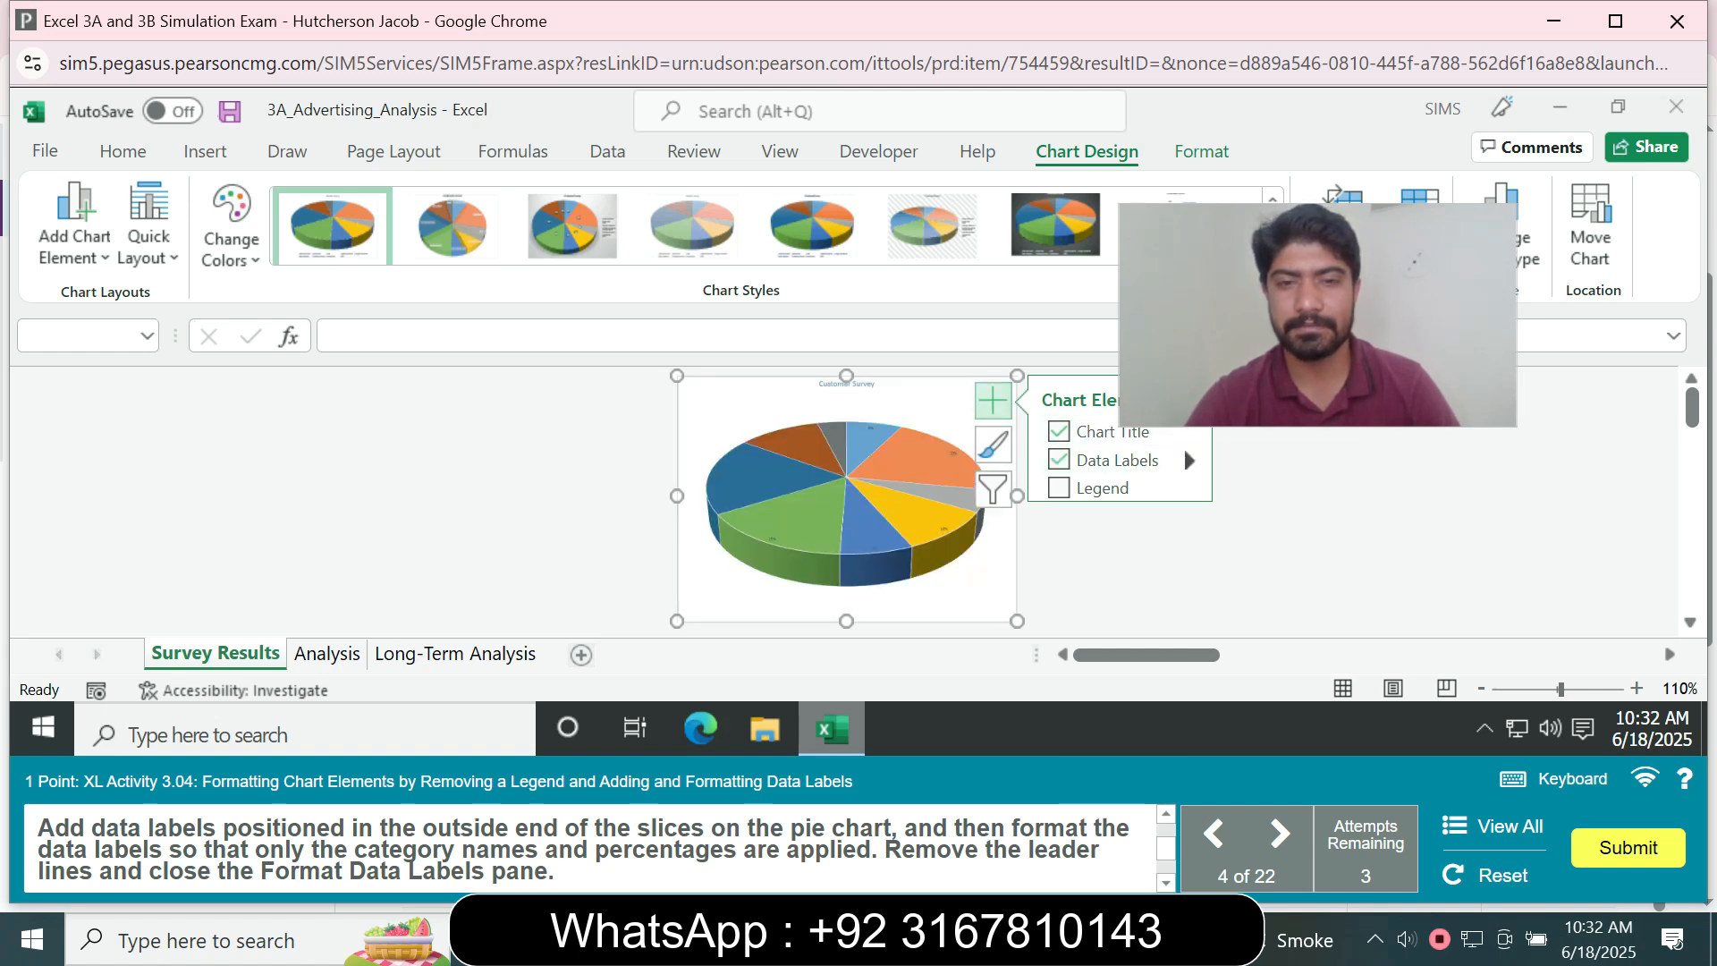
Include category names and percentages in the pie chart's data labels and remove the leader lines
{"action": "mouse_move", "coordinate": [1183, 447]}
{"action": "left_click", "coordinate": [1296, 601]}
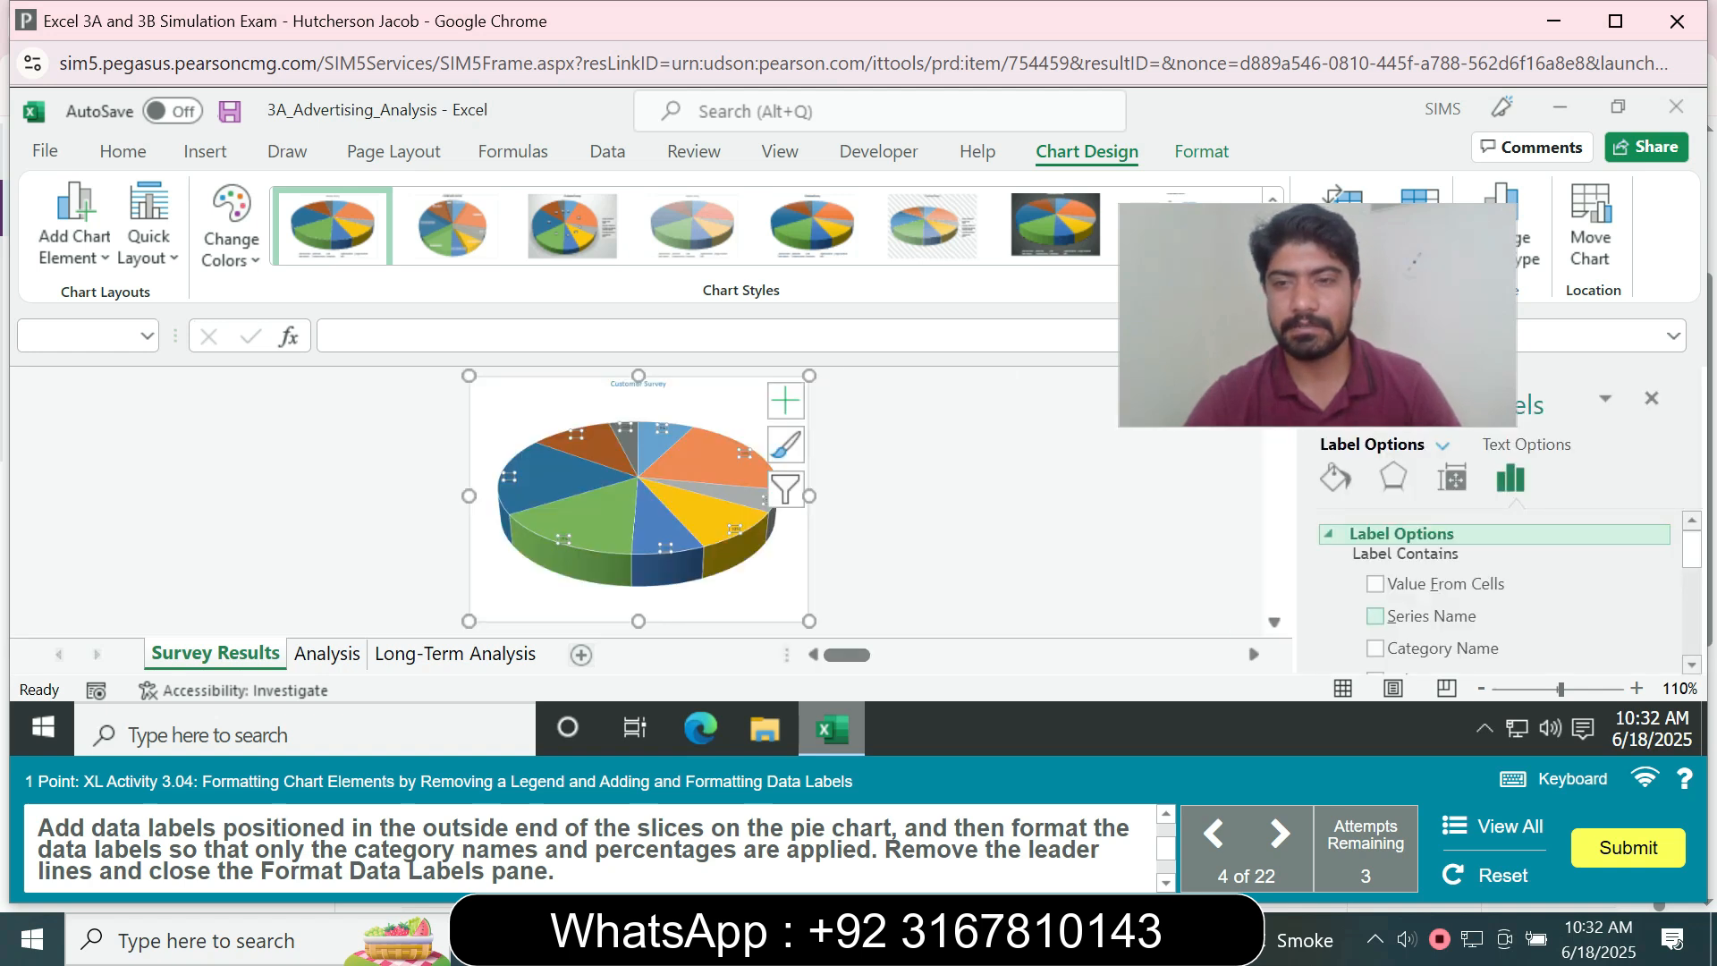
{"action": "left_click", "coordinate": [1376, 648]}
{"action": "scroll", "coordinate": [1377, 612], "scroll_direction": "down", "scroll_amount": 1}
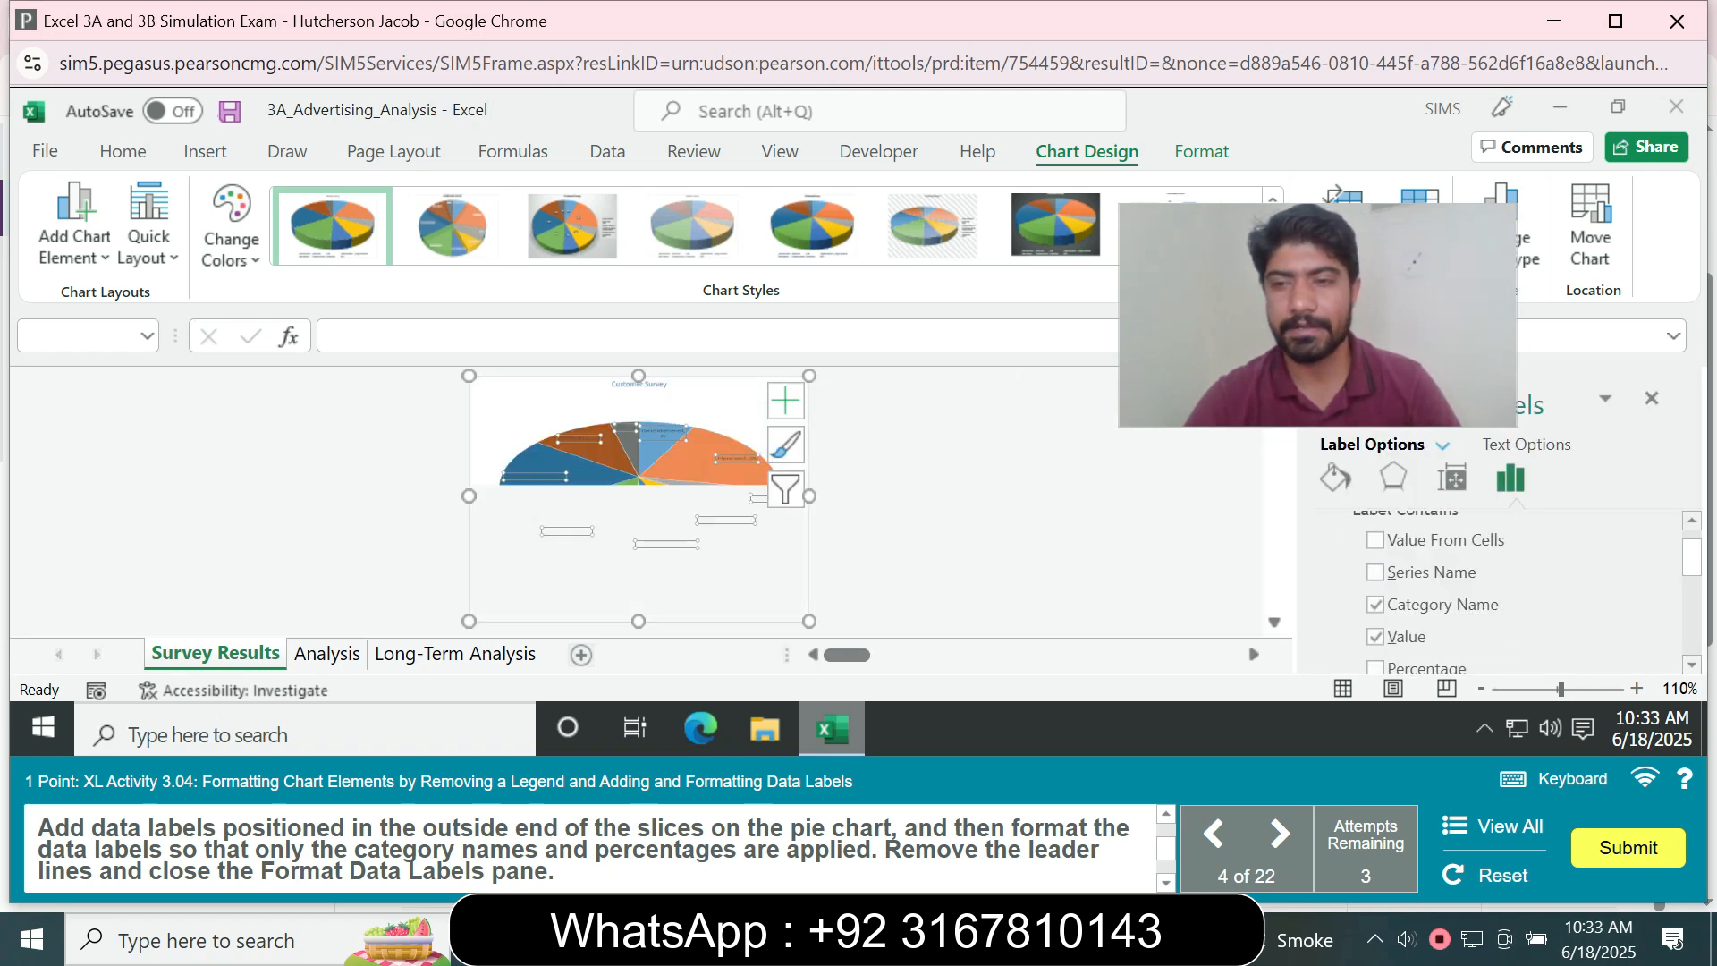
{"action": "left_click", "coordinate": [1375, 605]}
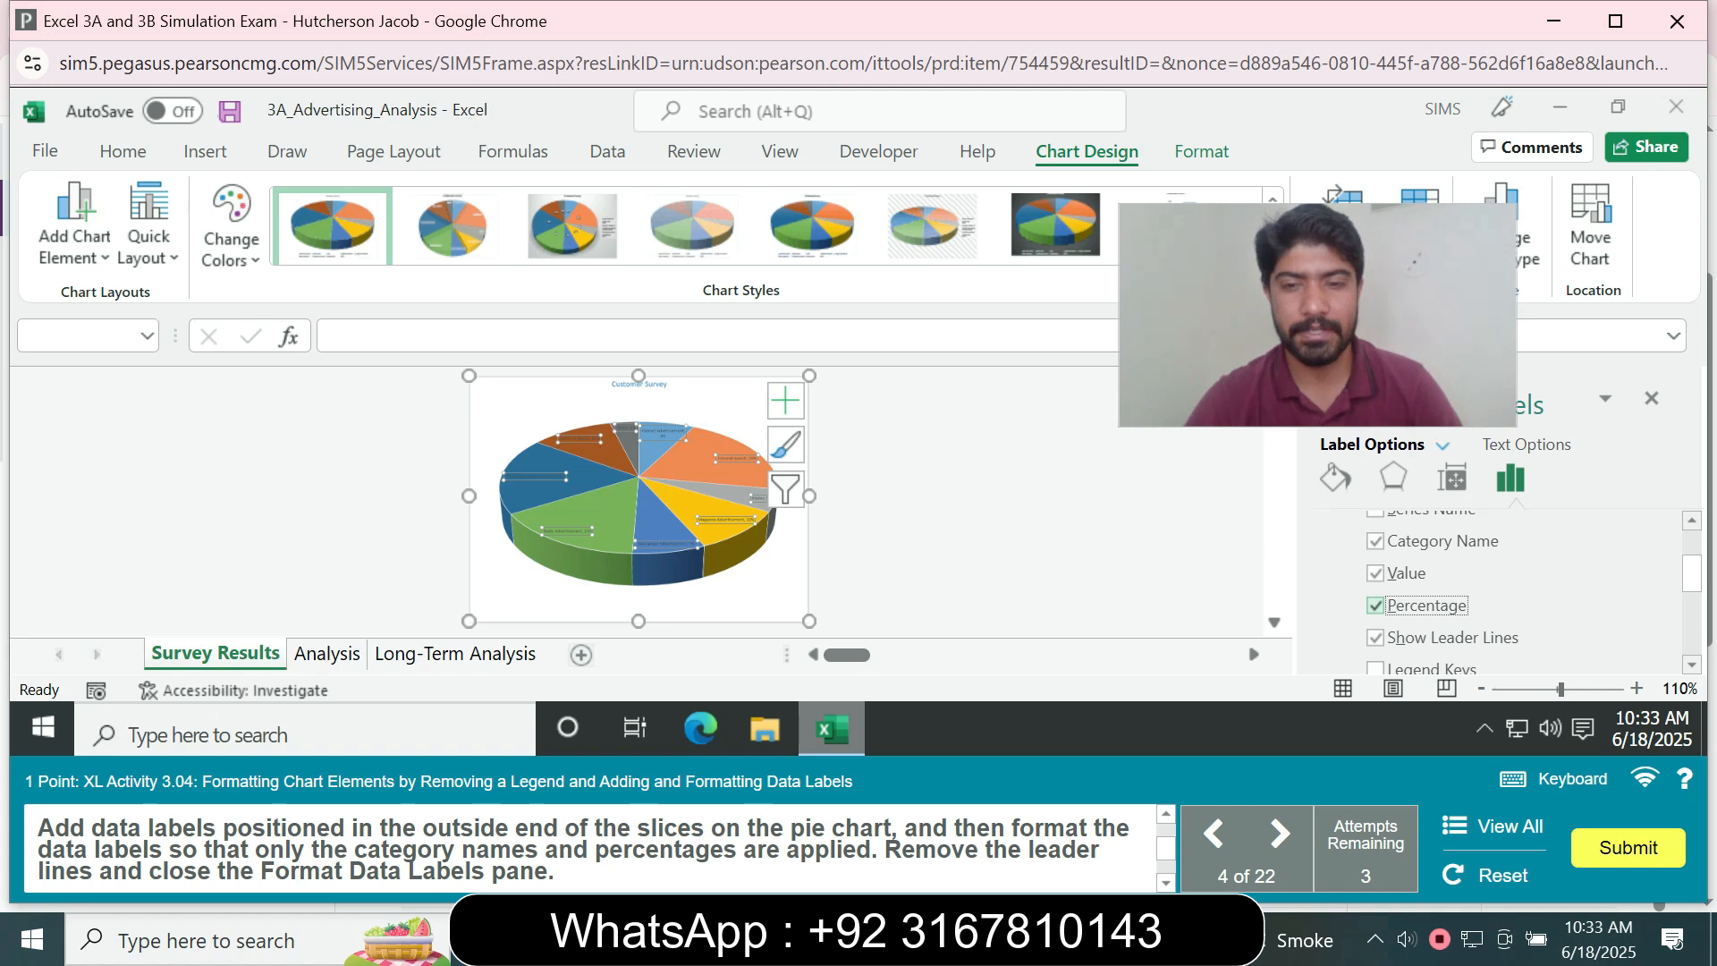
{"action": "left_click", "coordinate": [1375, 638]}
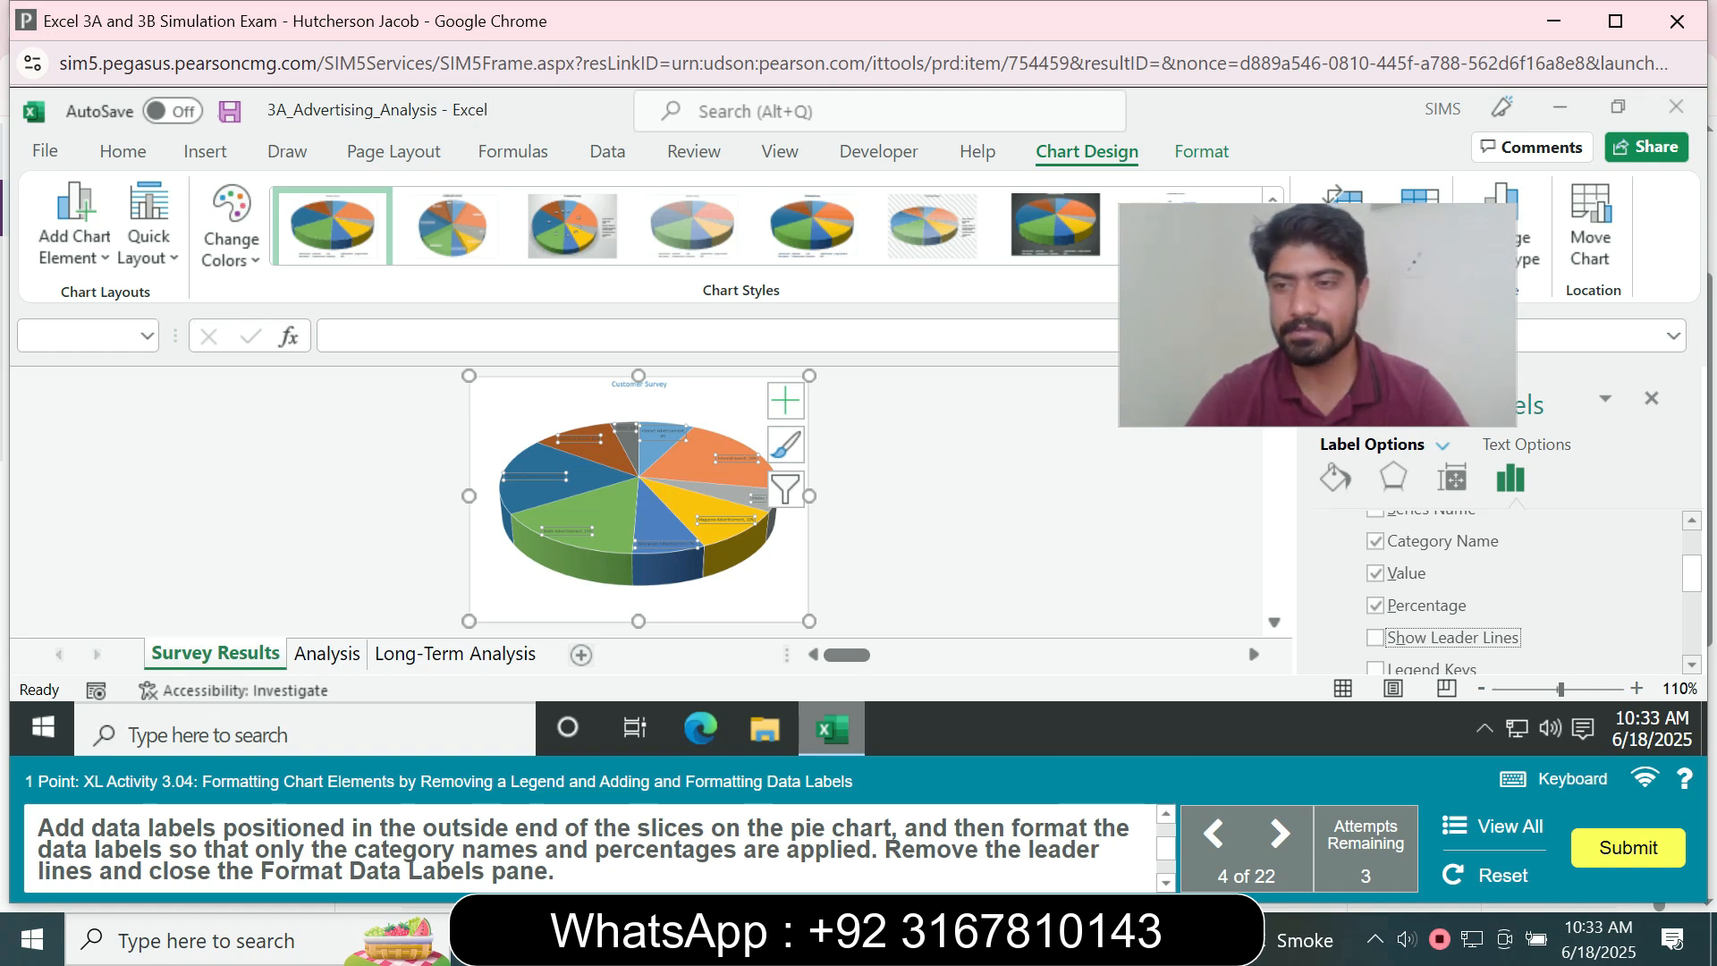
Position the pie chart's data labels at Outside End
{"action": "scroll", "coordinate": [1502, 590], "scroll_direction": "down", "scroll_amount": 1}
{"action": "scroll", "coordinate": [1502, 590], "scroll_direction": "down", "scroll_amount": 3}
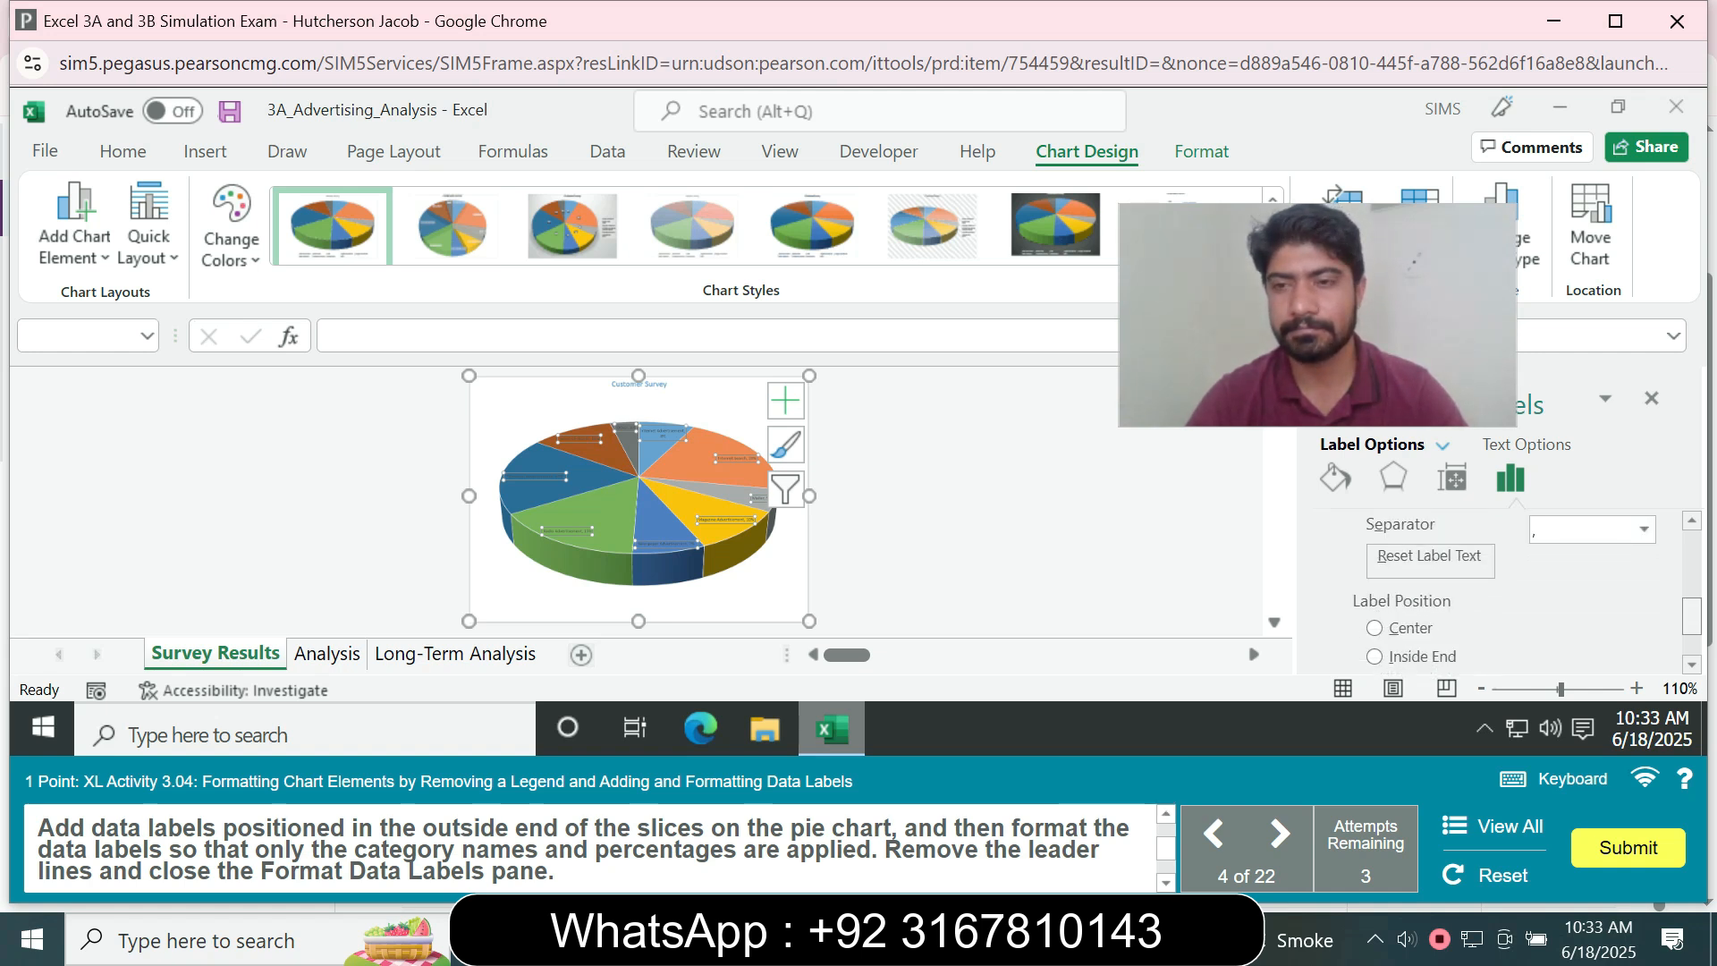
{"action": "left_click", "coordinate": [1375, 619]}
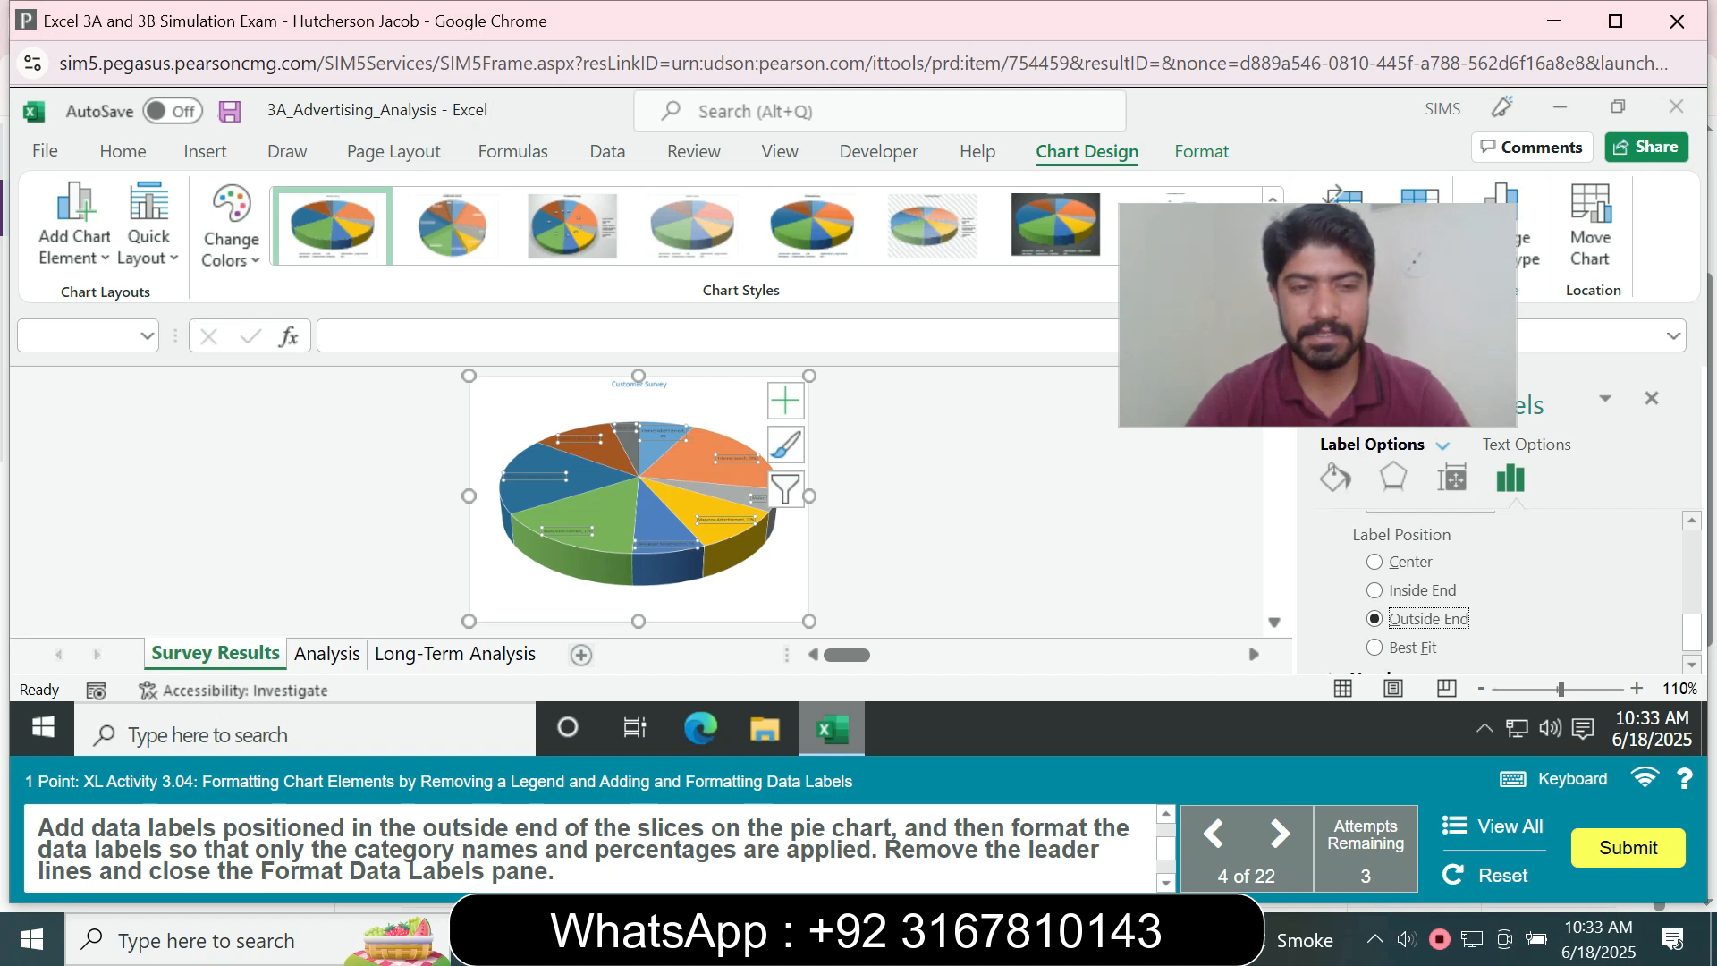
Remove the values from the pie chart's data labels and close the Format Data Labels pane
{"action": "left_click_drag", "start_coordinate": [1691, 632], "coordinate": [1691, 553]}
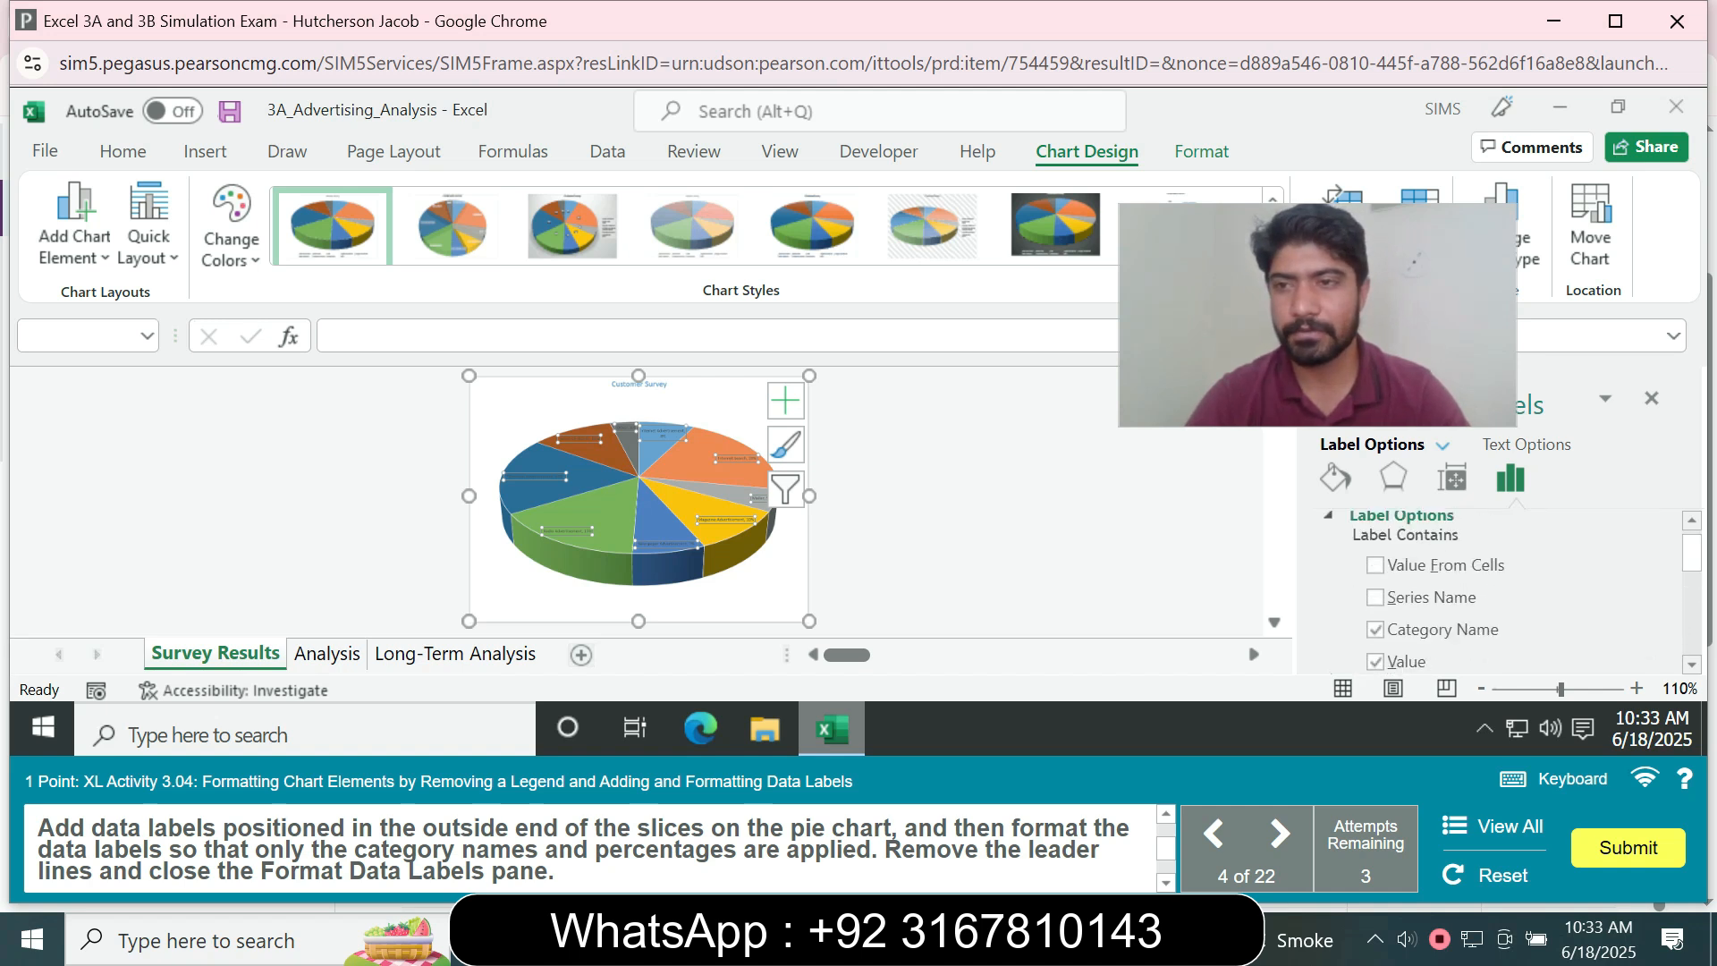
{"action": "left_click", "coordinate": [1651, 397]}
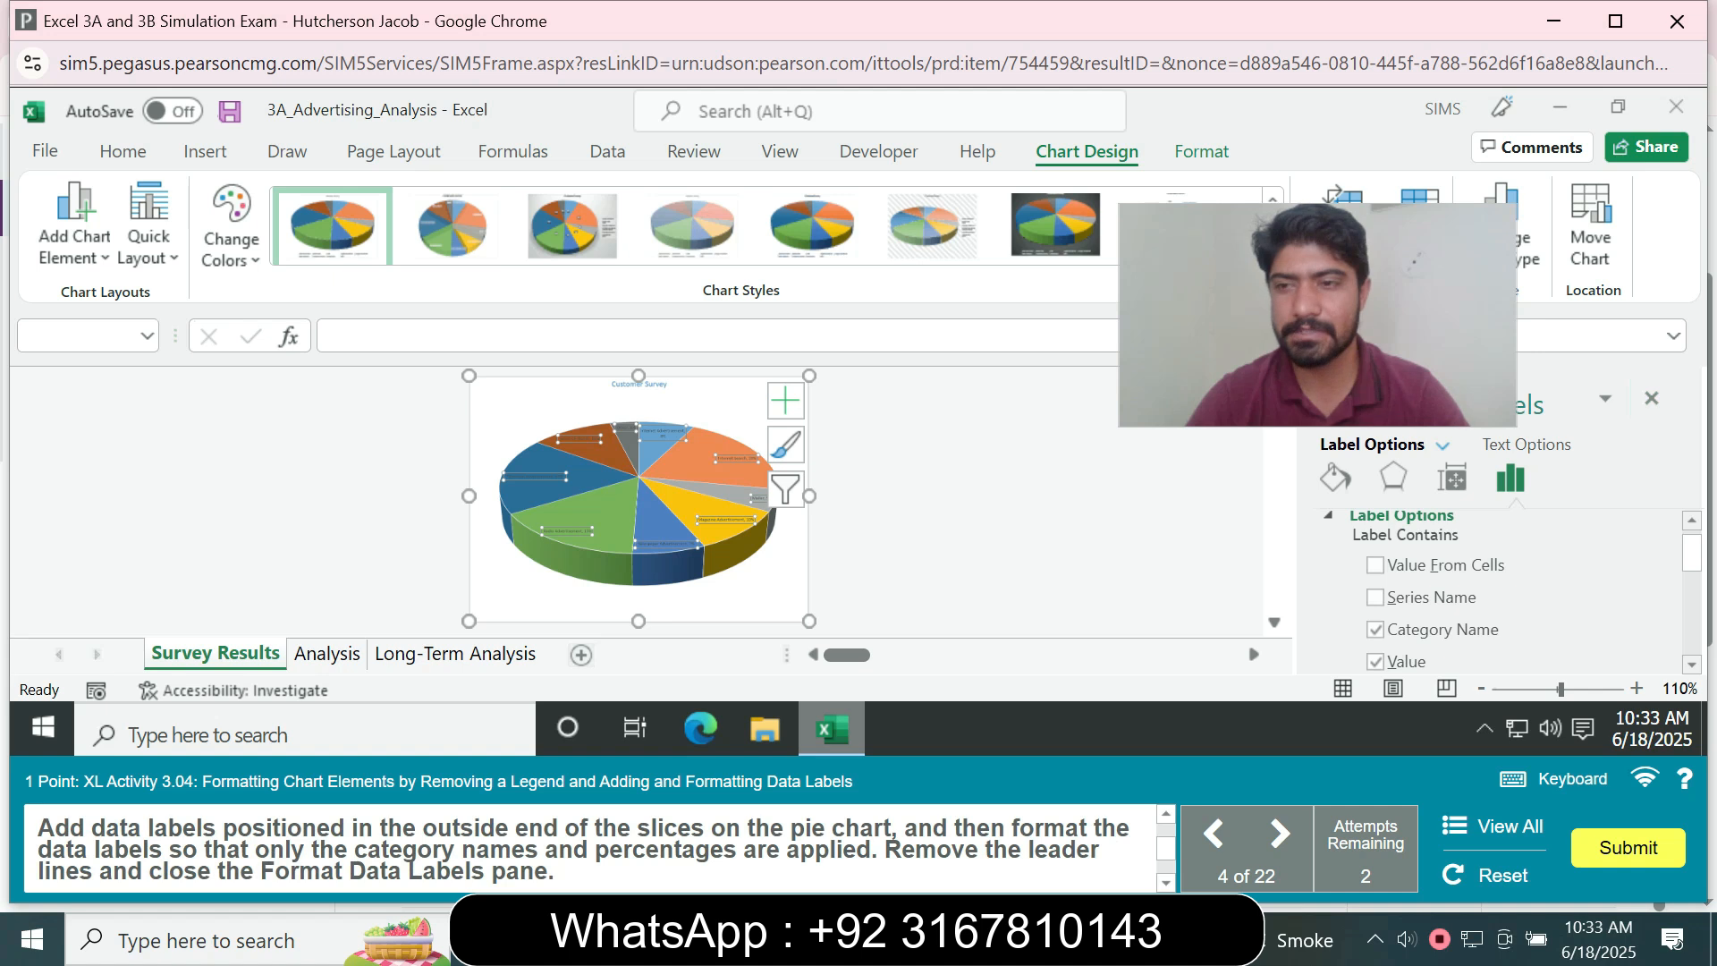
{"action": "left_click_drag", "start_coordinate": [1692, 552], "coordinate": [1692, 571]}
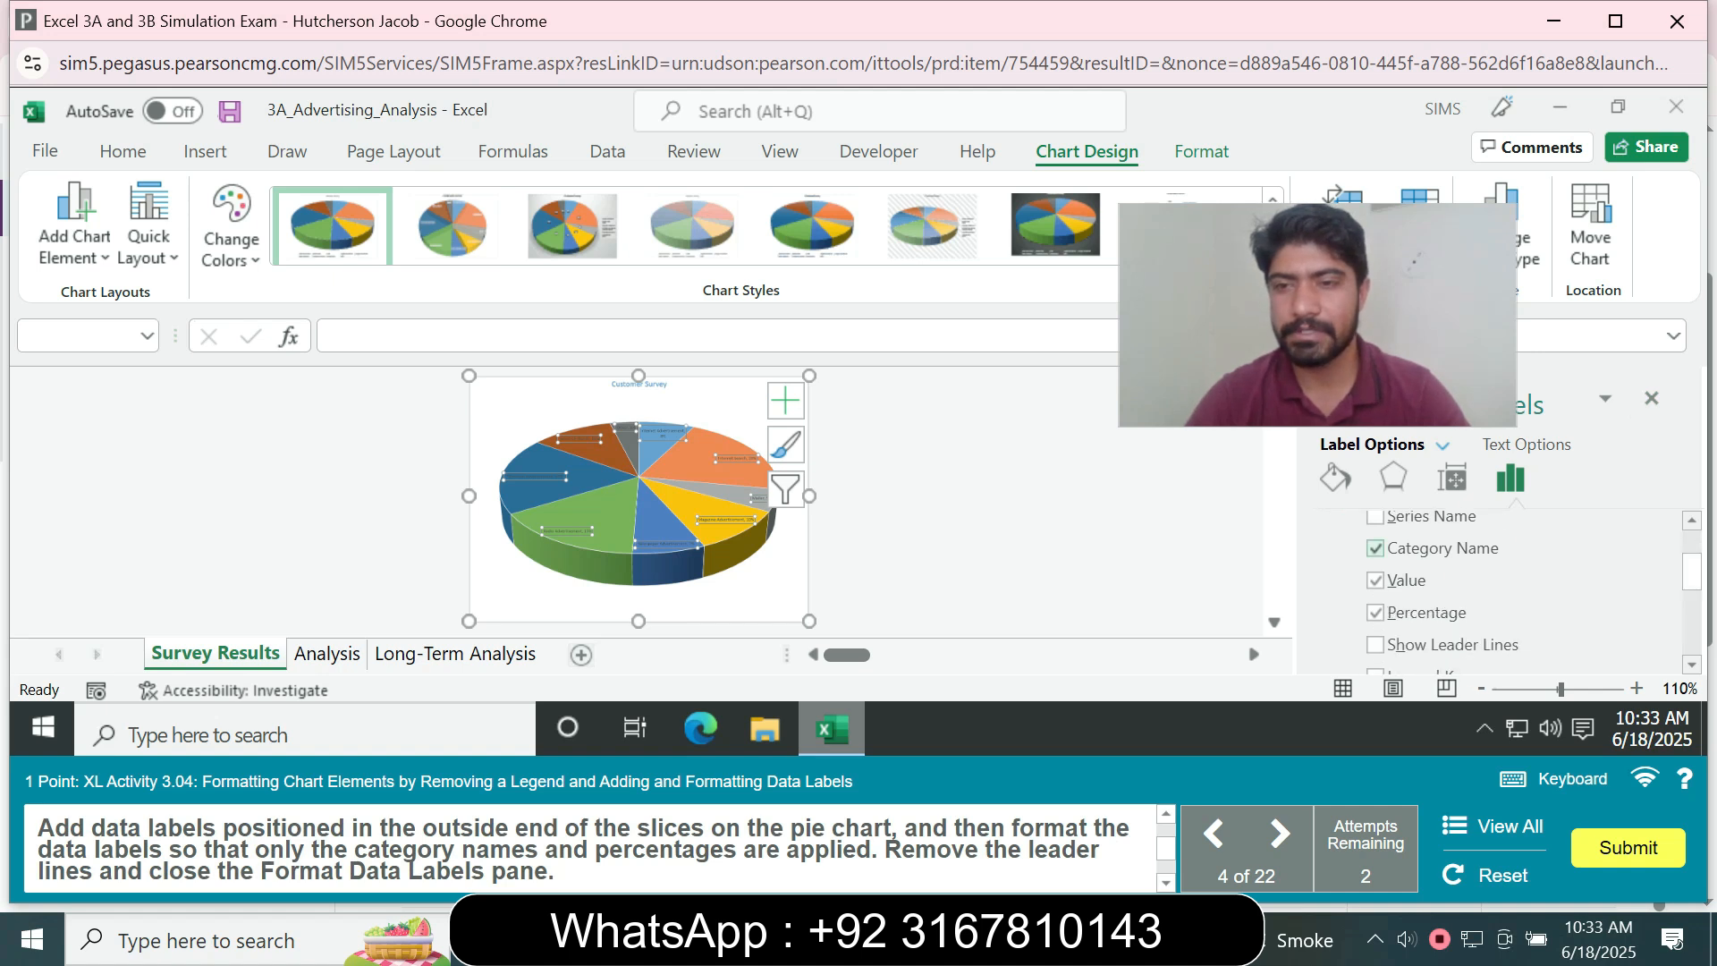
{"action": "left_click", "coordinate": [1375, 580]}
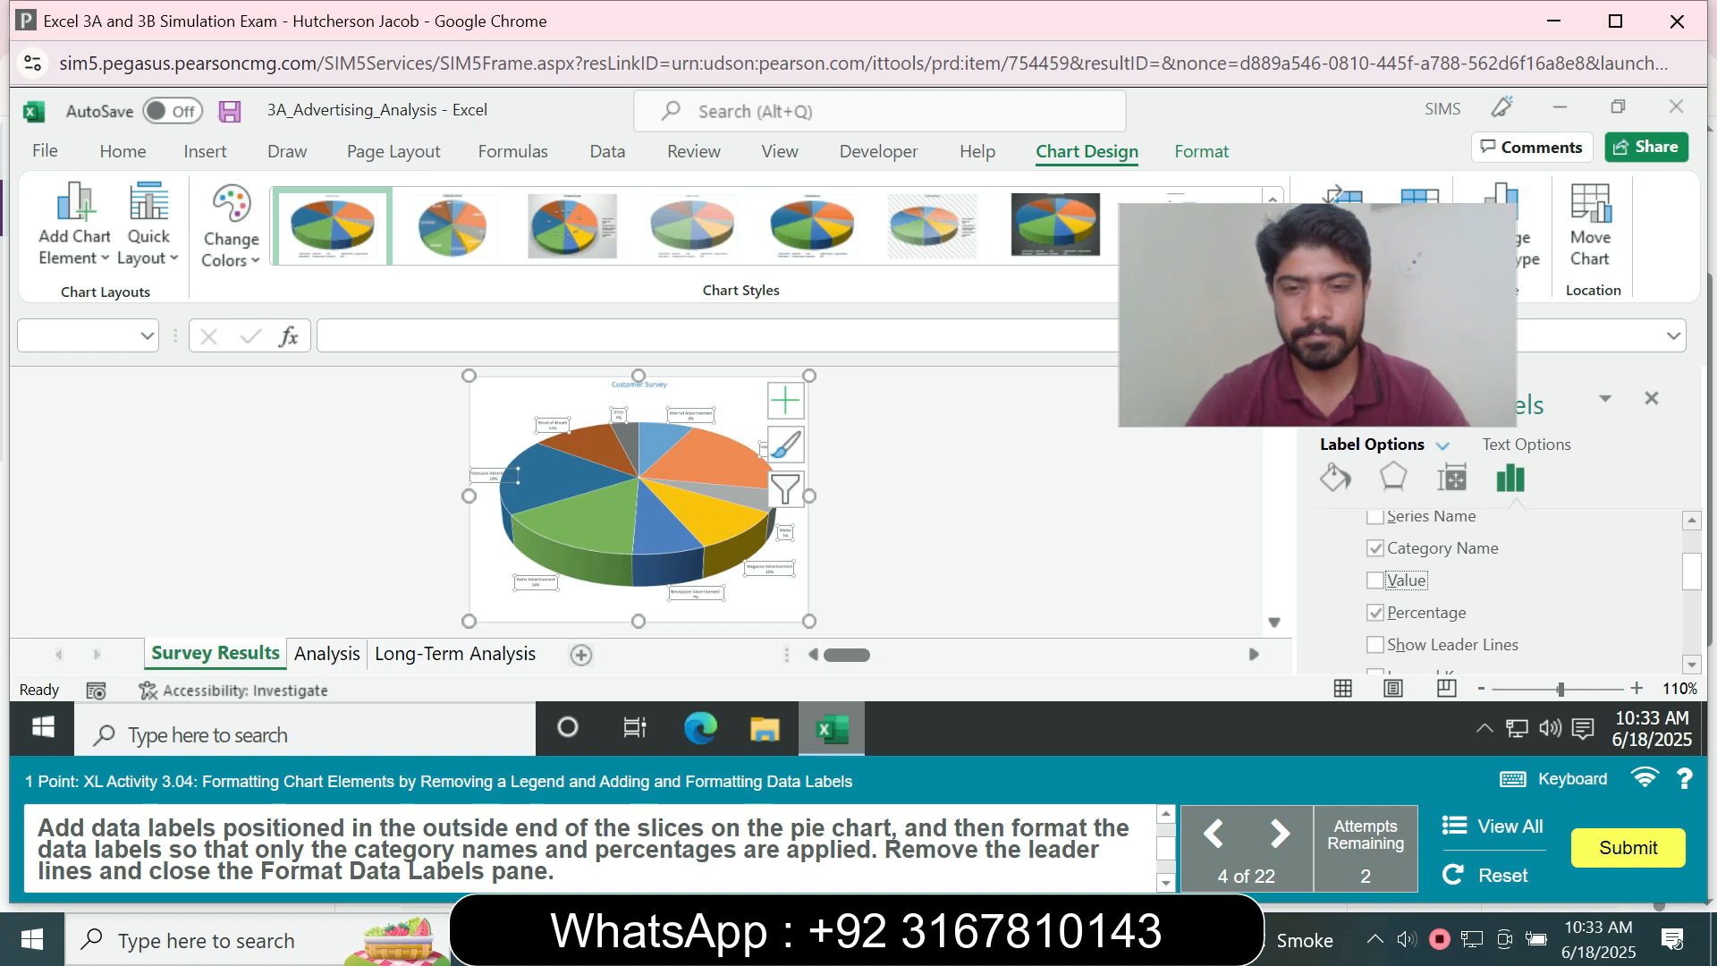
{"action": "left_click", "coordinate": [1652, 398]}
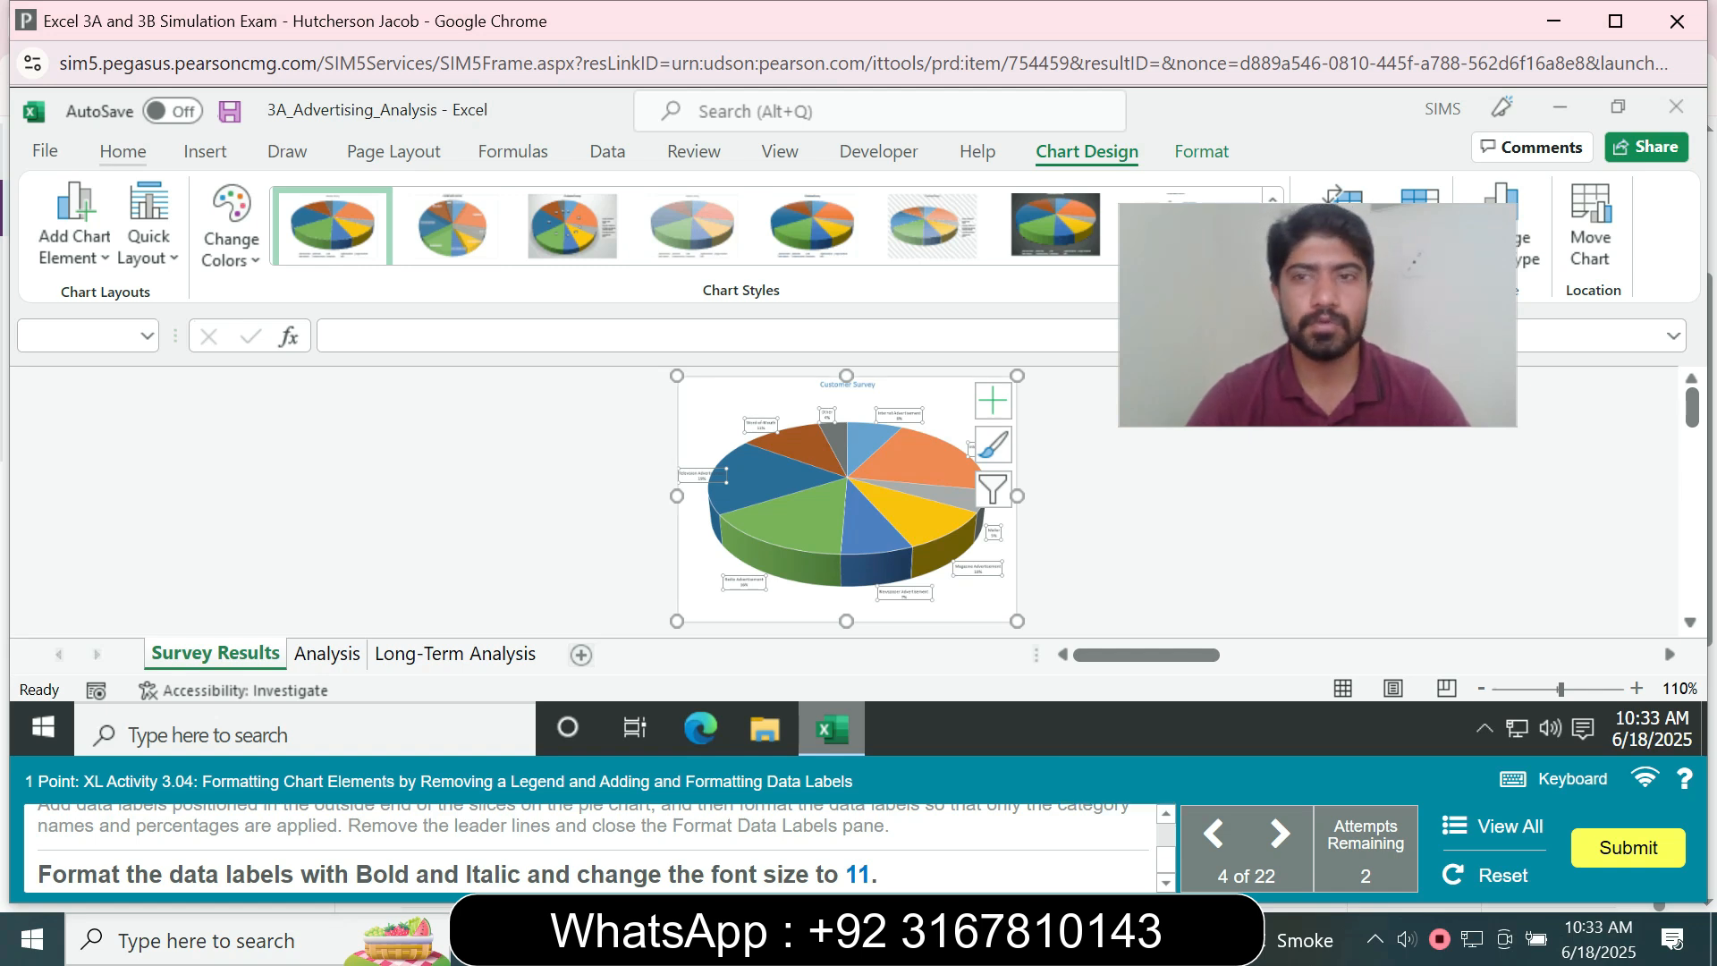
Format the pie chart's data labels as bold and italic with font size 11
{"action": "left_click", "coordinate": [123, 151]}
{"action": "left_click", "coordinate": [237, 237]}
{"action": "left_click", "coordinate": [266, 237]}
{"action": "left_click", "coordinate": [430, 196]}
{"action": "left_click", "coordinate": [408, 328]}
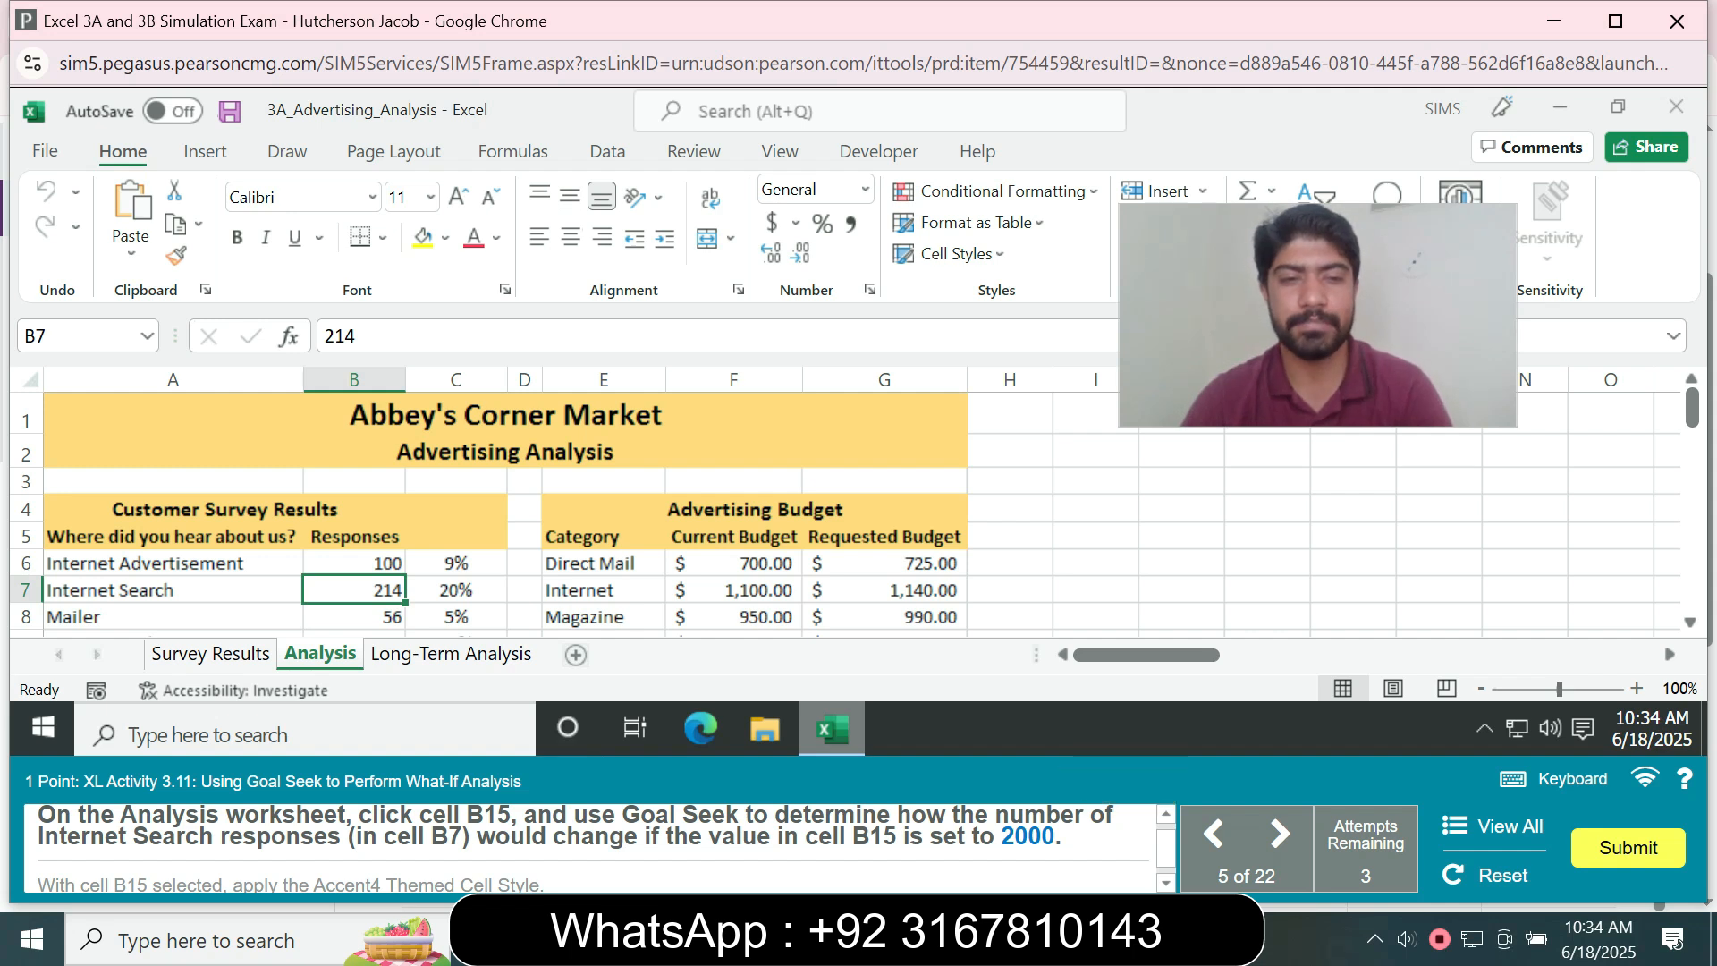
Start Goal Seek for cell B15 on the Analysis sheet with a target value of 2000
{"action": "left_click", "coordinate": [76, 336]}
{"action": "type", "text": "B15"}
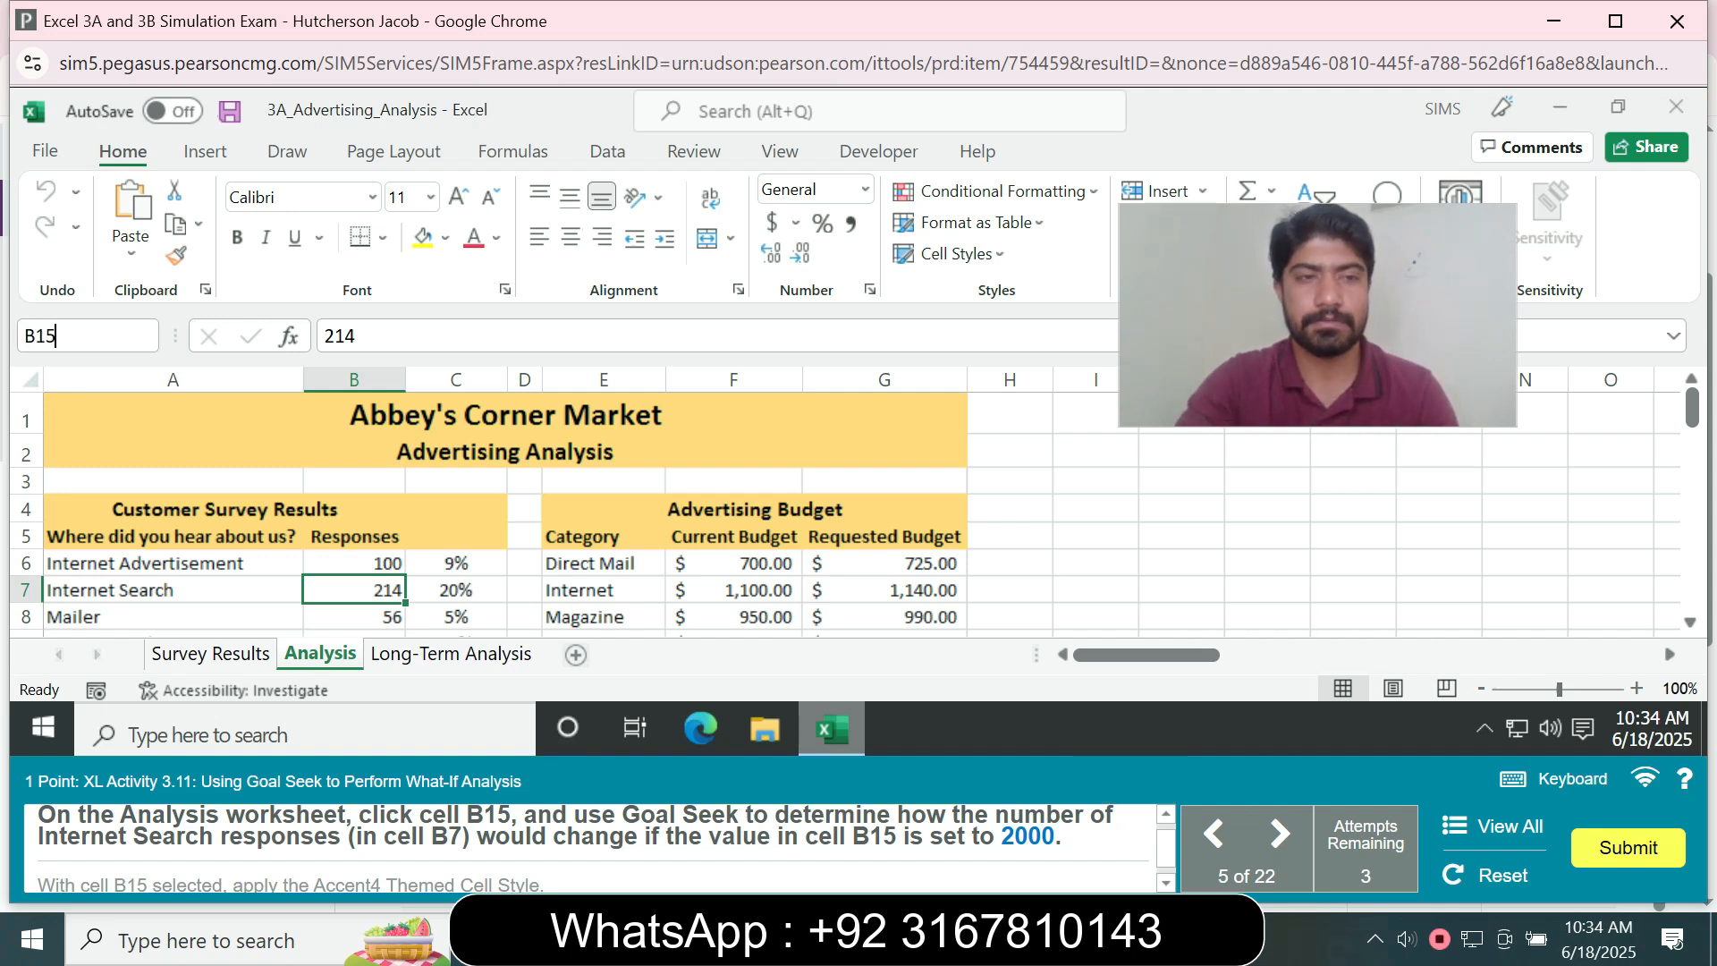
{"action": "key", "text": "Return"}
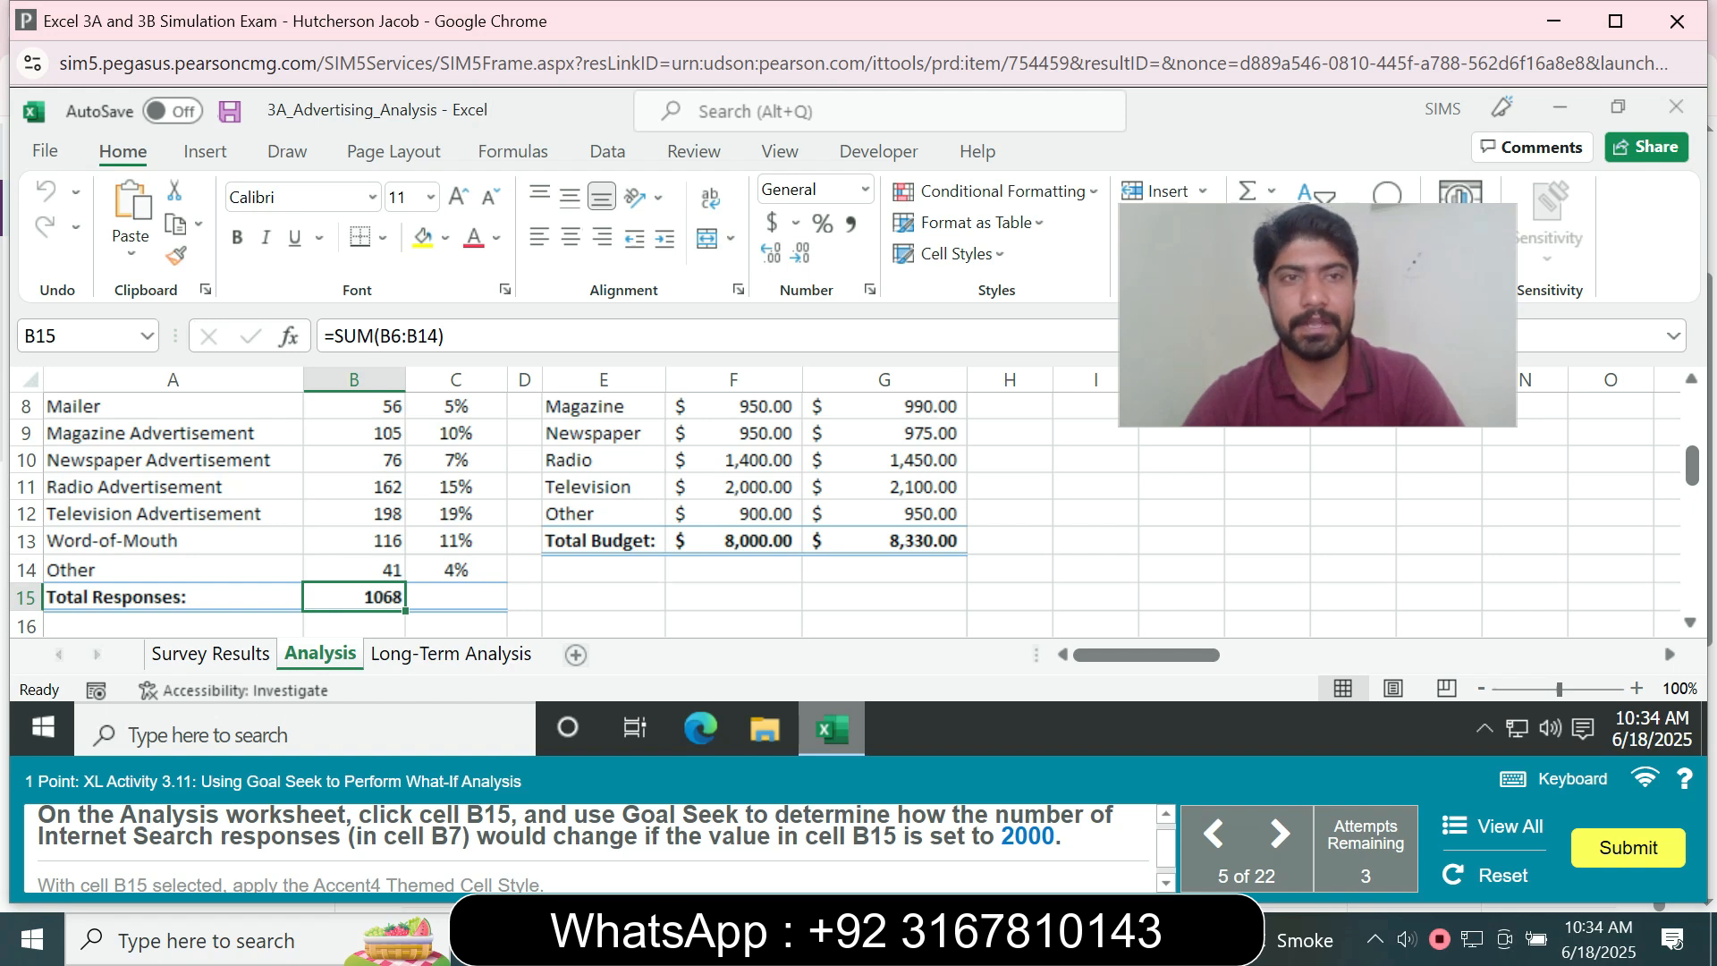
{"action": "left_click", "coordinate": [607, 151]}
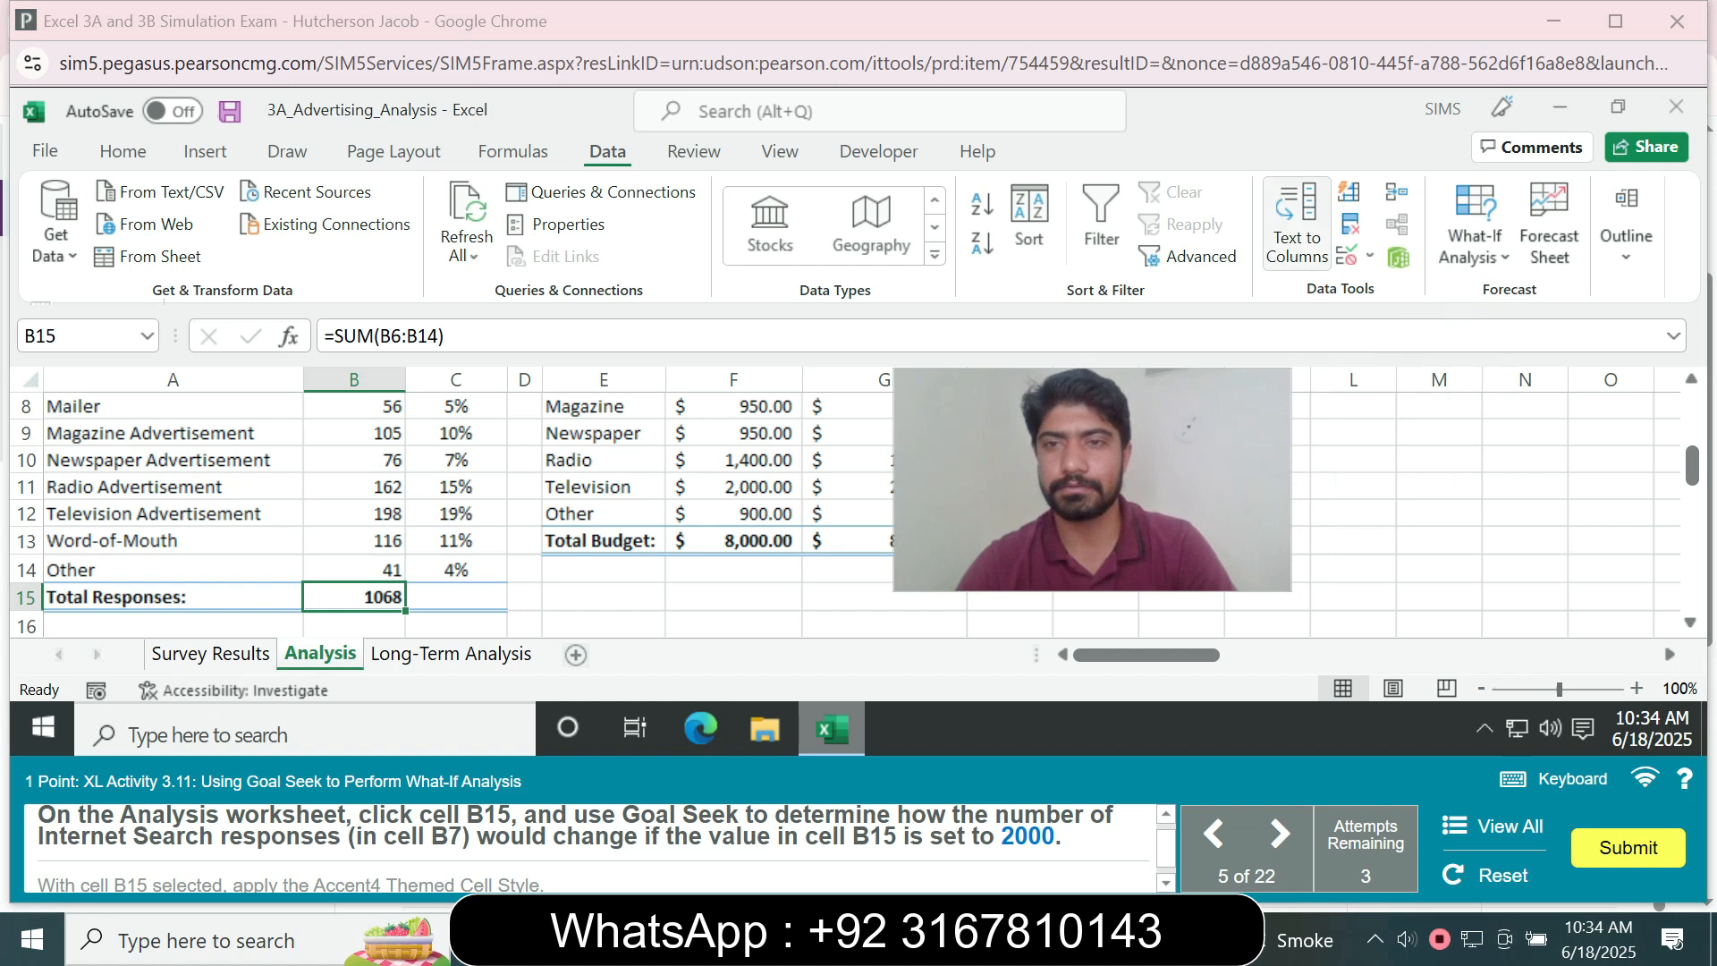
{"action": "left_click", "coordinate": [1475, 237]}
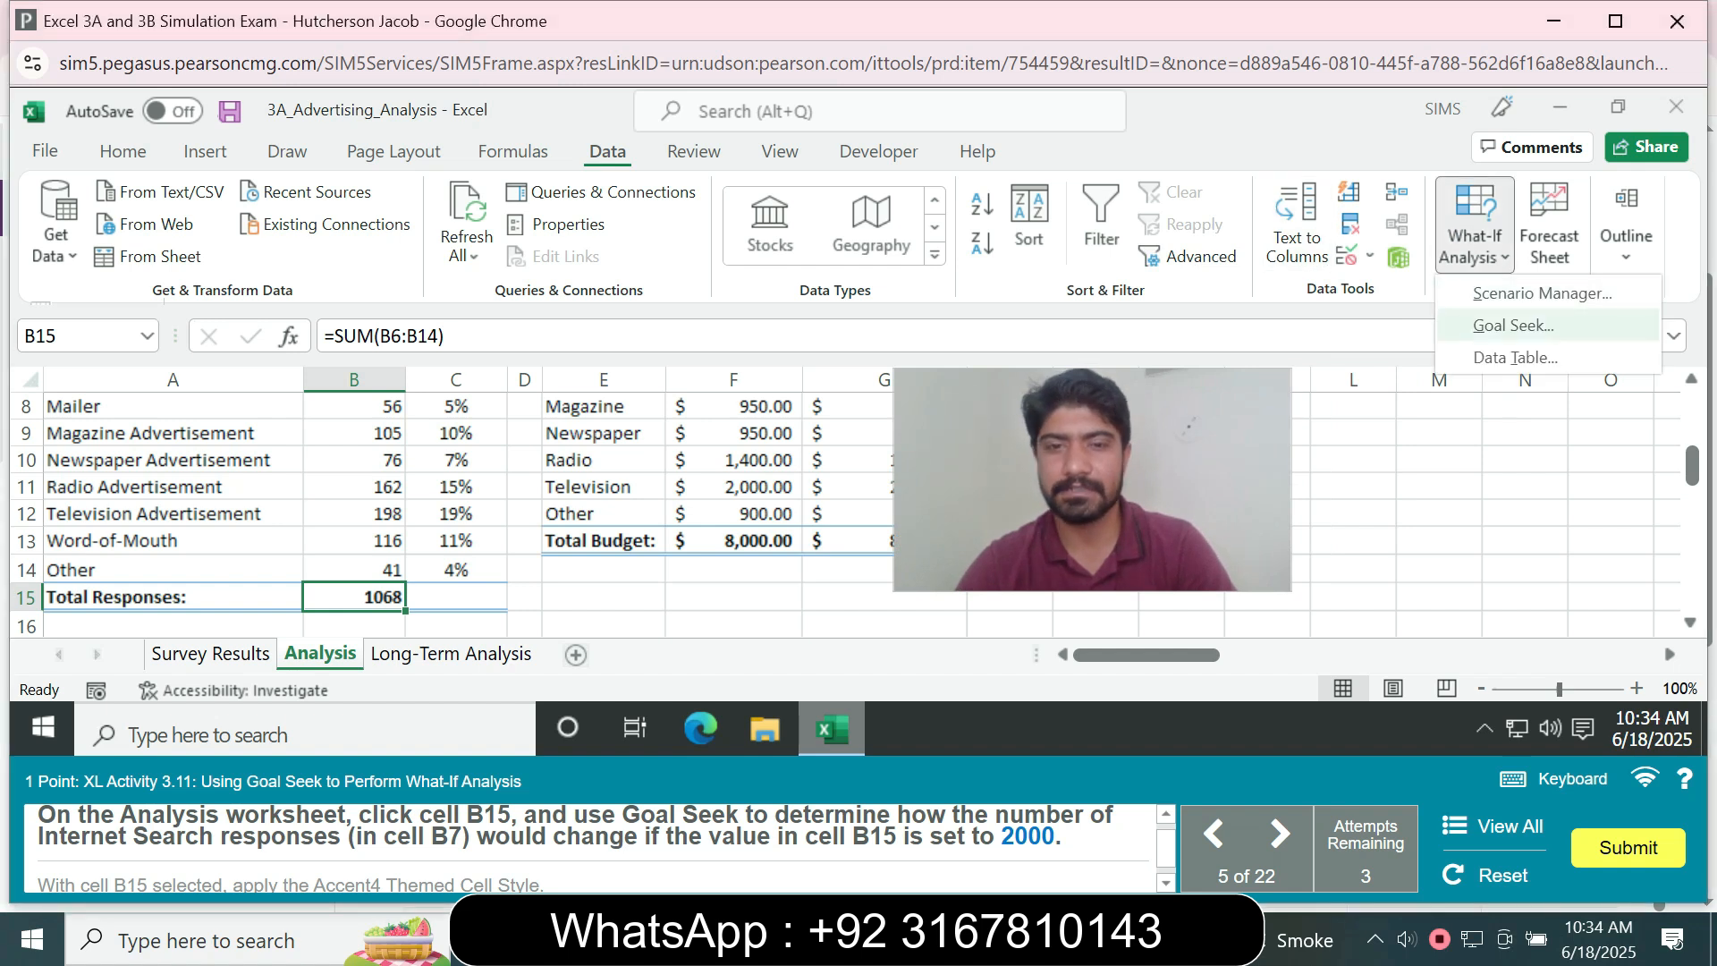
{"action": "left_click", "coordinate": [1514, 326]}
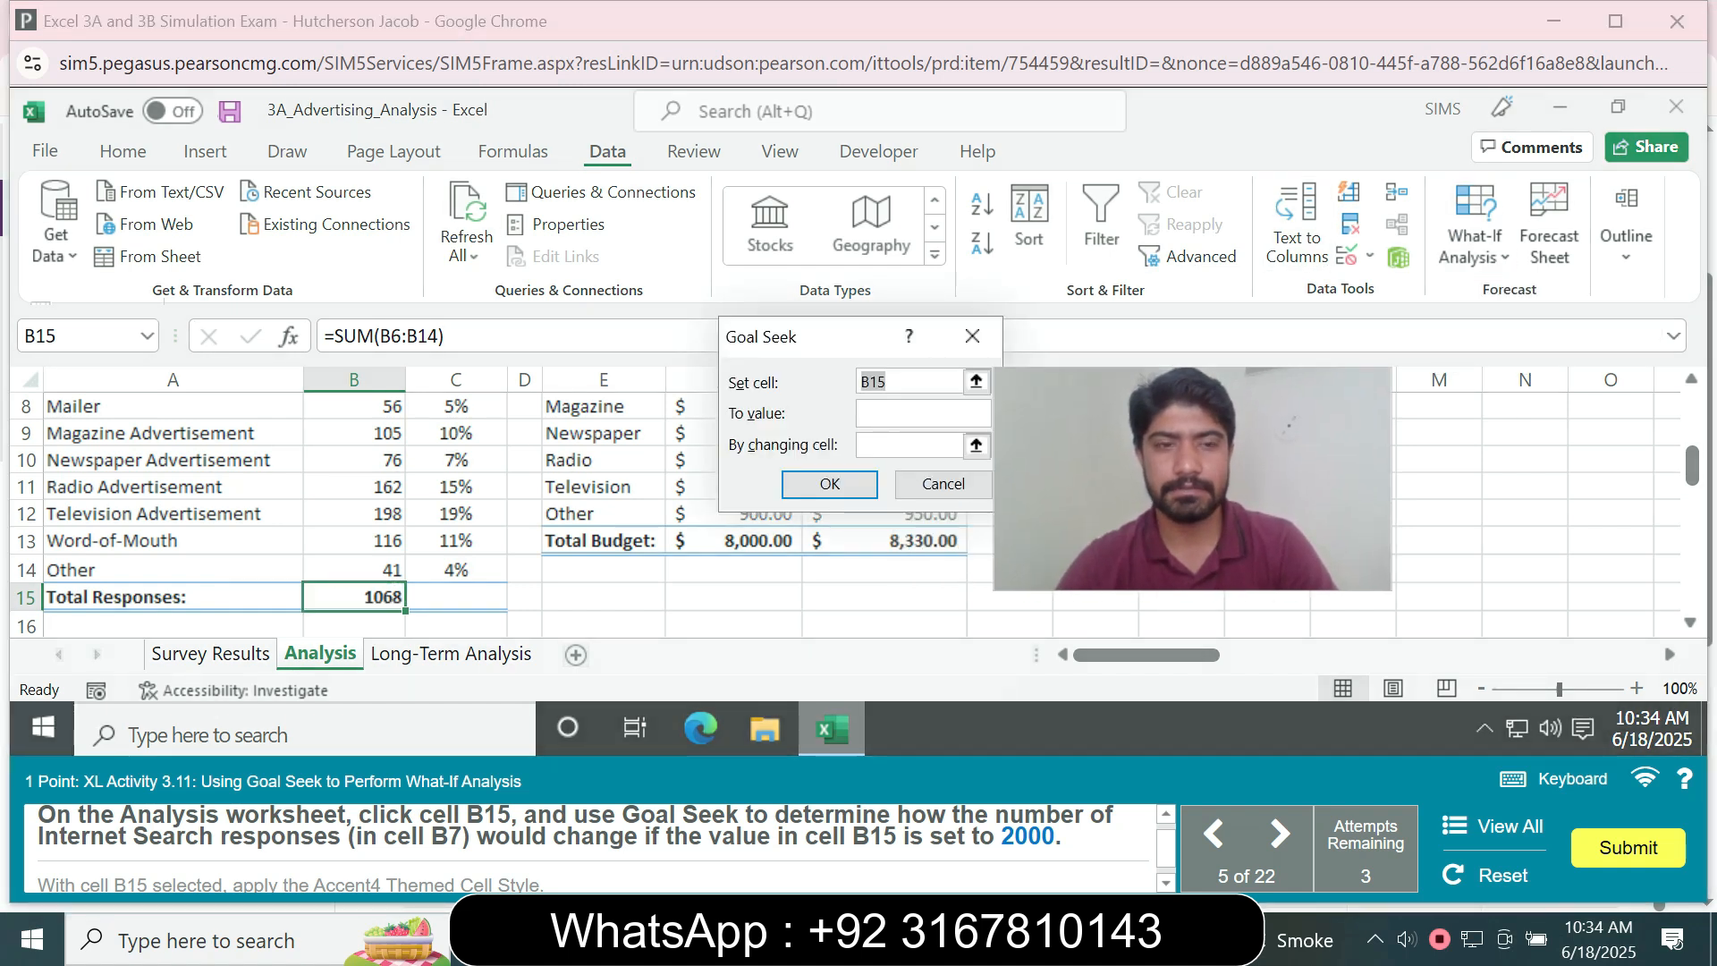
{"action": "left_click", "coordinate": [923, 414]}
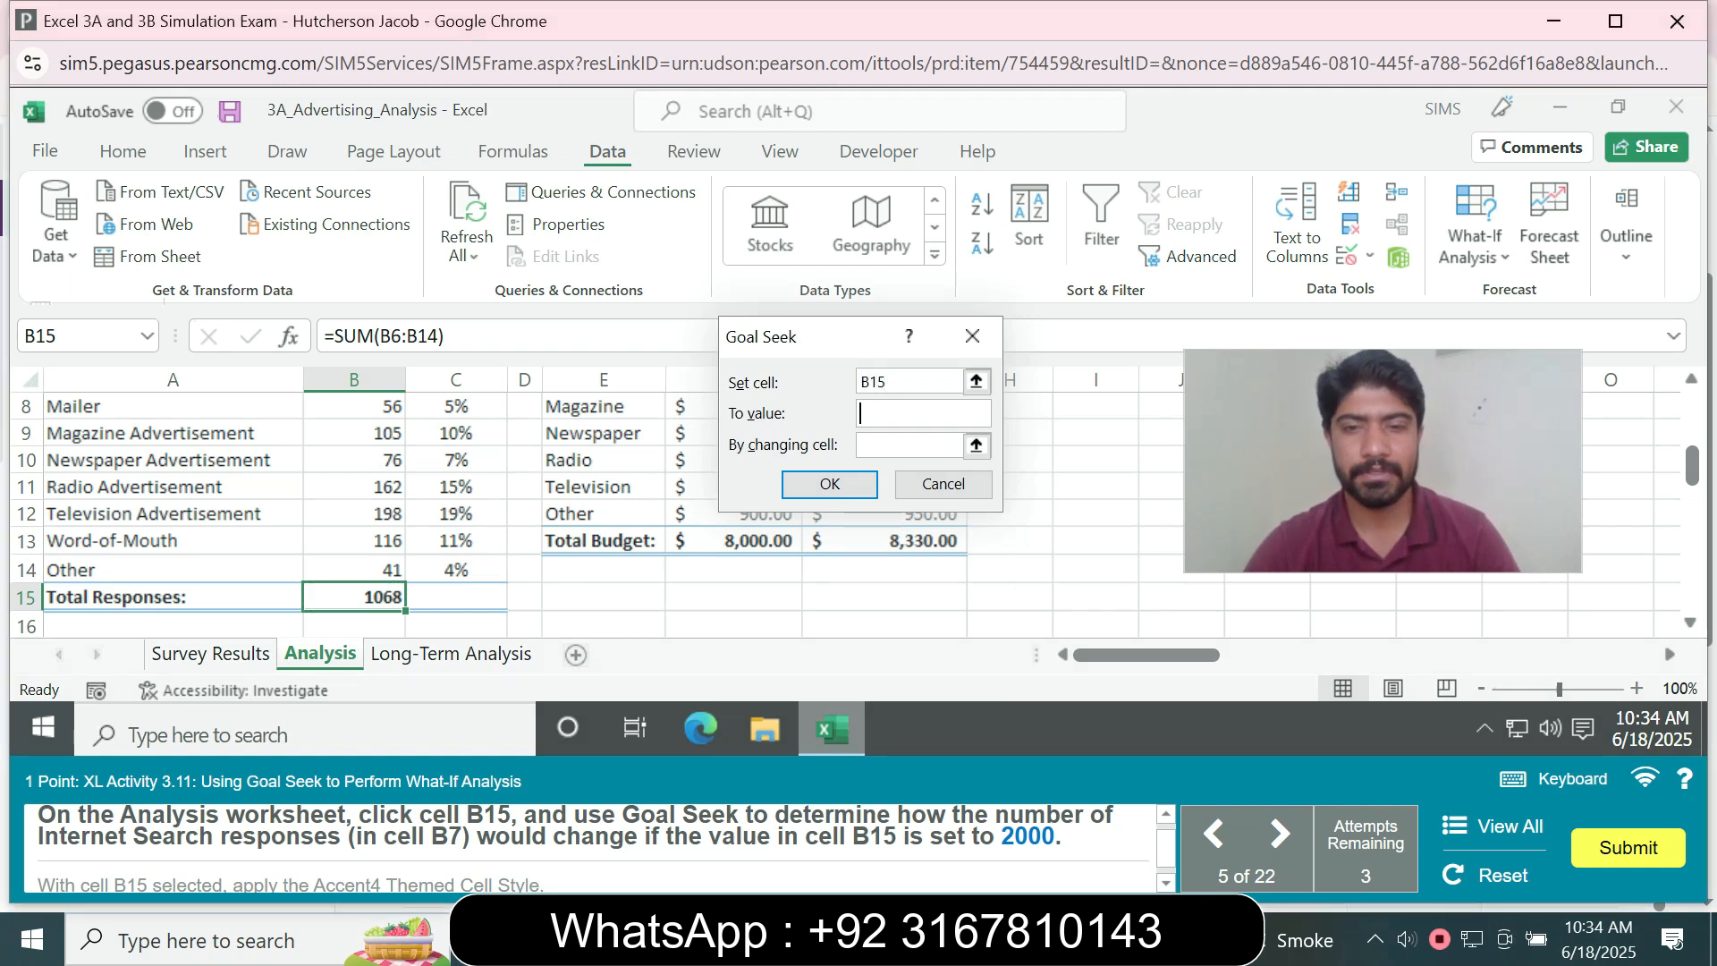
{"action": "type", "text": "2000"}
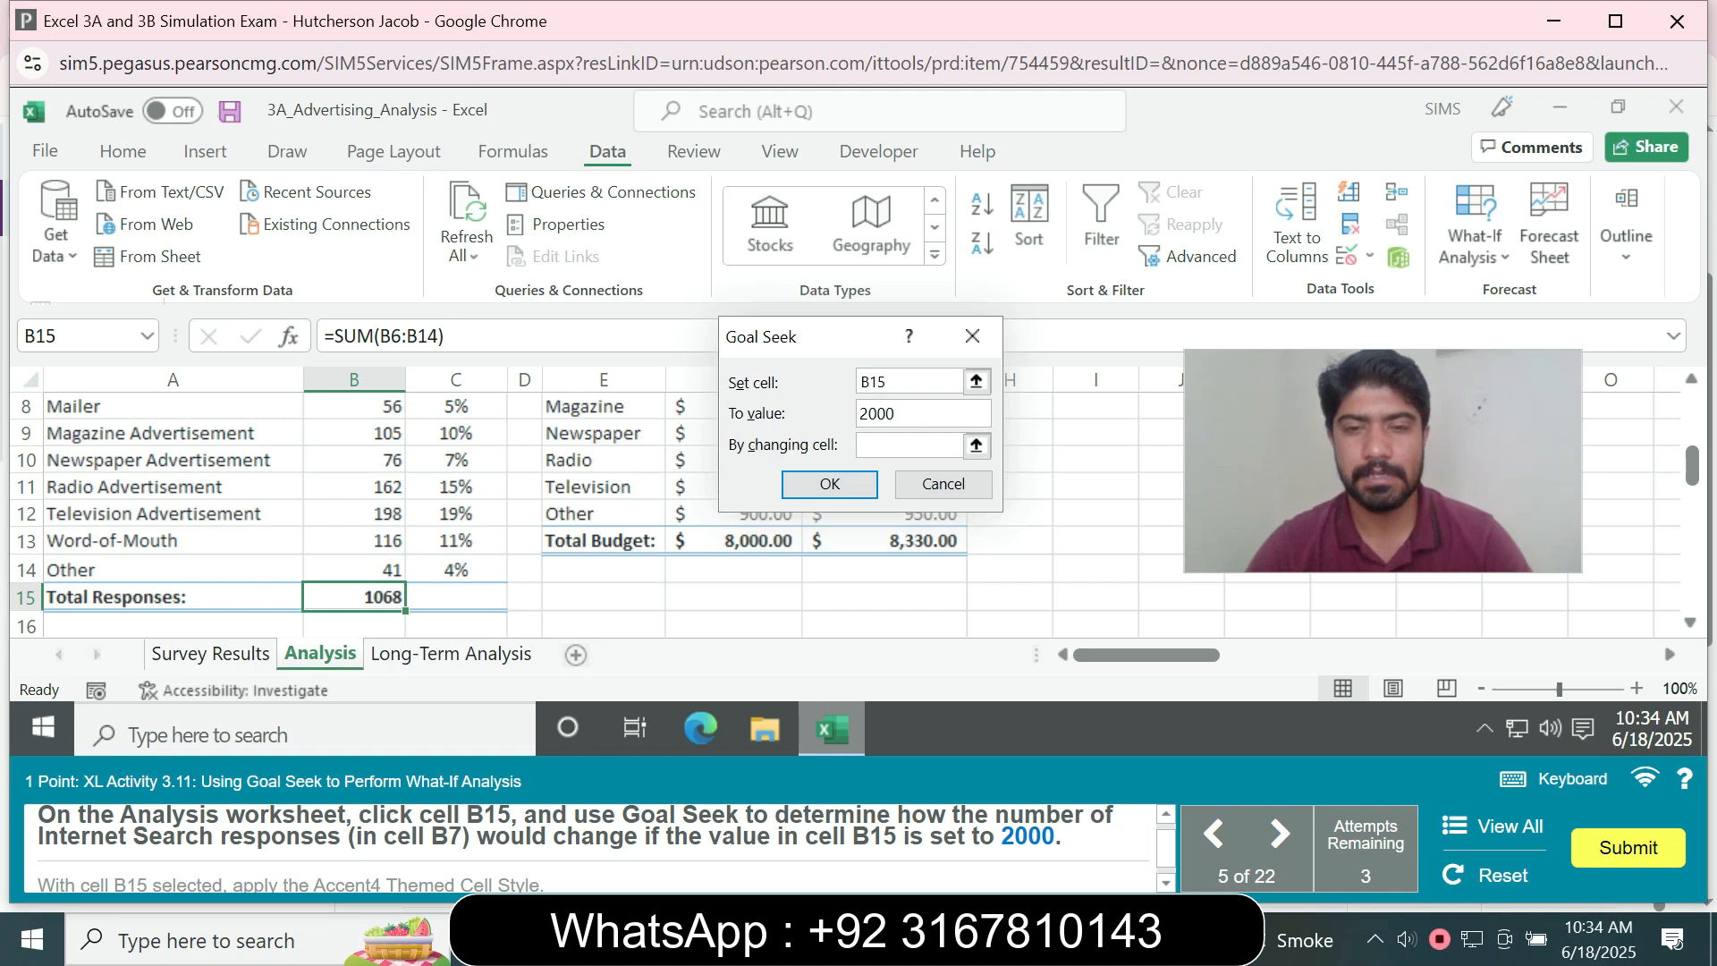
Try to run Goal Seek with B15 as the changing cell
{"action": "left_click", "coordinate": [910, 445]}
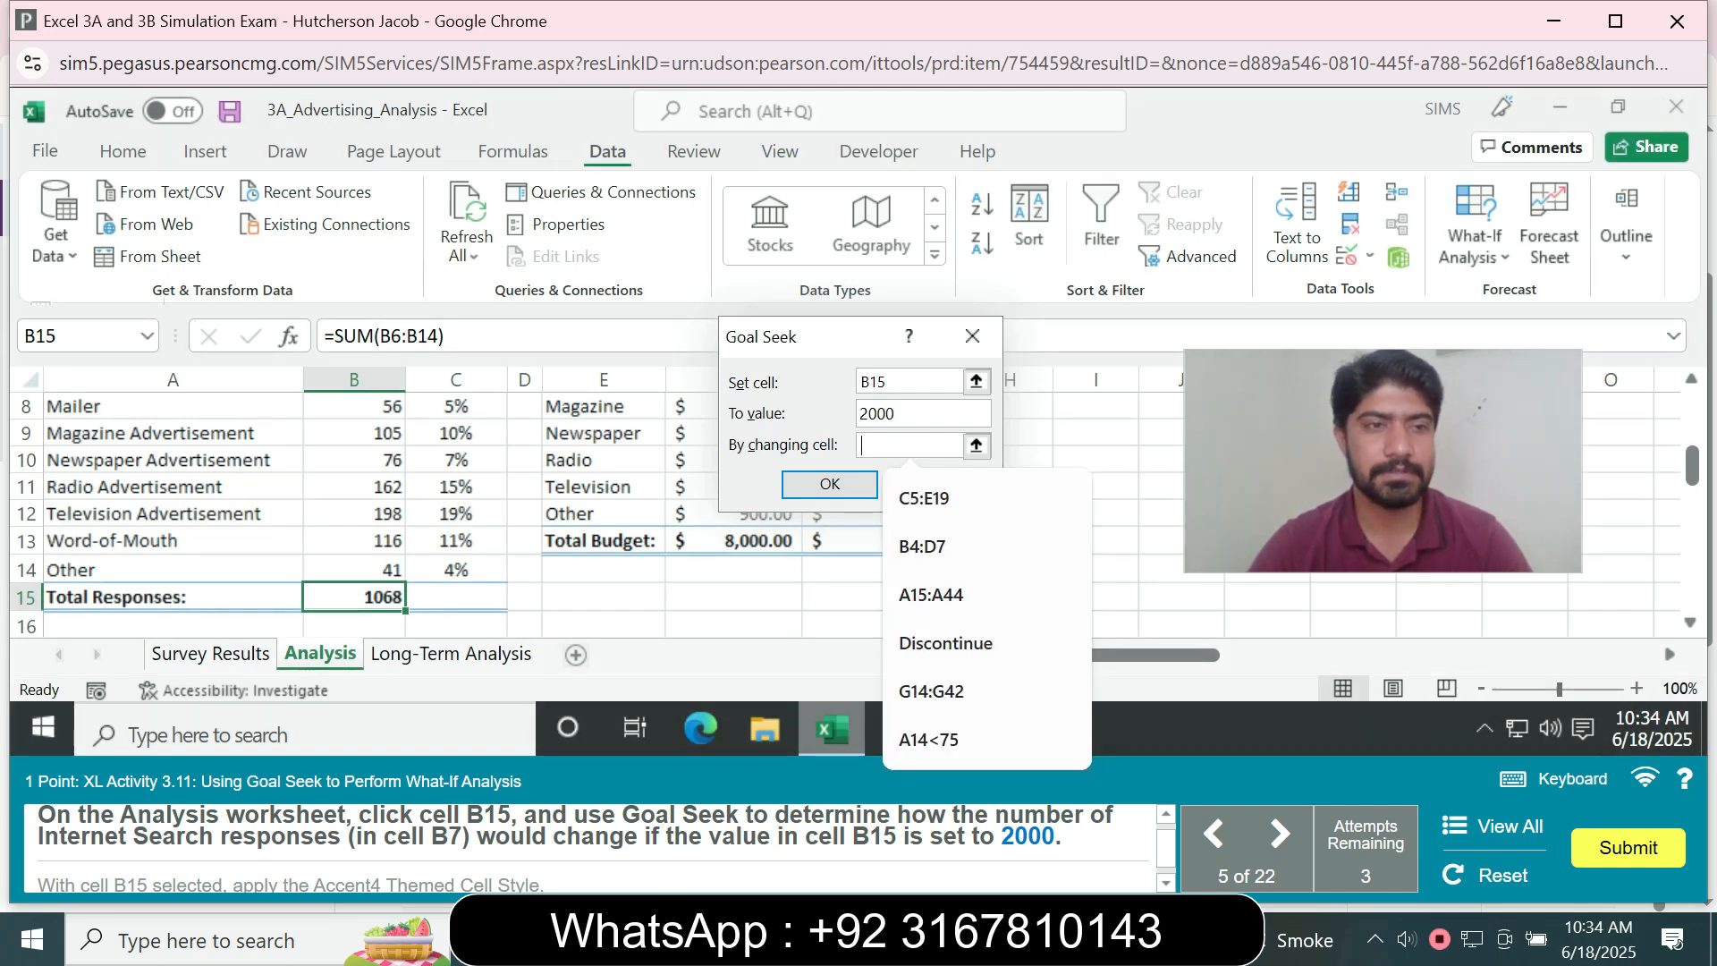
{"action": "left_click", "coordinate": [354, 596]}
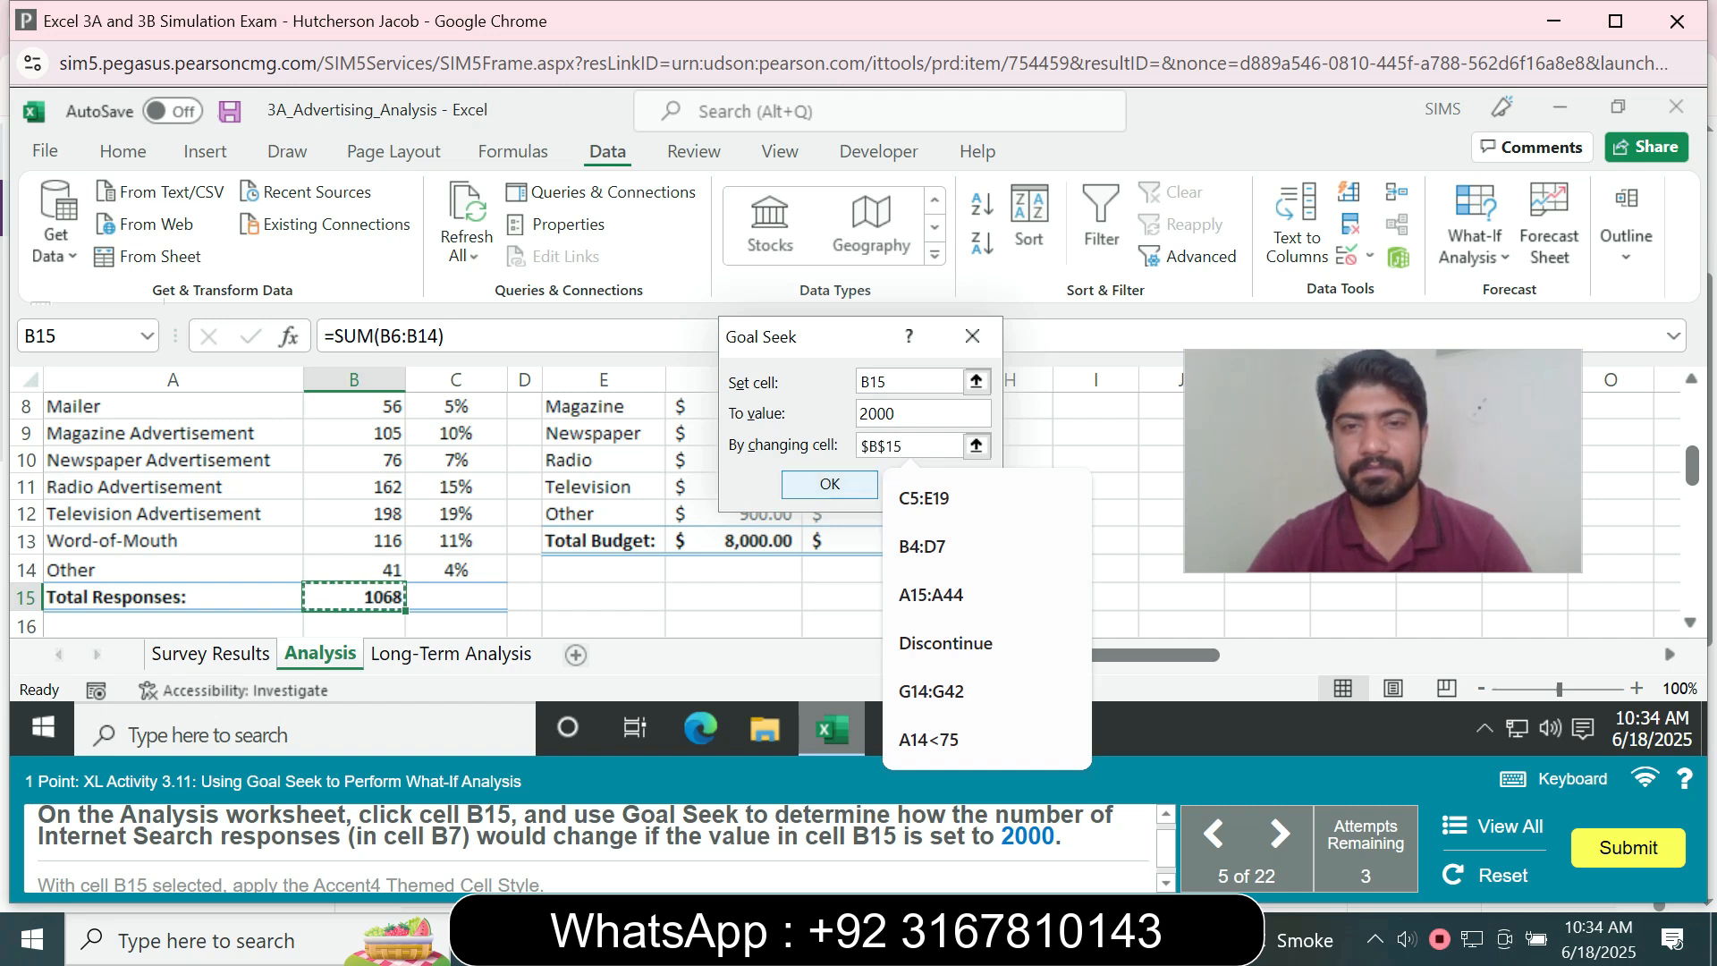
{"action": "left_click", "coordinate": [829, 483]}
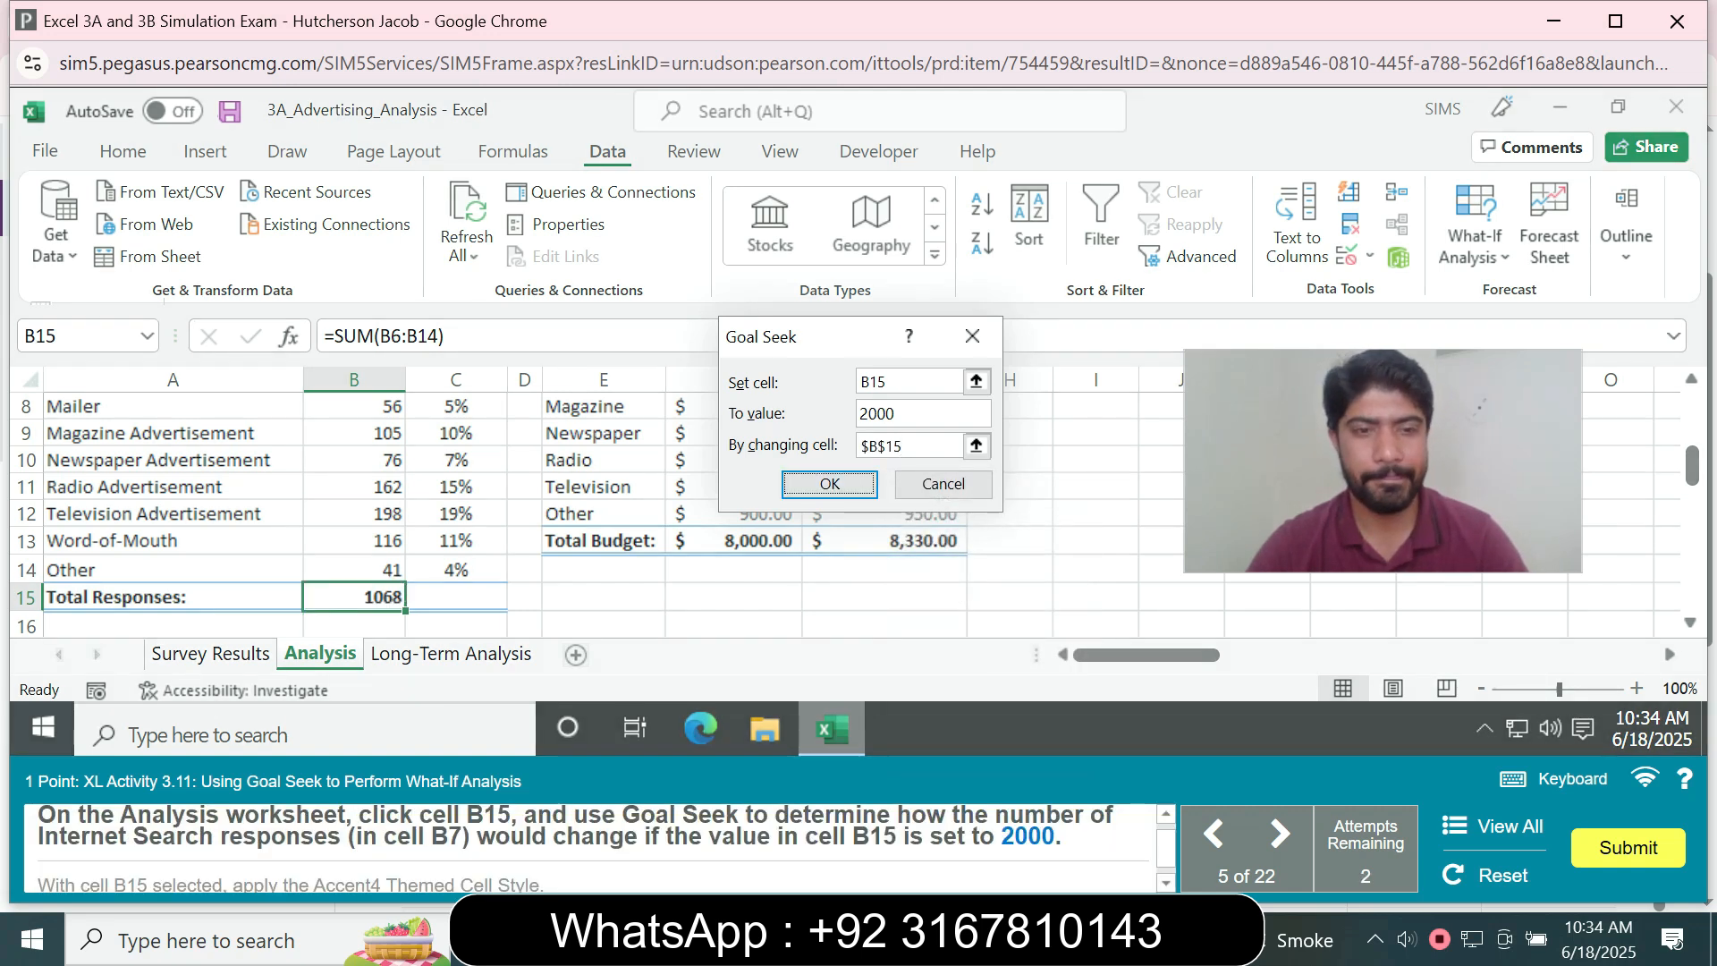
Set Goal Seek's changing cell to B7, run it and accept the result
{"action": "left_click_drag", "start_coordinate": [877, 446], "coordinate": [859, 445]}
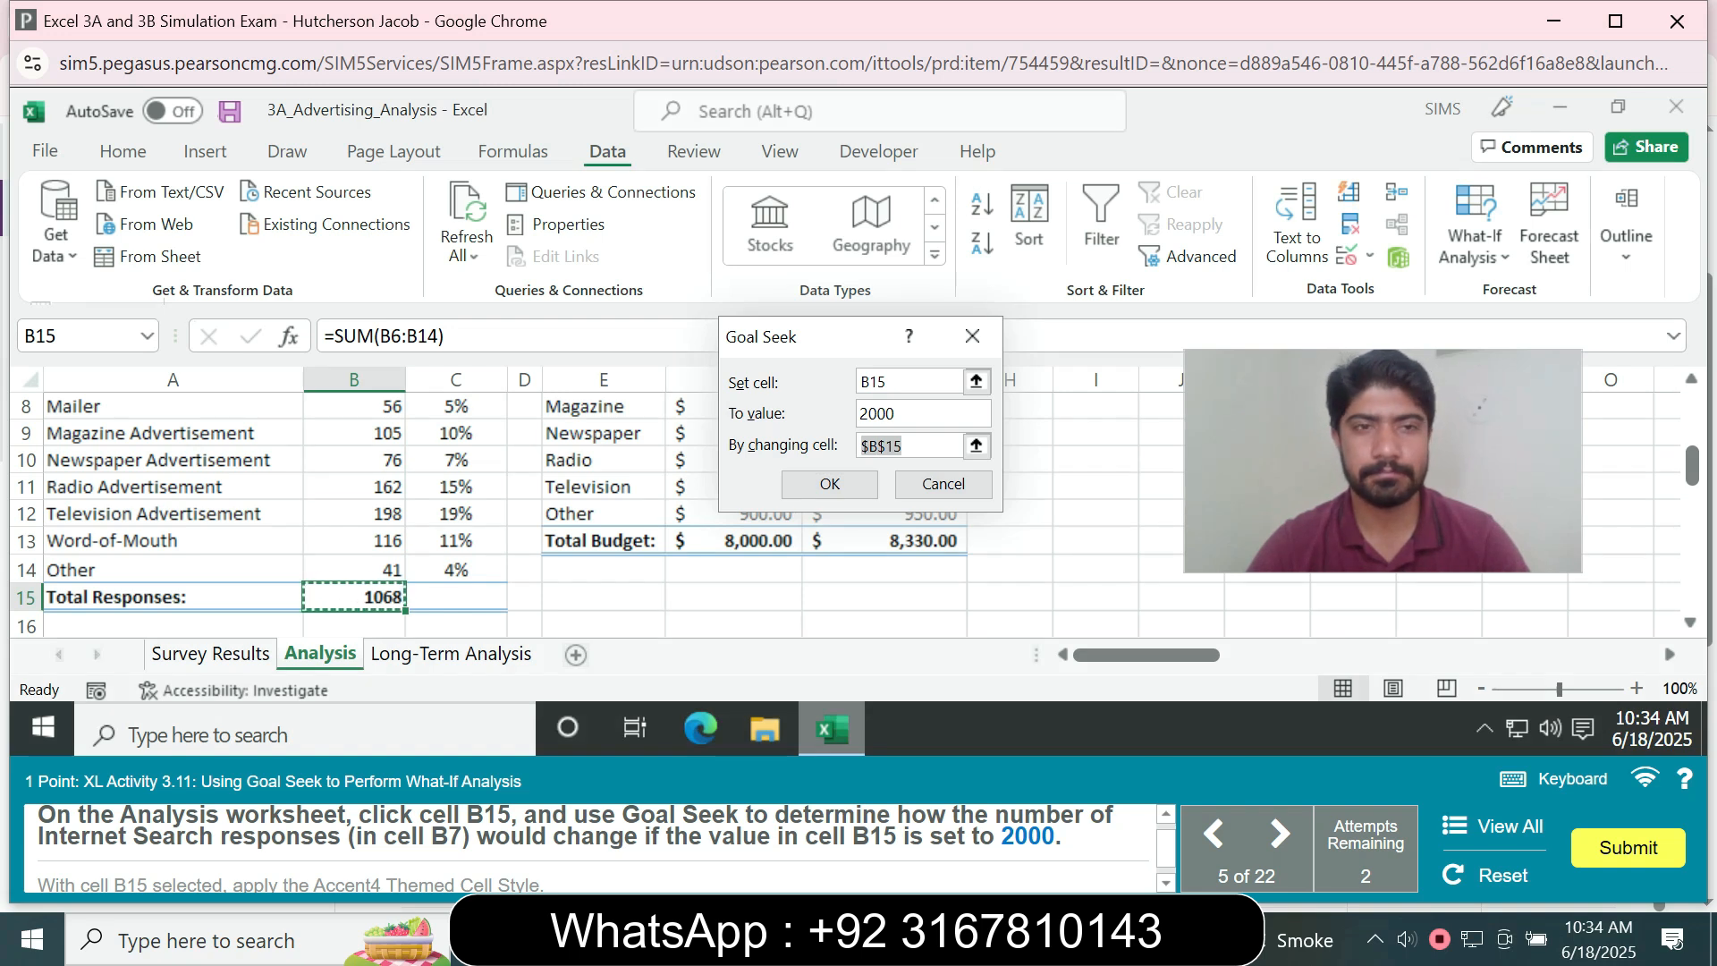
{"action": "left_click", "coordinate": [1690, 379]}
{"action": "left_click", "coordinate": [1690, 379]}
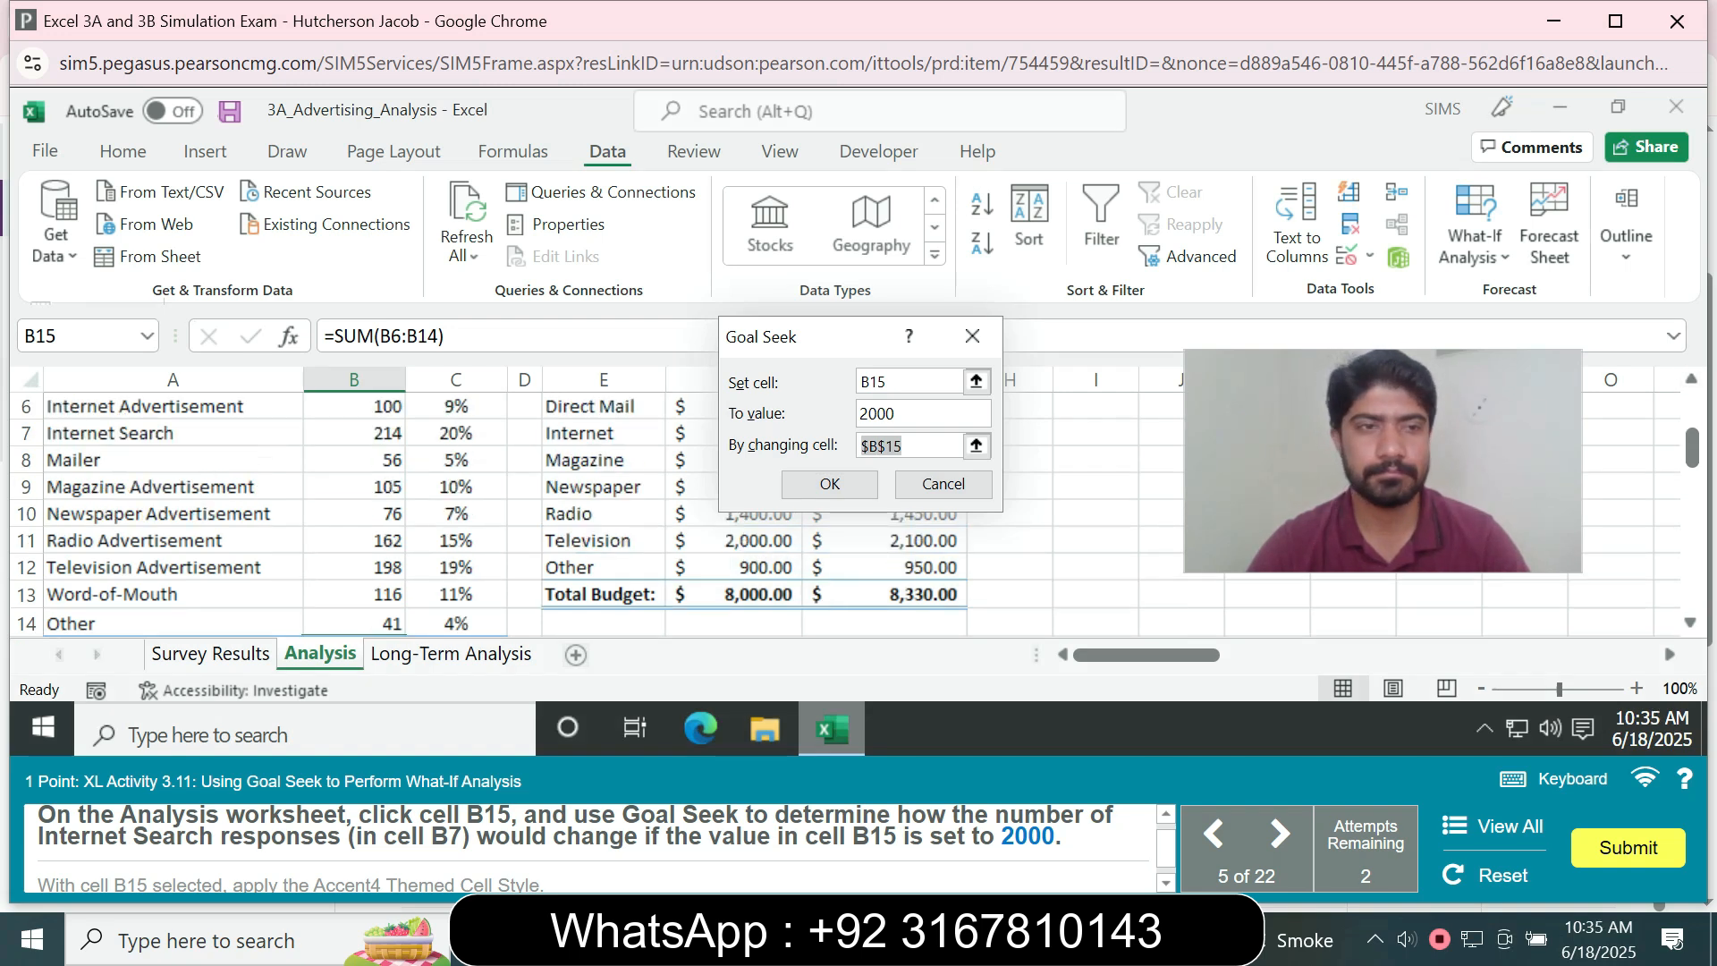
{"action": "left_click", "coordinate": [354, 433]}
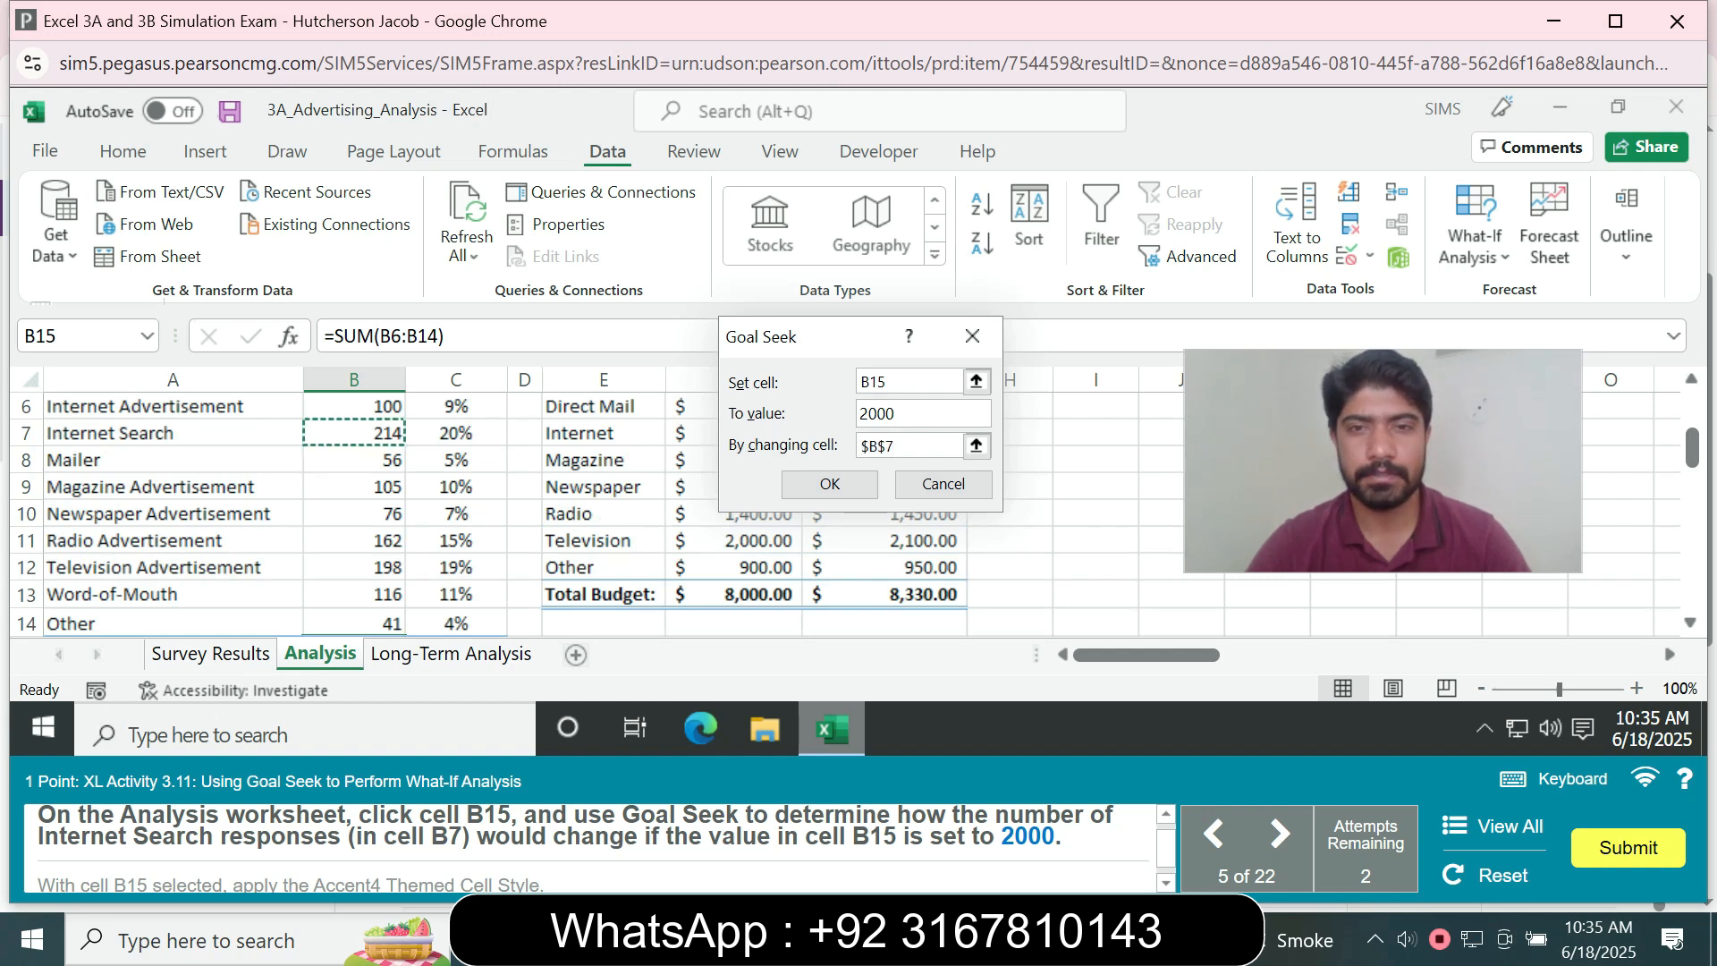
{"action": "left_click", "coordinate": [830, 484]}
{"action": "left_click", "coordinate": [845, 491]}
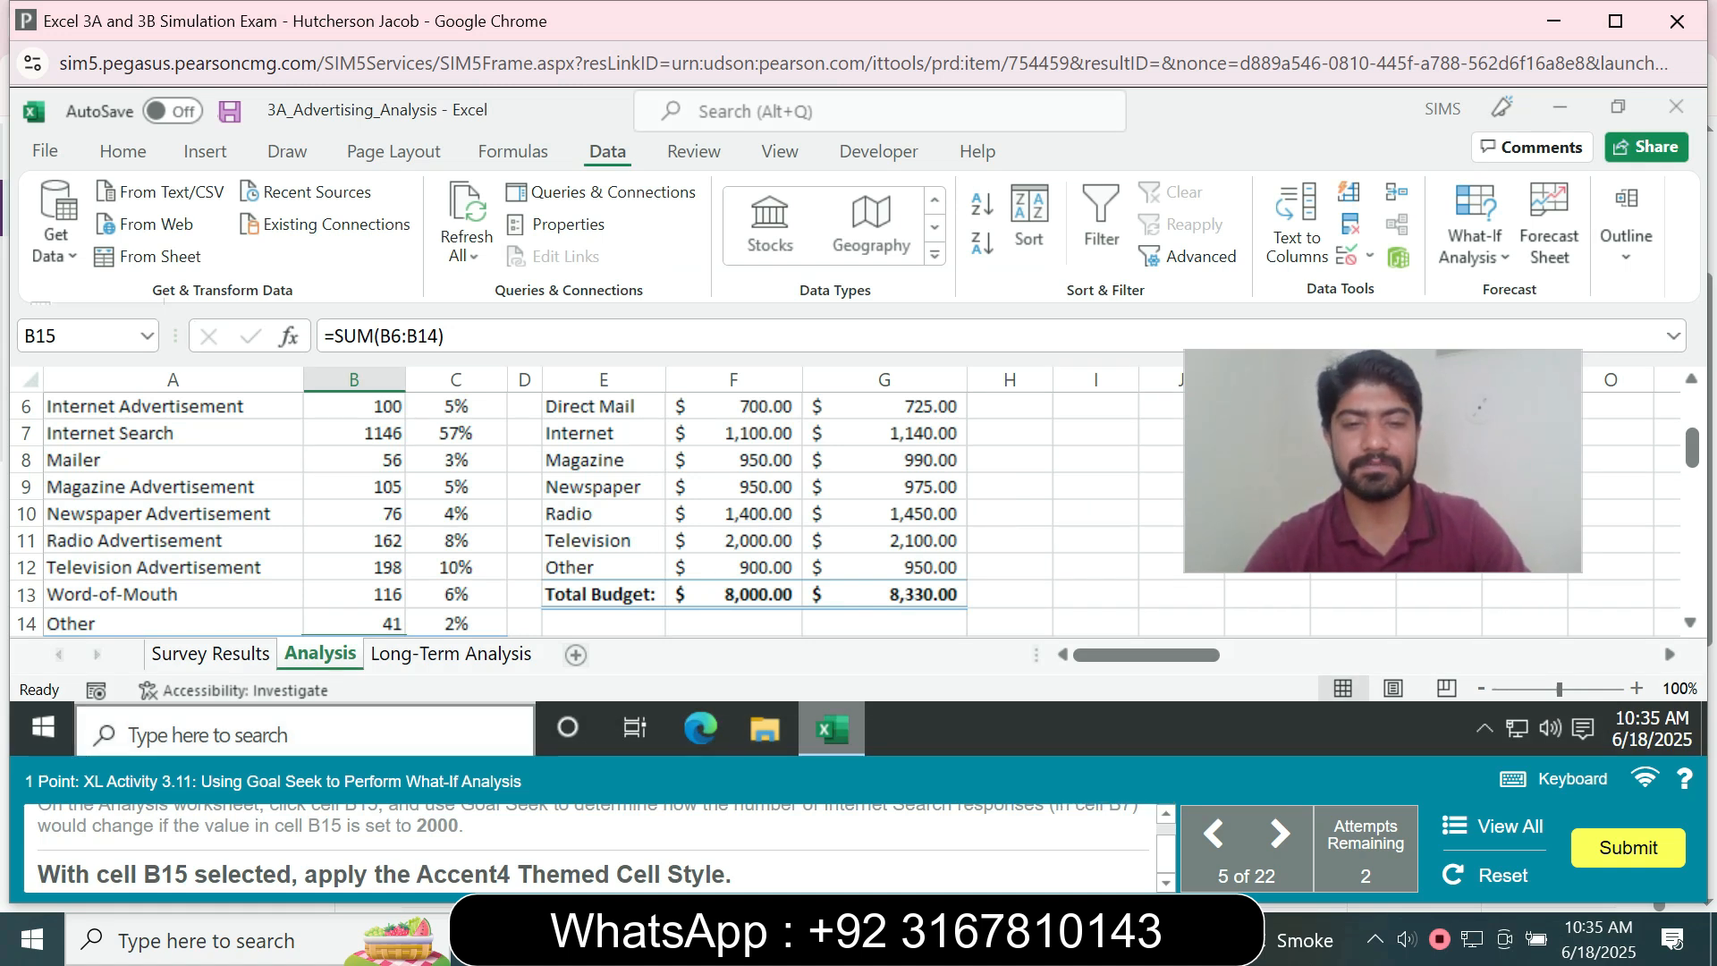
Apply the Accent4 themed cell style to cell B15 of the Analysis sheet
{"action": "left_click", "coordinate": [55, 336]}
{"action": "type", "text": "B15"}
{"action": "key", "text": "Return"}
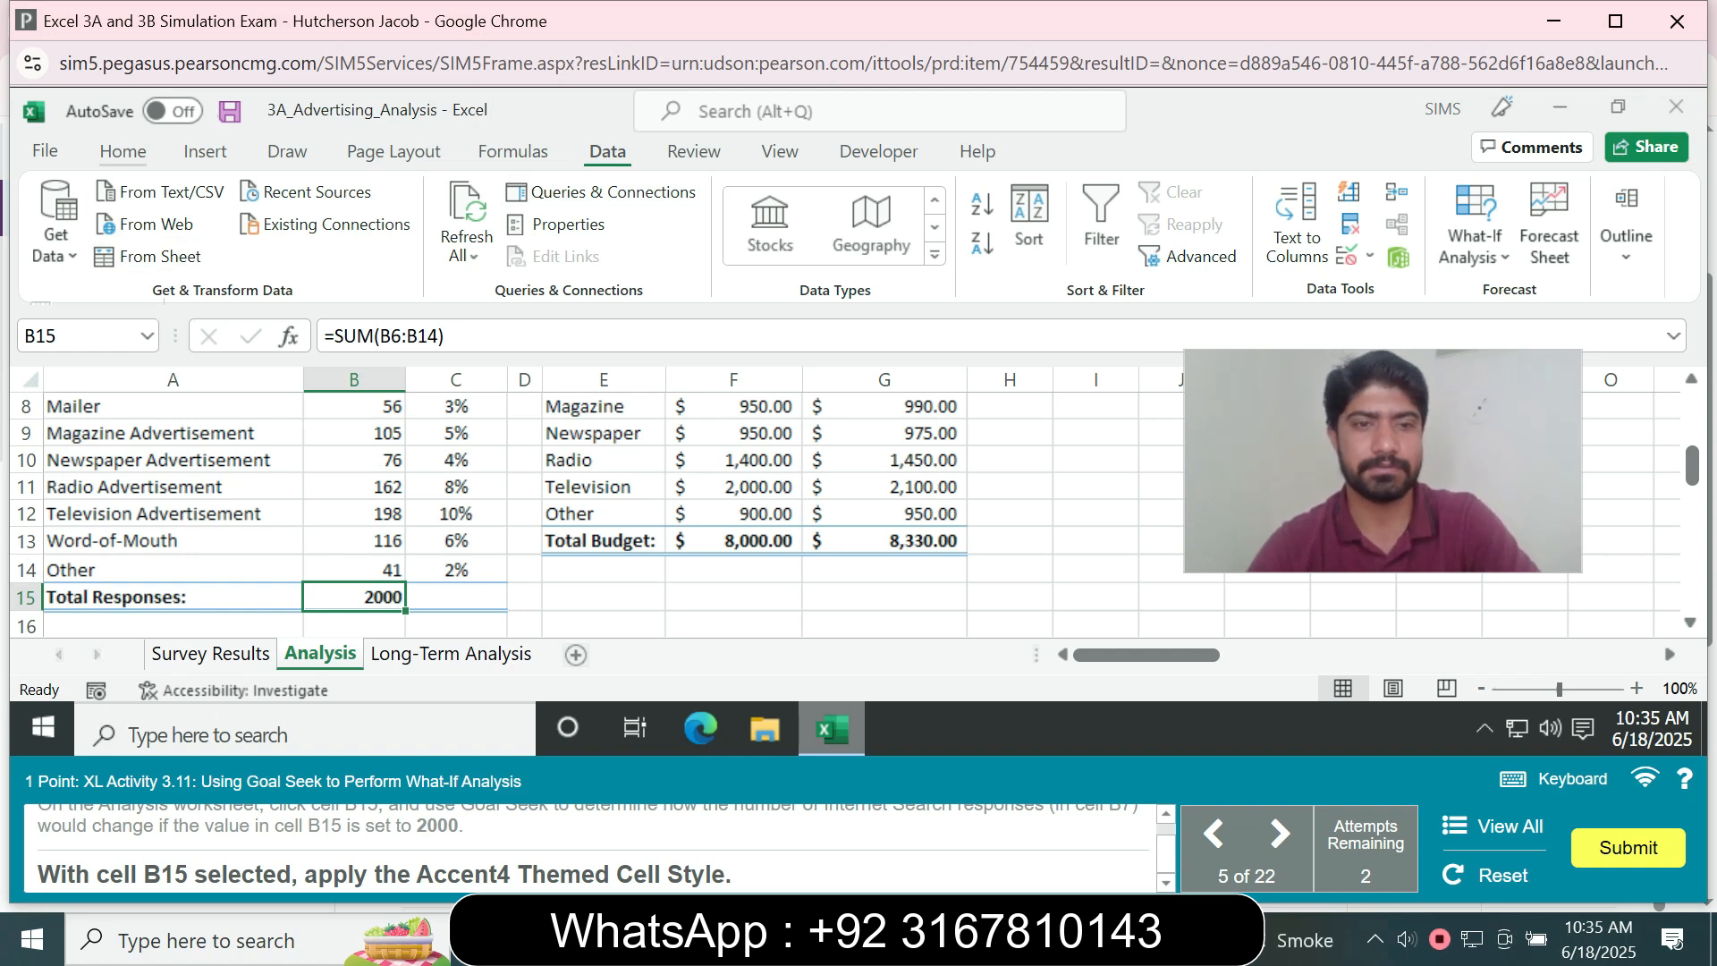
{"action": "left_click", "coordinate": [122, 151]}
{"action": "left_click", "coordinate": [950, 253]}
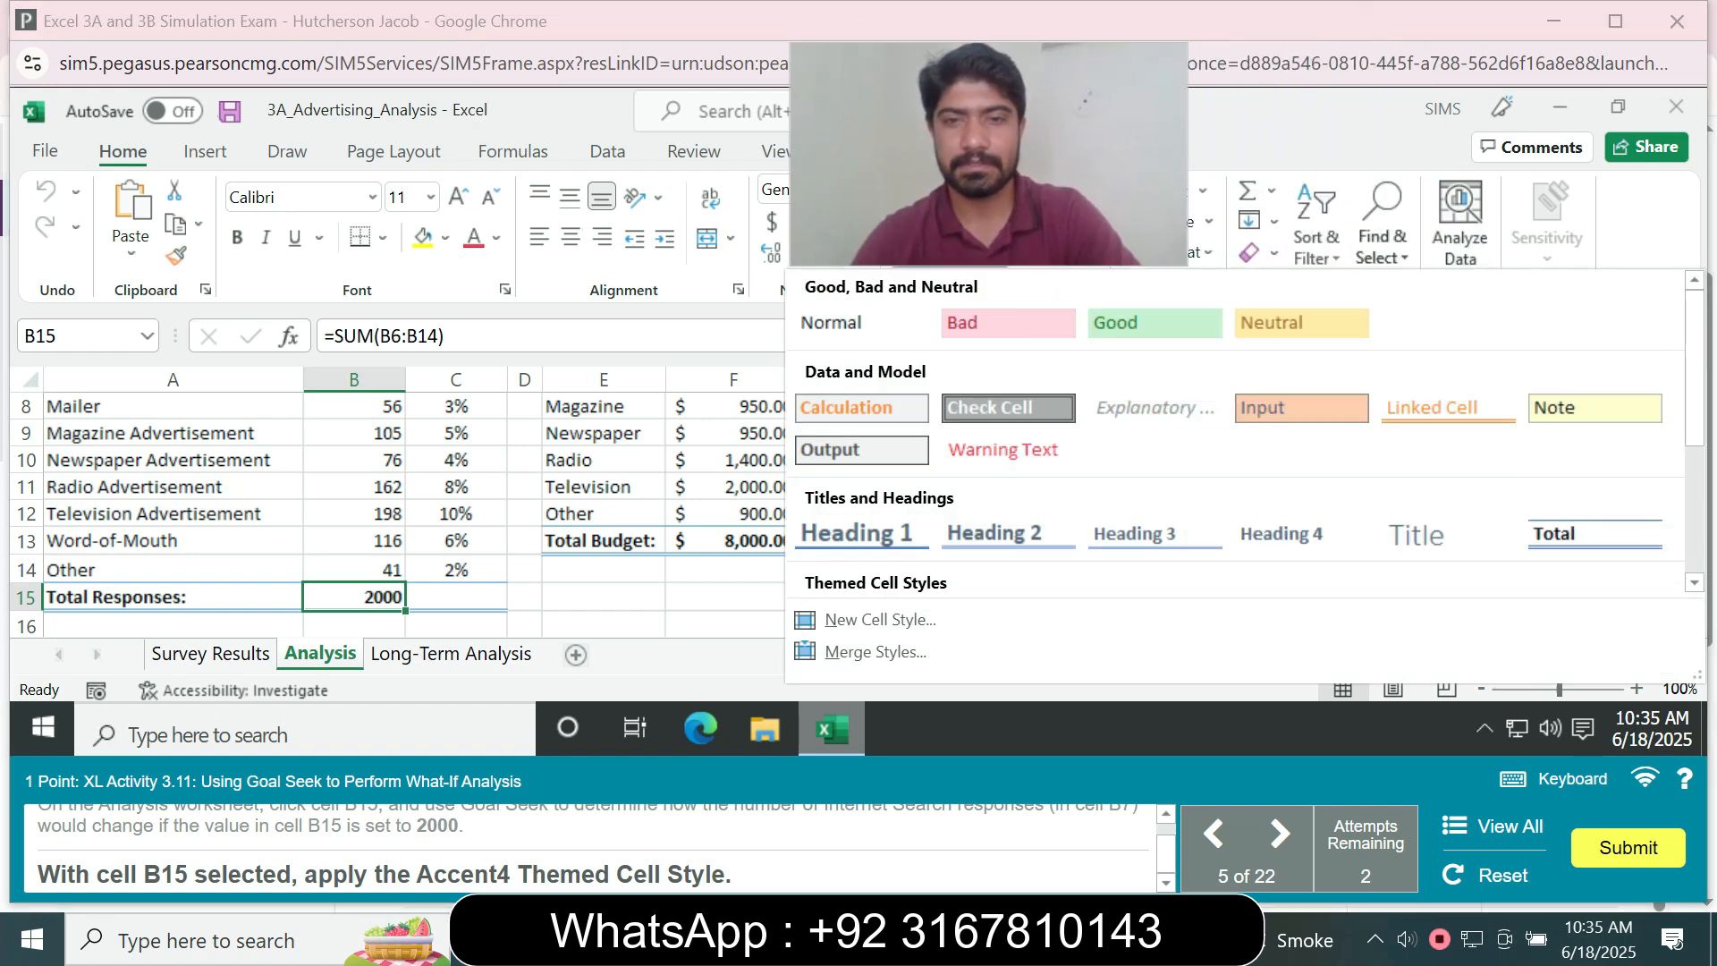
{"action": "left_click", "coordinate": [1694, 367]}
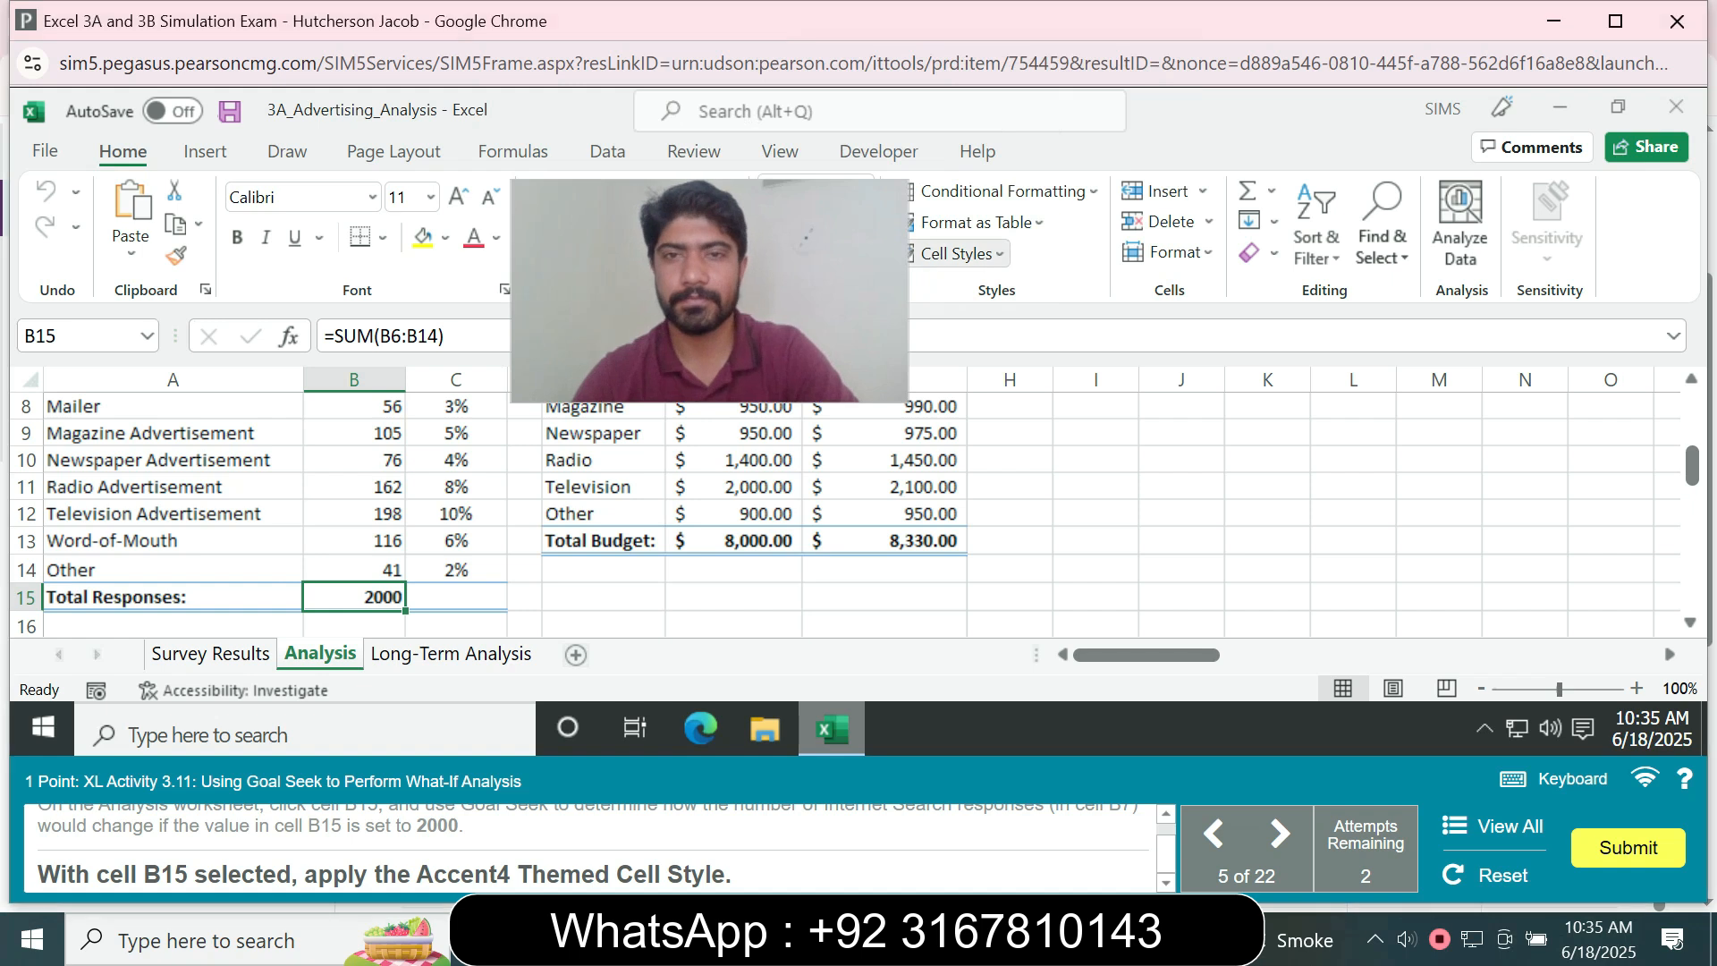
{"action": "left_click", "coordinate": [961, 253]}
{"action": "left_click_drag", "start_coordinate": [1694, 368], "coordinate": [1694, 494]}
{"action": "left_click", "coordinate": [1301, 486]}
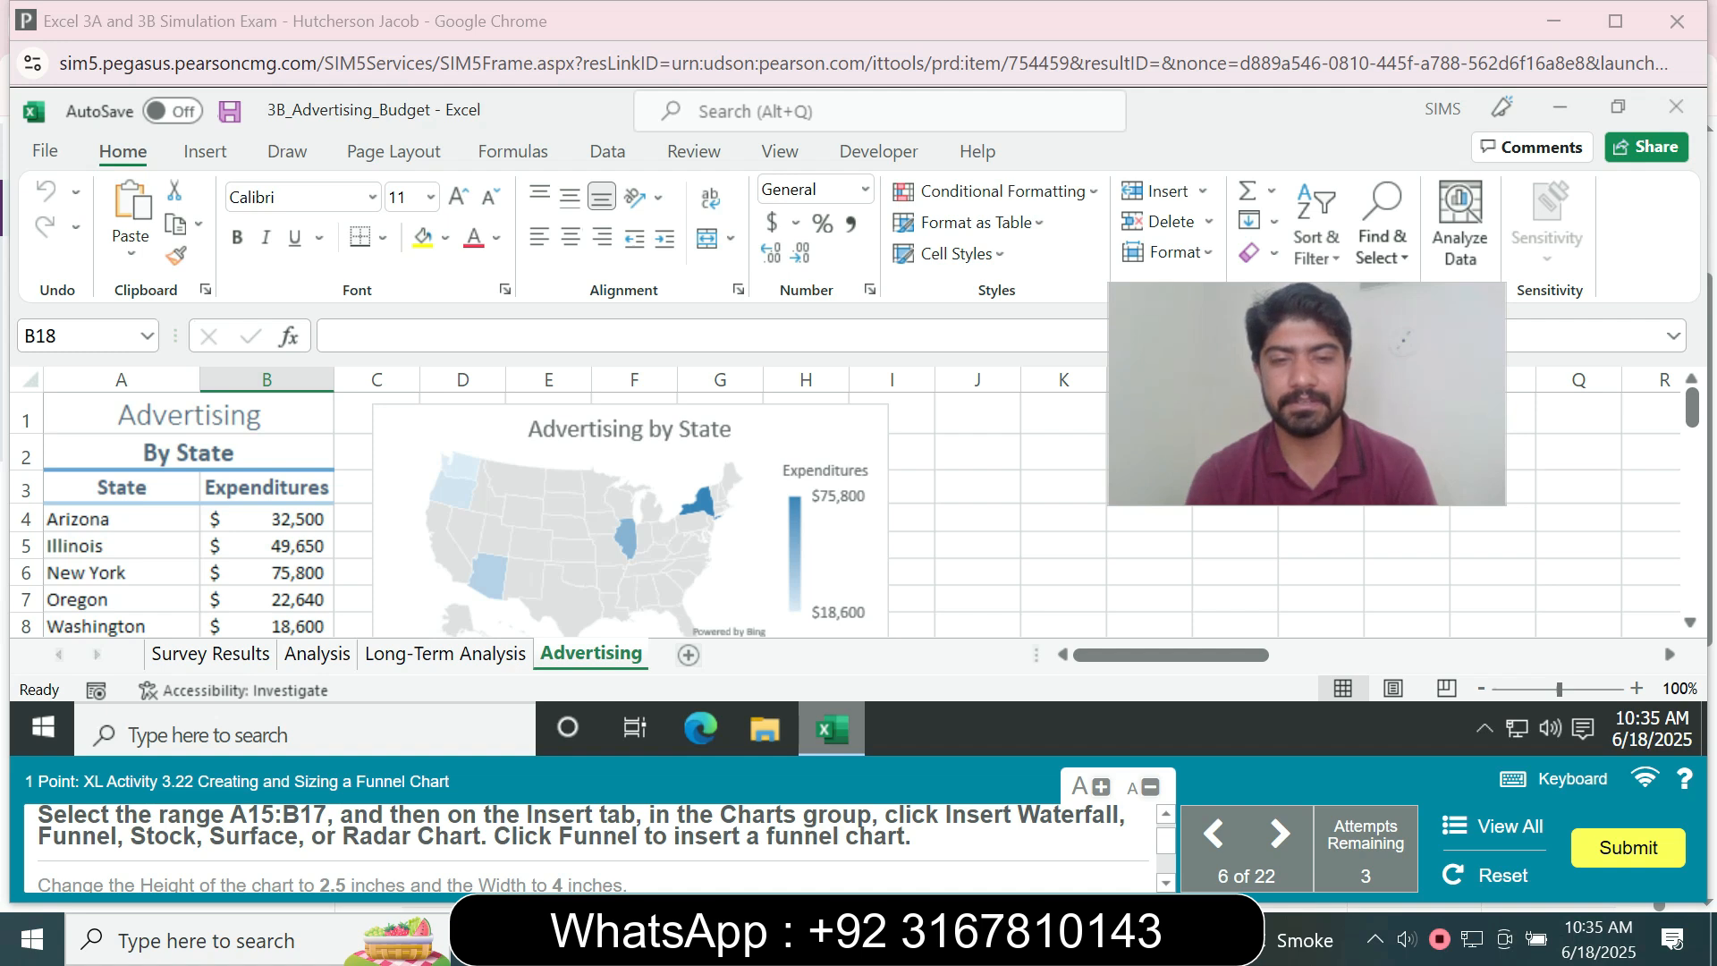
Insert a Funnel chart based on the range A15:B17 of the Advertising sheet
{"action": "left_click", "coordinate": [58, 336]}
{"action": "type", "text": "A15:B"}
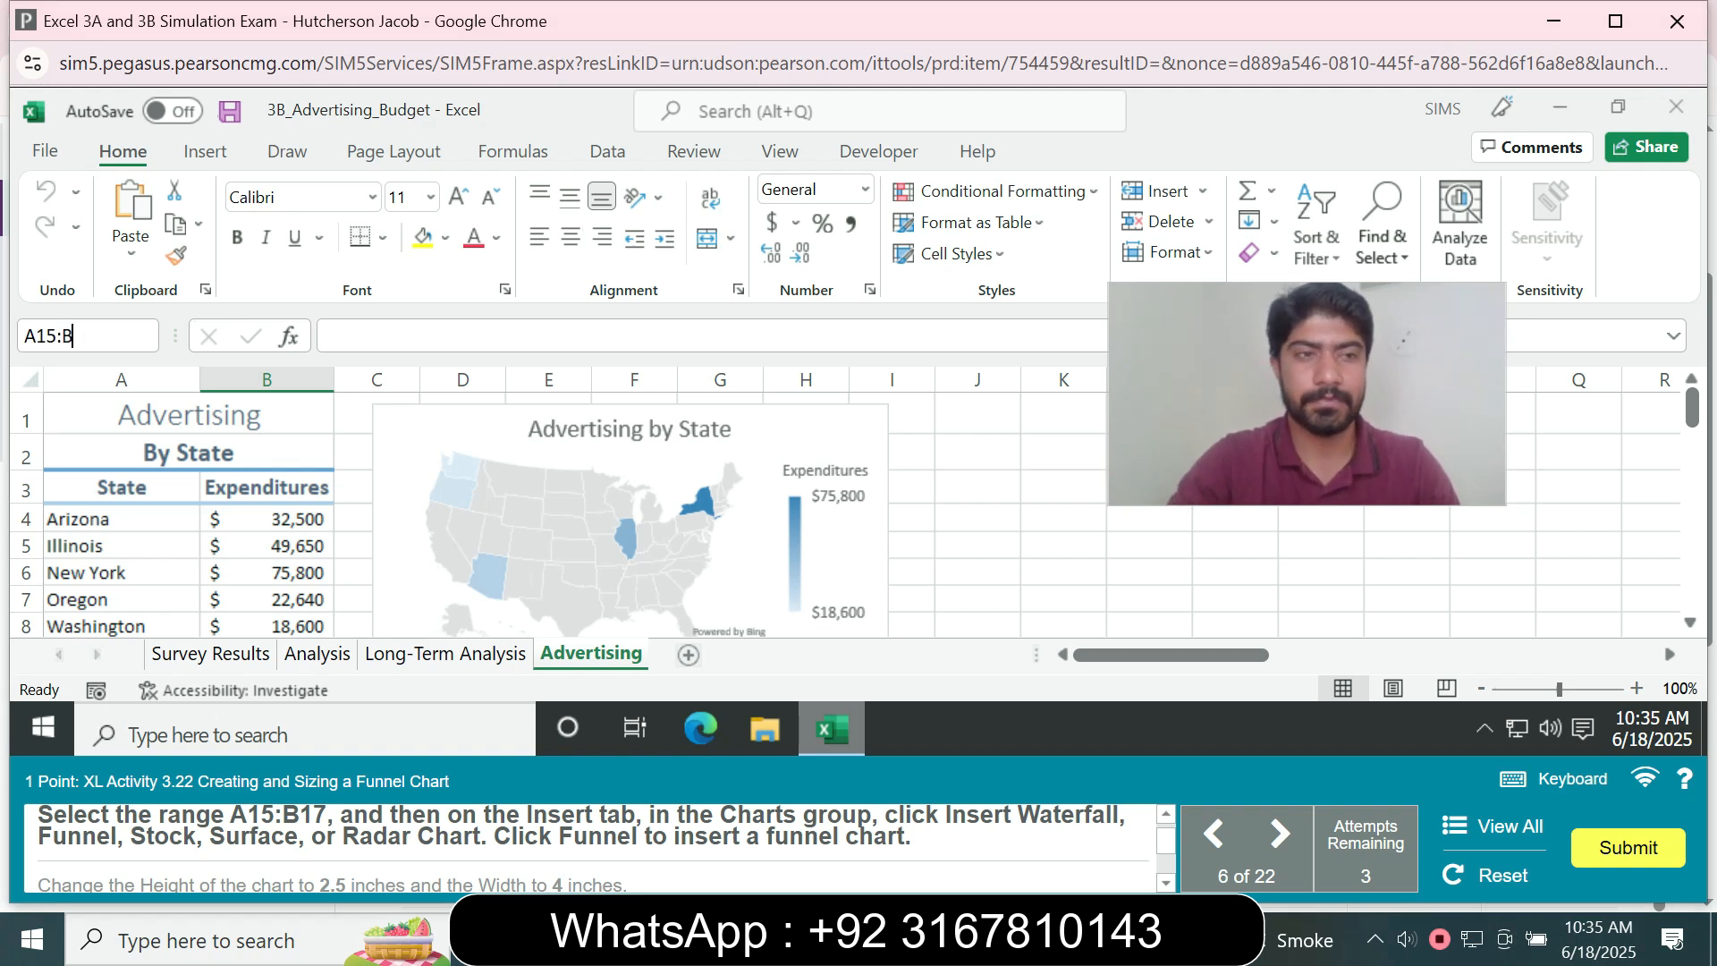
{"action": "type", "text": "17"}
{"action": "key", "text": "Return"}
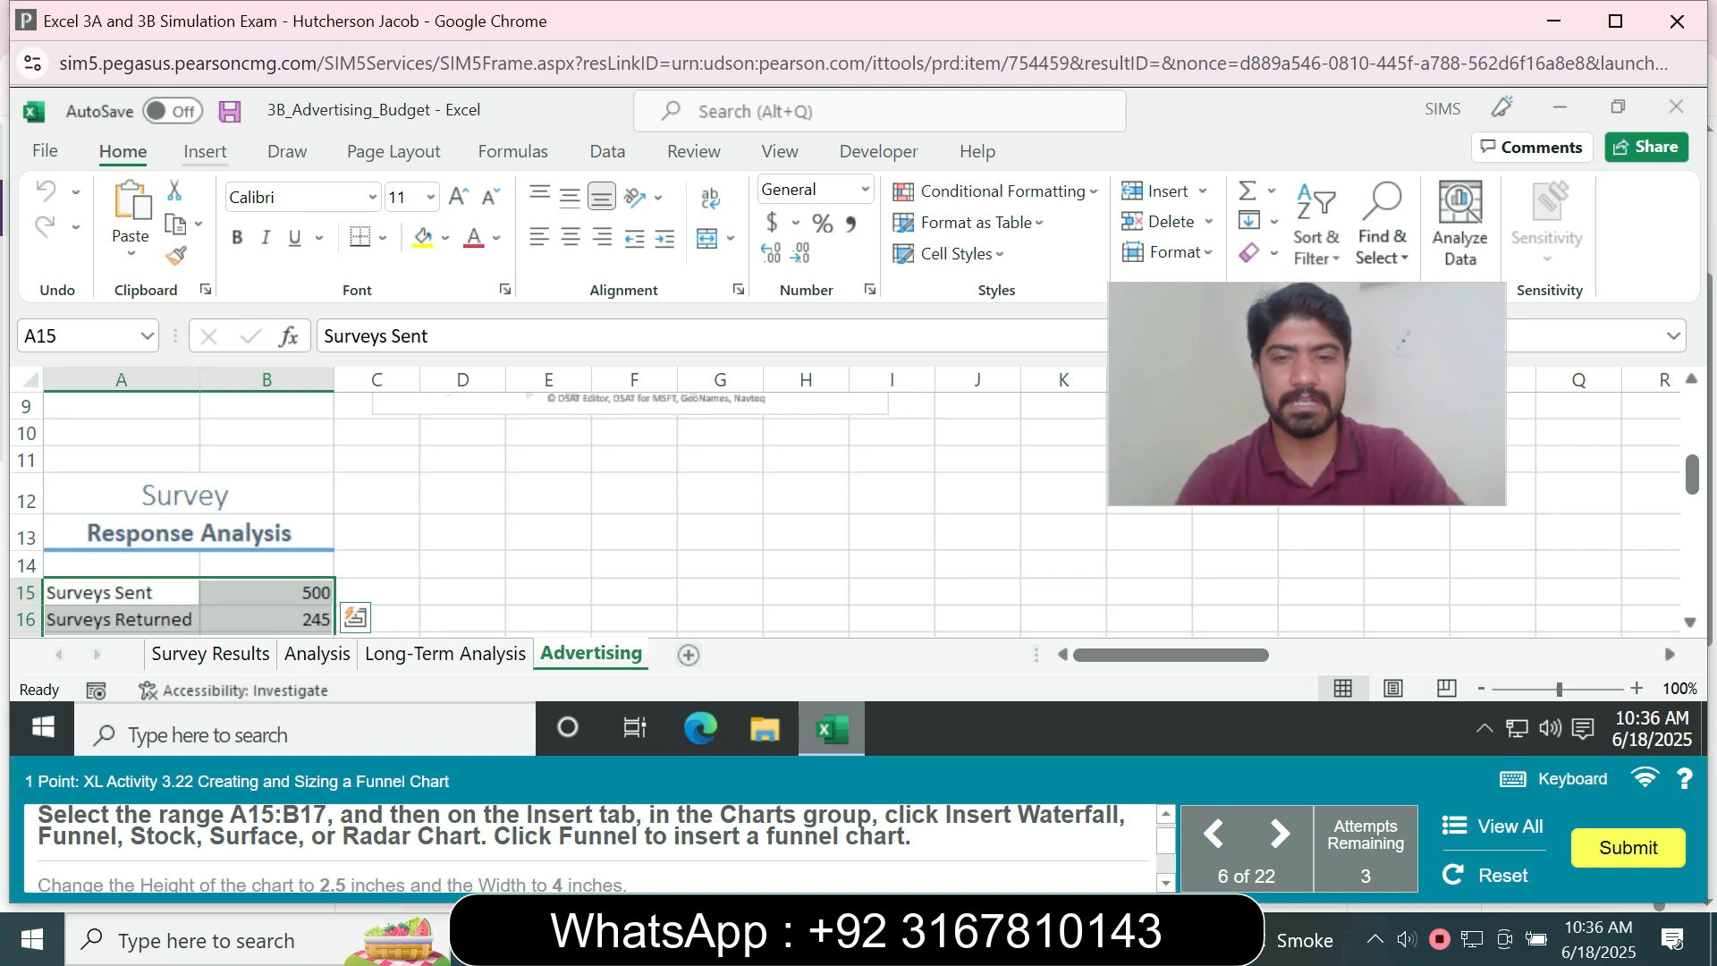
{"action": "left_click", "coordinate": [205, 151]}
{"action": "left_click", "coordinate": [637, 235]}
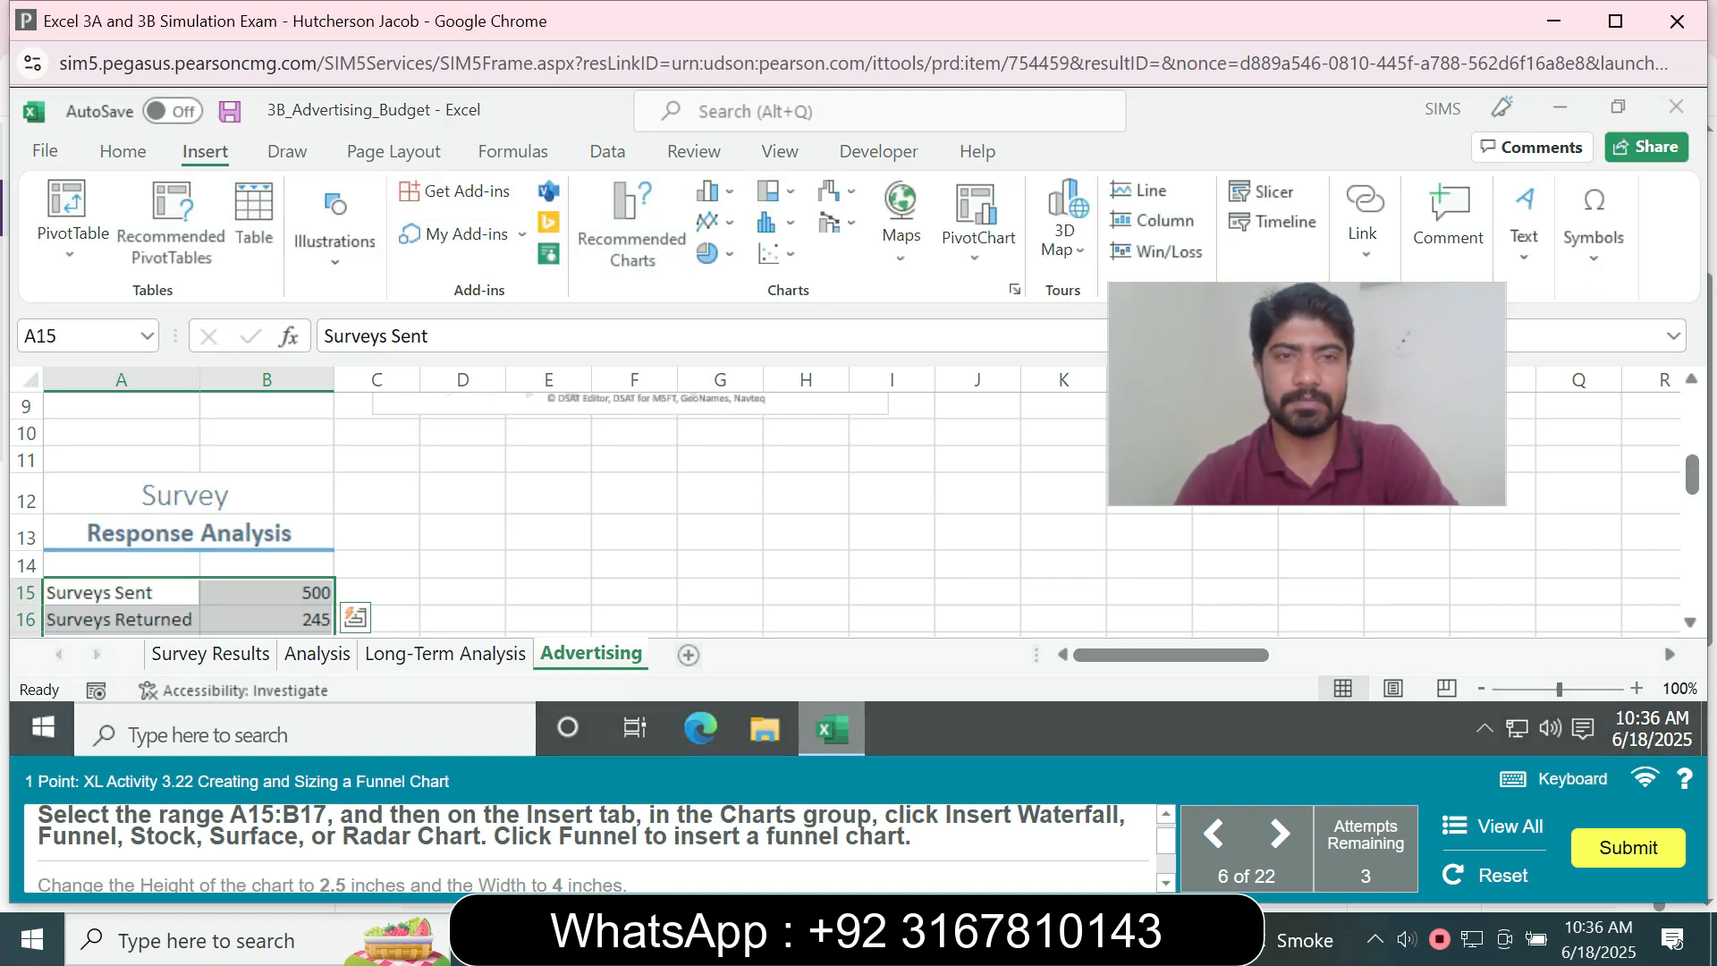
{"action": "left_click", "coordinate": [648, 150]}
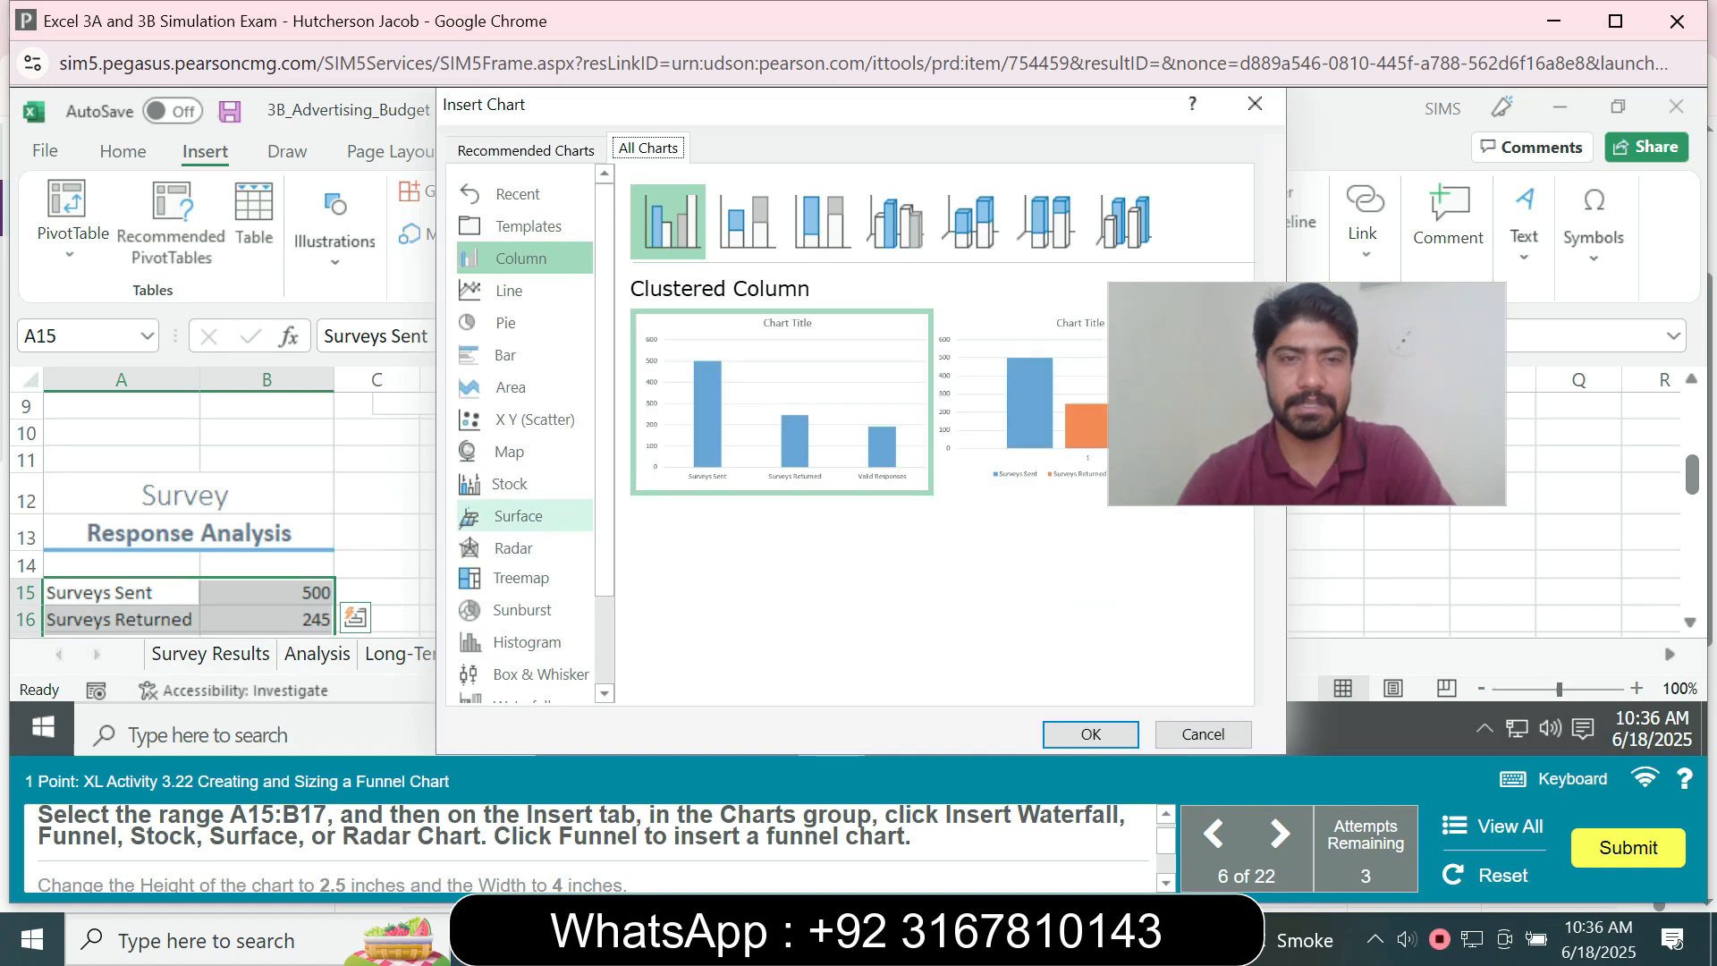
{"action": "scroll", "coordinate": [526, 537], "scroll_direction": "down", "scroll_amount": 3}
{"action": "left_click", "coordinate": [525, 625]}
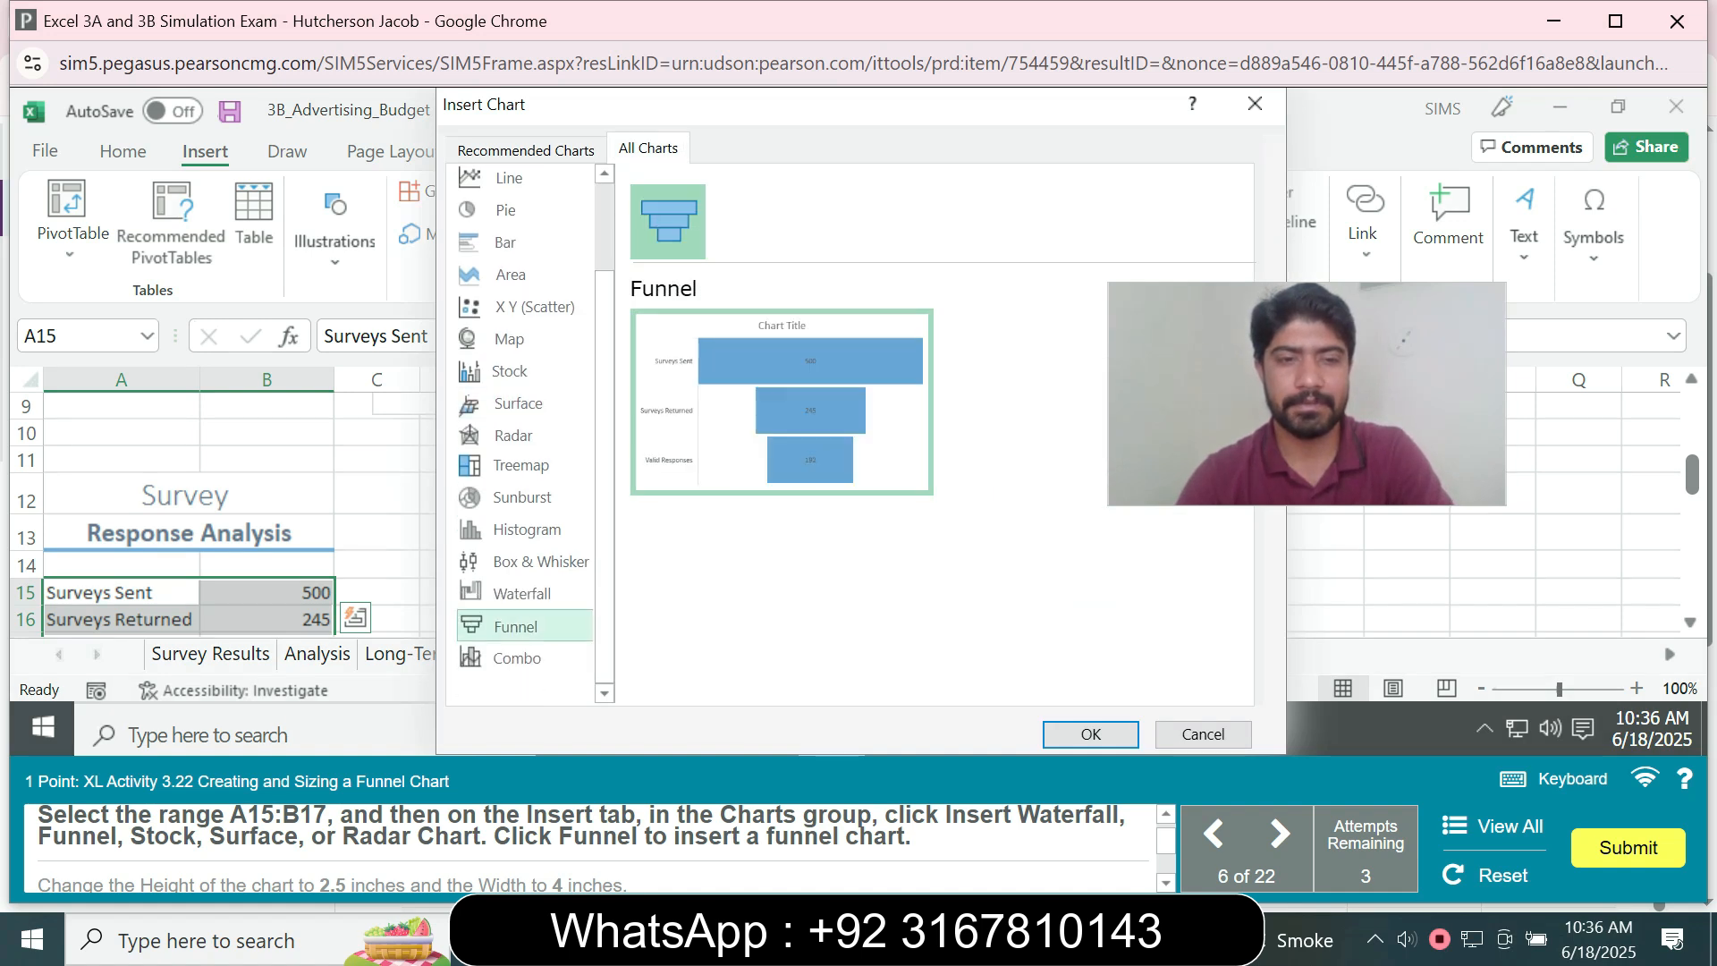
{"action": "left_click", "coordinate": [1090, 733]}
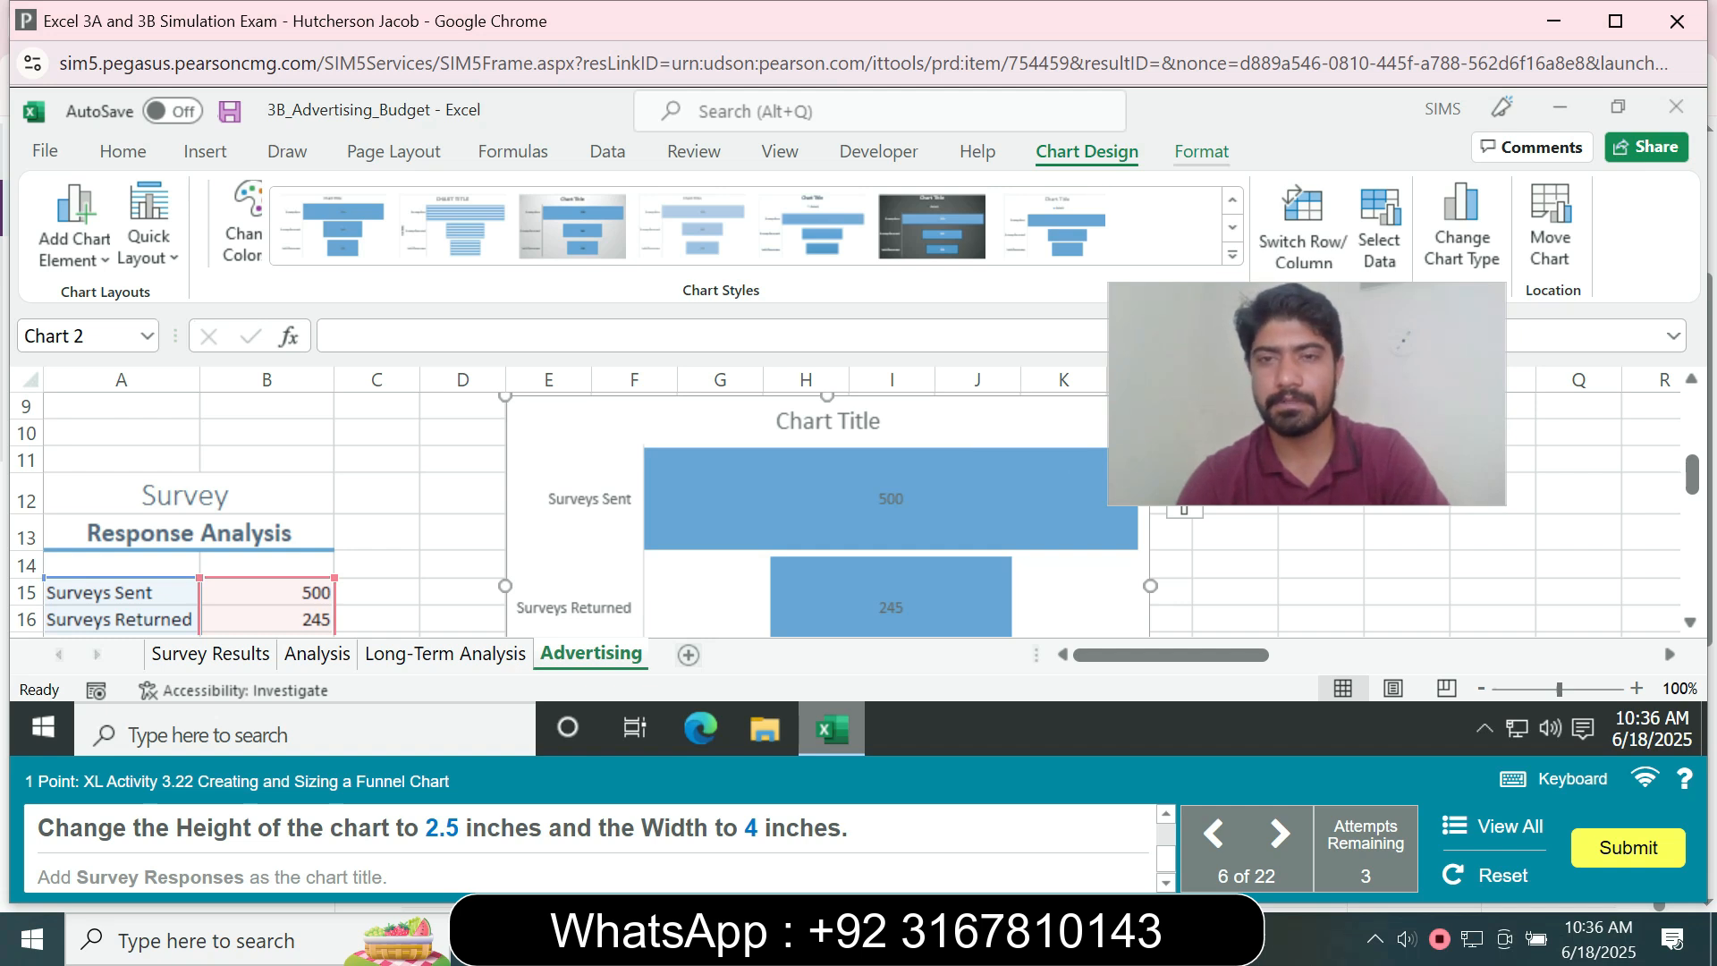
Set the funnel chart's height to 2.5 inches and its width to 4 inches
{"action": "left_click", "coordinate": [1201, 152]}
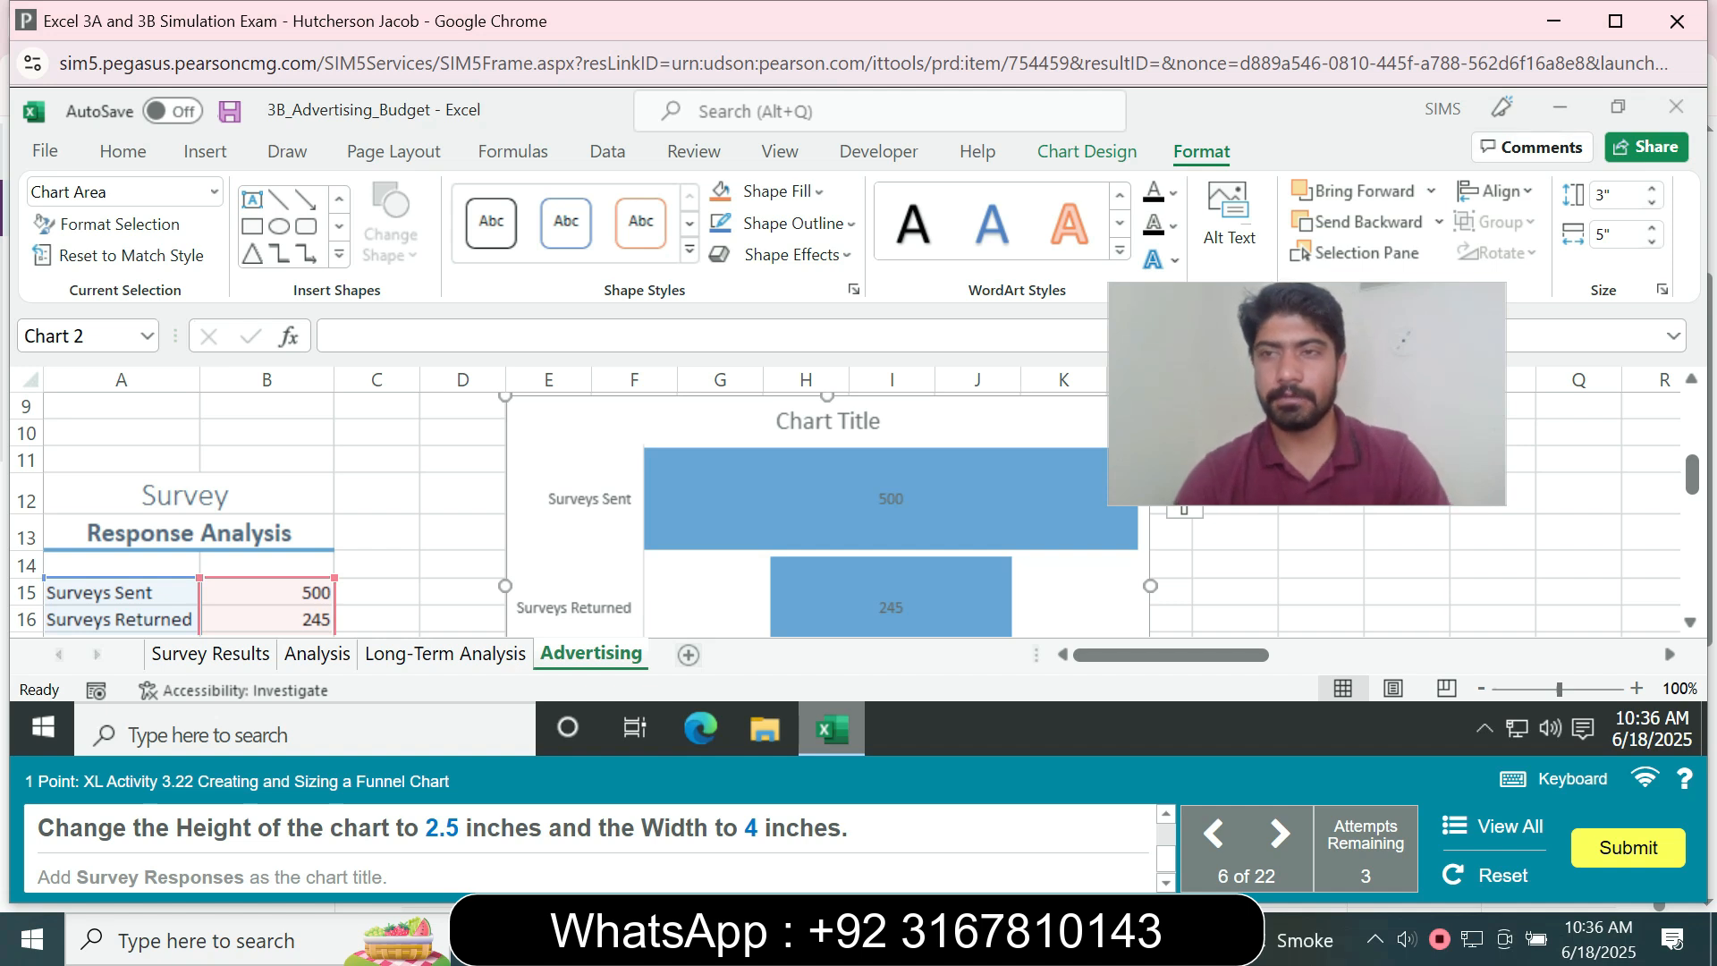
{"action": "left_click", "coordinate": [1611, 195]}
{"action": "type", "text": "2.5"}
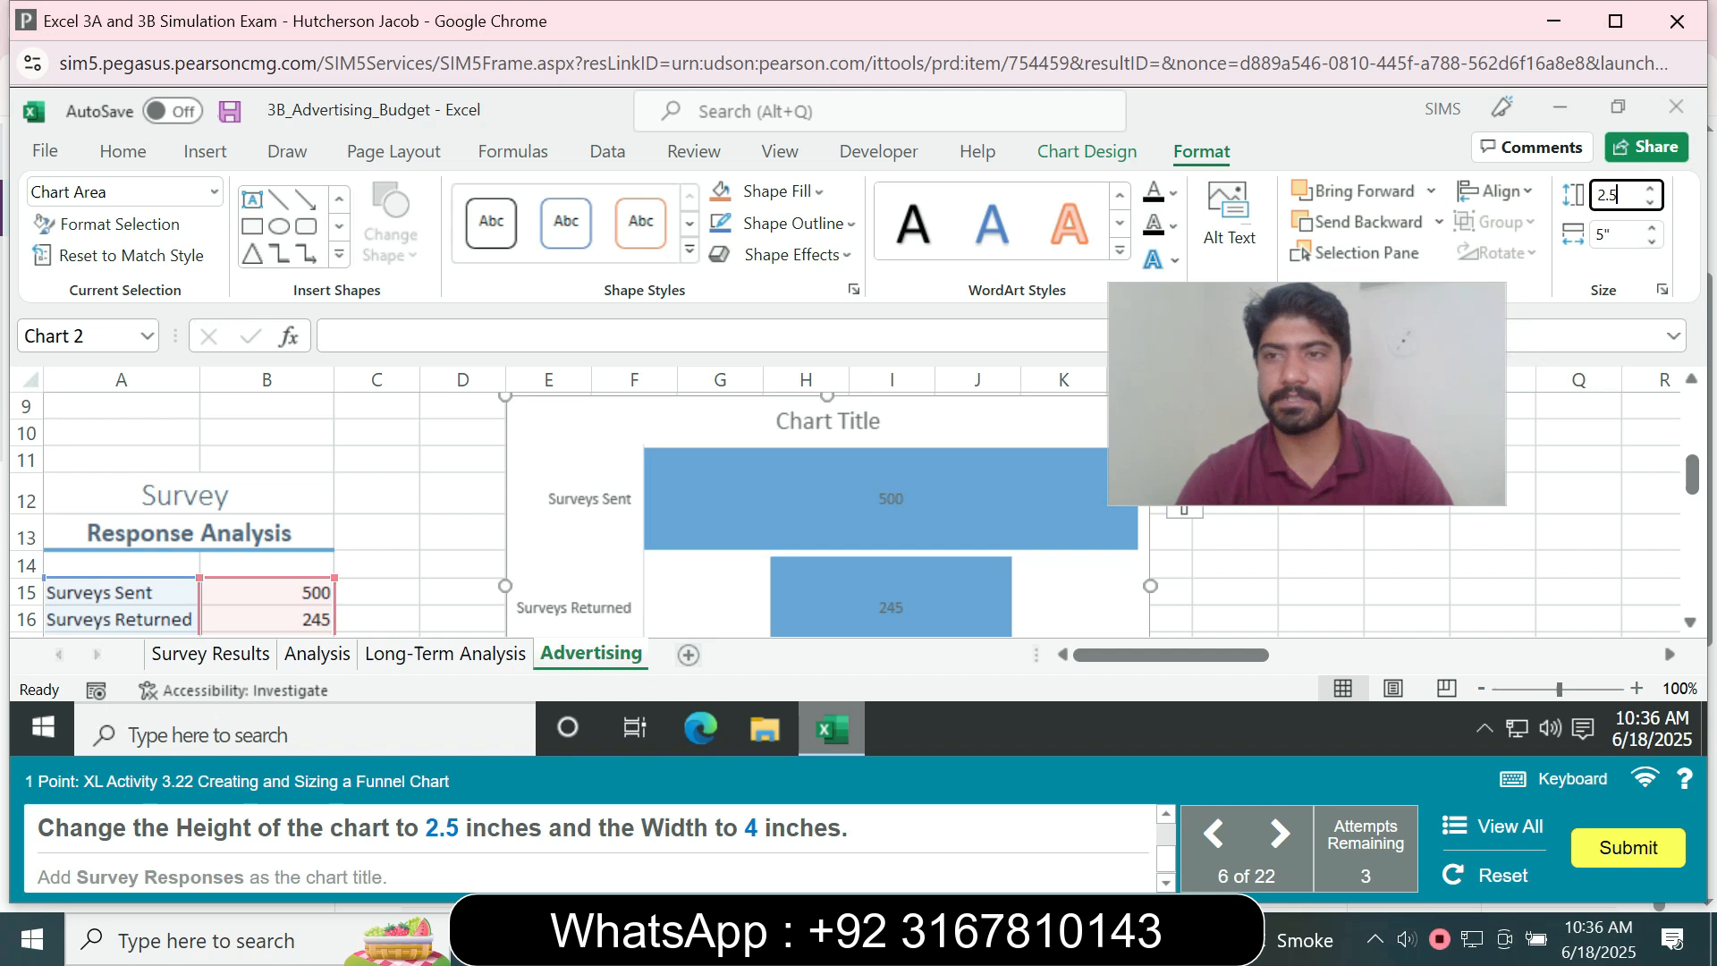
{"action": "key", "text": "Tab"}
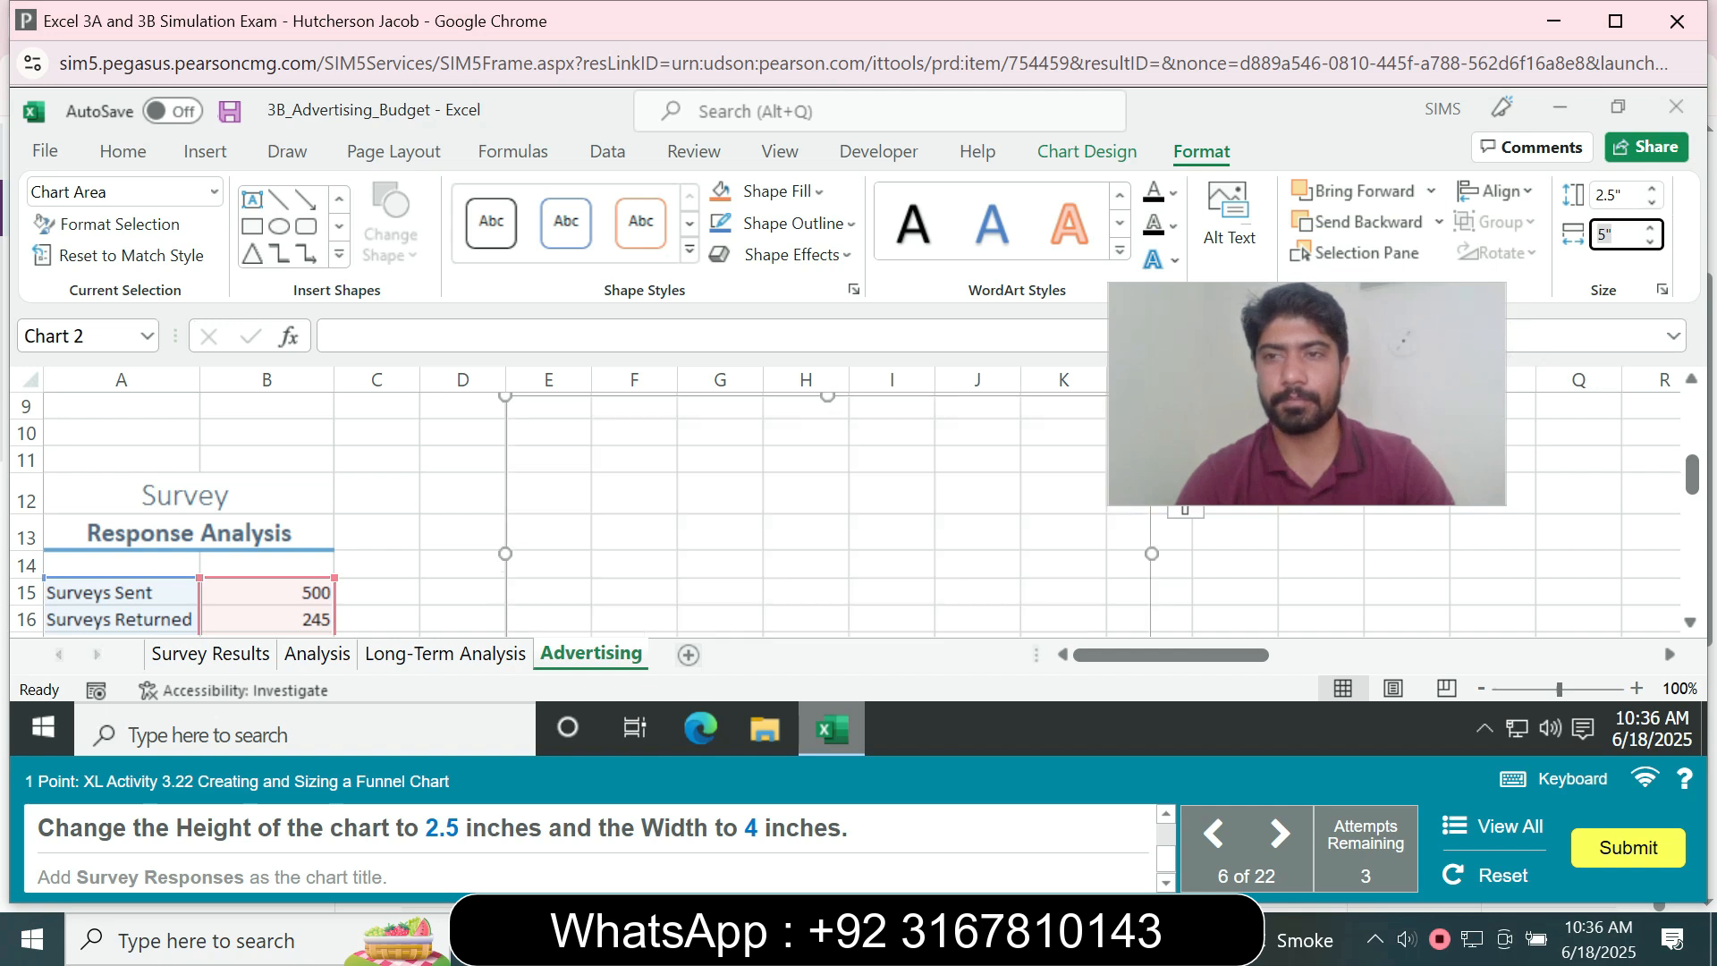
{"action": "type", "text": "4"}
{"action": "key", "text": "Return"}
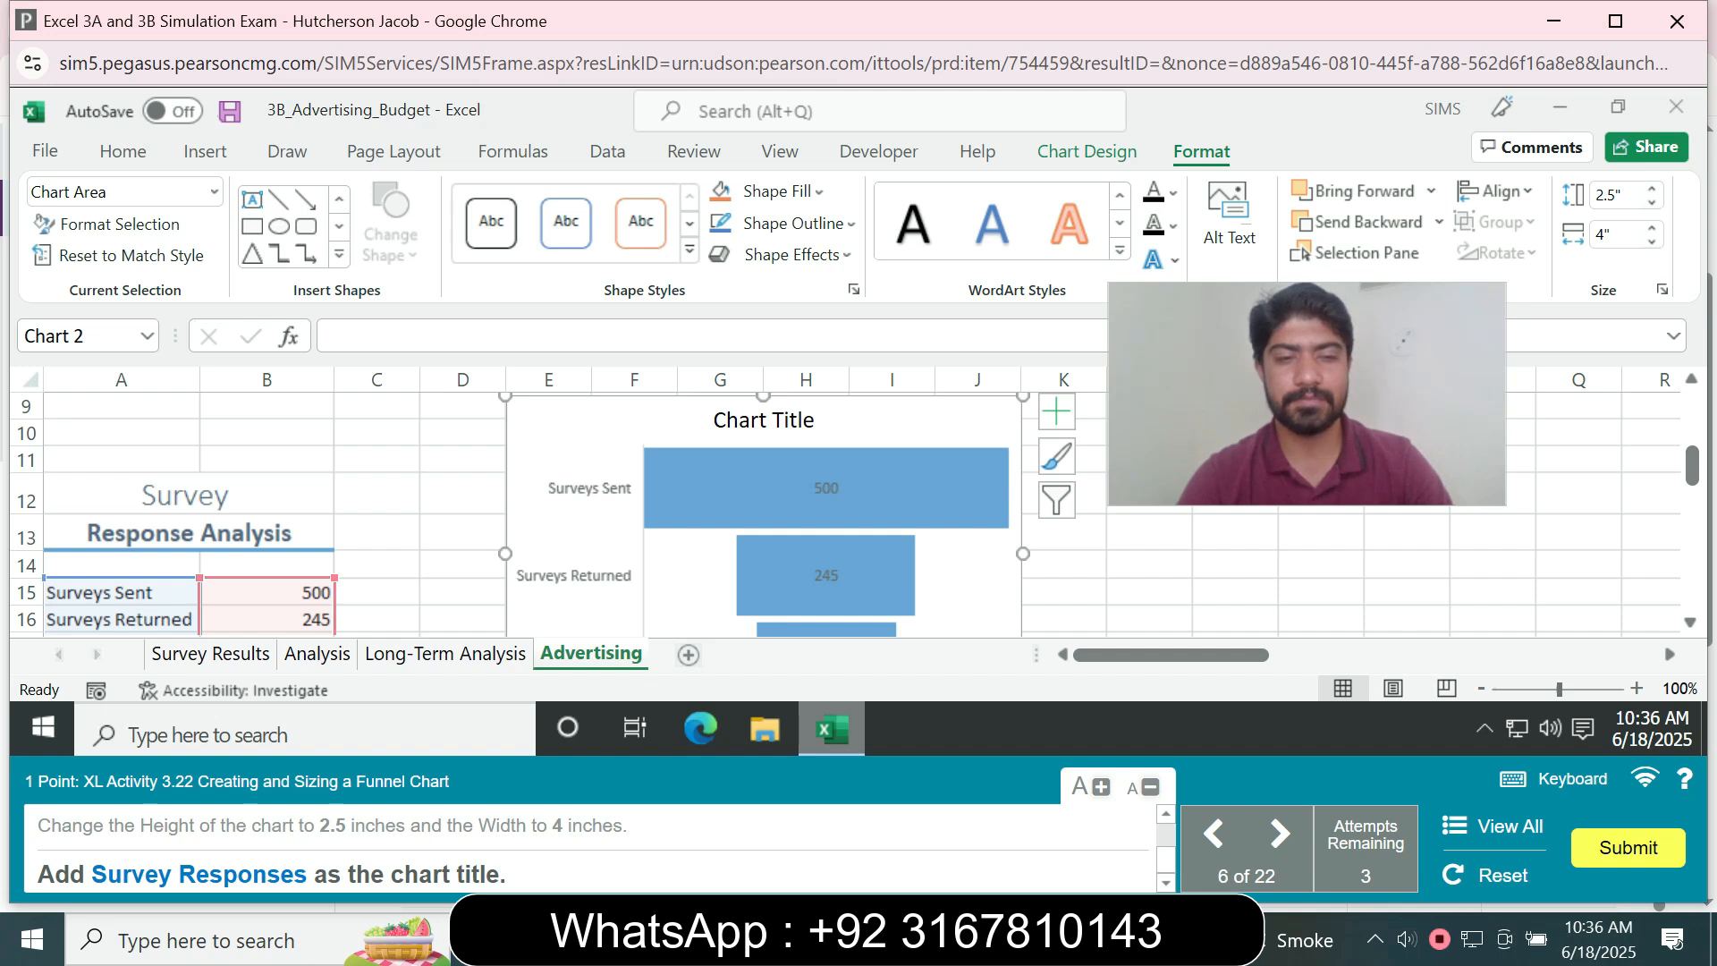
Replace the funnel chart's placeholder title with Survey Responses
{"action": "left_click", "coordinate": [749, 419]}
{"action": "left_click", "coordinate": [749, 419]}
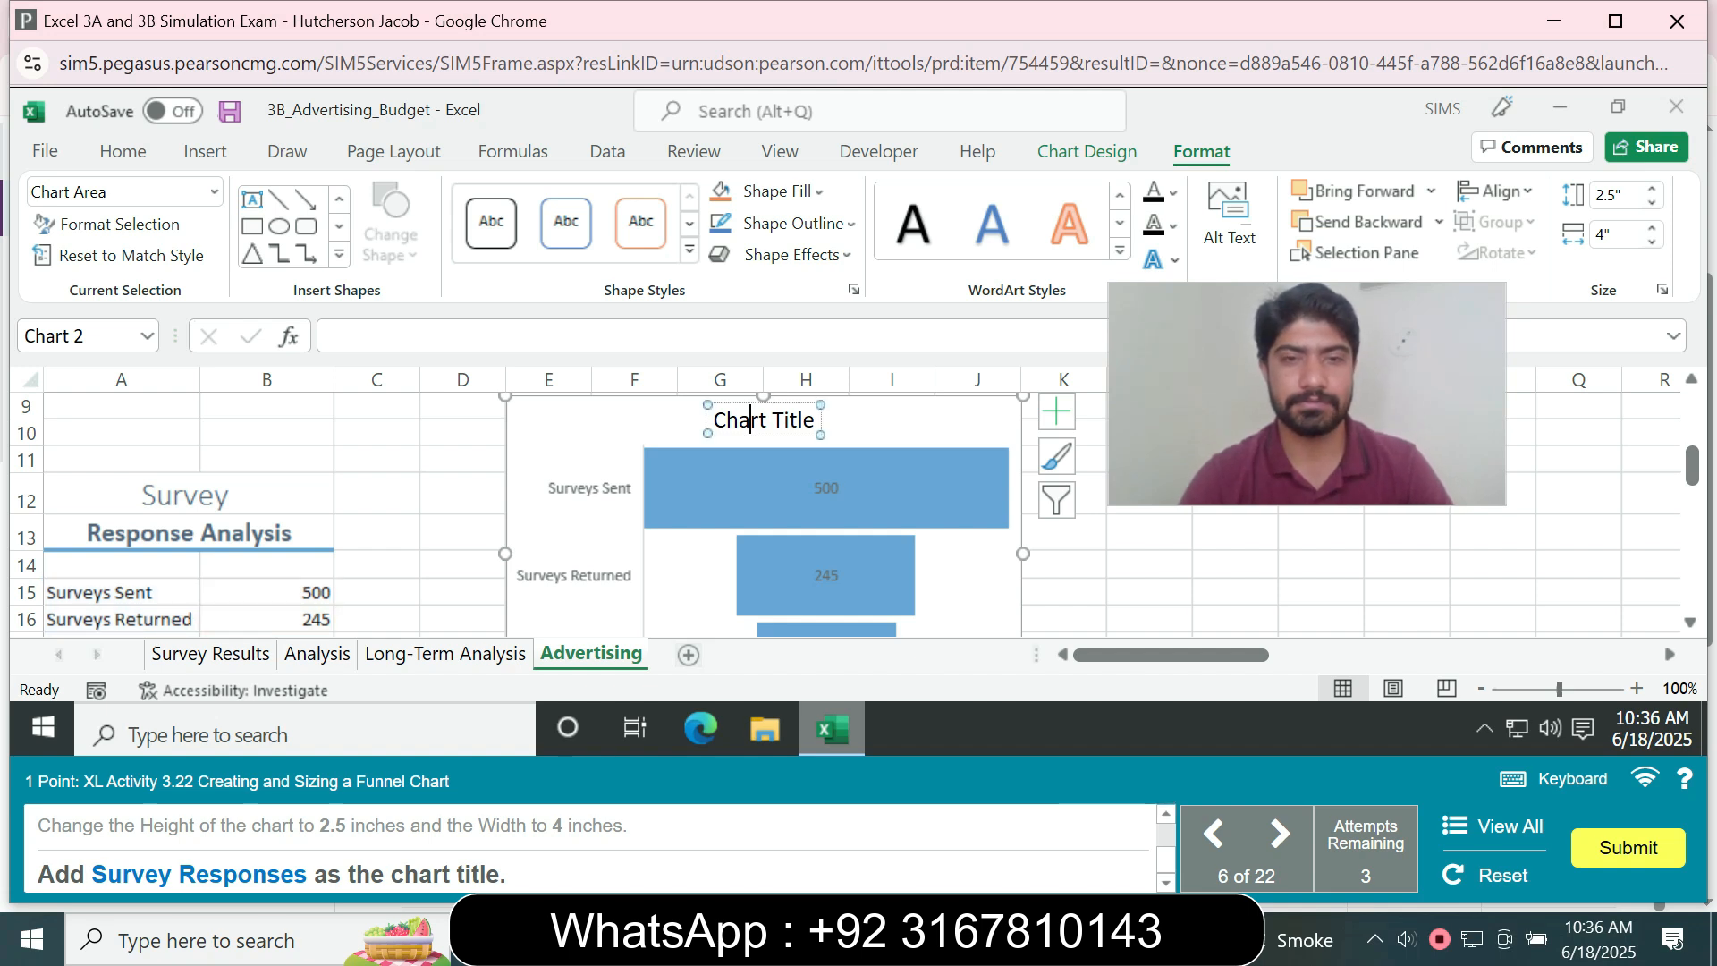
{"action": "key", "text": "ctrl+a"}
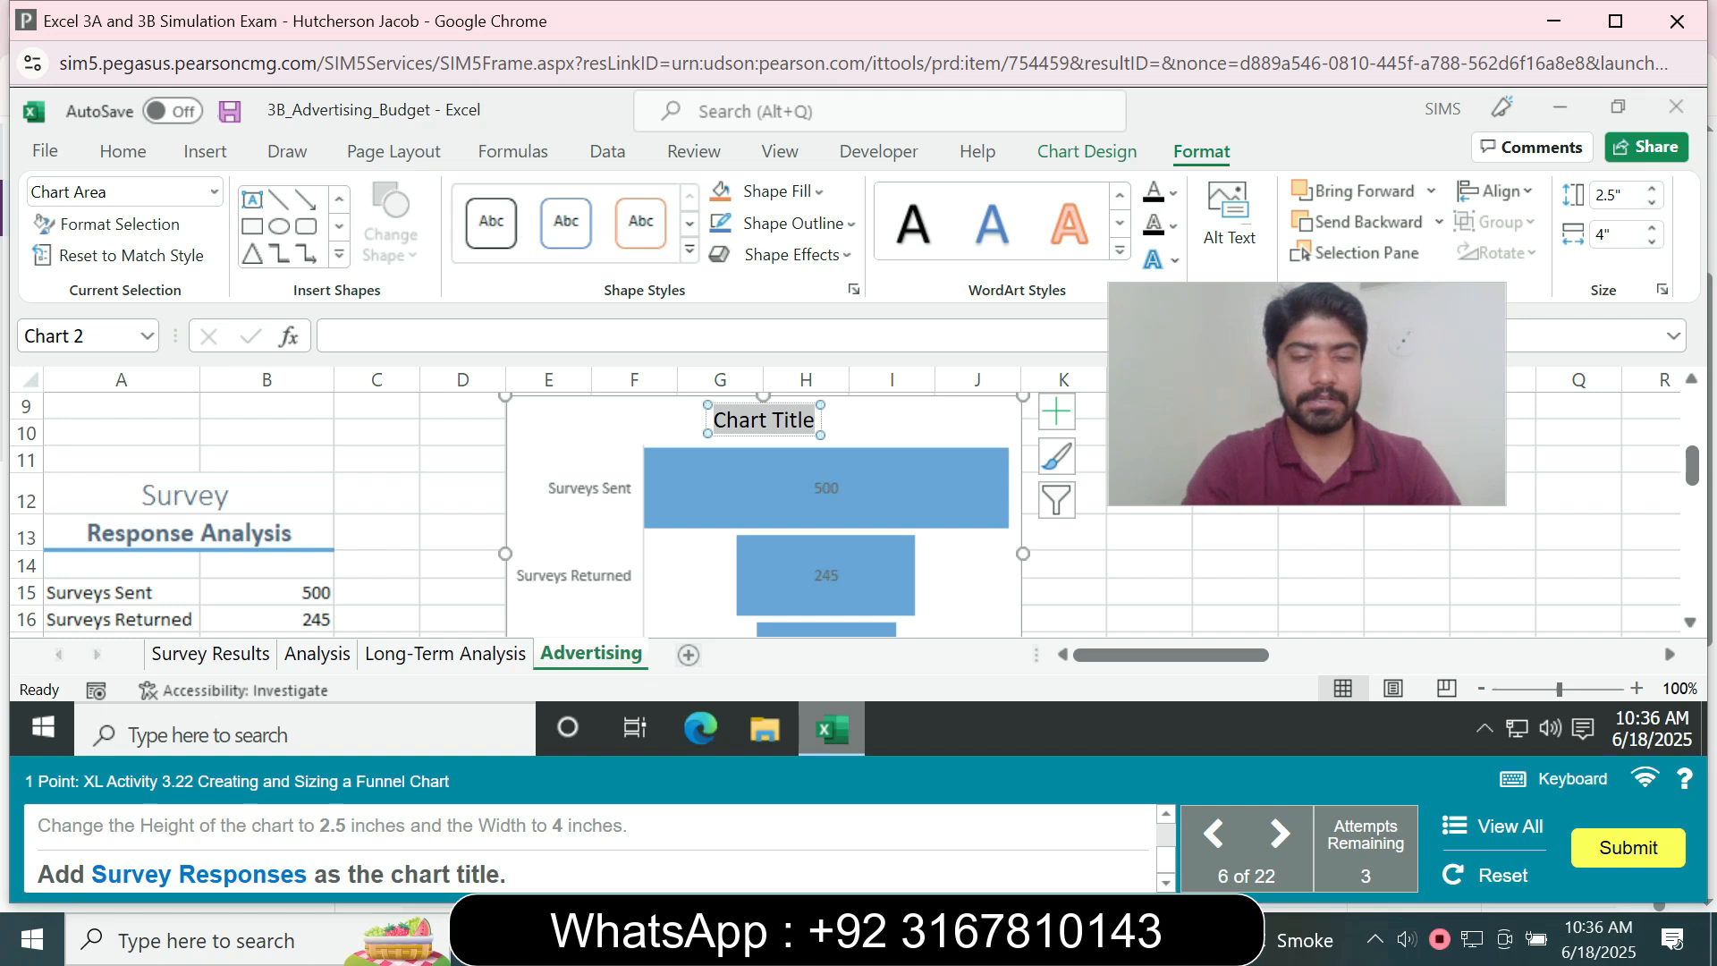
{"action": "type", "text": "Sur"}
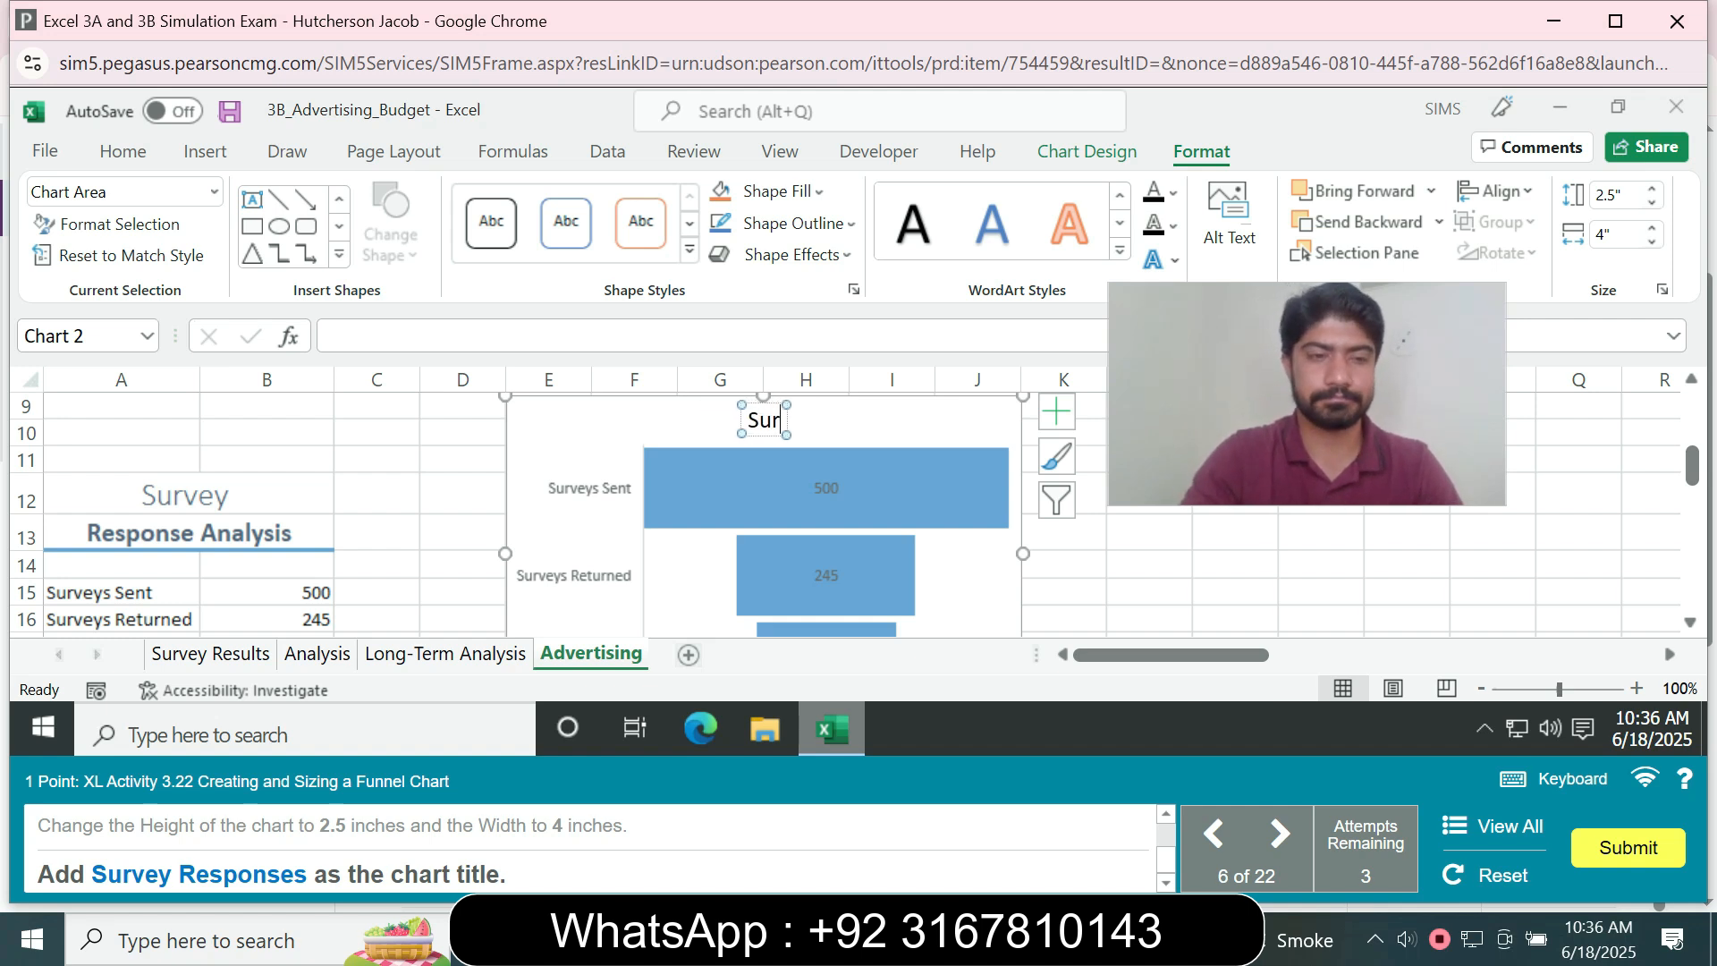
{"action": "type", "text": "vey "}
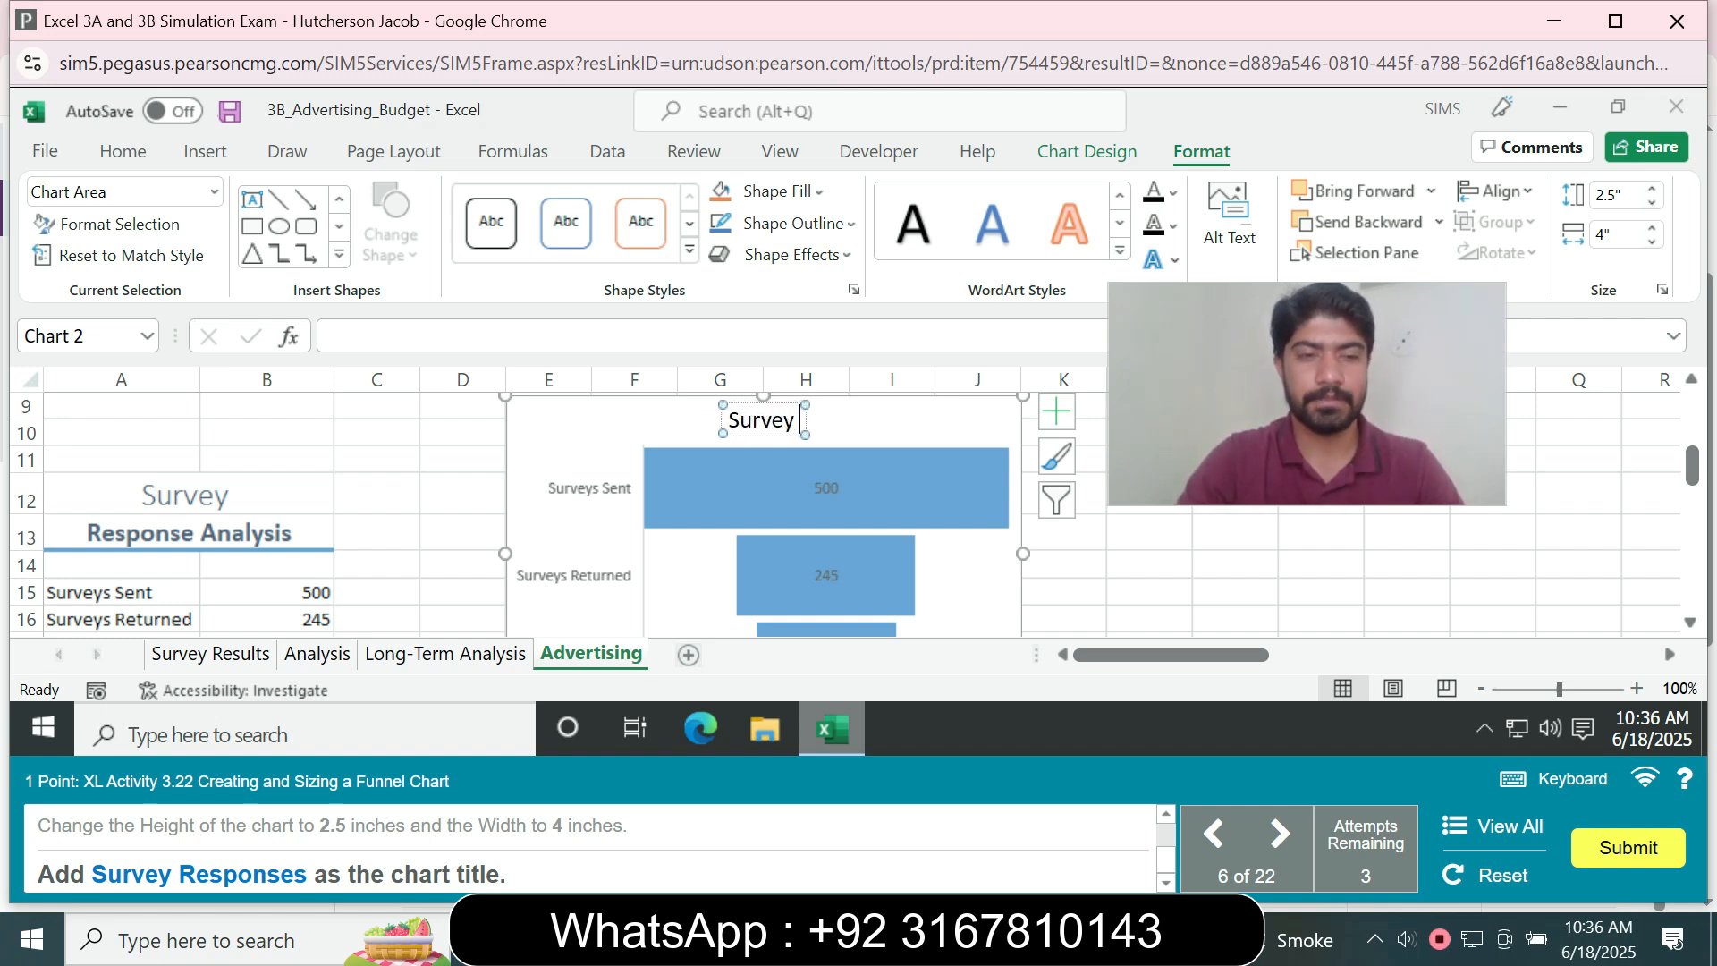
{"action": "type", "text": "Re"}
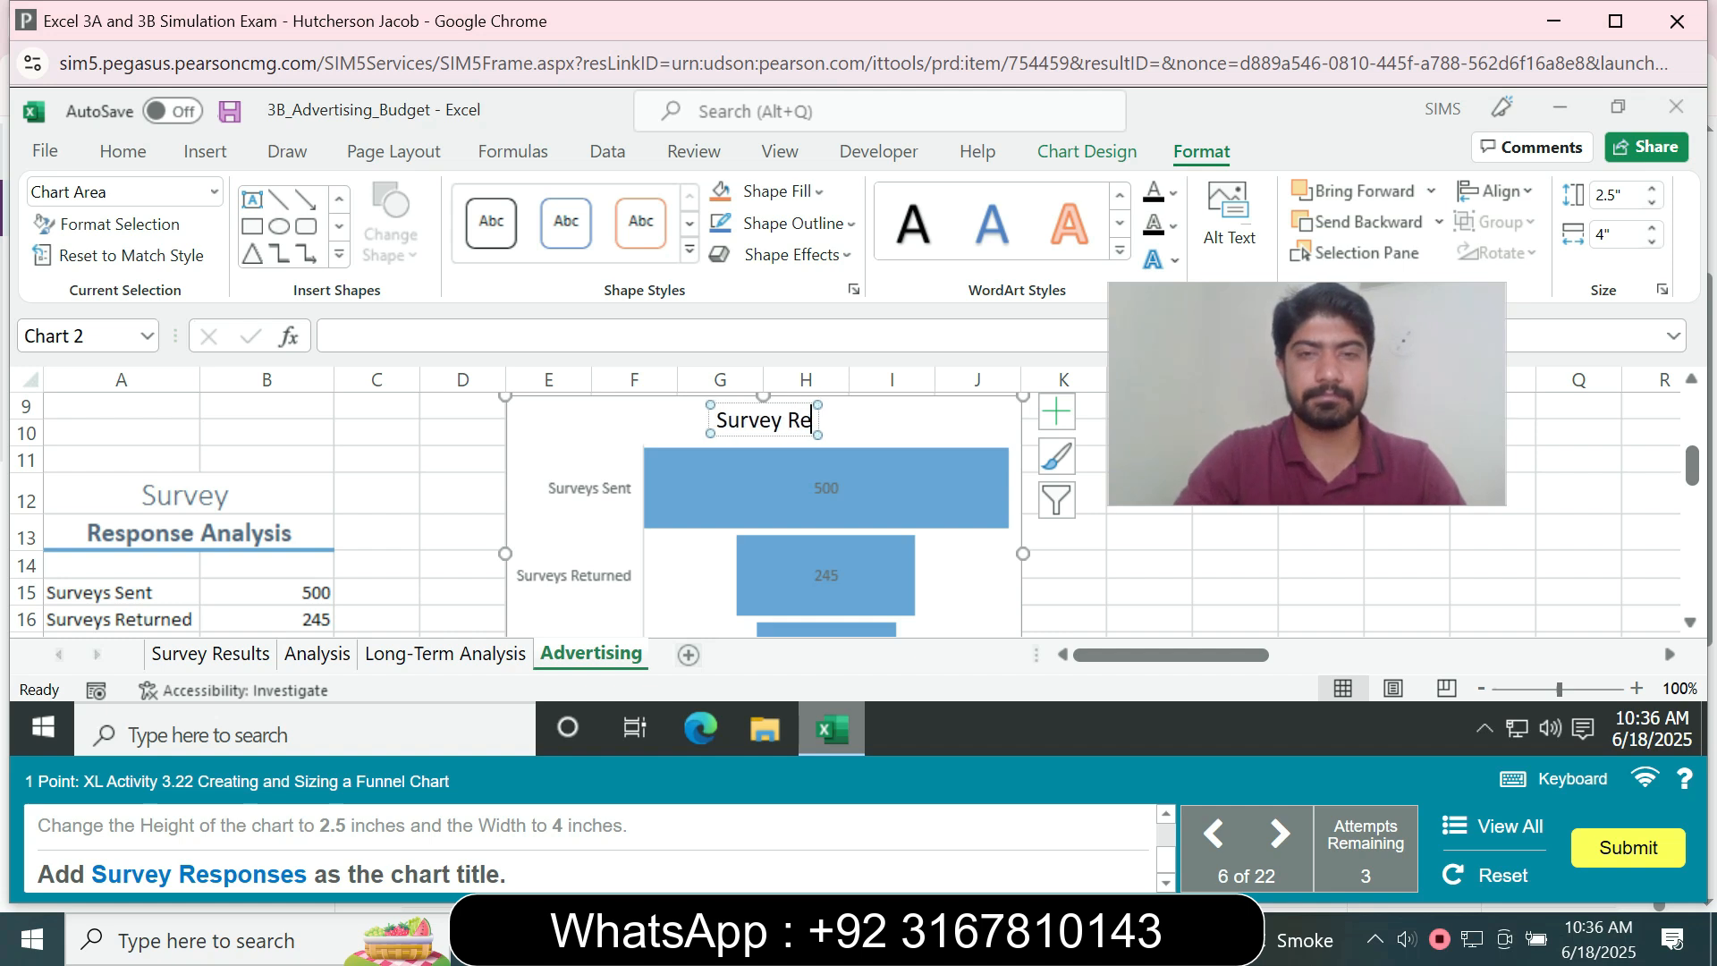
{"action": "type", "text": "sp"}
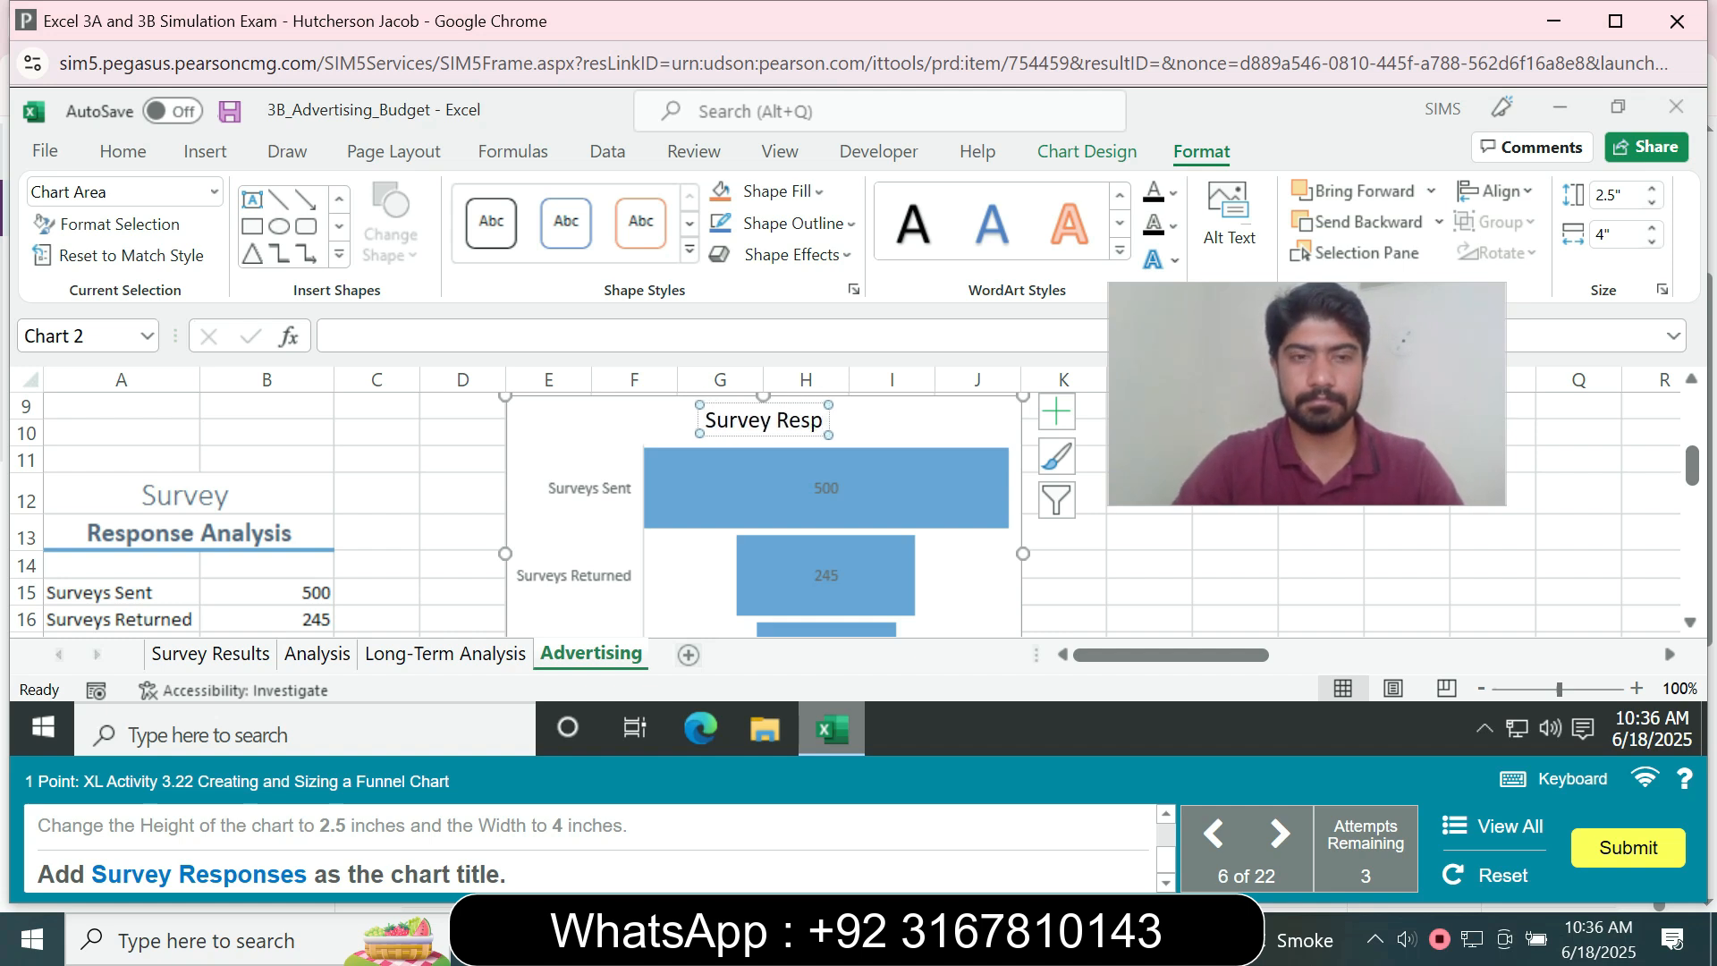
{"action": "type", "text": "o"}
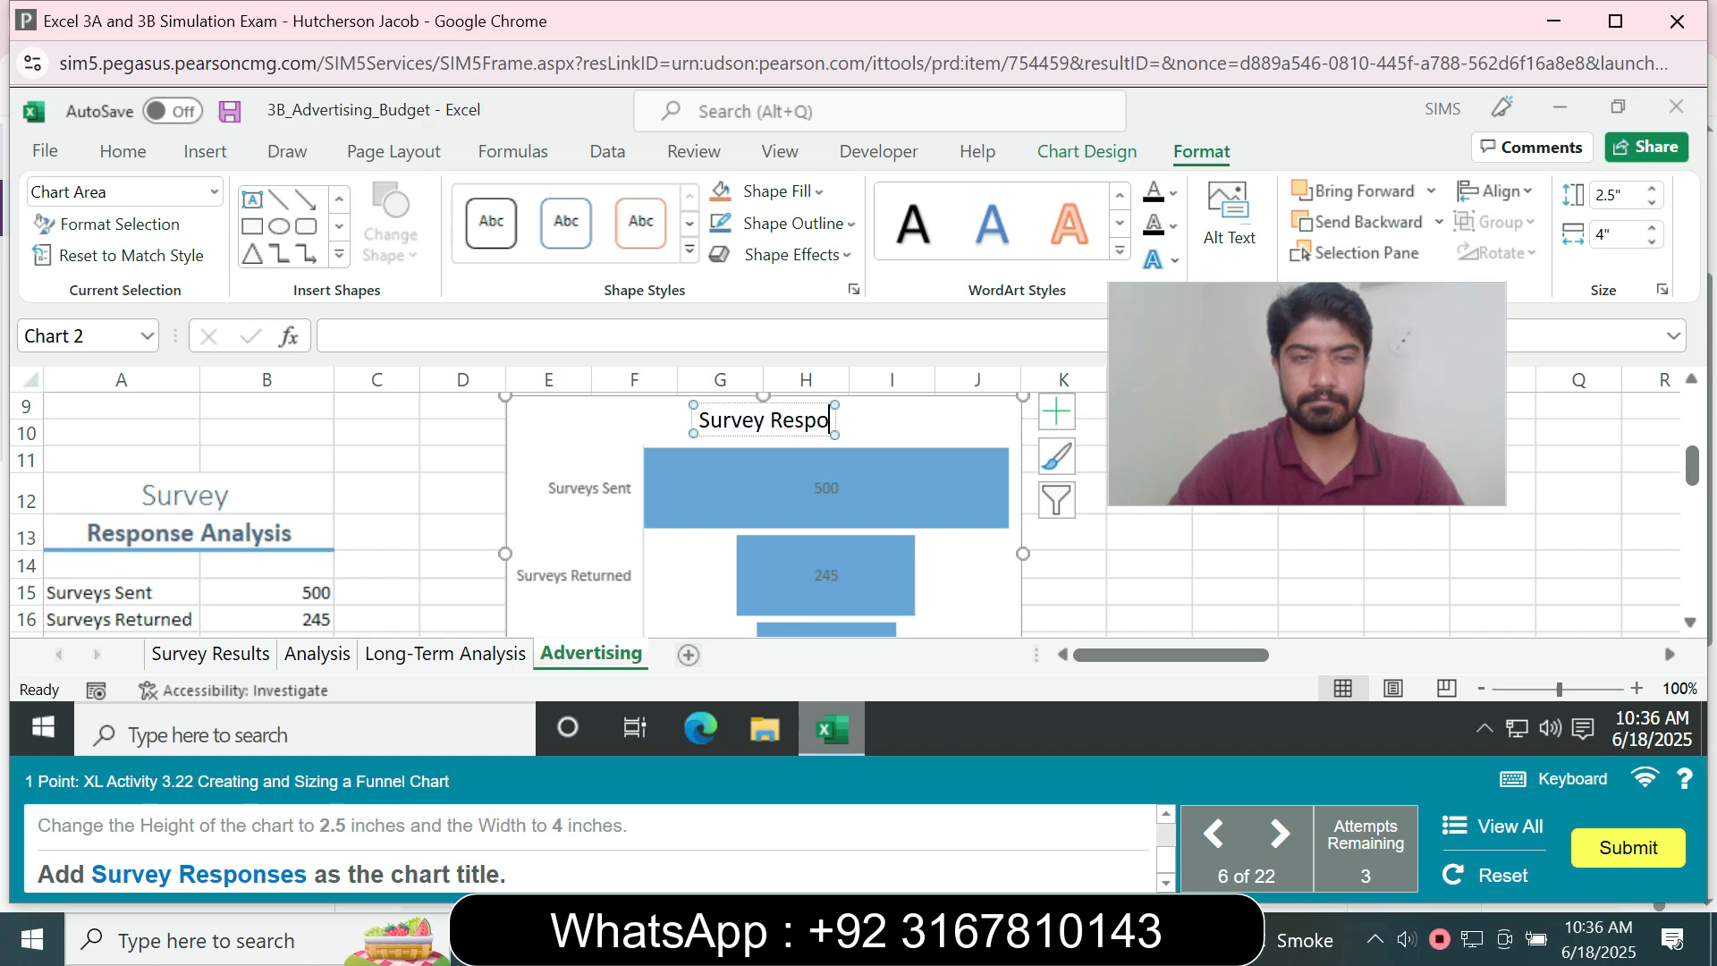
{"action": "type", "text": "nses"}
{"action": "key", "text": "Escape"}
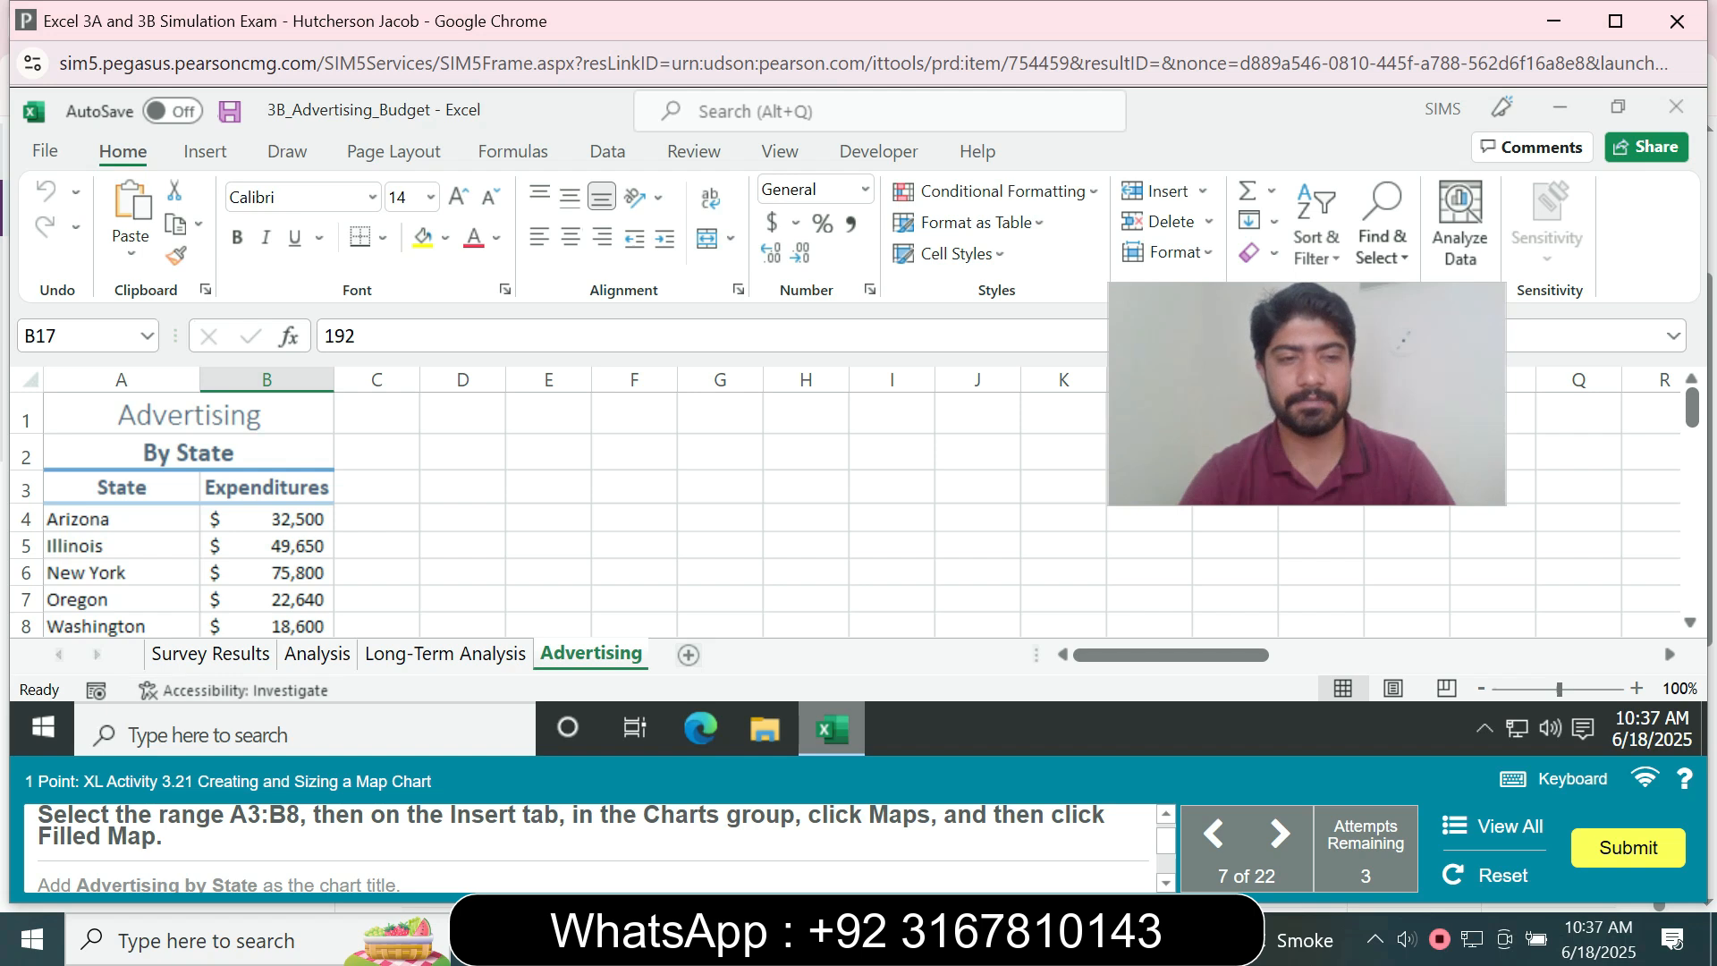
Select the range A3:B8 with the state names and expenditures on the Advertising sheet
{"action": "left_click", "coordinate": [78, 336]}
{"action": "type", "text": "A"}
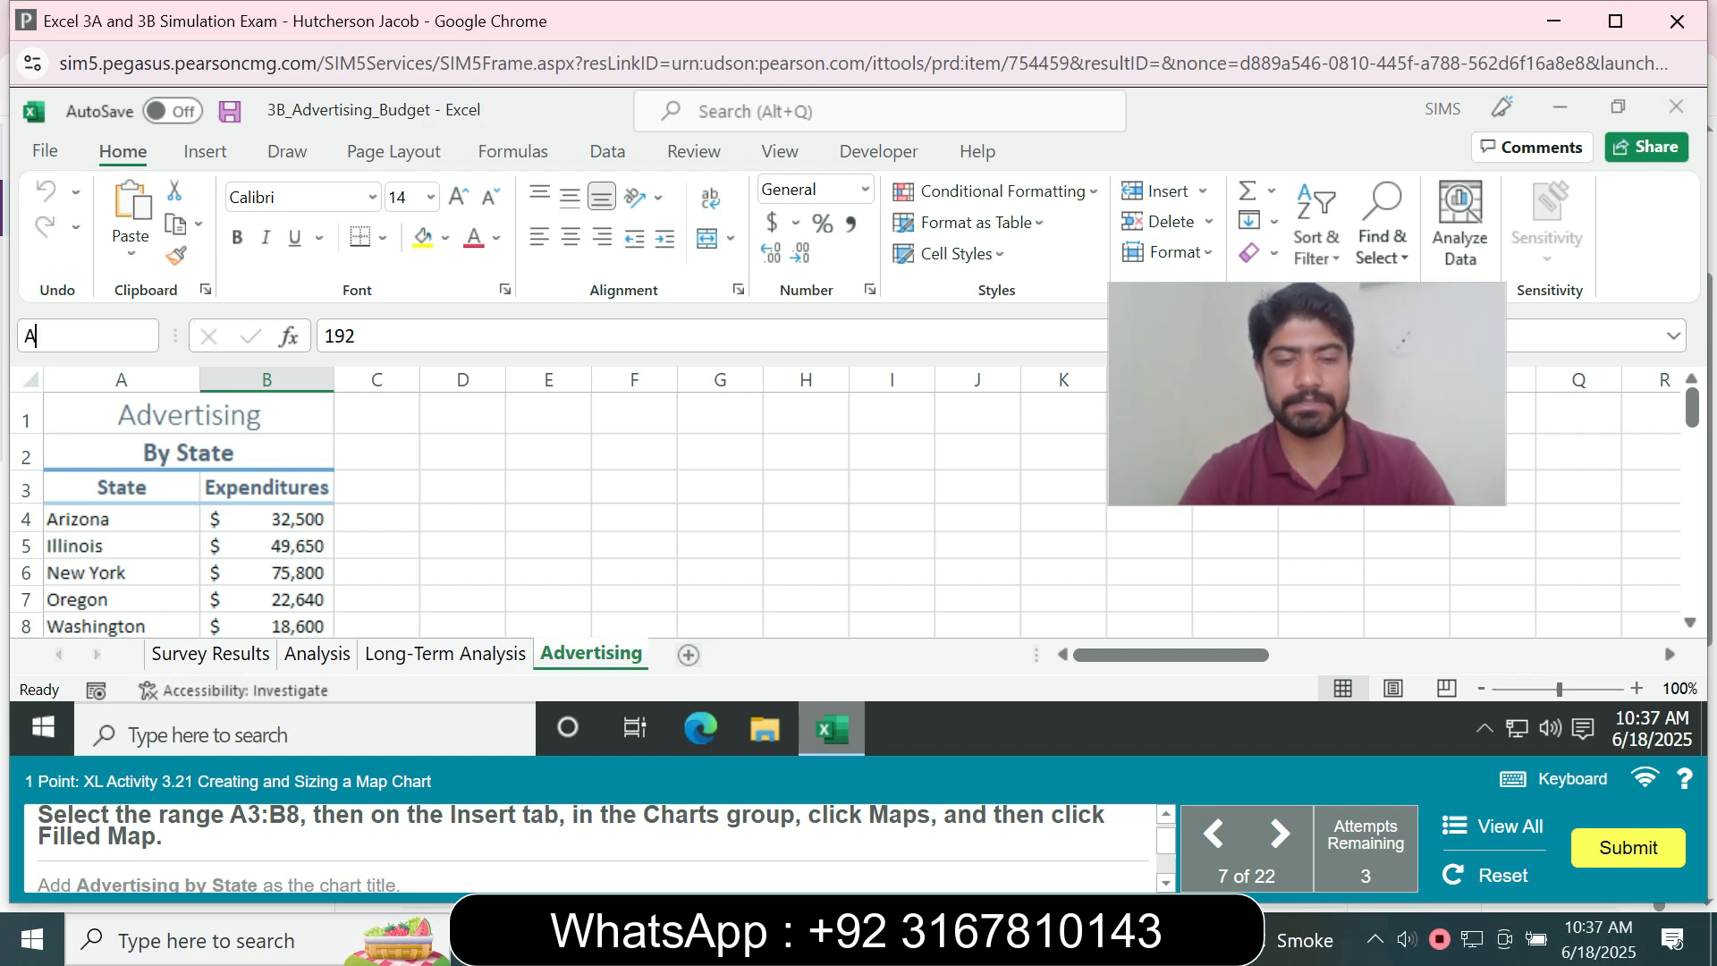
{"action": "type", "text": "3:B8"}
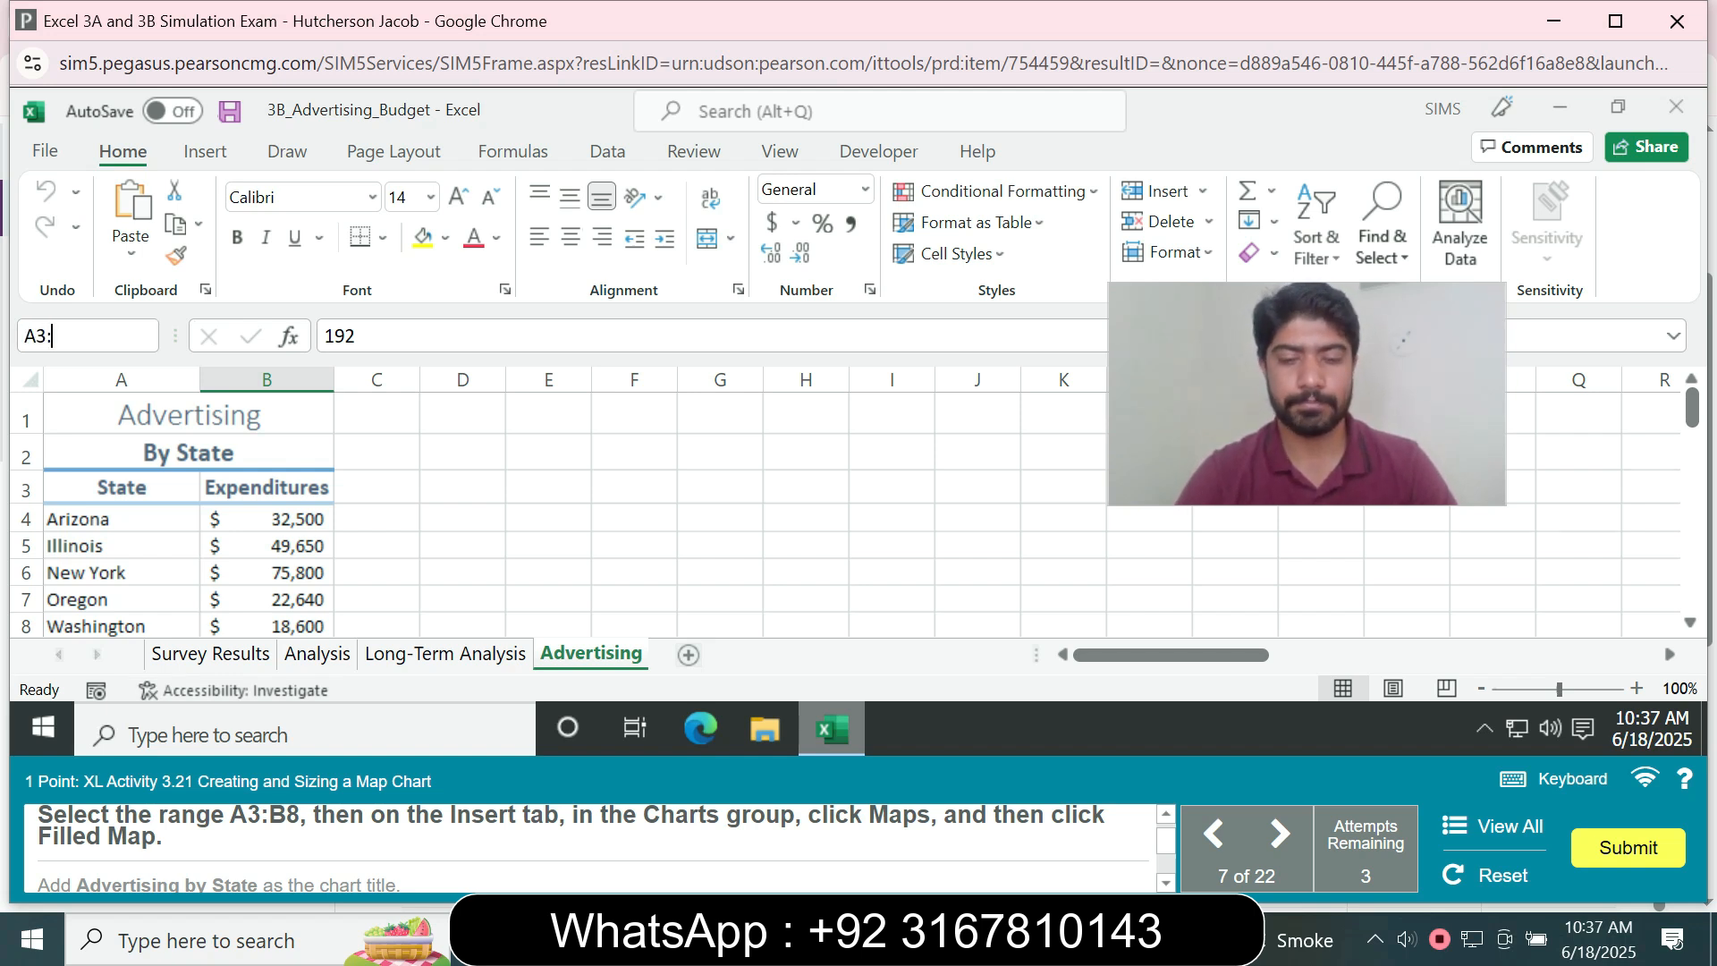
{"action": "key", "text": "Return"}
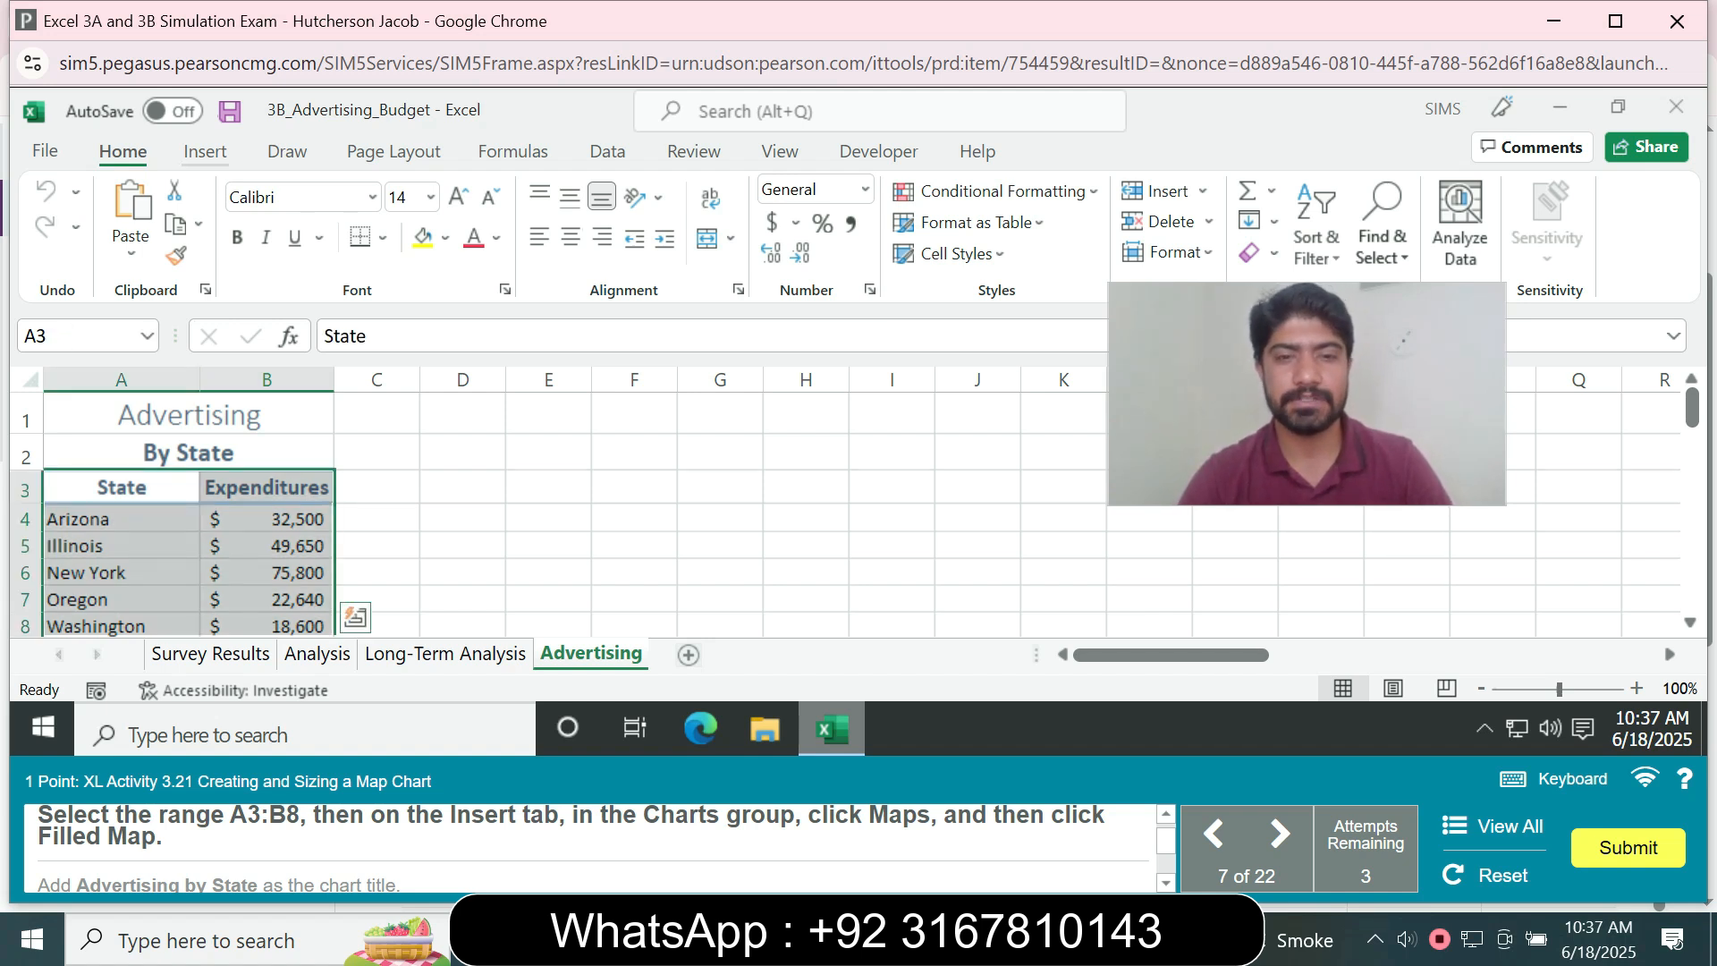
{"action": "left_click", "coordinate": [205, 151]}
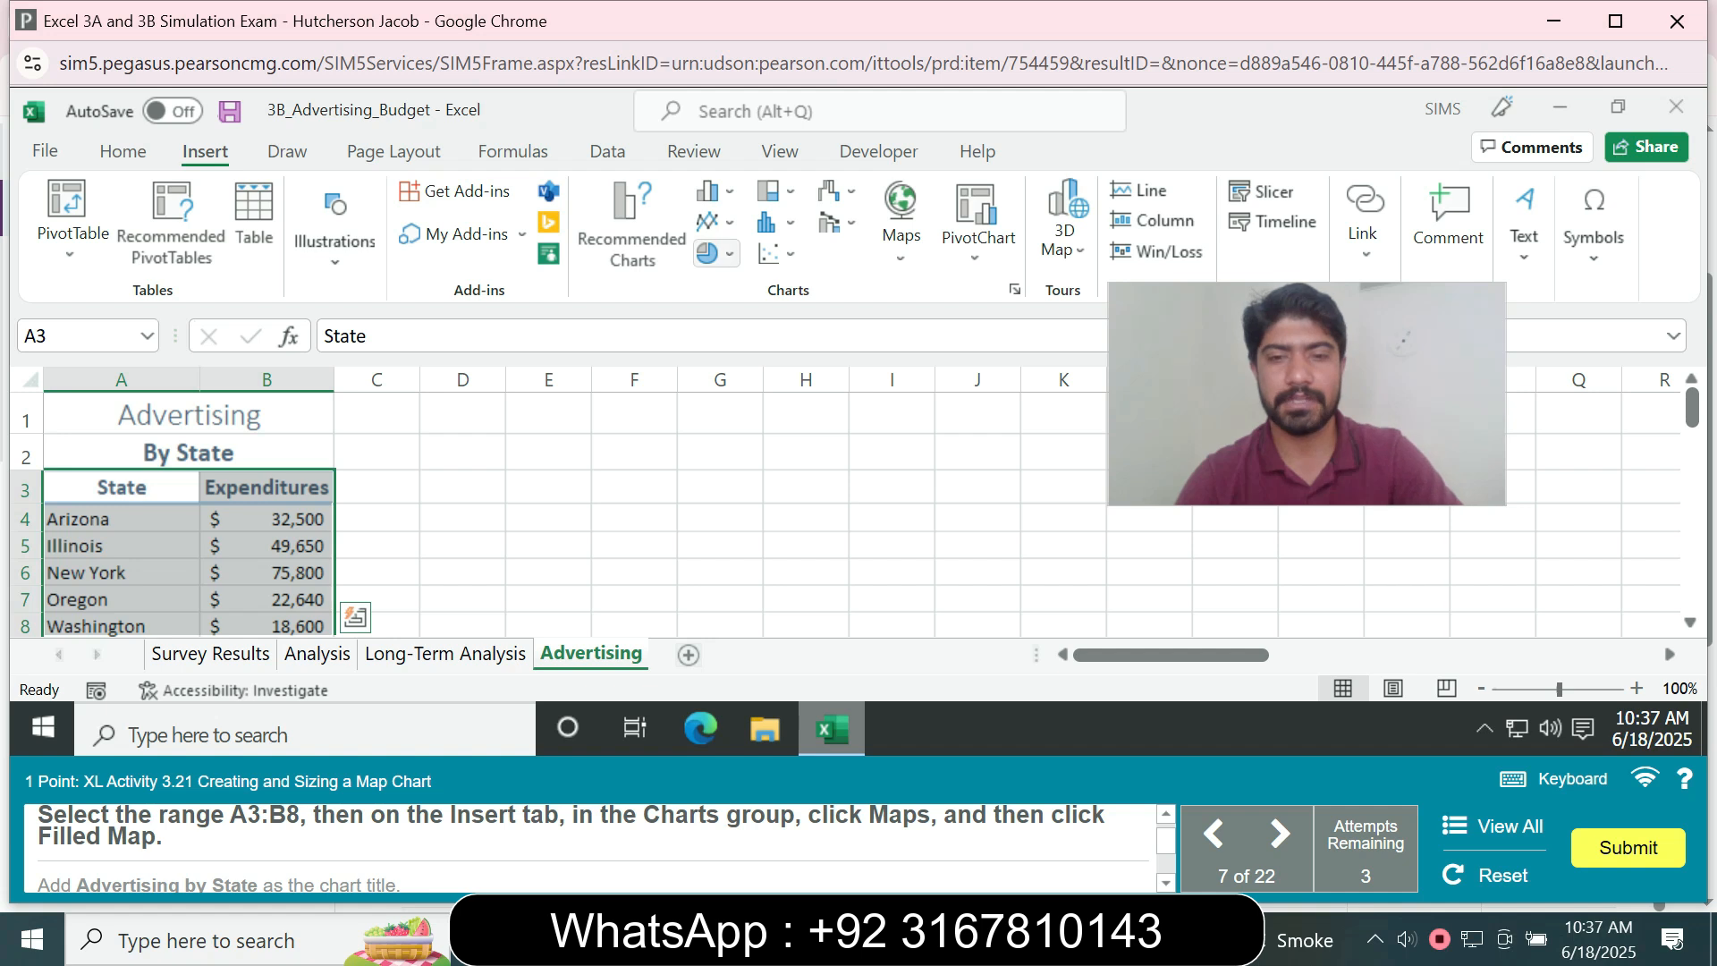
{"action": "left_click", "coordinate": [631, 223]}
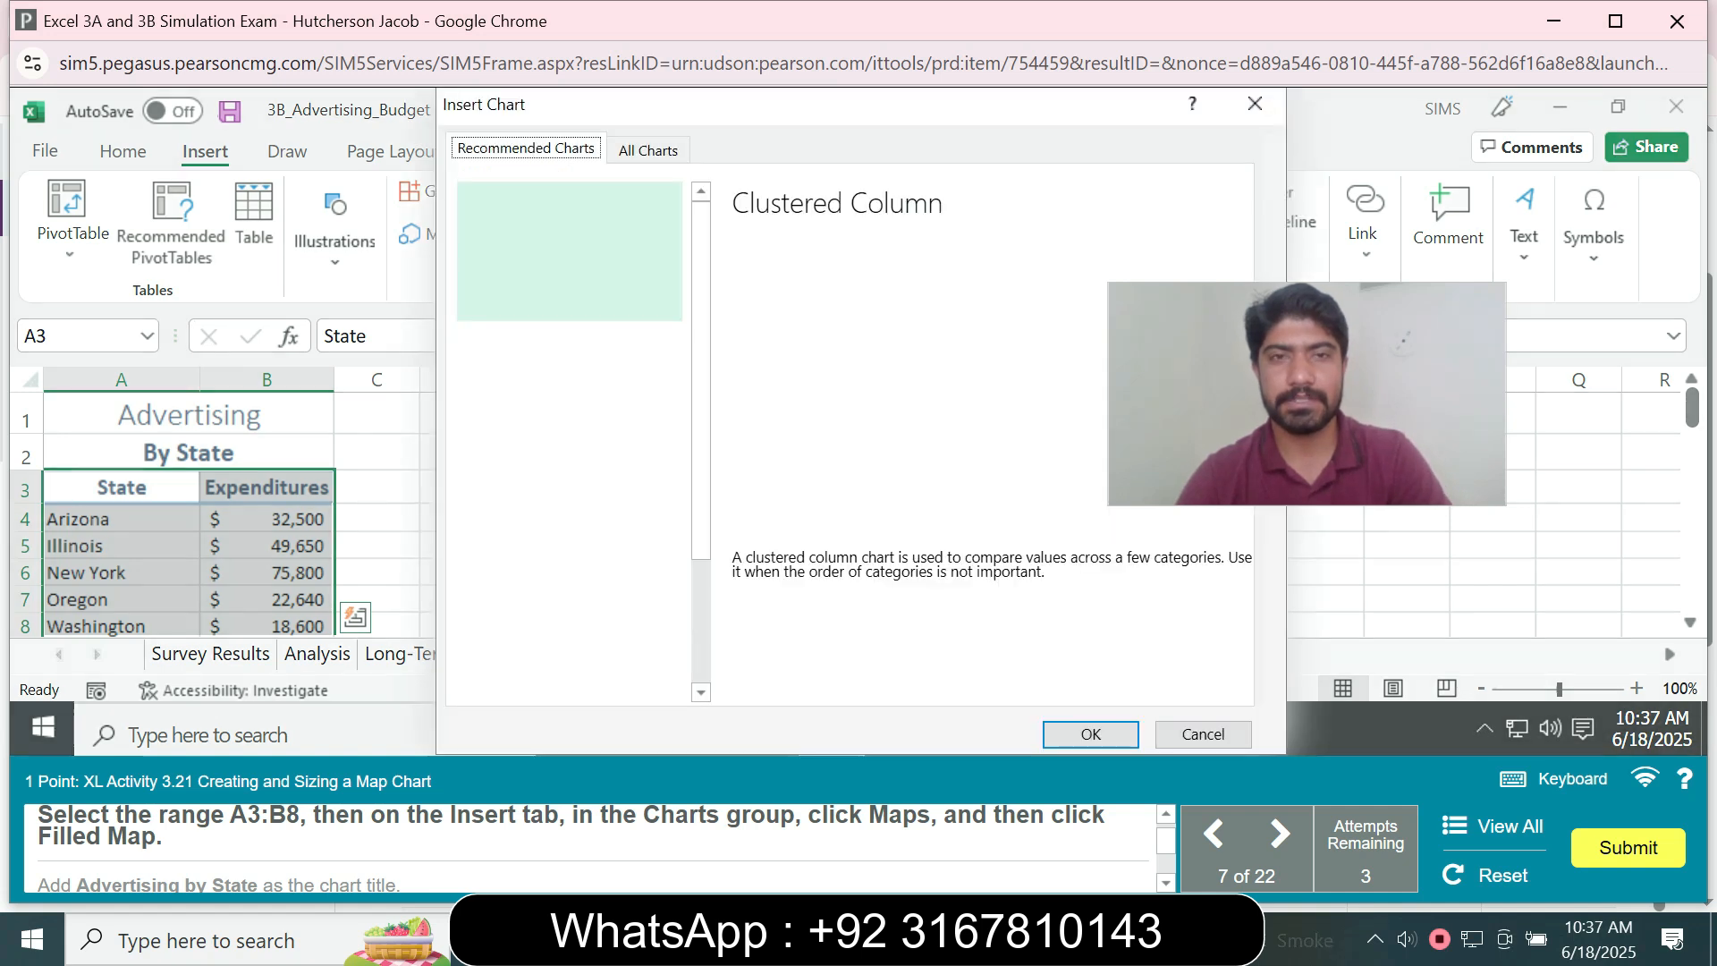
{"action": "left_click", "coordinate": [648, 149]}
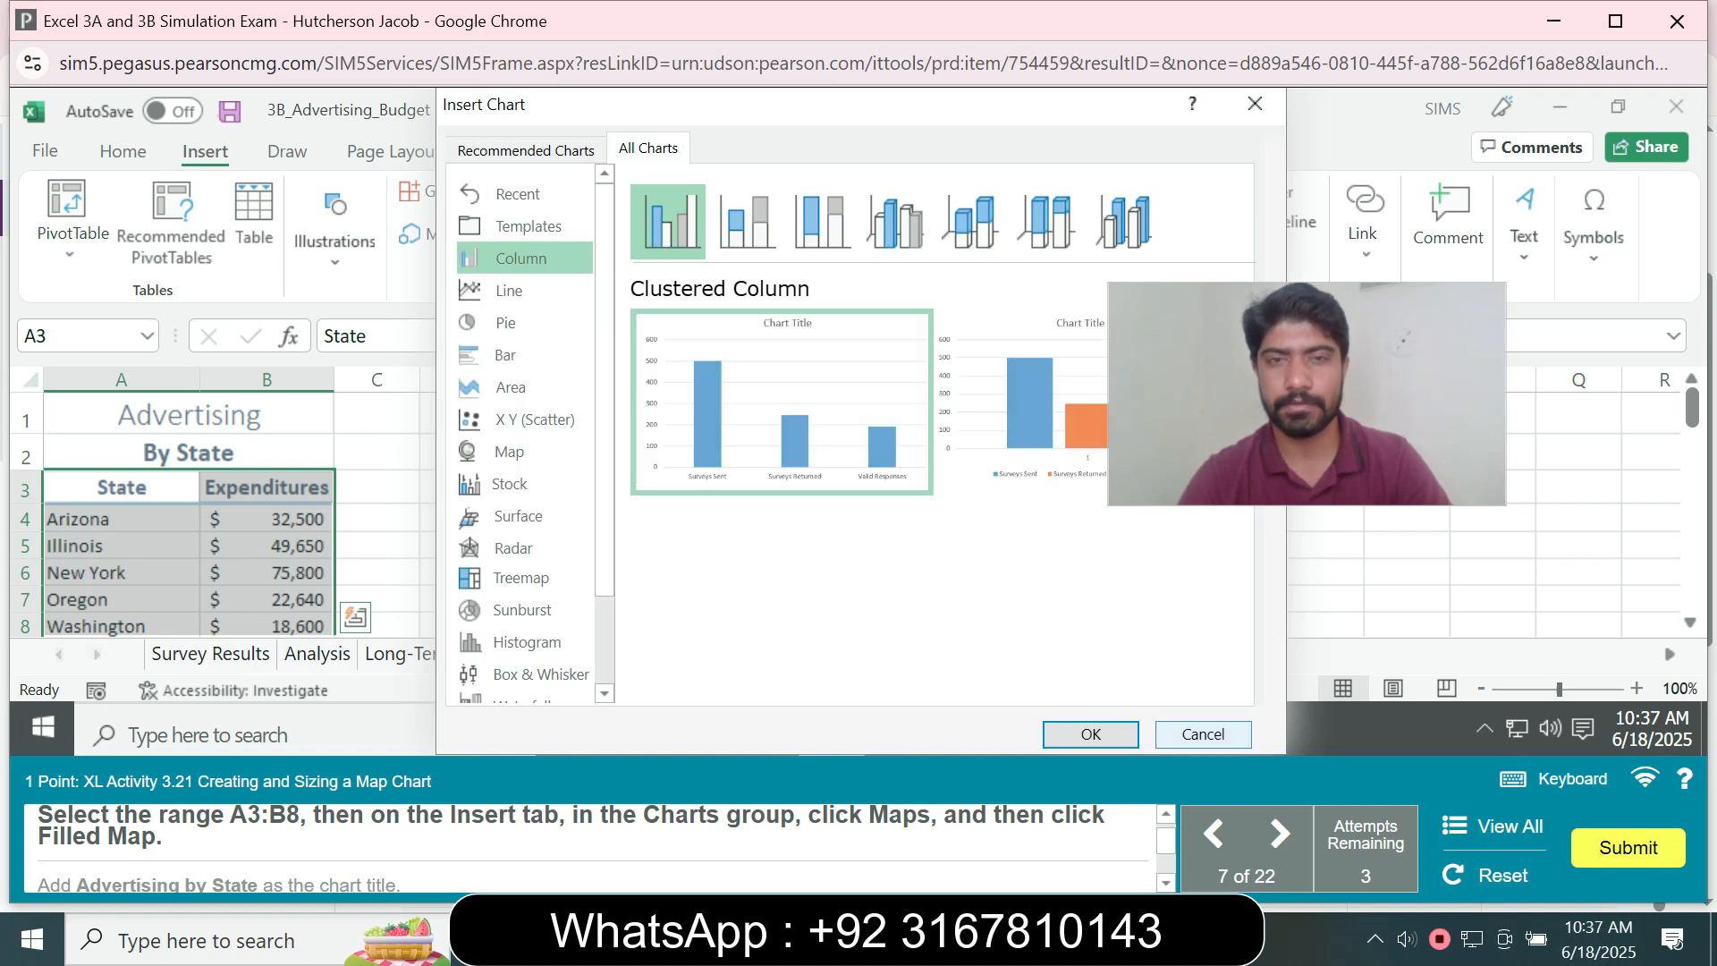
{"action": "left_click", "coordinate": [1203, 733]}
Insert a Filled Map chart from the selected state and expenditure data
{"action": "left_click", "coordinate": [900, 224]}
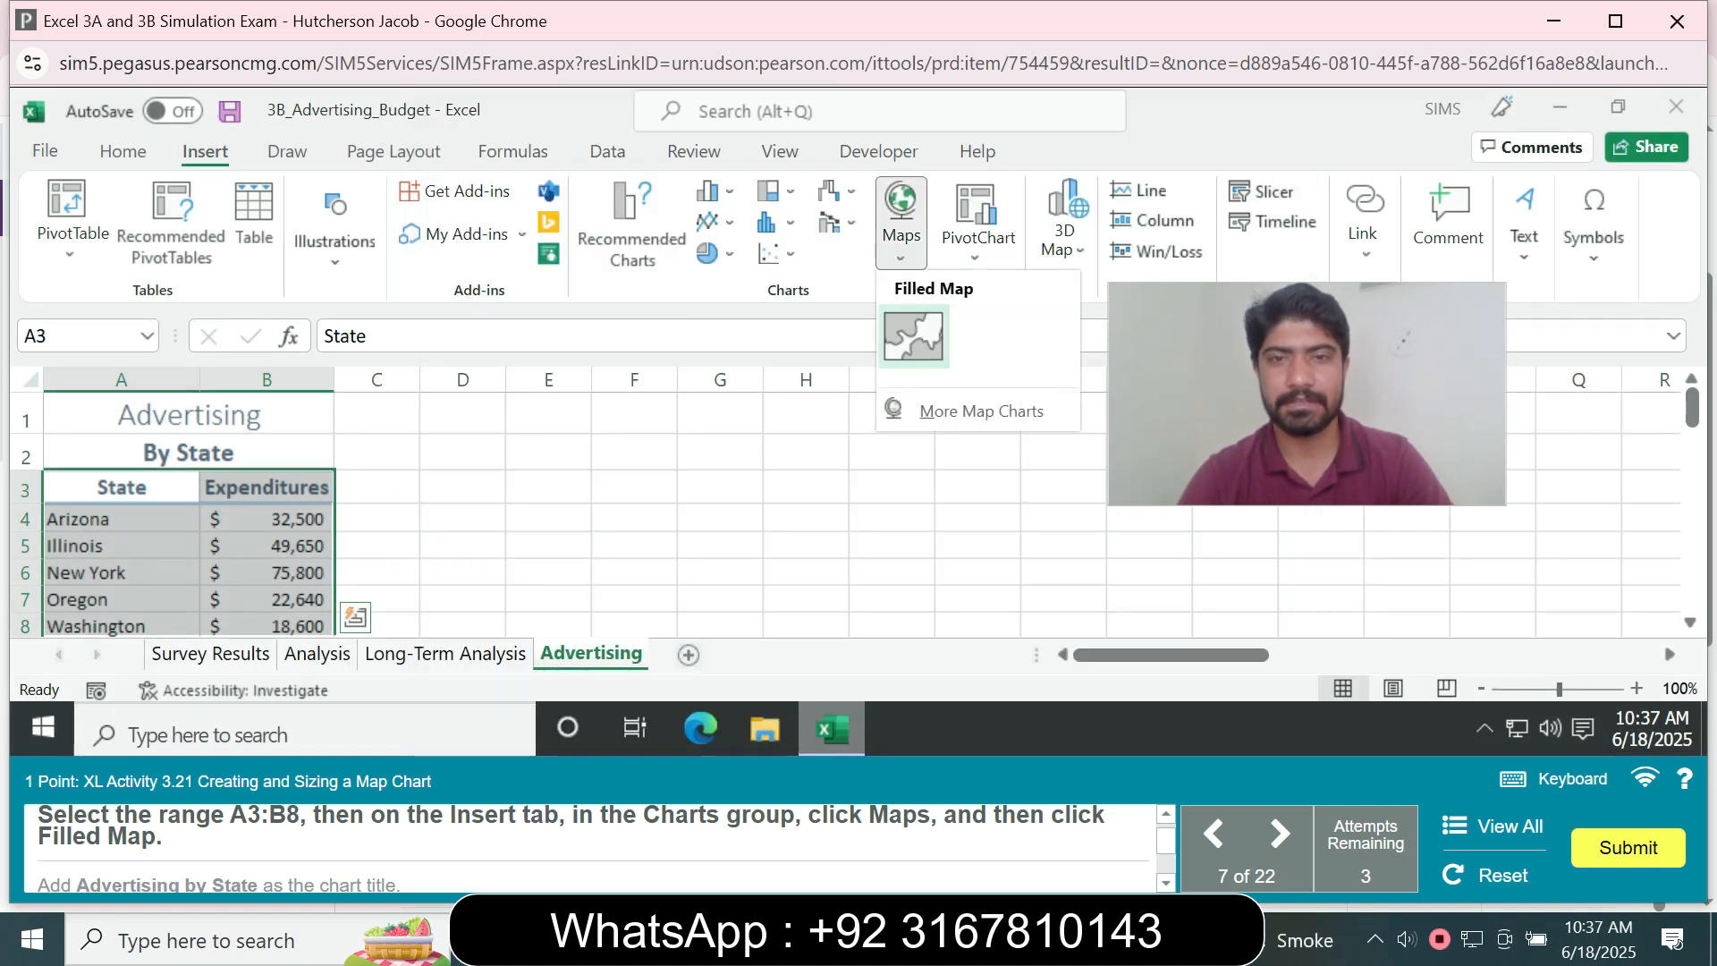
{"action": "left_click", "coordinate": [914, 336]}
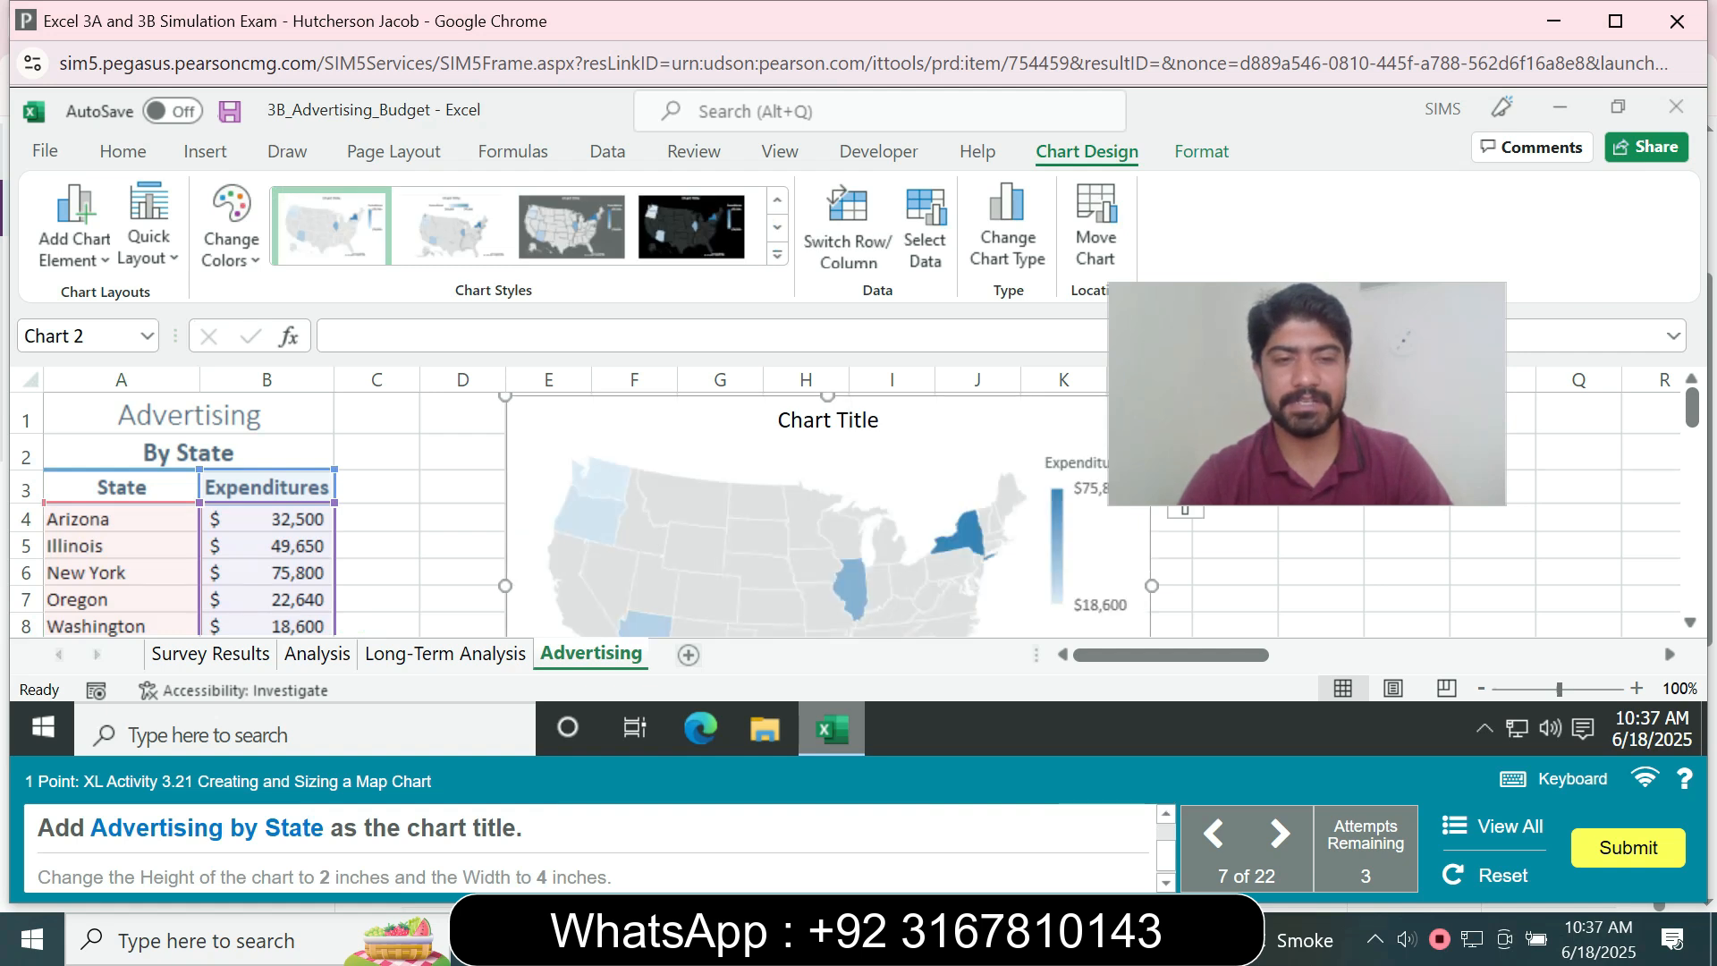
Replace the map chart's placeholder title with Advertising by State
{"action": "left_click", "coordinate": [814, 420]}
{"action": "left_click", "coordinate": [813, 420]}
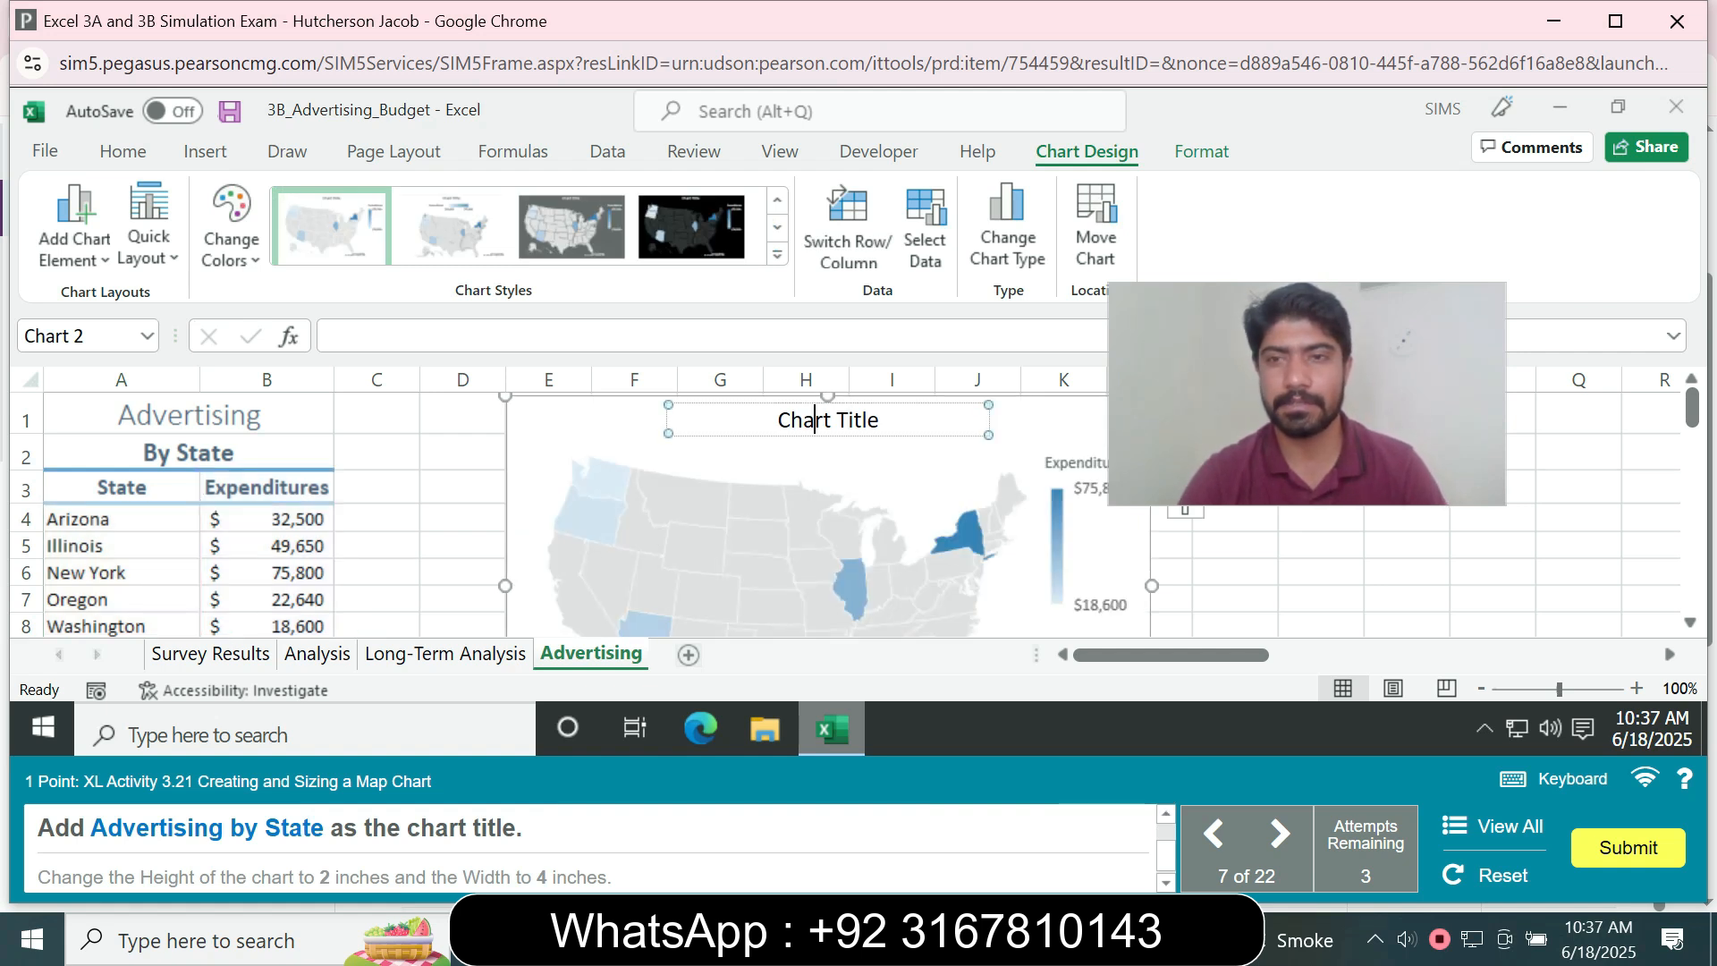
{"action": "key", "text": "ctrl+a"}
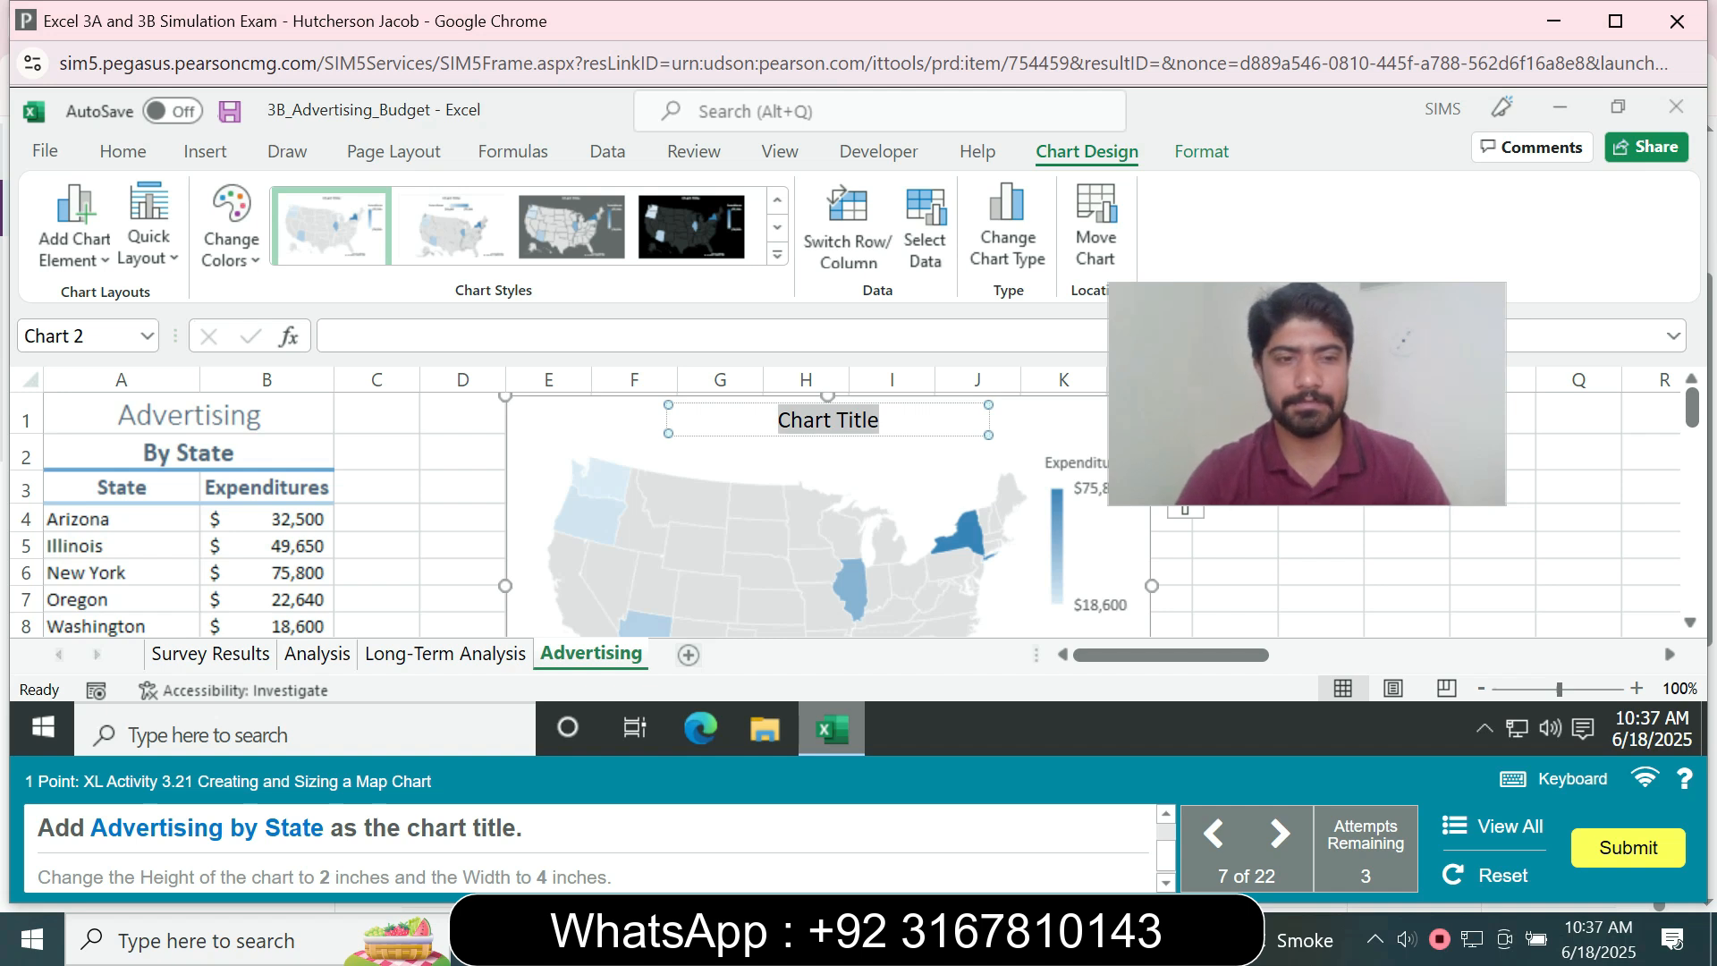
{"action": "type", "text": "Ad"}
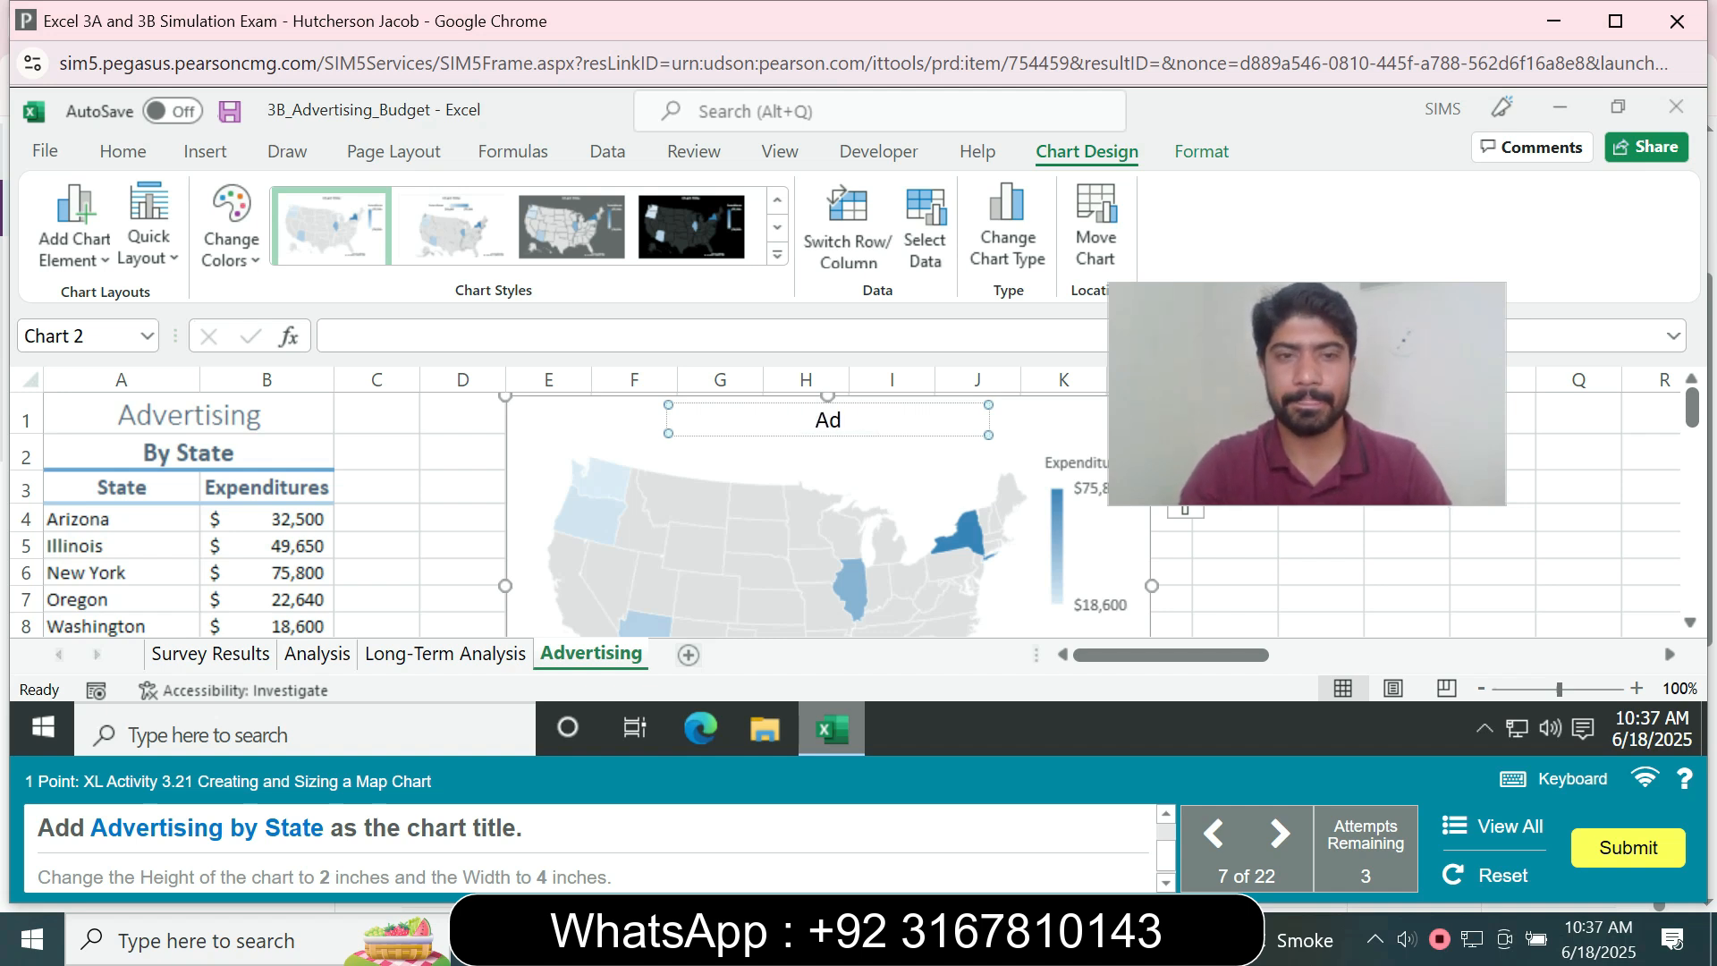
{"action": "type", "text": "ver"}
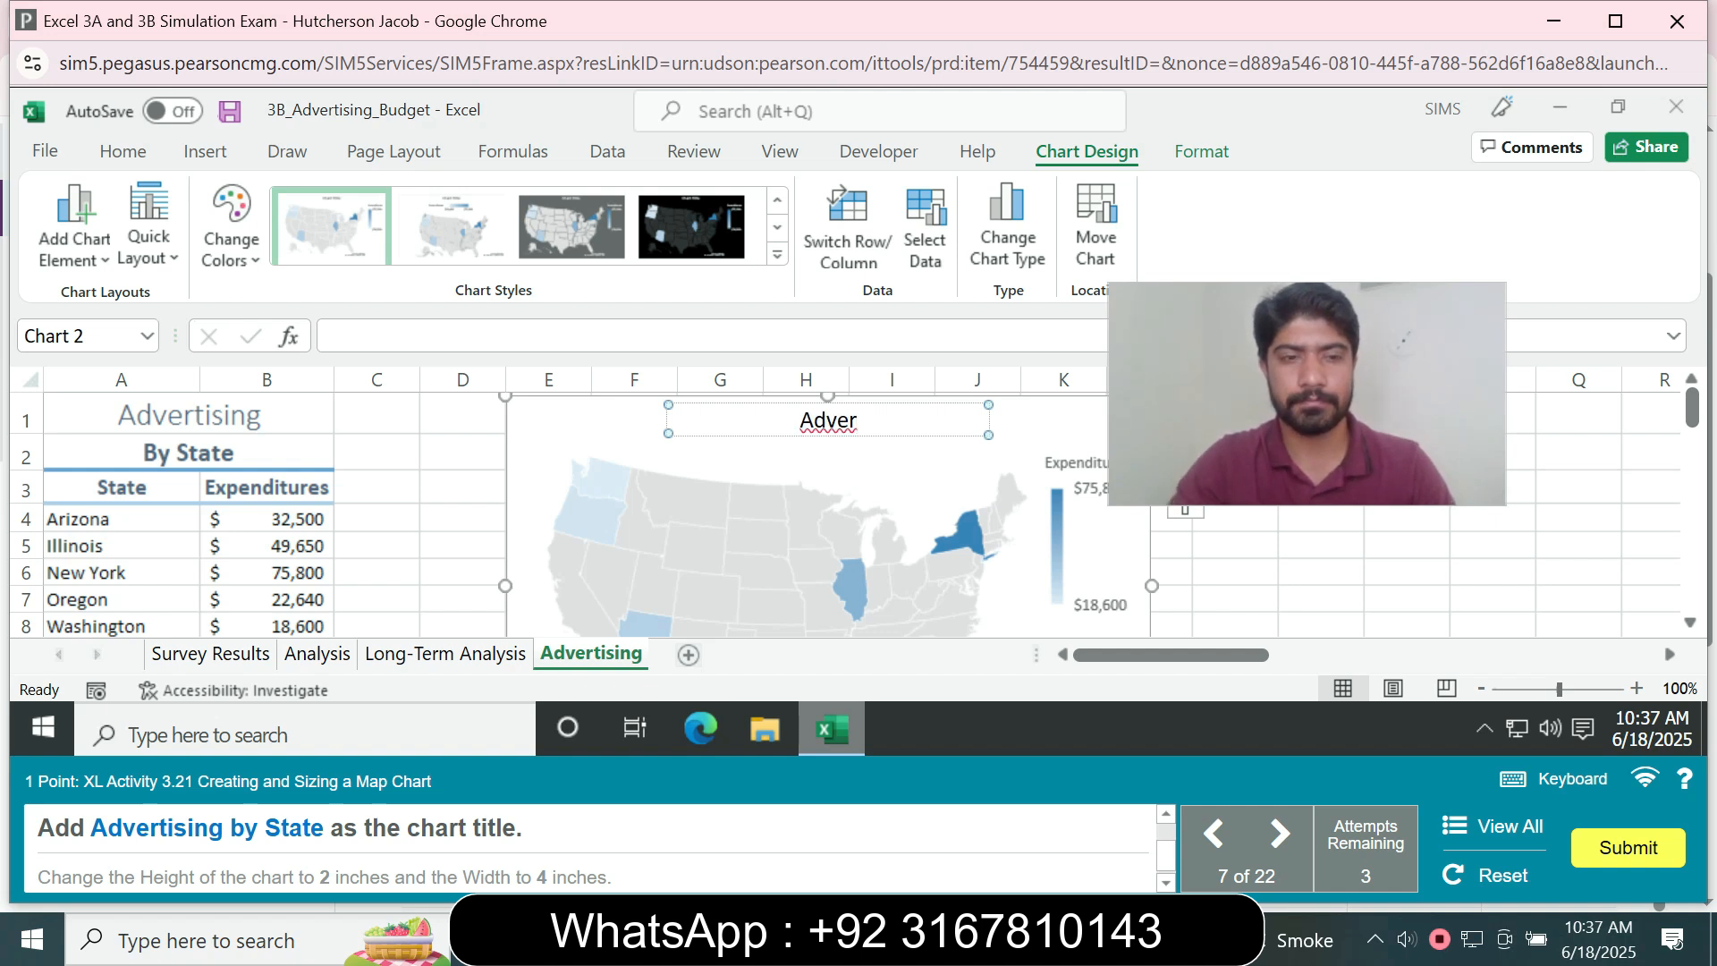
{"action": "type", "text": "tisi"}
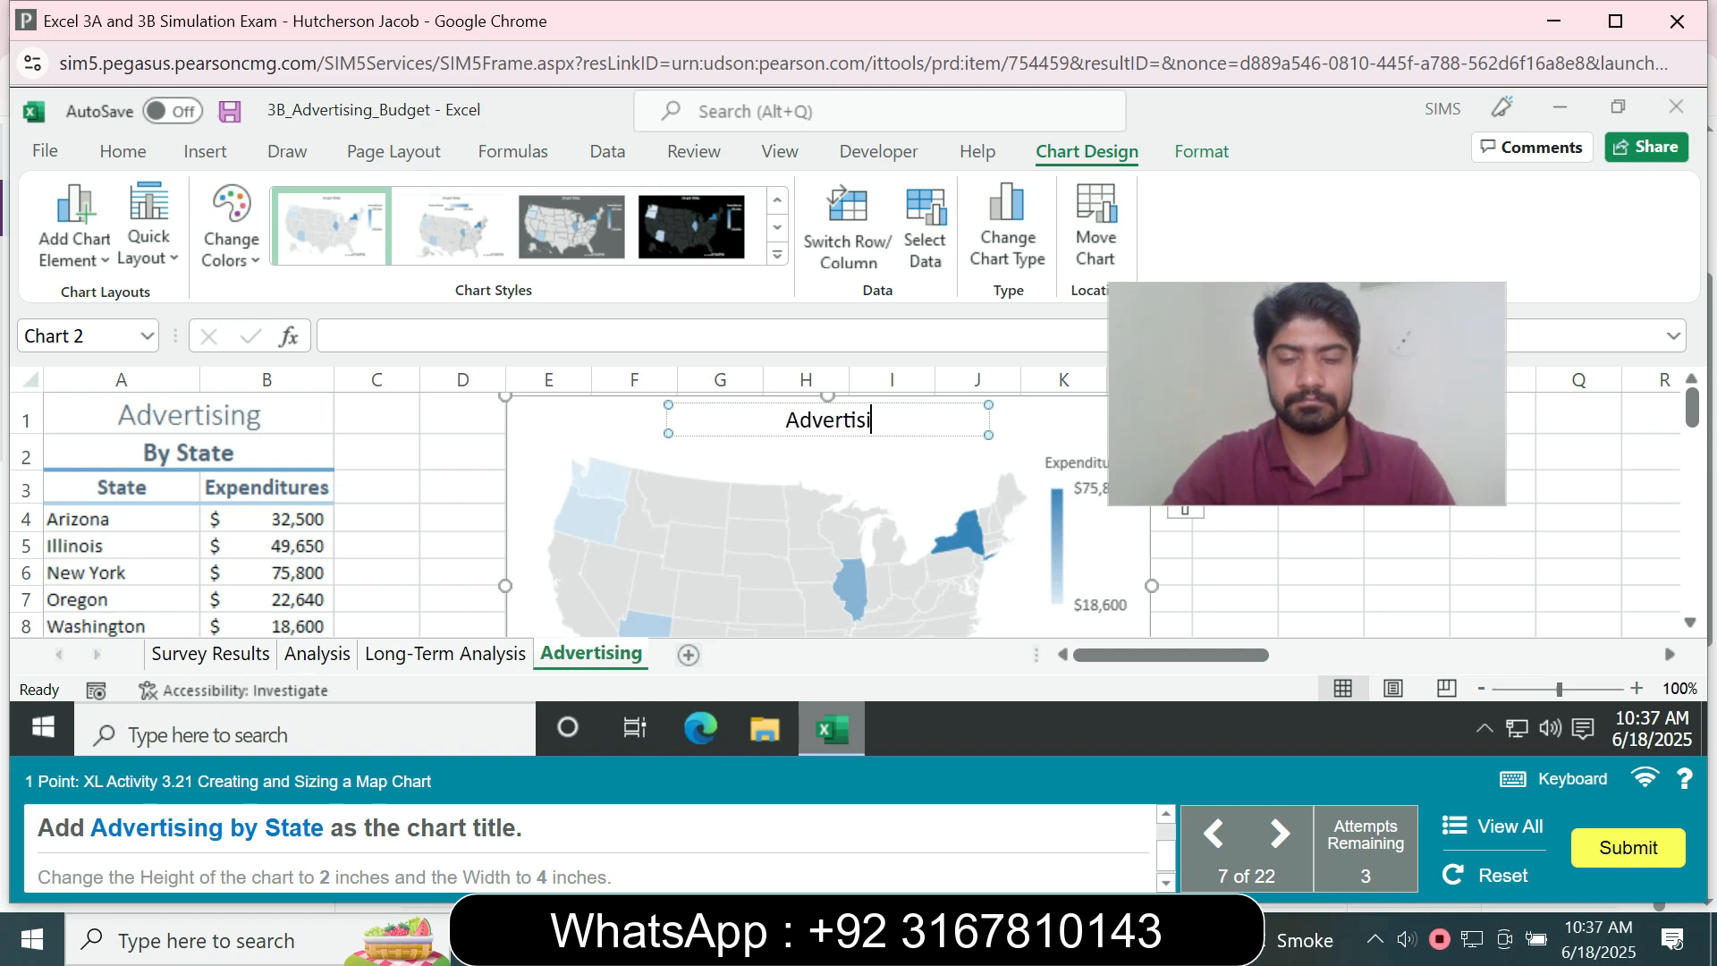
{"action": "type", "text": "ng by "}
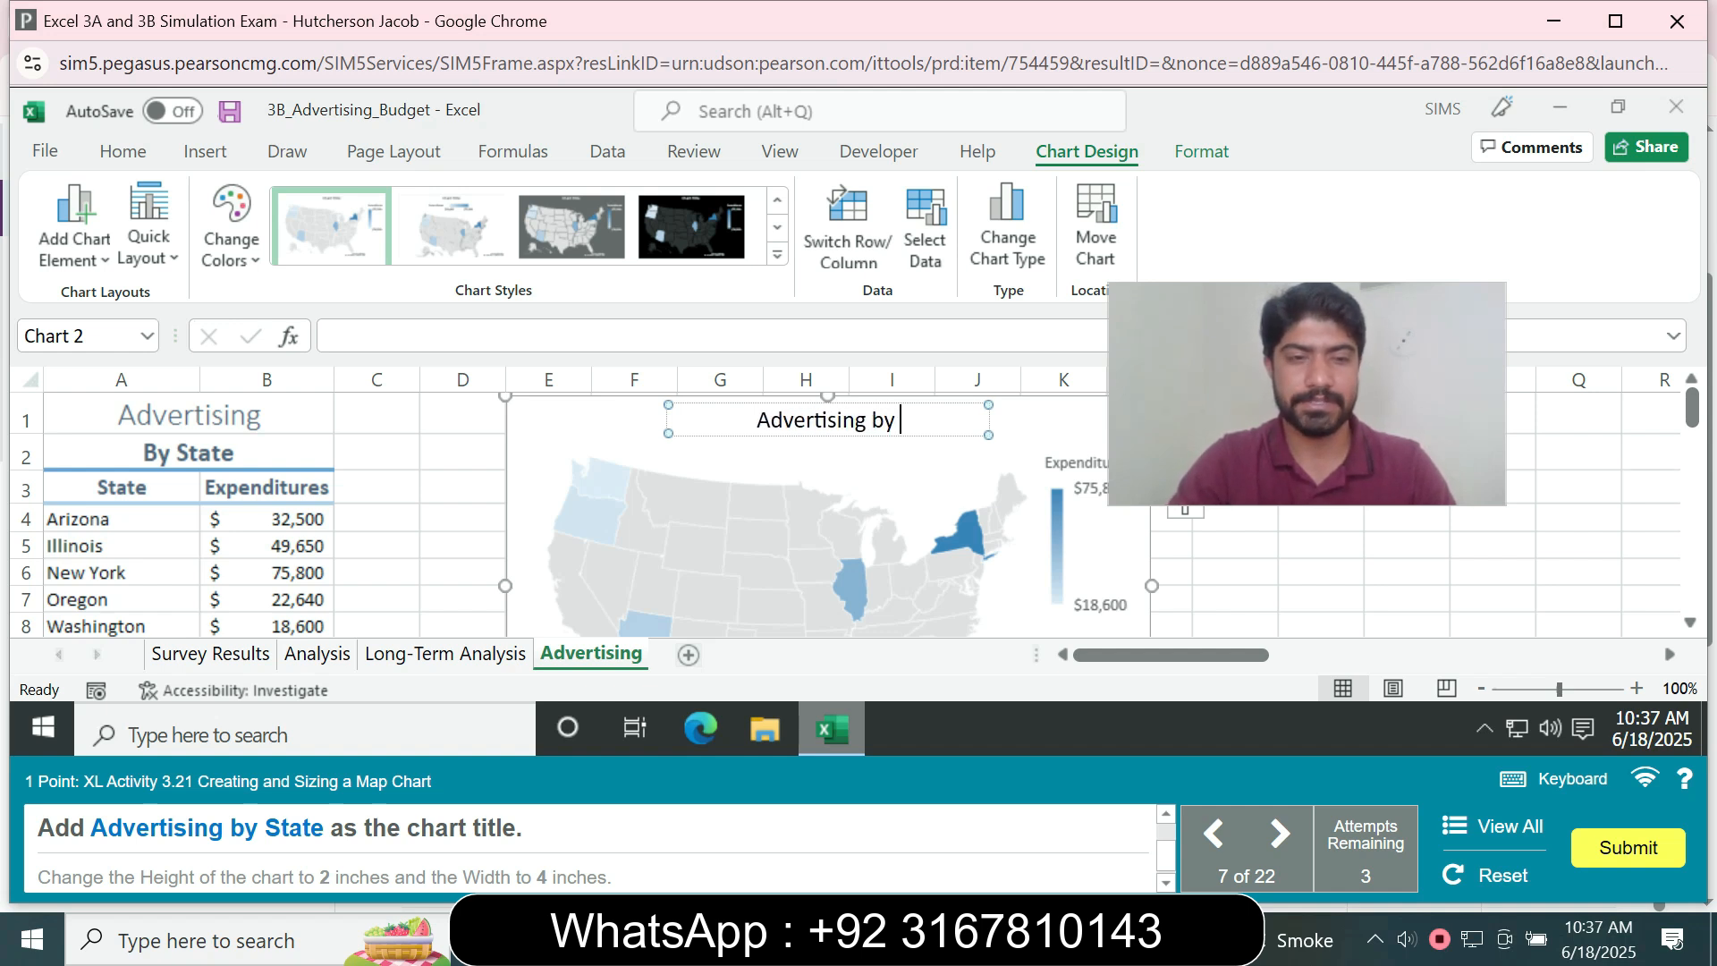
{"action": "type", "text": "St"}
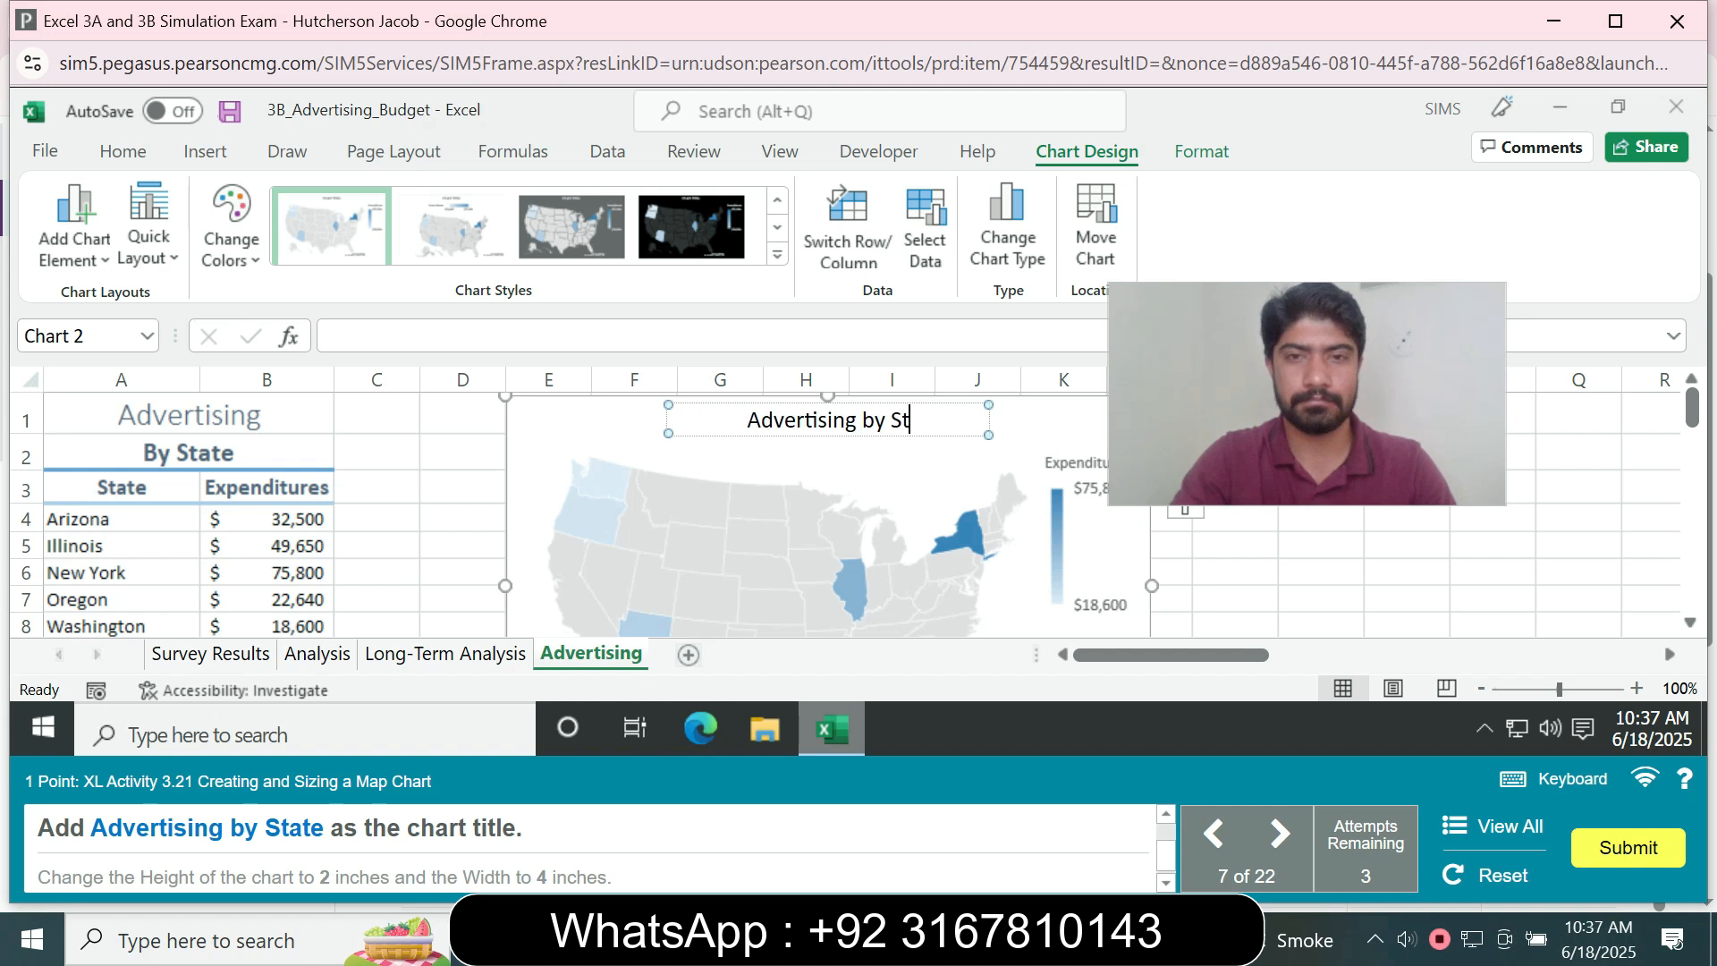
{"action": "type", "text": "ate"}
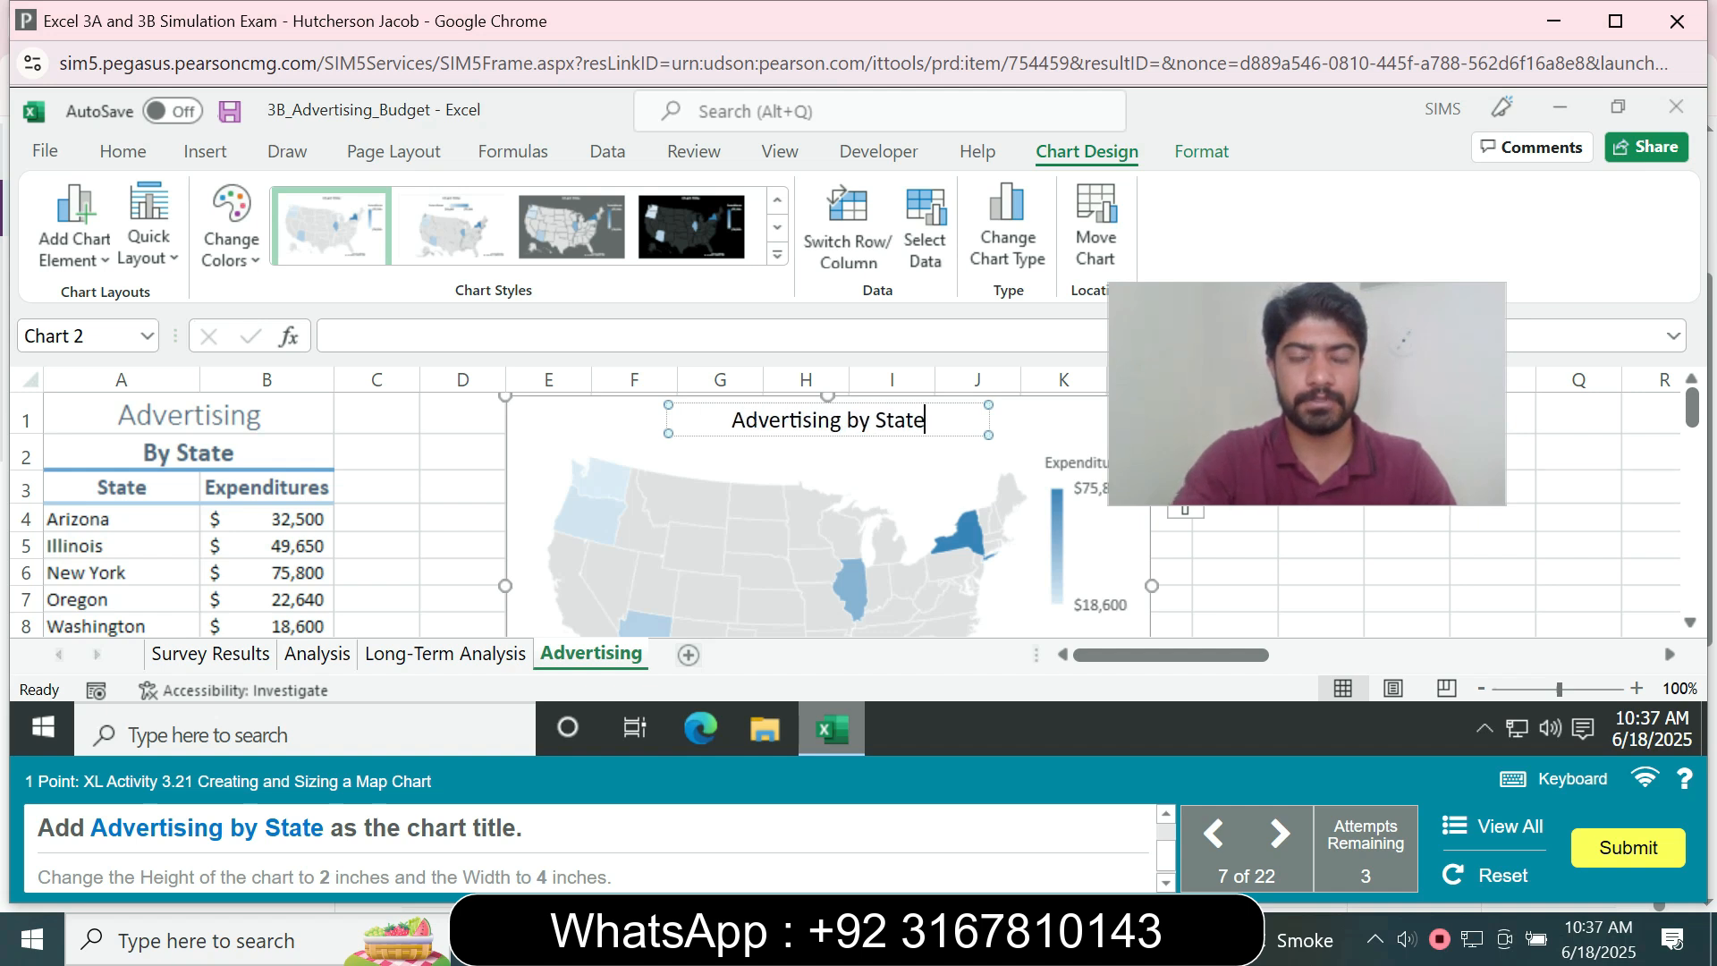
{"action": "key", "text": "Return"}
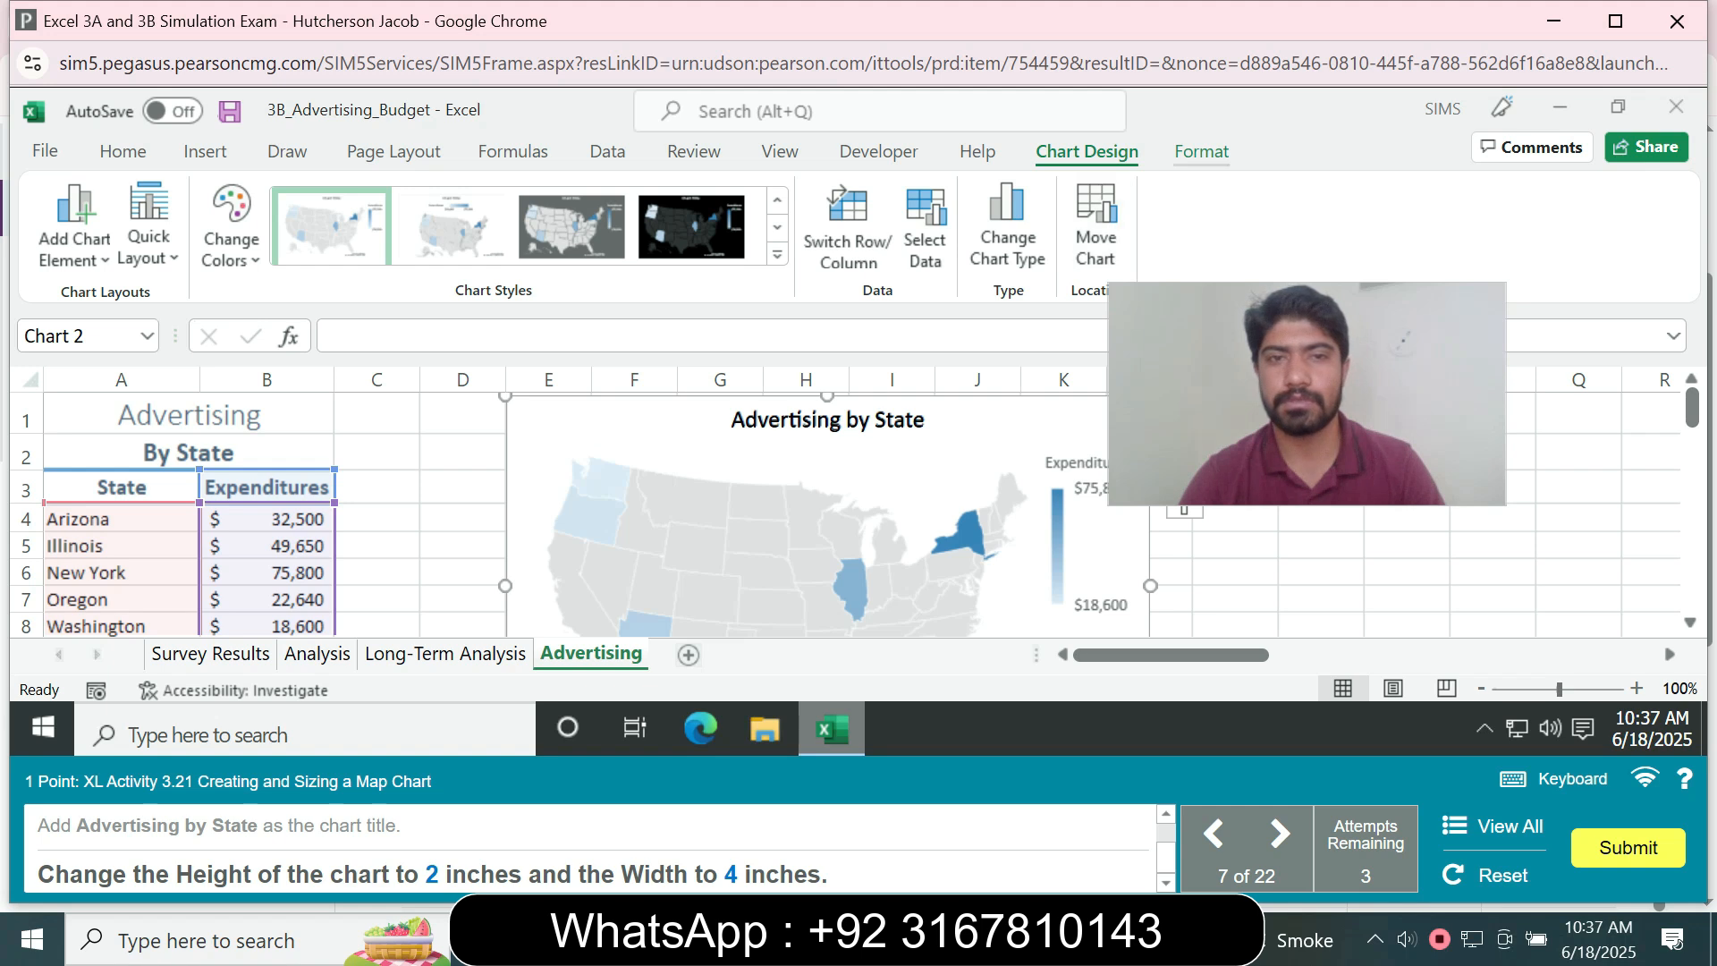
Set the map chart's height to 2 inches and its width to 4 inches
{"action": "left_click", "coordinate": [1201, 151]}
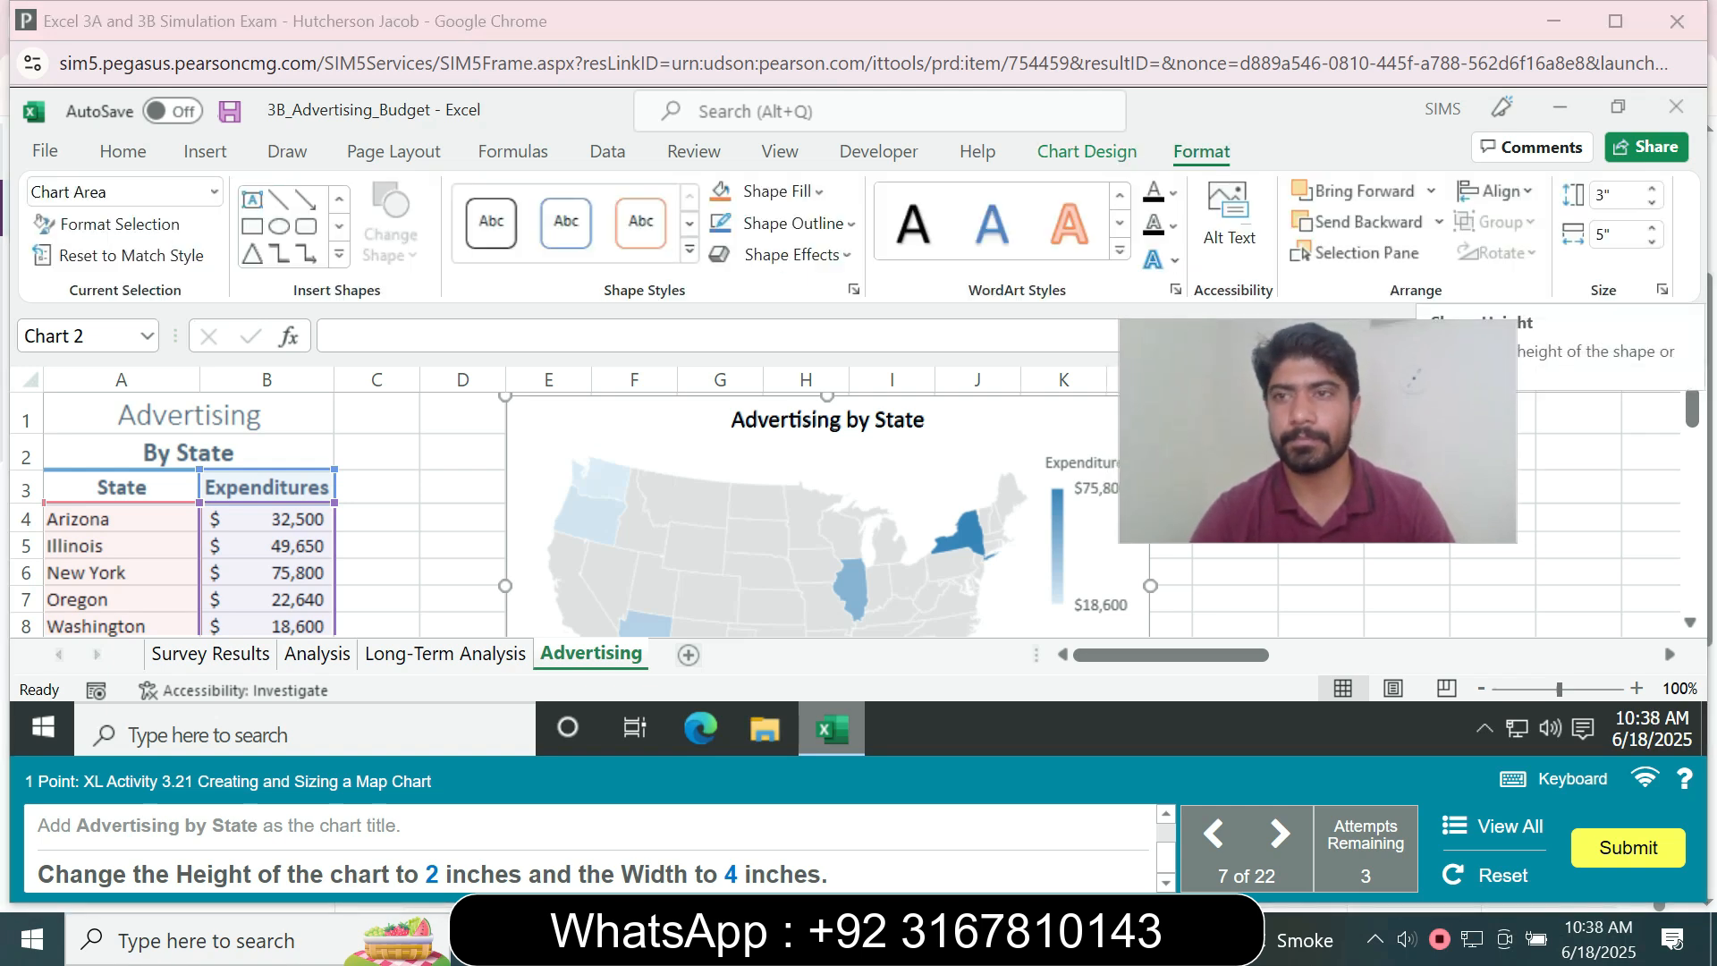
{"action": "left_click", "coordinate": [1616, 195]}
{"action": "type", "text": "2"}
{"action": "left_click", "coordinate": [1617, 234]}
{"action": "type", "text": "4"}
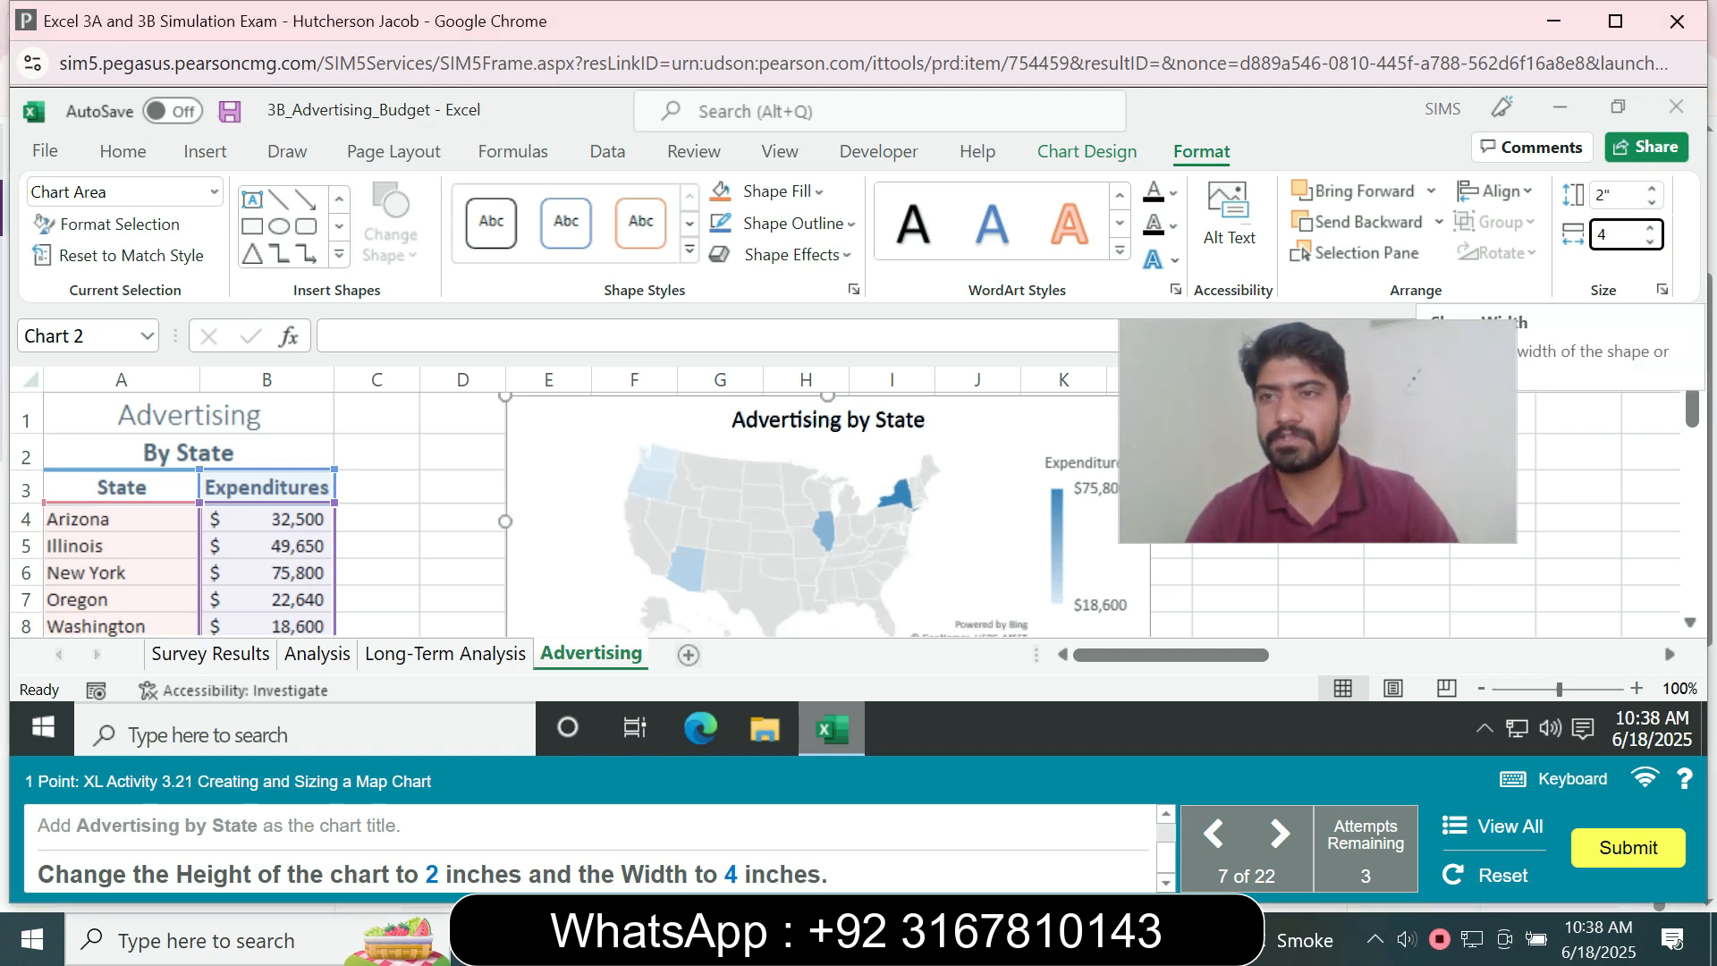
{"action": "key", "text": "Return"}
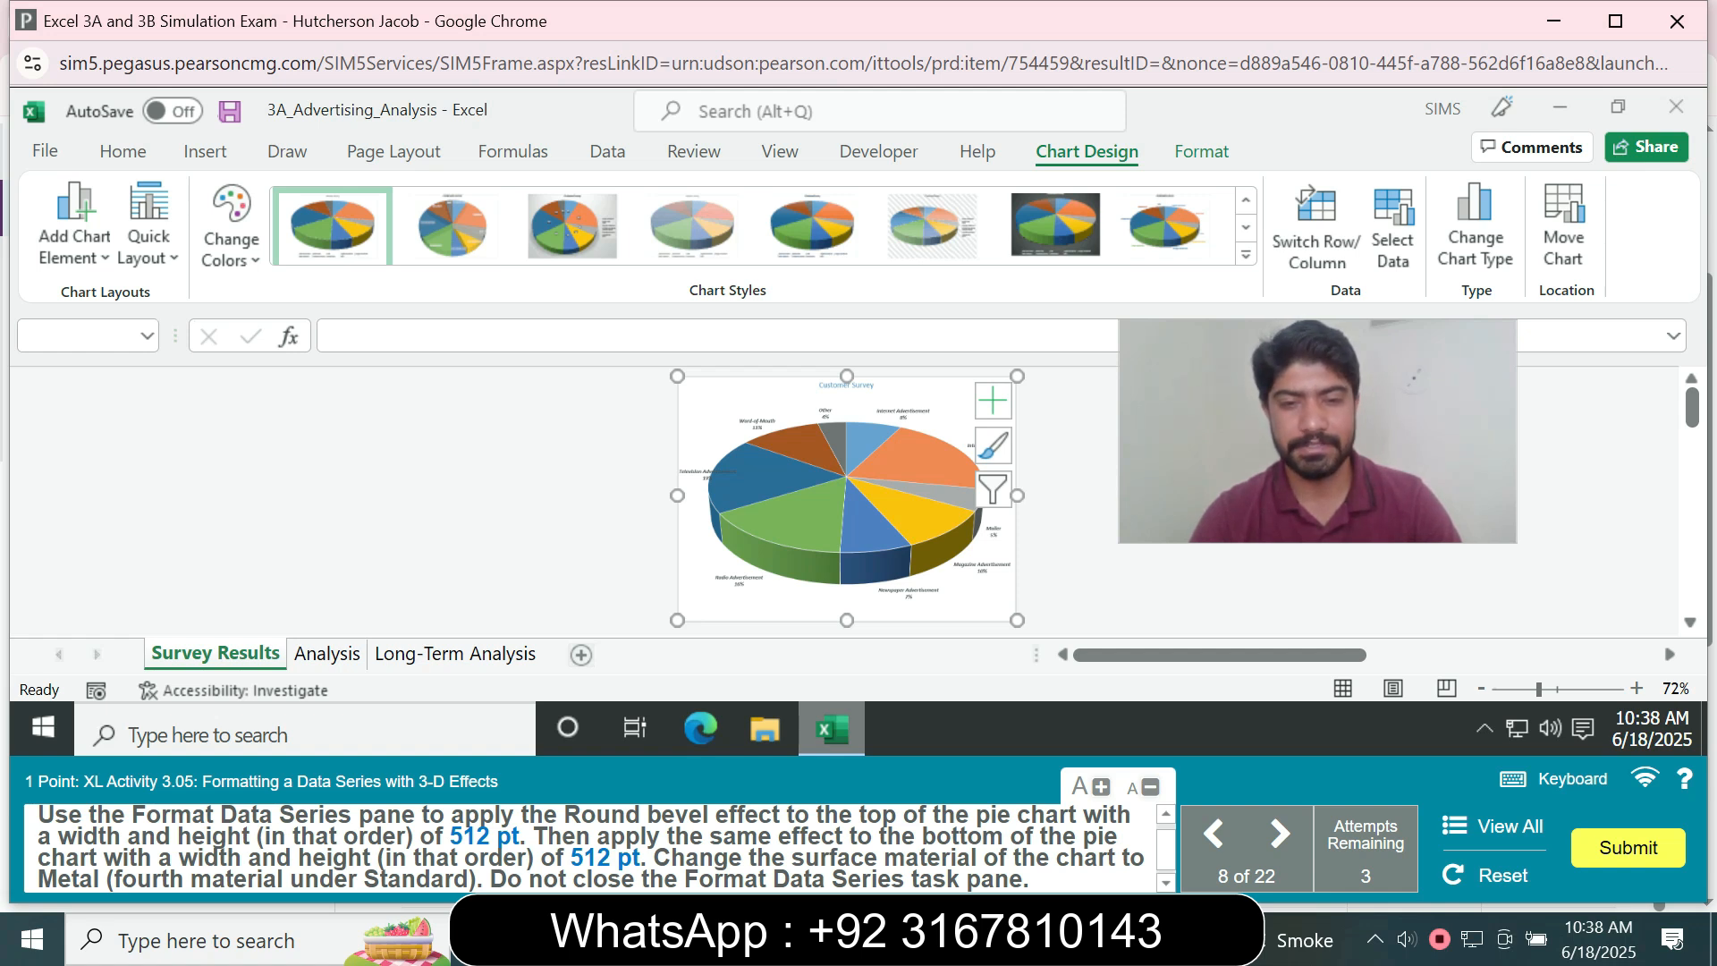
Open the 3-D Format settings for the pie chart's data series on the Survey Results sheet
{"action": "left_click", "coordinate": [827, 507]}
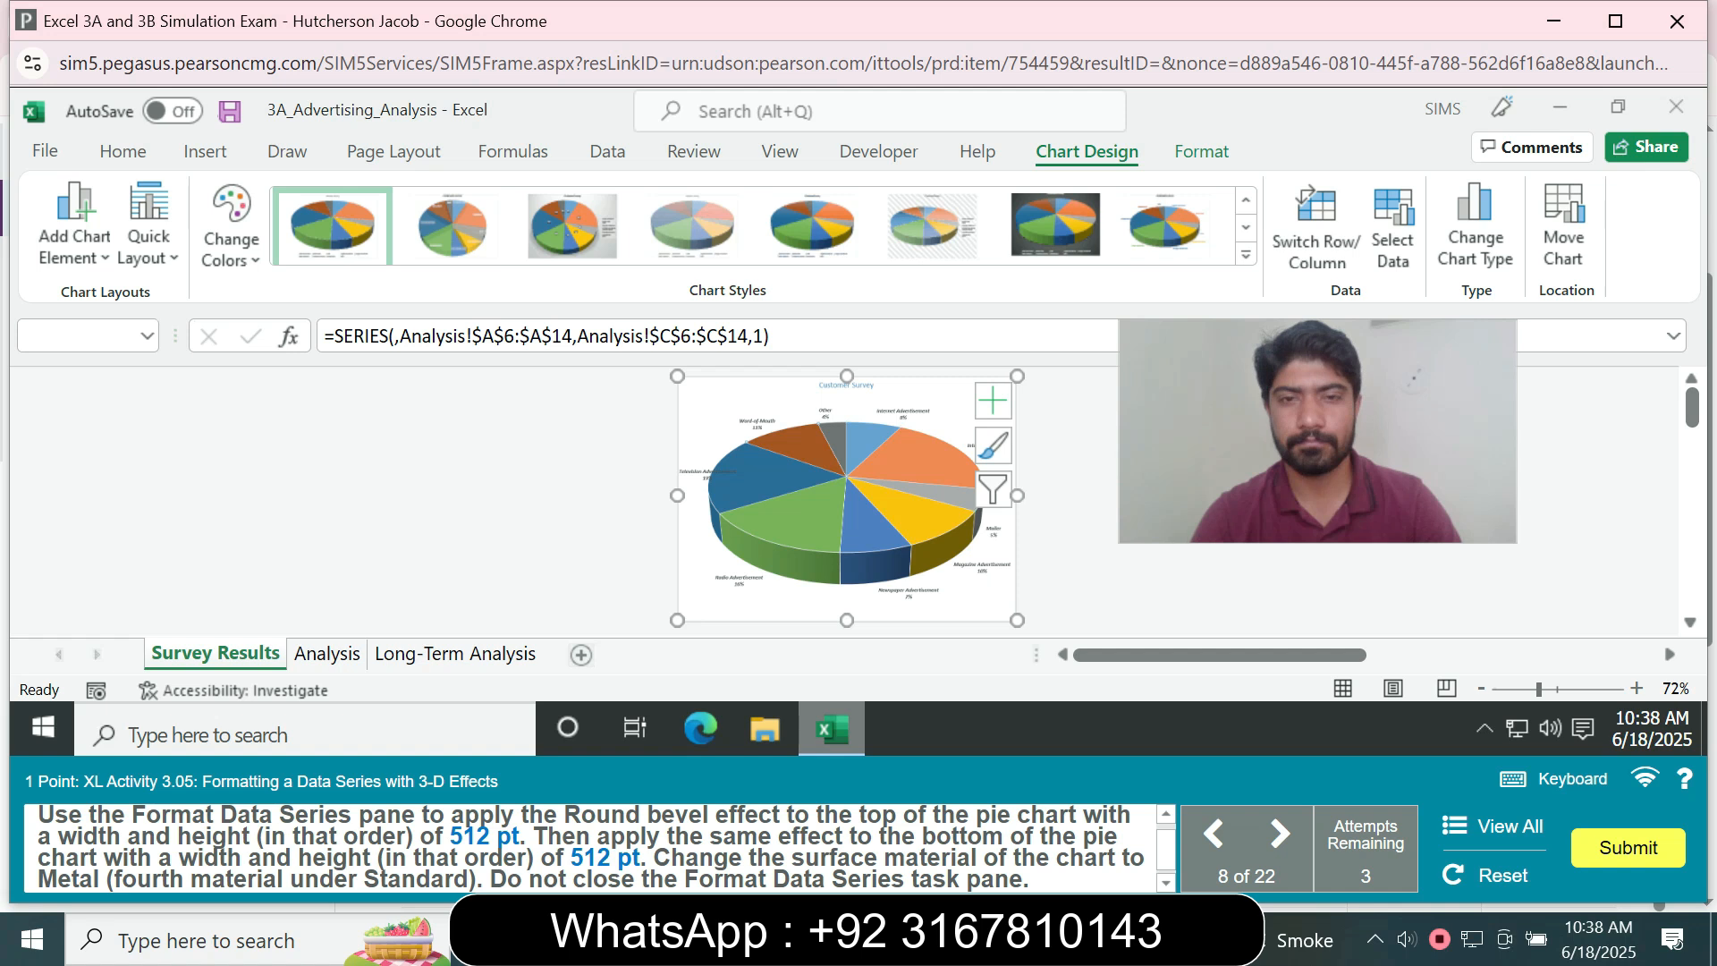
{"action": "double_click", "coordinate": [761, 545]}
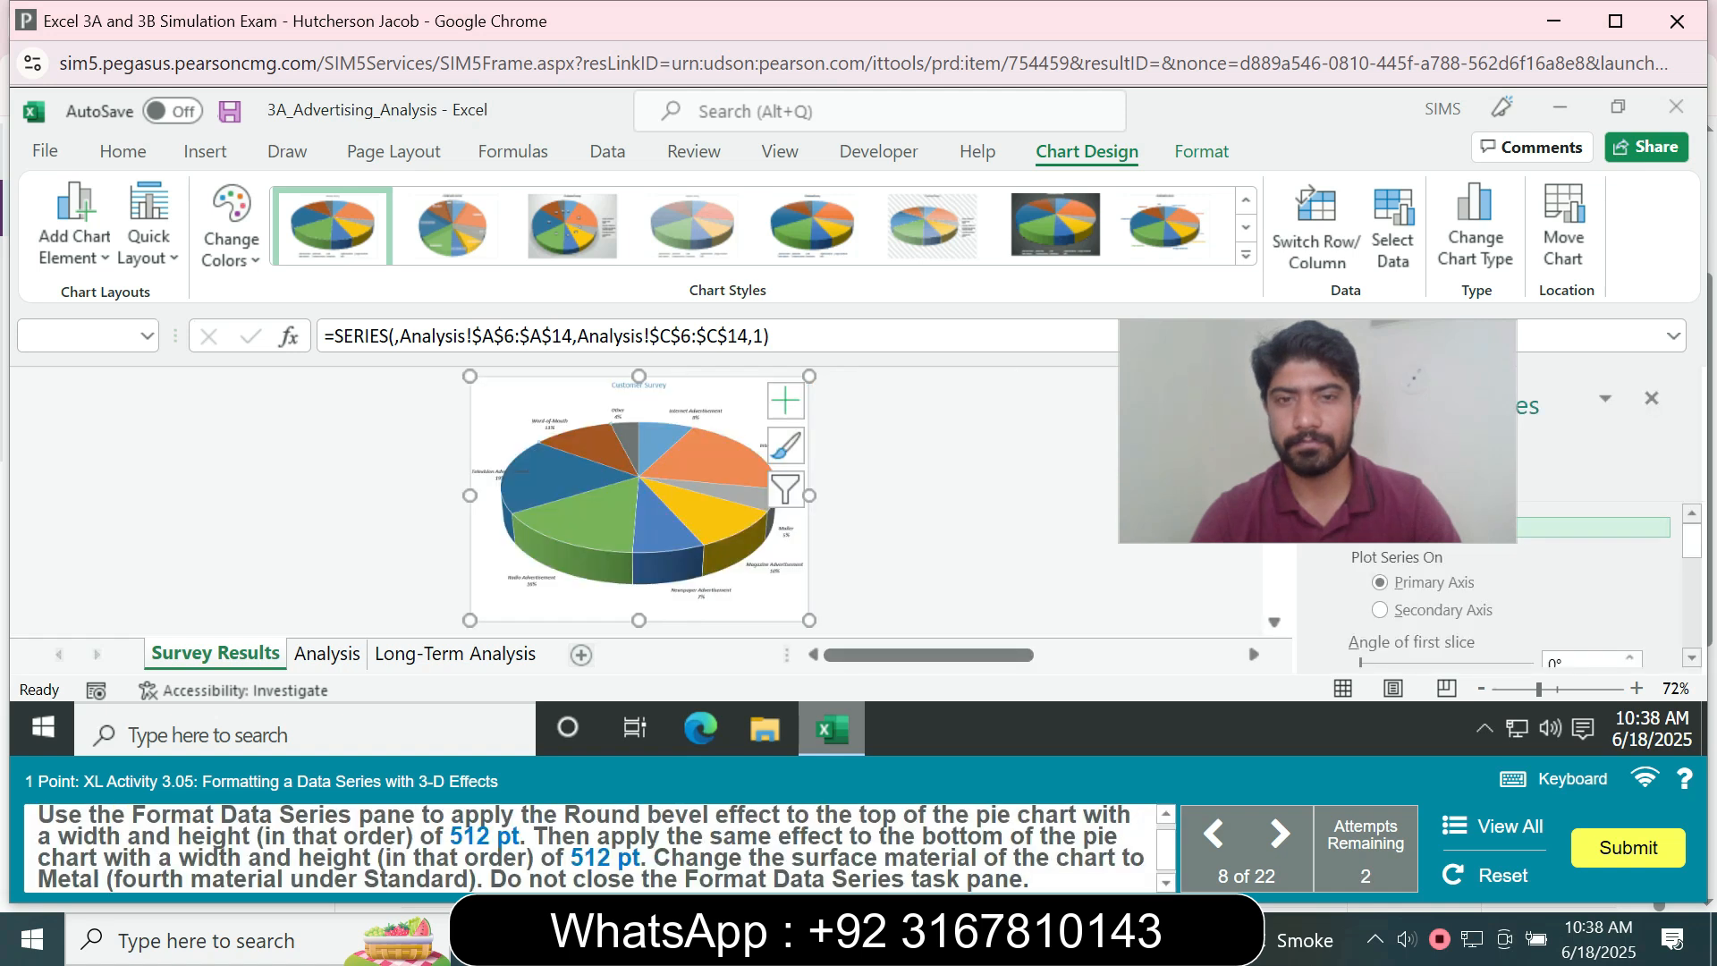
{"action": "left_click", "coordinate": [762, 552]}
{"action": "left_click", "coordinate": [715, 514]}
{"action": "left_click_drag", "start_coordinate": [1251, 447], "coordinate": [1038, 281]}
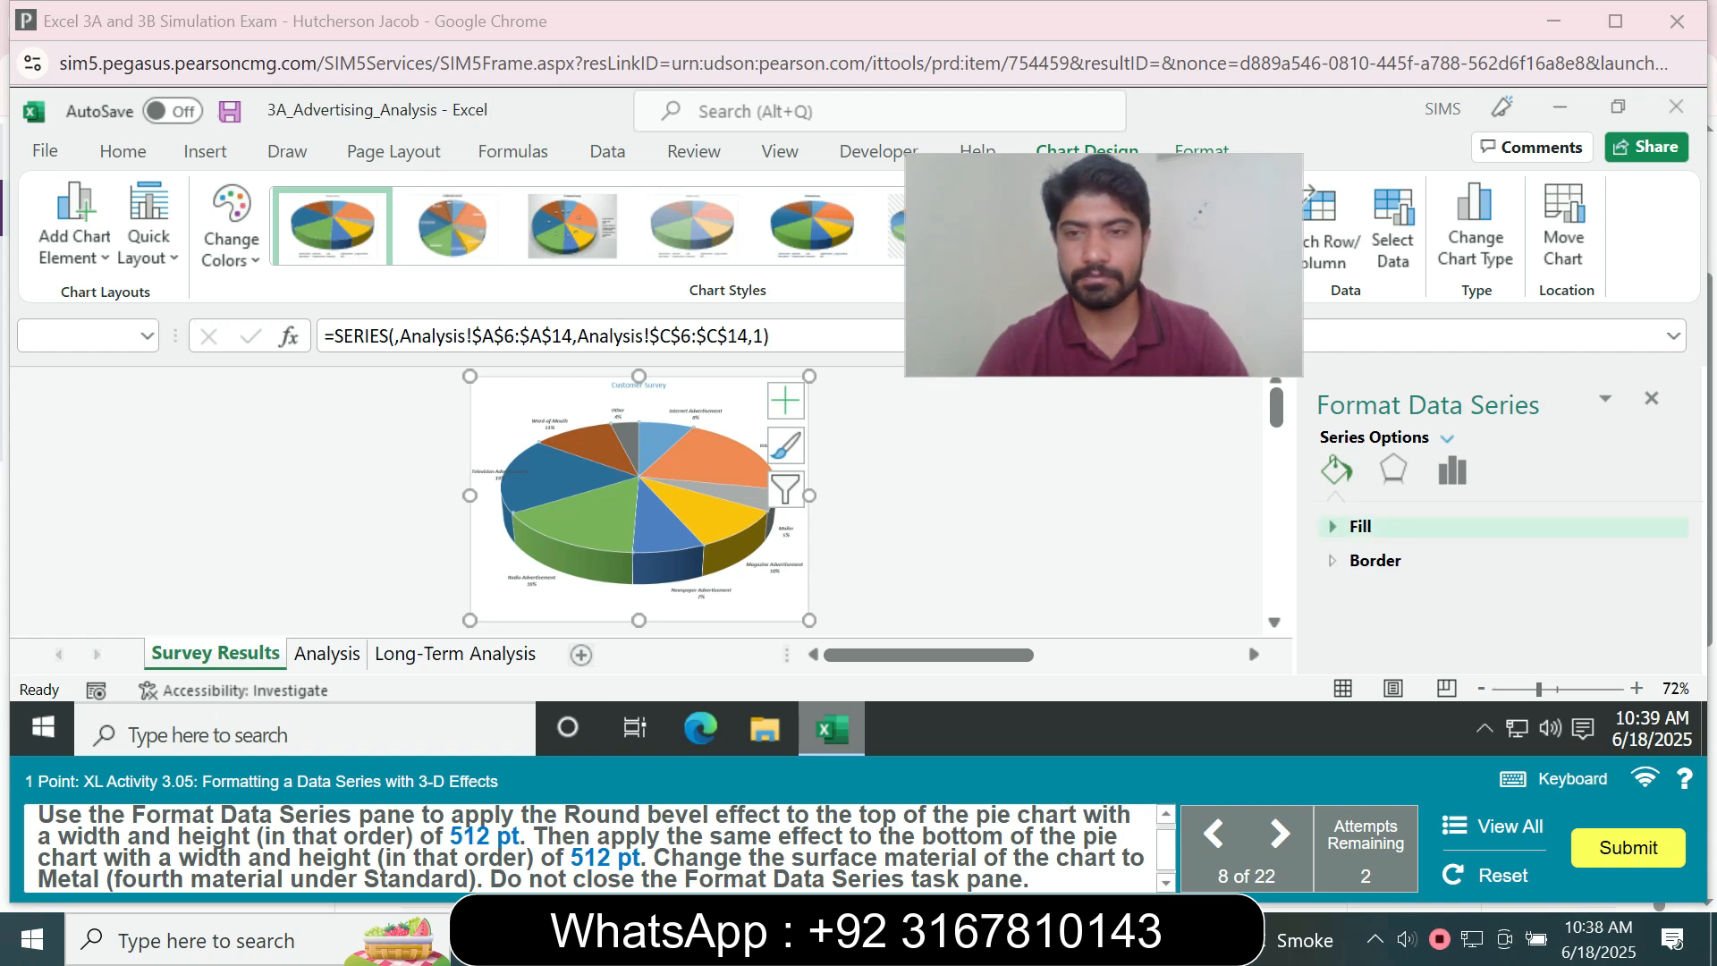
{"action": "left_click", "coordinate": [1393, 470]}
{"action": "left_click", "coordinate": [1392, 628]}
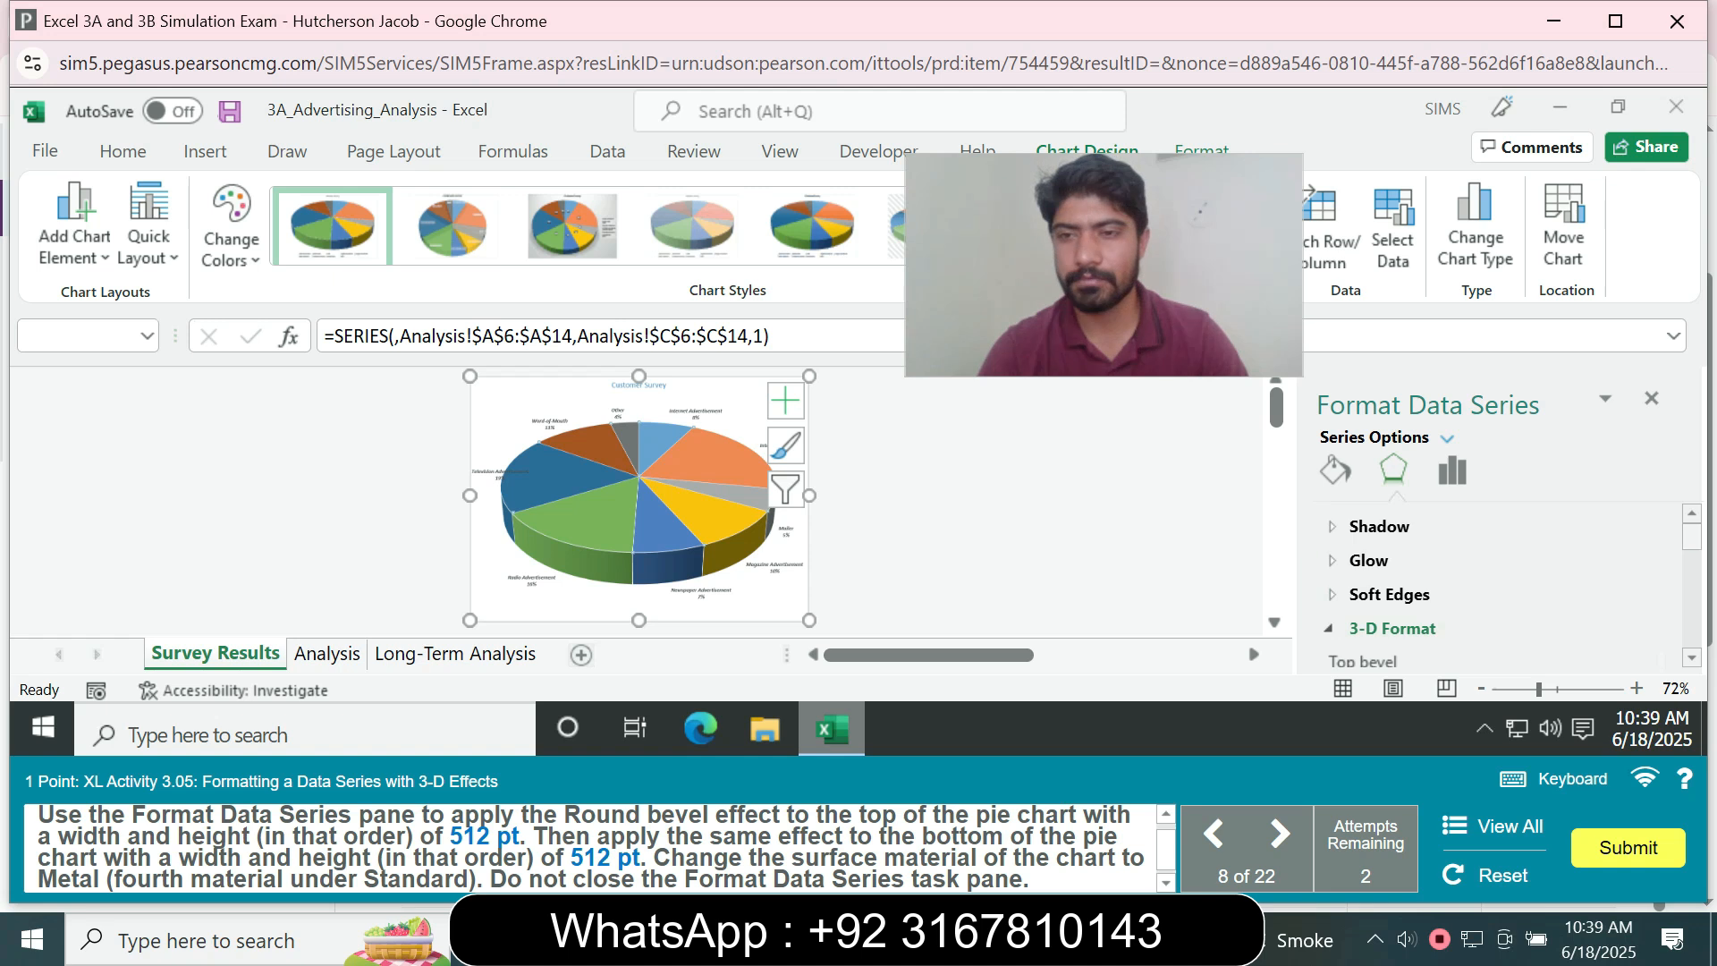
Apply a Round top bevel to the pie series with width and height both 512 pt
{"action": "scroll", "coordinate": [1494, 581], "scroll_direction": "down", "scroll_amount": 3}
{"action": "left_click", "coordinate": [1381, 583]}
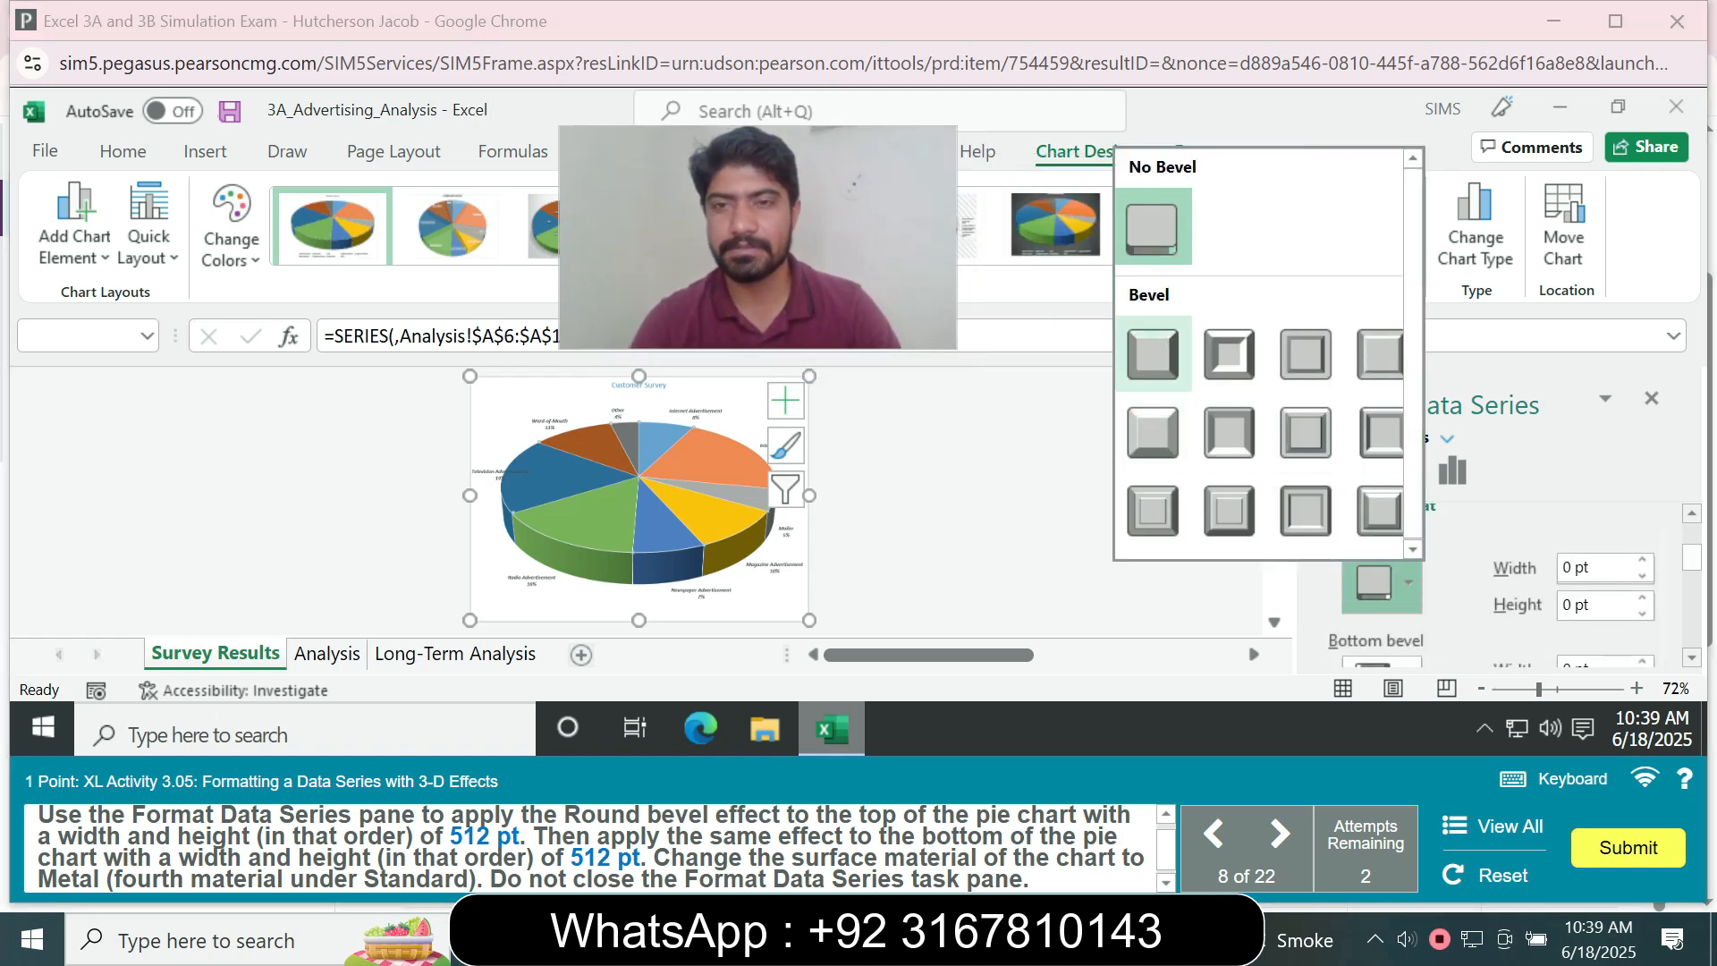
{"action": "left_click", "coordinate": [1152, 354]}
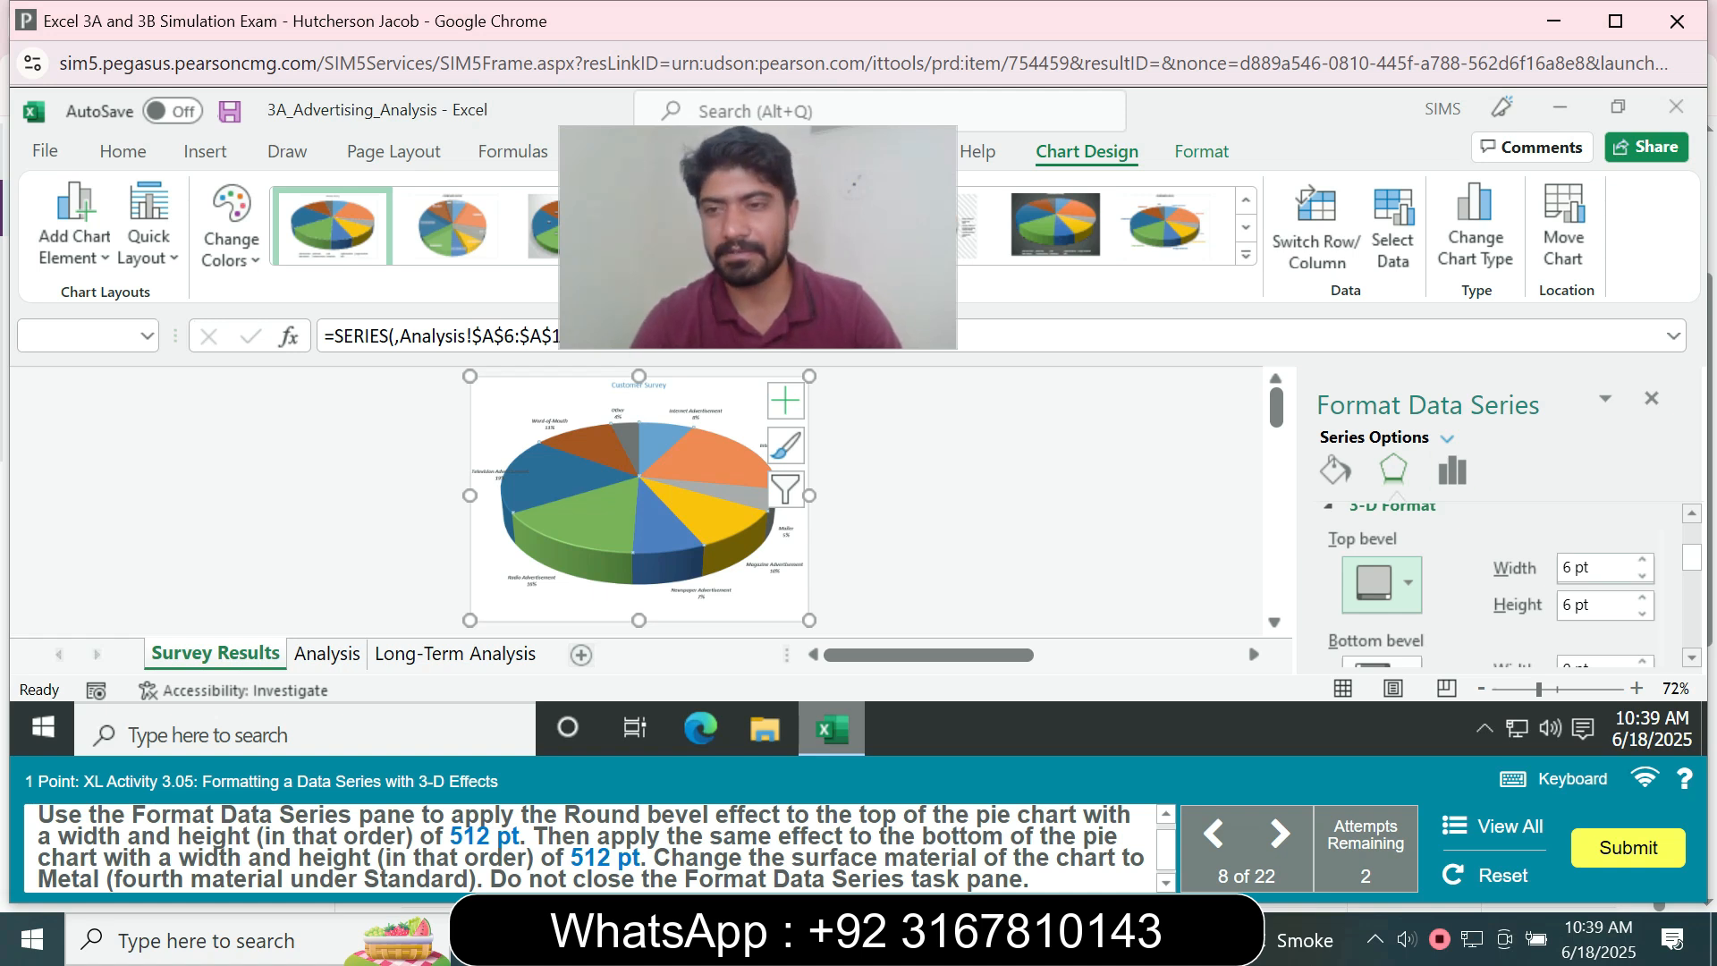
{"action": "left_click_drag", "start_coordinate": [1573, 568], "coordinate": [1561, 567]}
{"action": "type", "text": "512"}
{"action": "key", "text": "Tab"}
{"action": "type", "text": "512"}
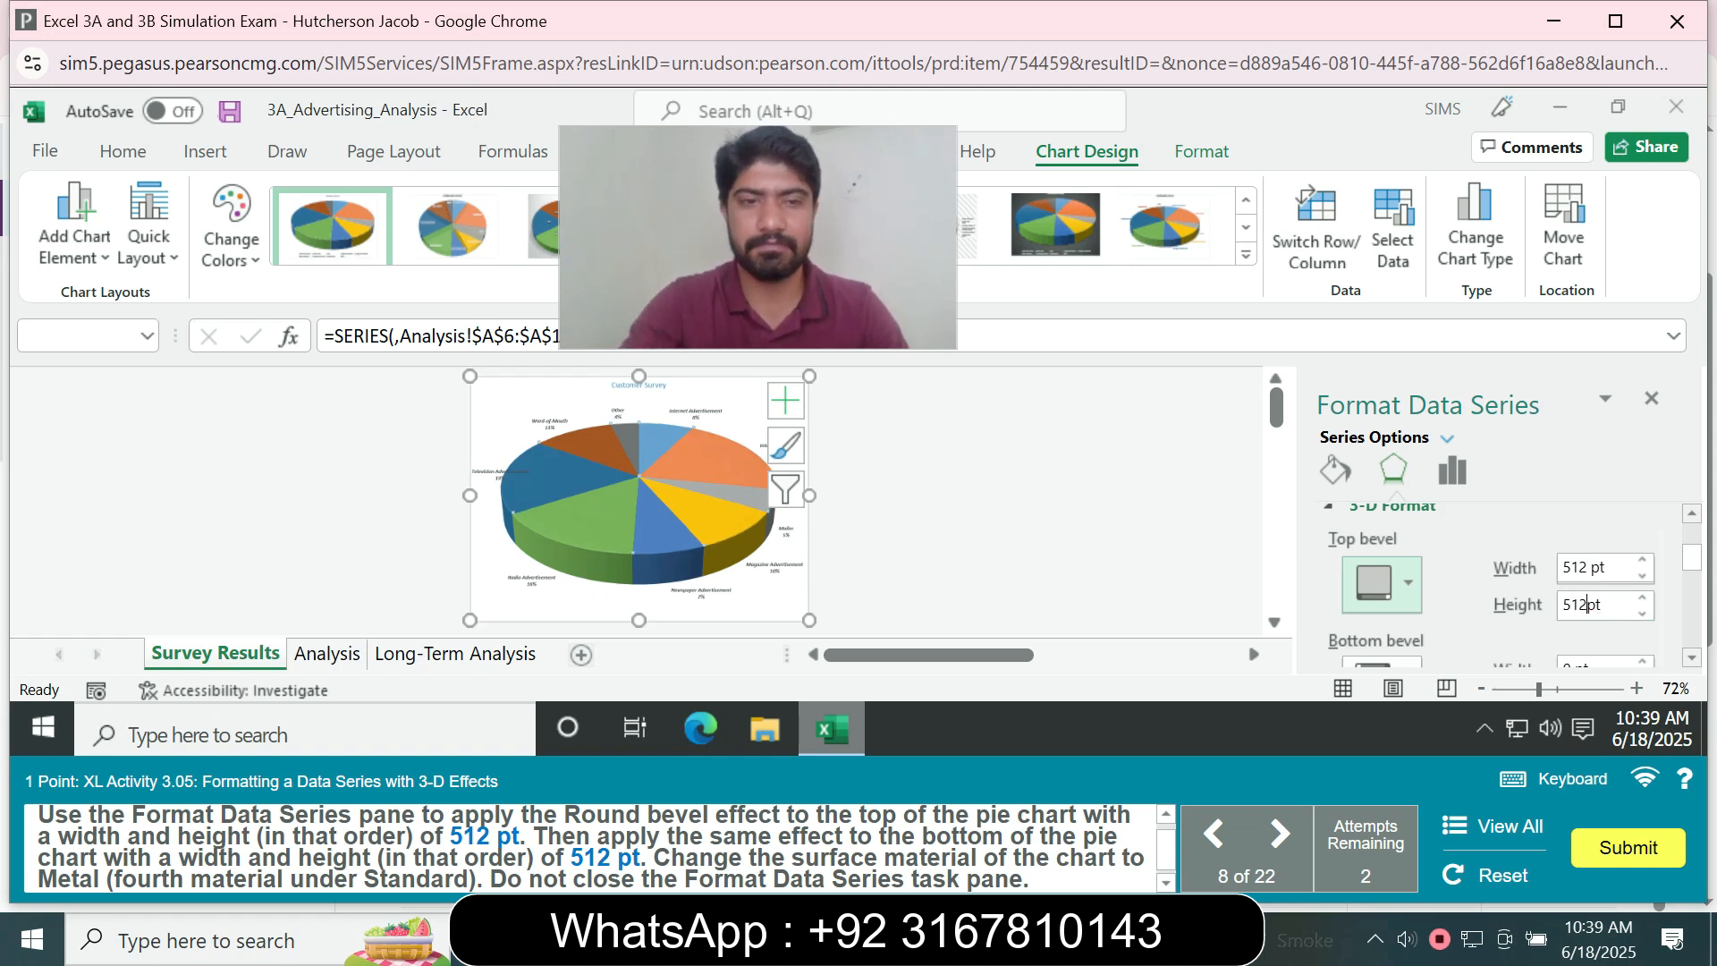
{"action": "key", "text": "Return"}
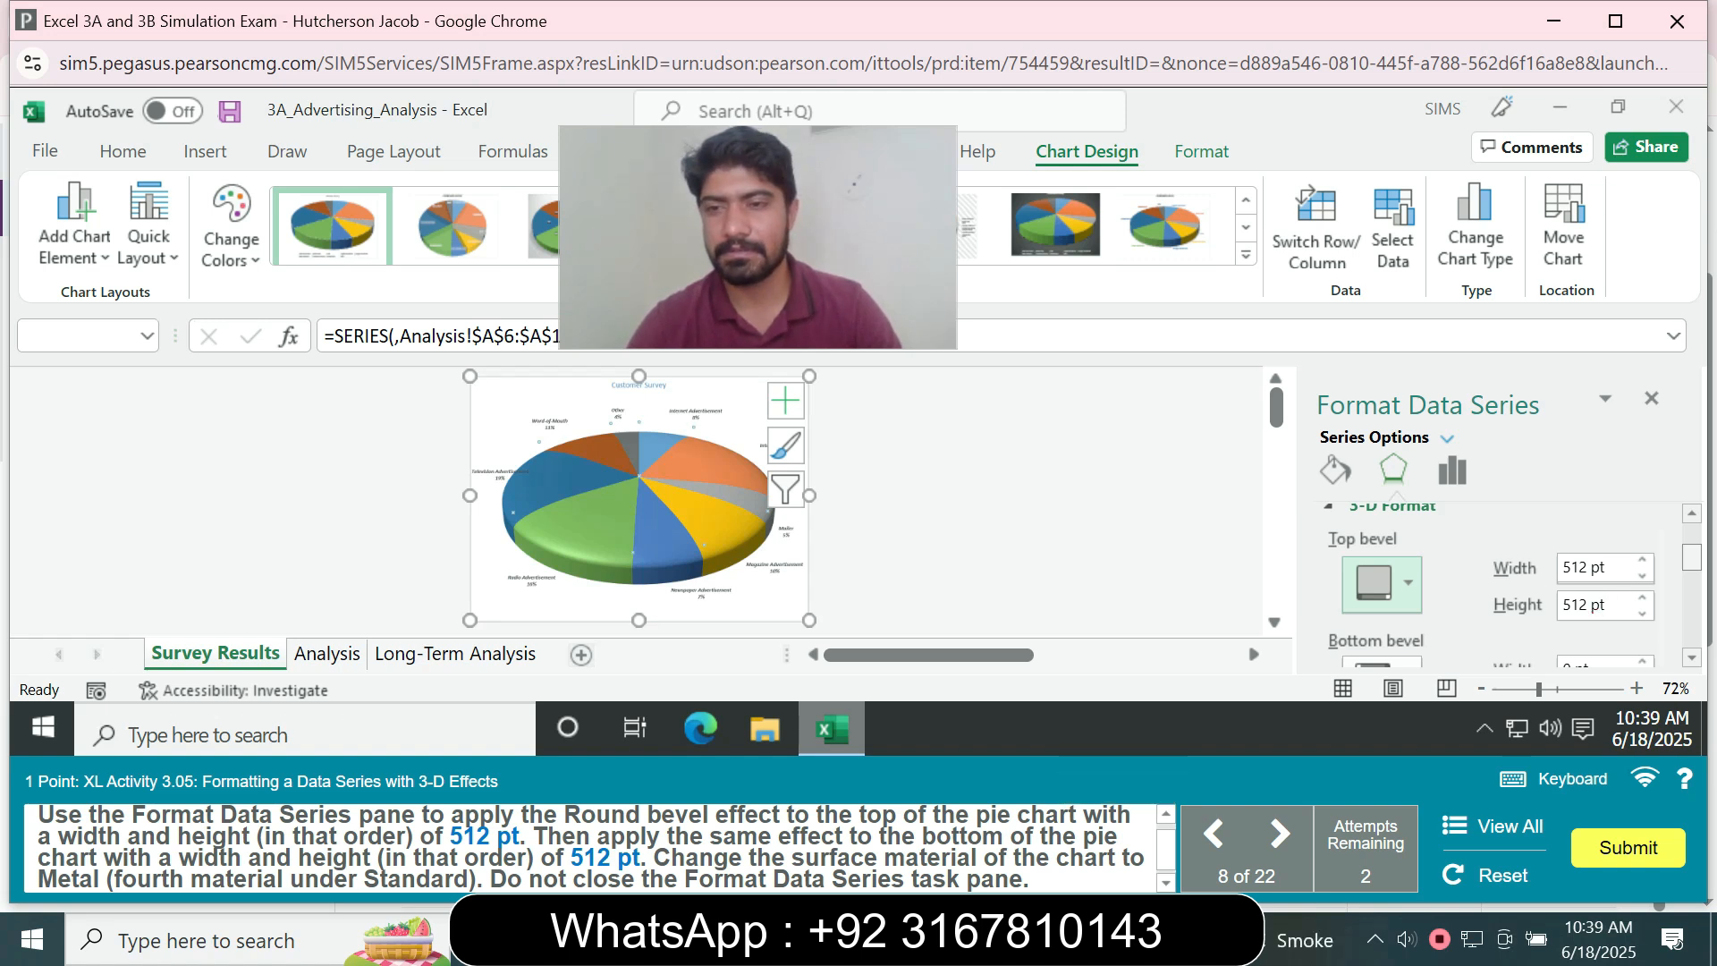
Apply a Round bottom bevel to the pie series with width and height both 512 pt
{"action": "scroll", "coordinate": [1692, 559], "scroll_direction": "down", "scroll_amount": 1}
{"action": "left_click", "coordinate": [1406, 621]}
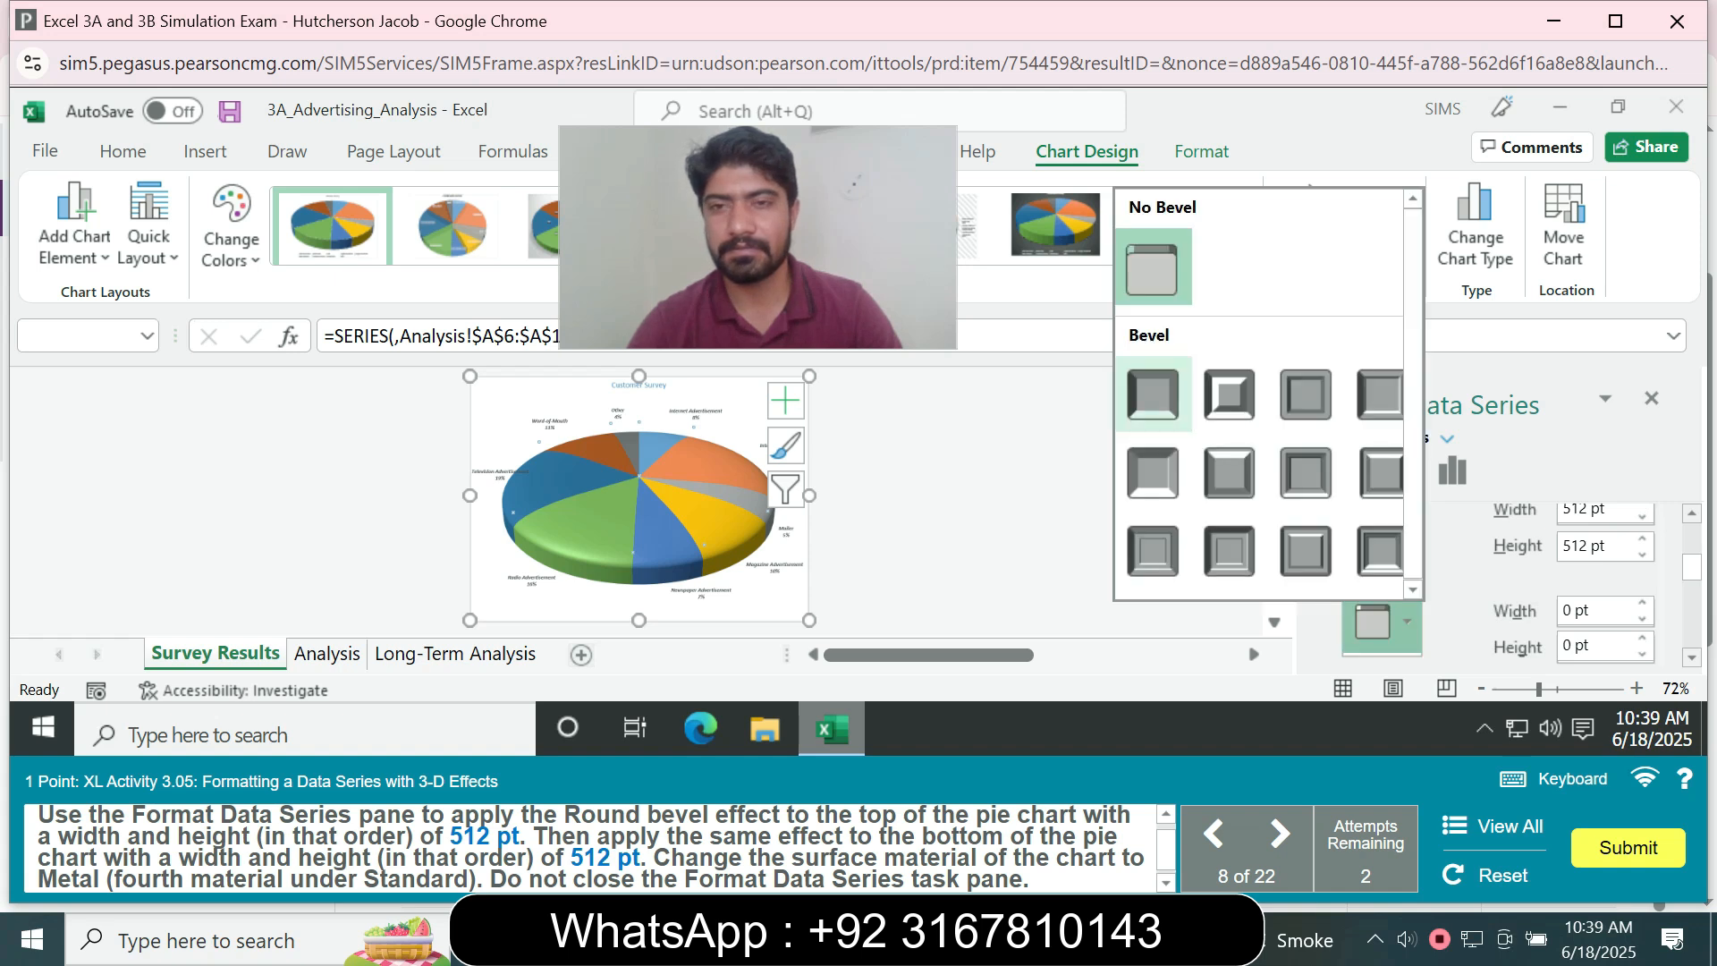
{"action": "left_click", "coordinate": [1153, 394]}
{"action": "double_click", "coordinate": [1567, 610]}
{"action": "type", "text": "512"}
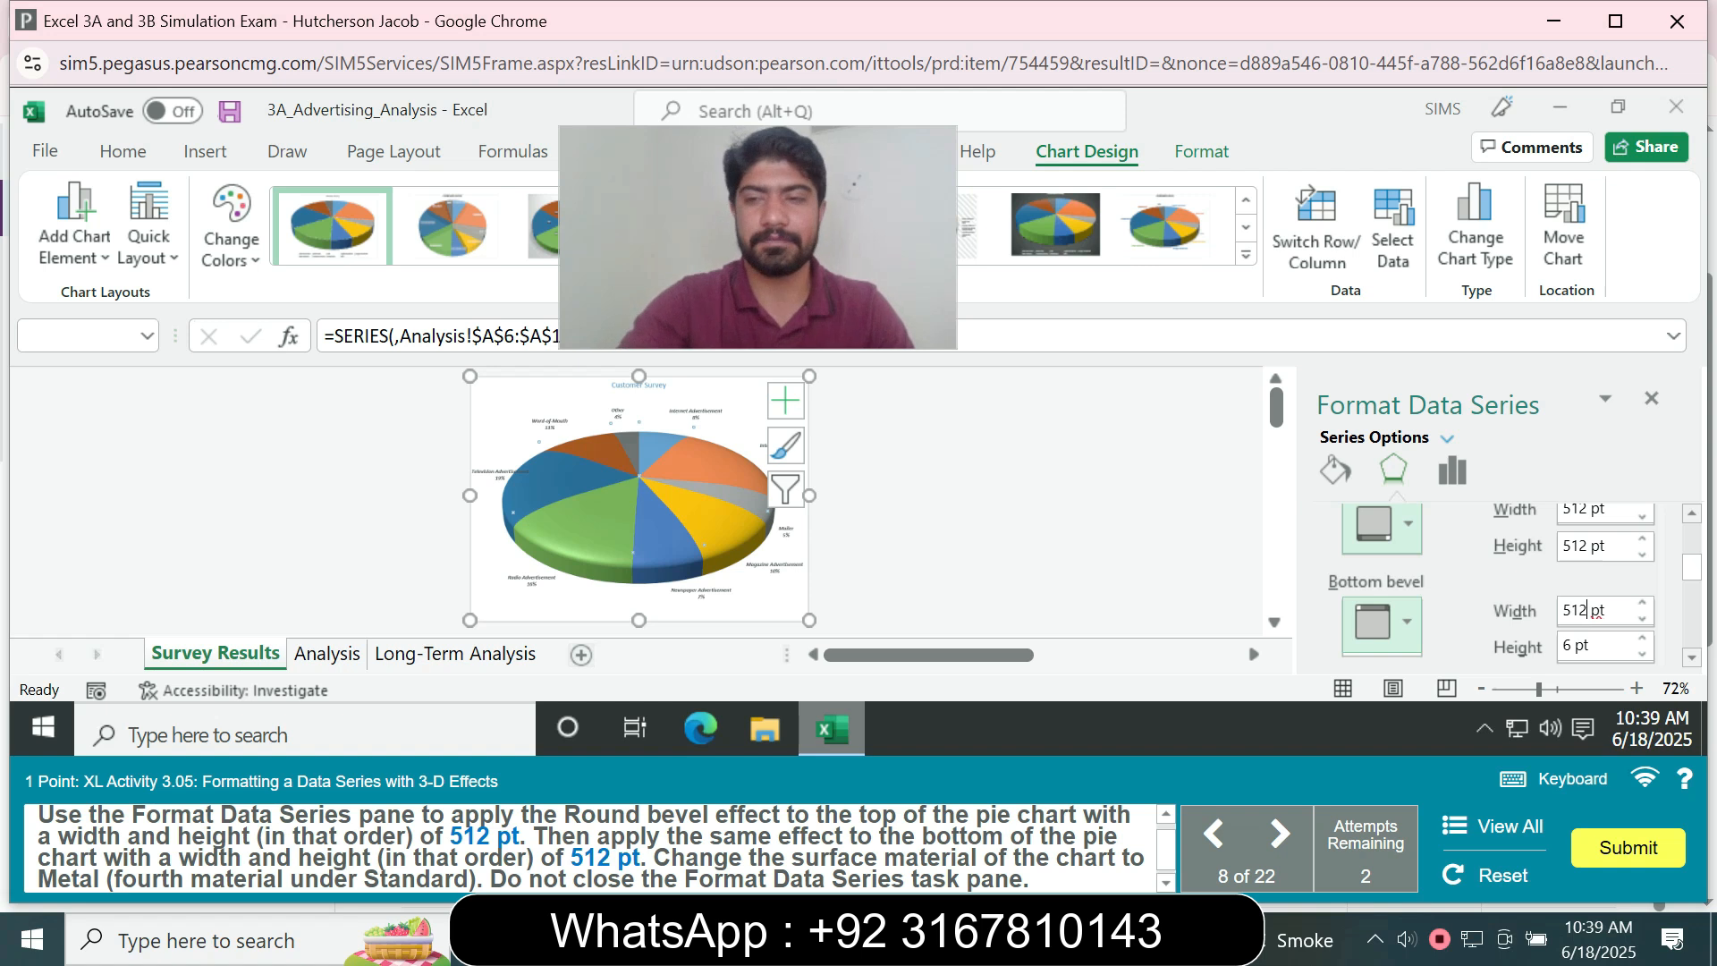
{"action": "key", "text": "Tab"}
{"action": "type", "text": "512"}
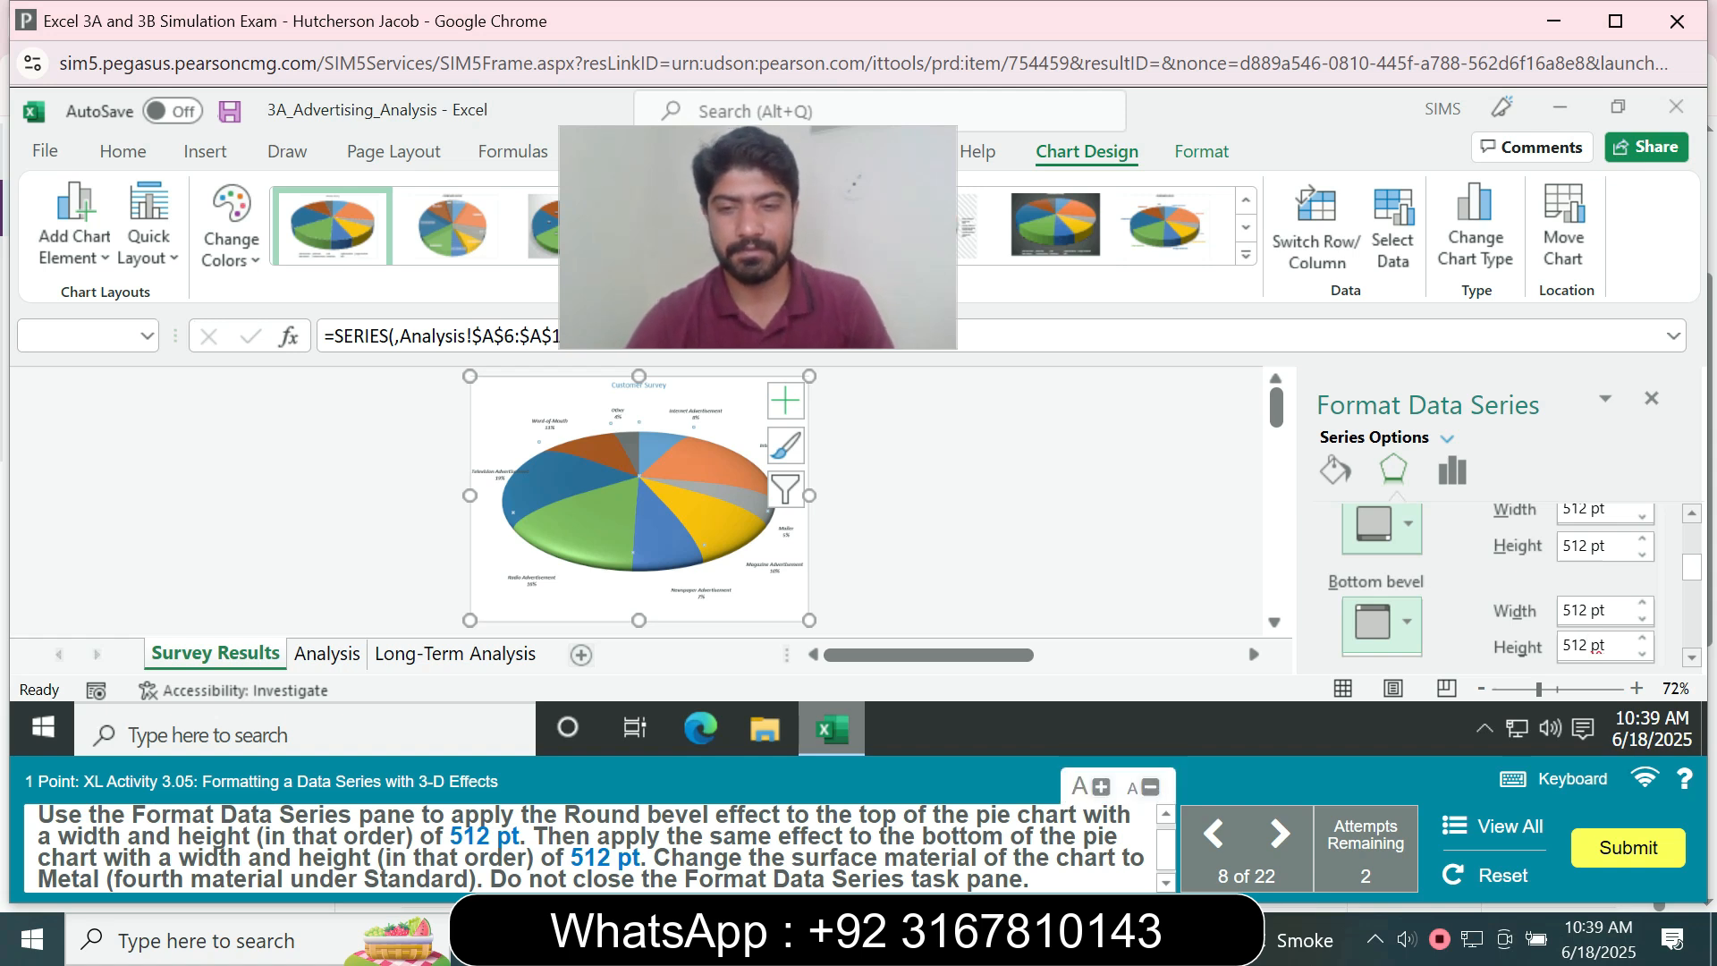
Change the pie series' surface material to Metal, the fourth Standard material
{"action": "left_click_drag", "start_coordinate": [1692, 567], "coordinate": [1691, 628]}
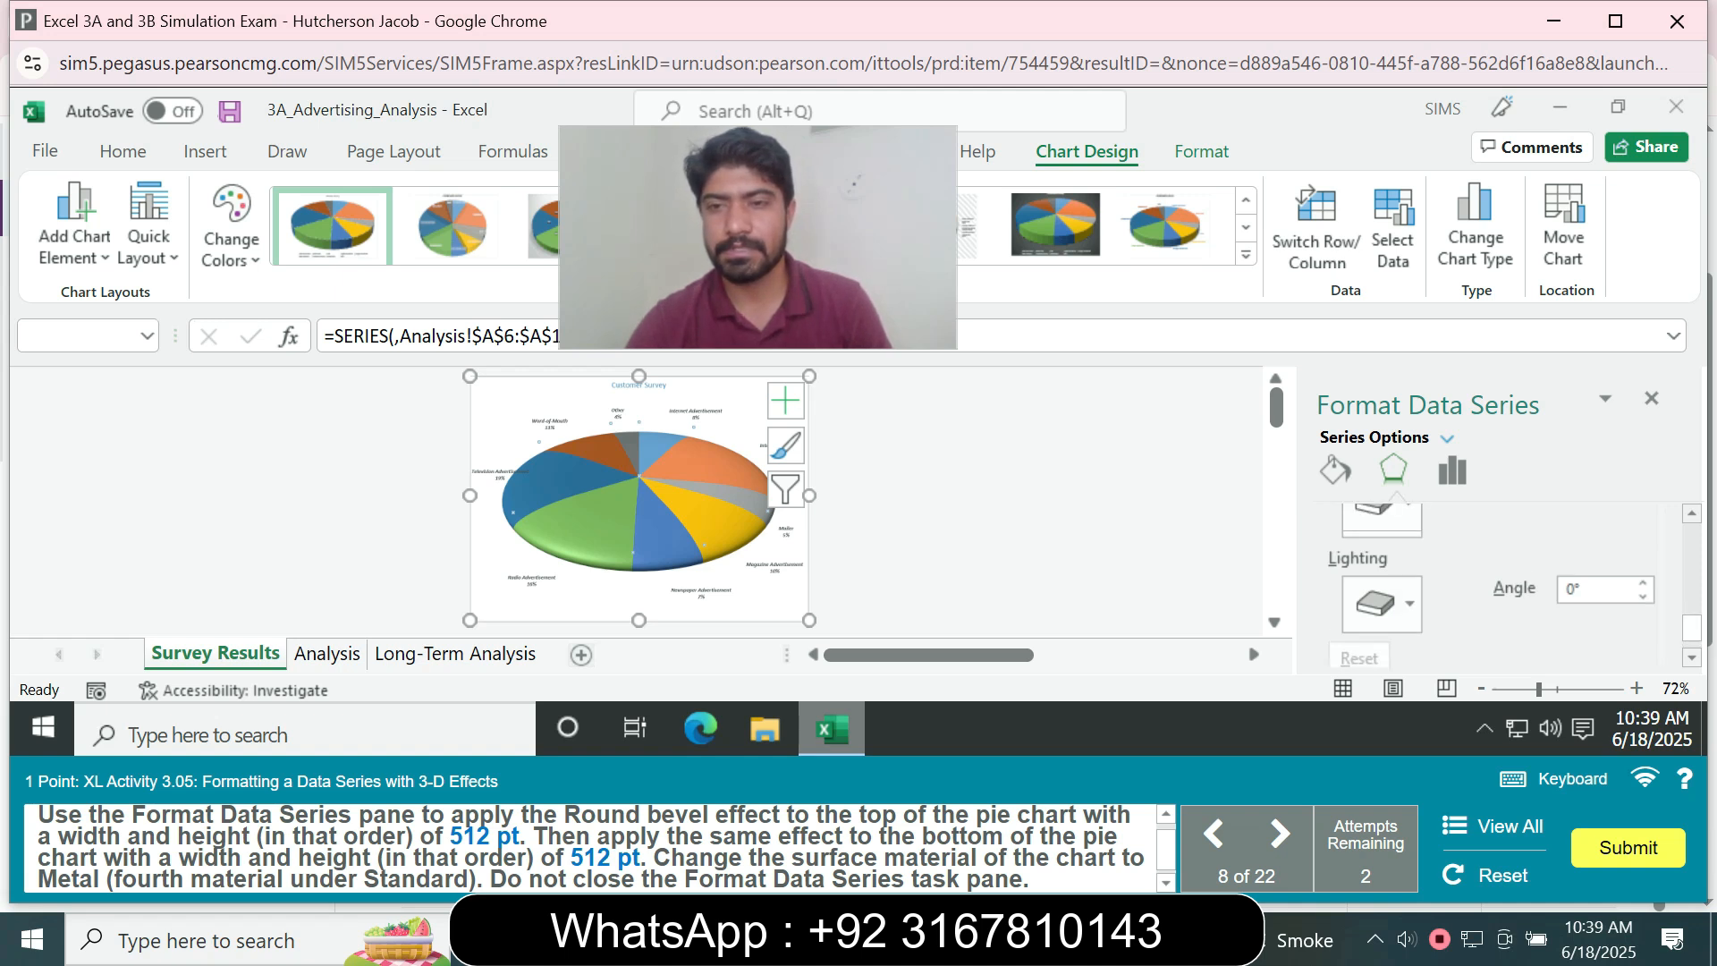
{"action": "left_click", "coordinate": [1381, 516]}
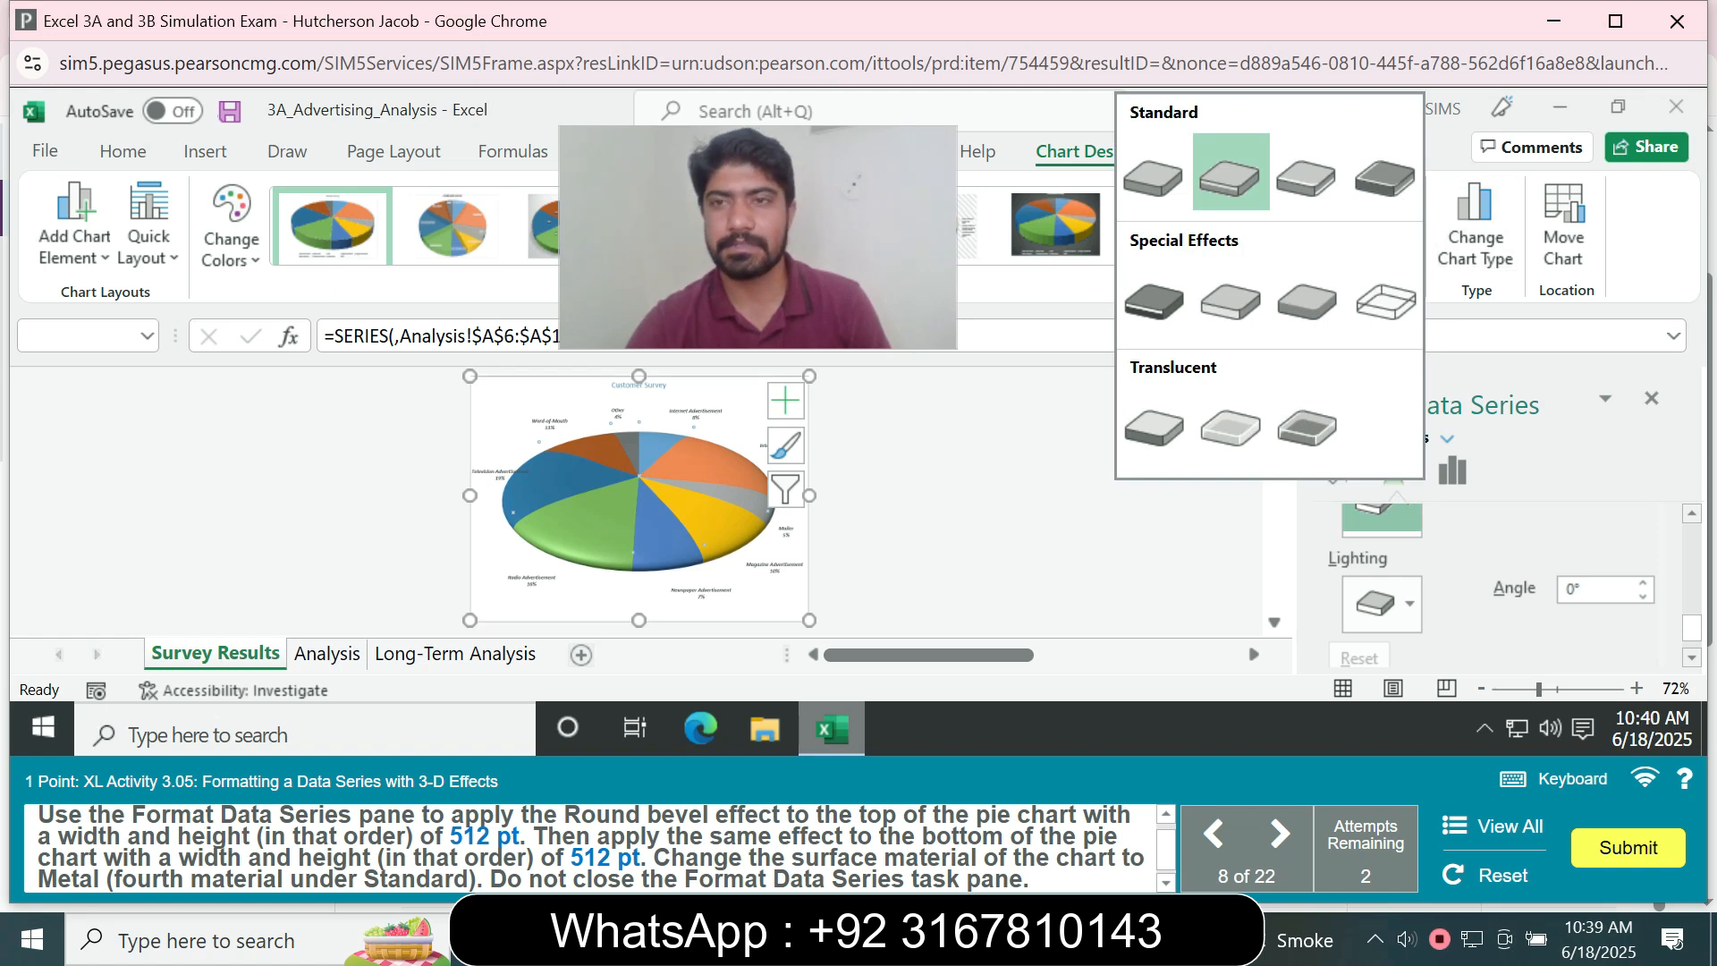
{"action": "left_click", "coordinate": [1384, 171]}
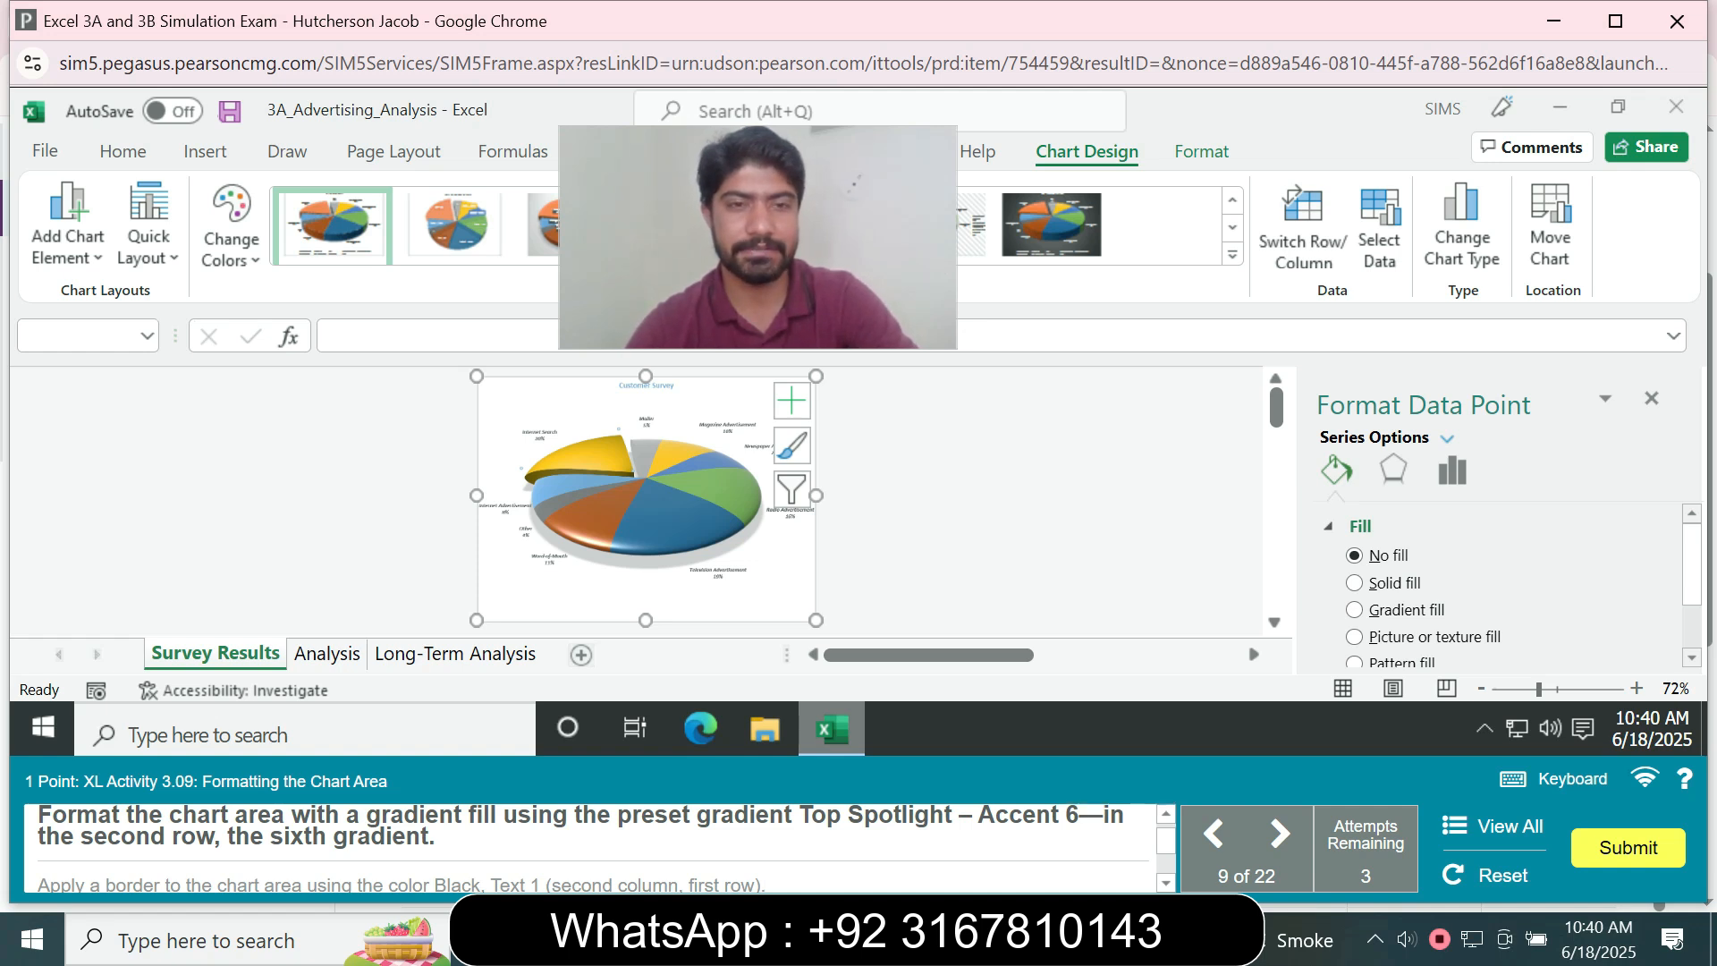
Fill the pie chart's chart area with the preset gradient Top Spotlight - Accent 6
{"action": "left_click", "coordinate": [548, 410]}
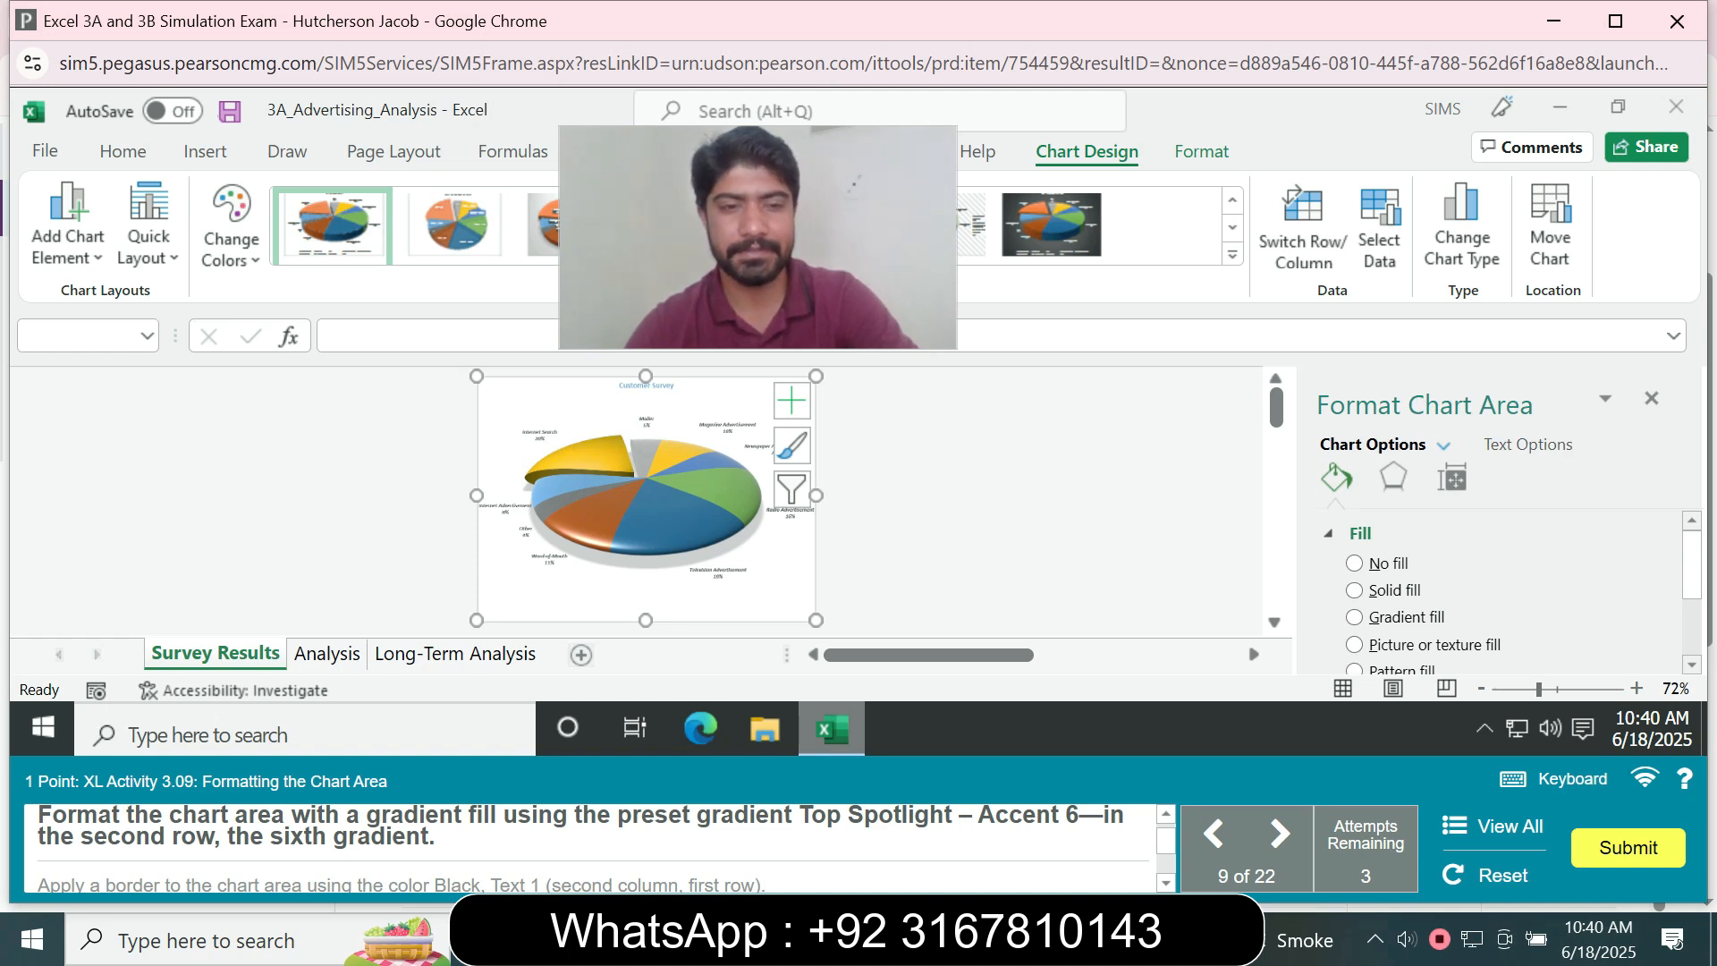
{"action": "left_click", "coordinate": [1354, 617]}
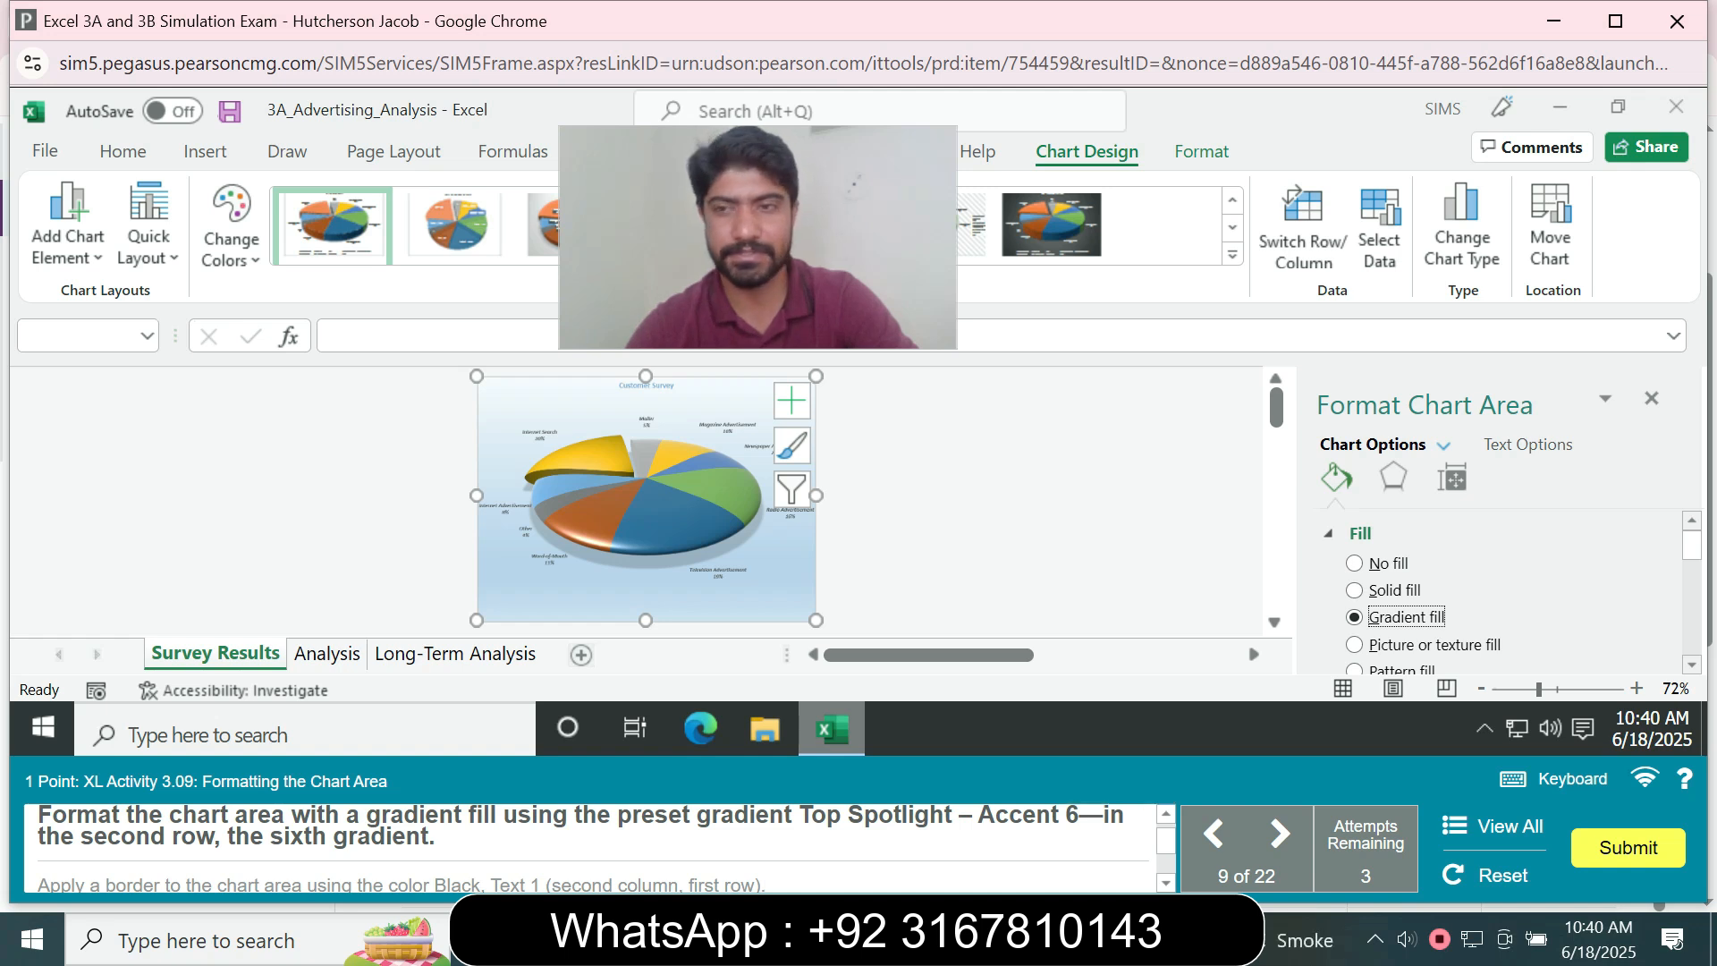
{"action": "scroll", "coordinate": [1691, 546], "scroll_direction": "down", "scroll_amount": 3}
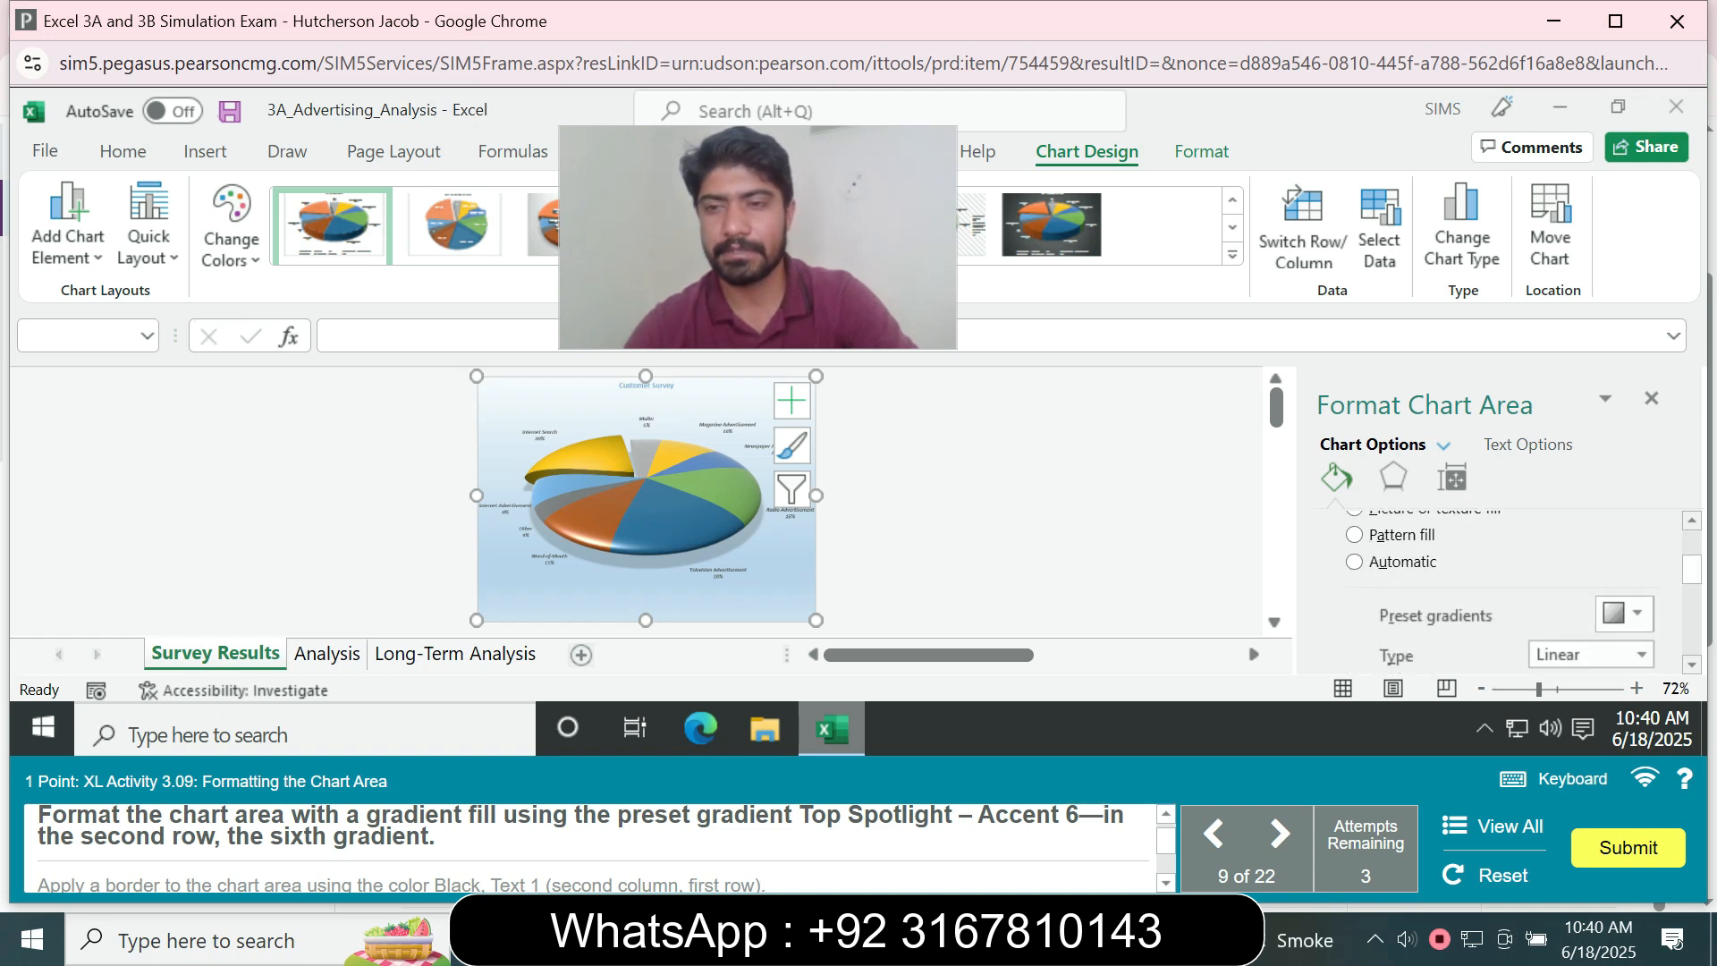
{"action": "left_click", "coordinate": [1623, 614]}
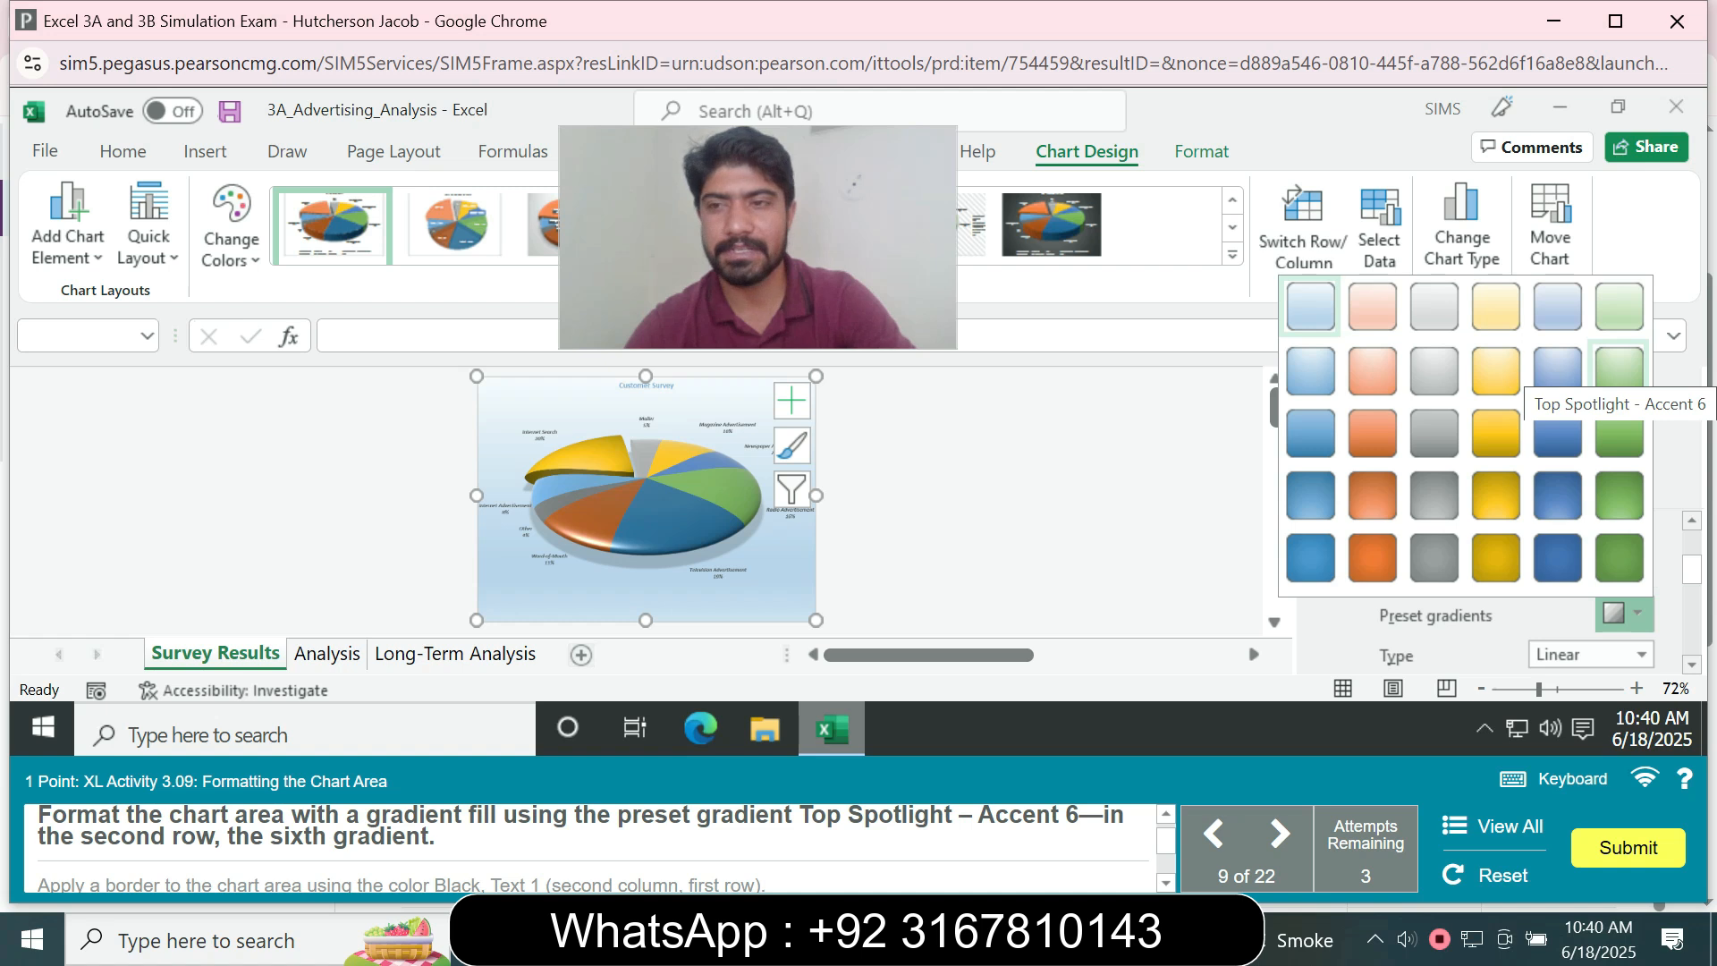
{"action": "left_click", "coordinate": [1618, 370]}
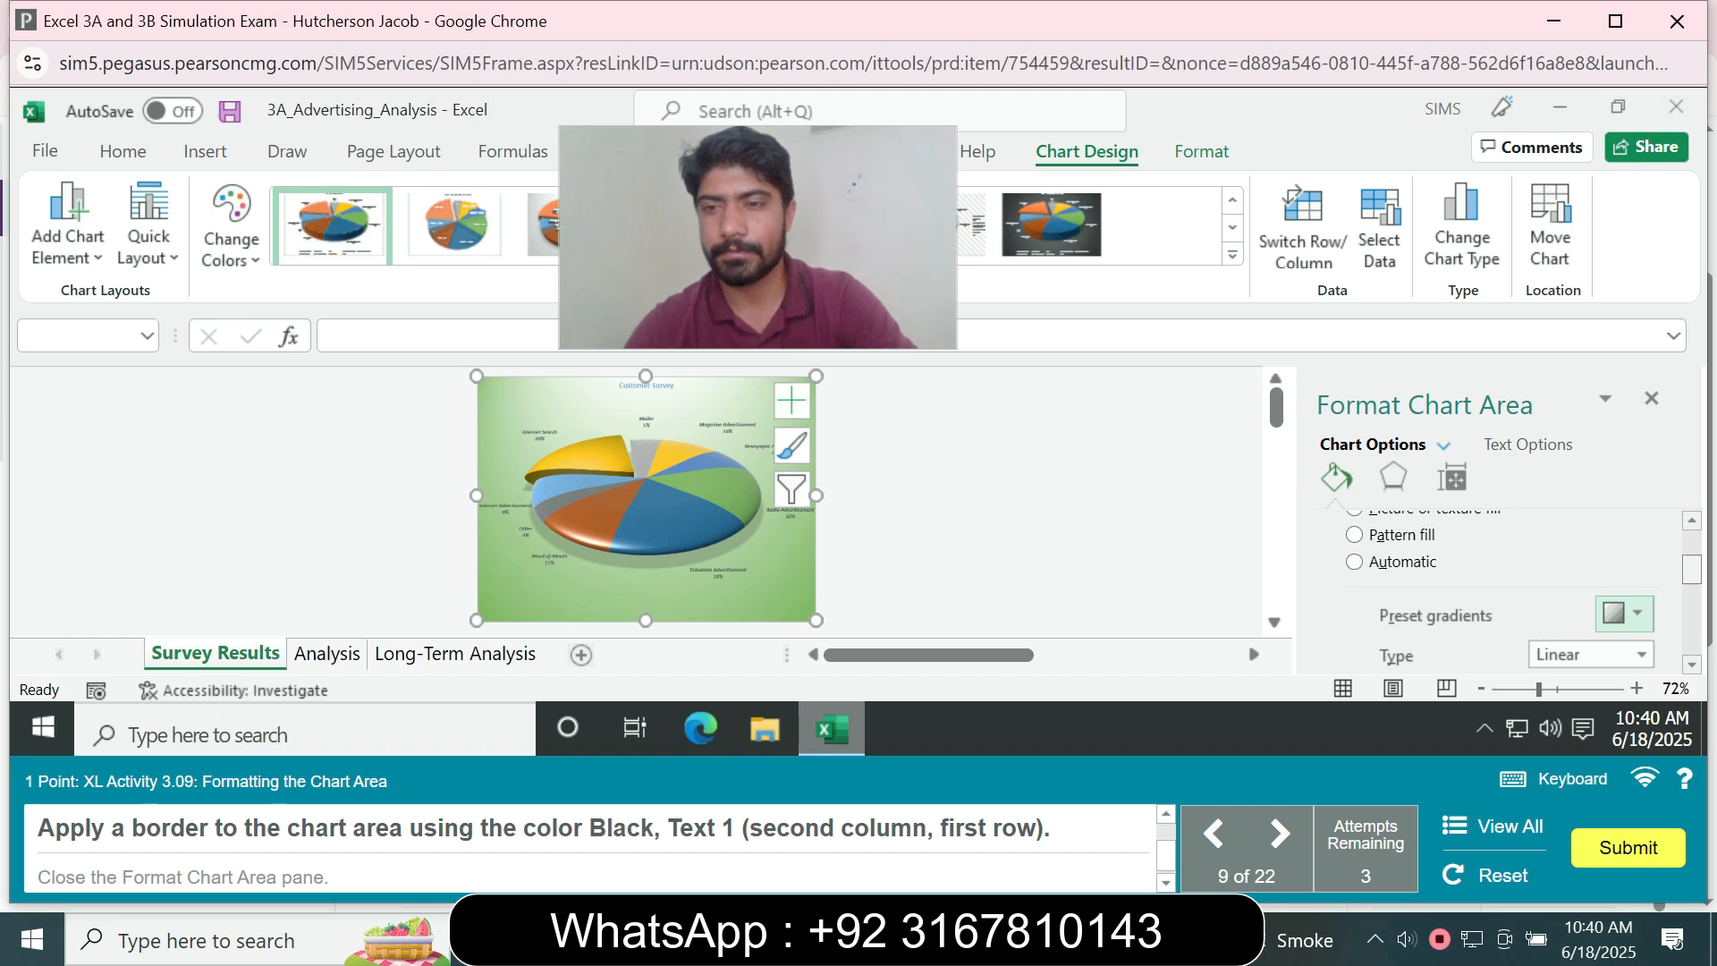
Give the chart area a solid border in Black, Text 1 and close the Format Chart Area pane
{"action": "scroll", "coordinate": [1502, 590], "scroll_direction": "up", "scroll_amount": 3}
{"action": "left_click", "coordinate": [1360, 533]}
{"action": "left_click", "coordinate": [1376, 567]}
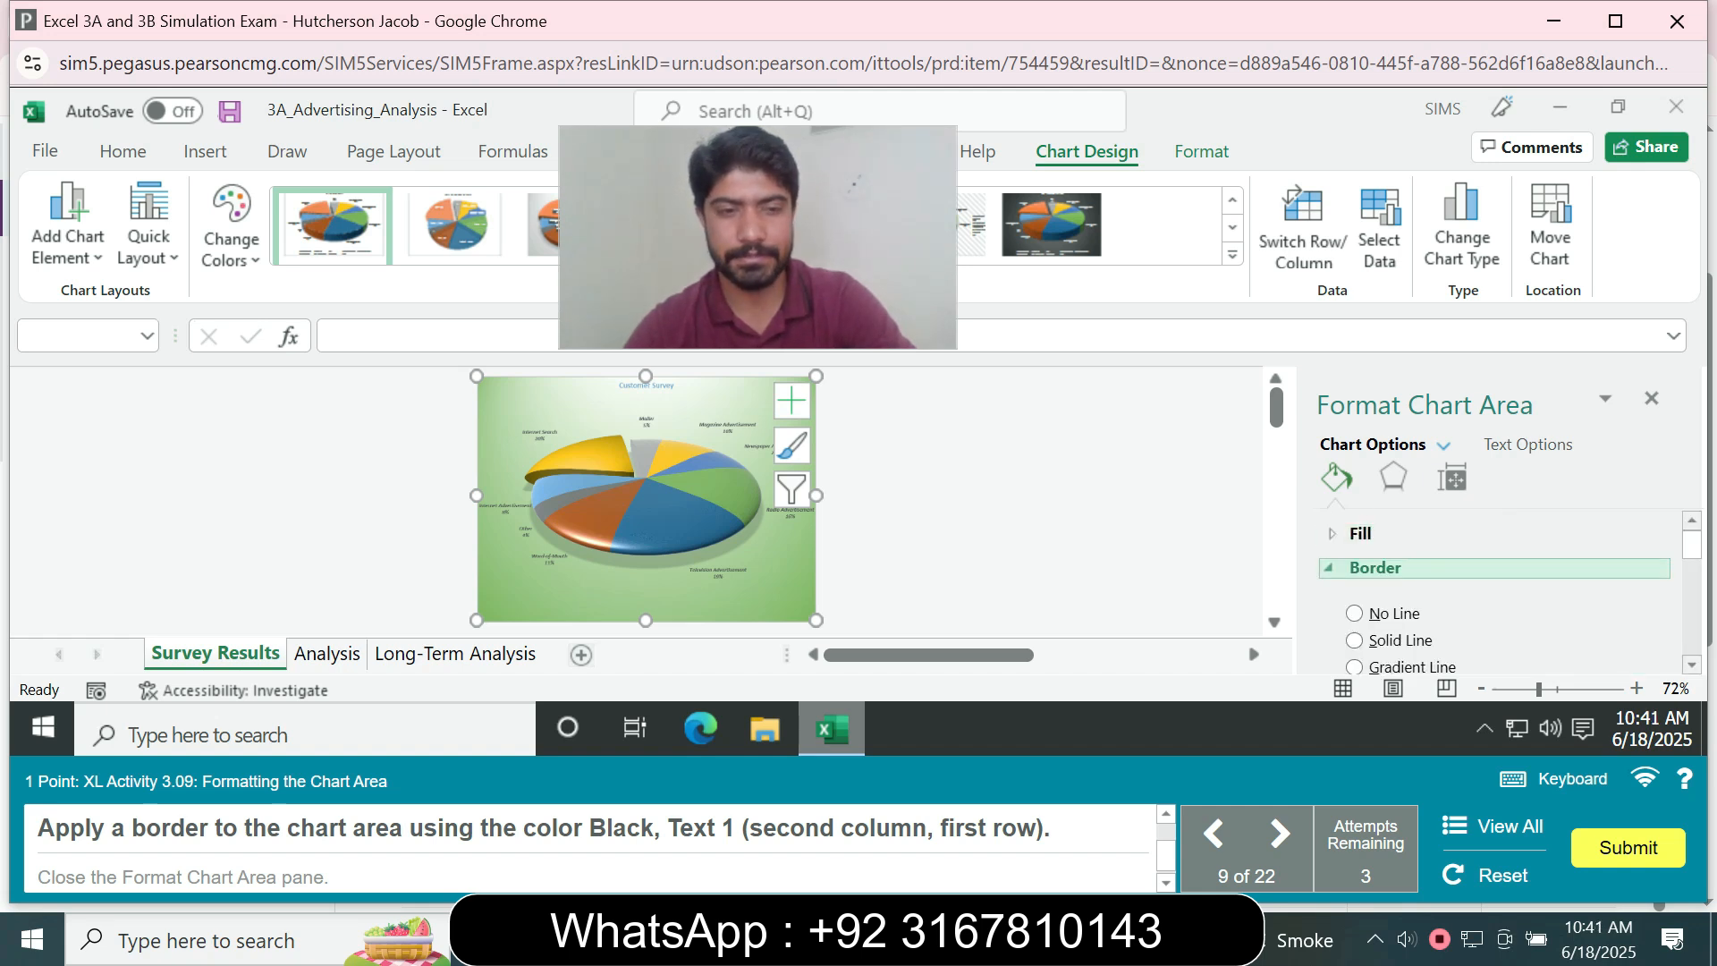
{"action": "left_click", "coordinate": [1356, 640]}
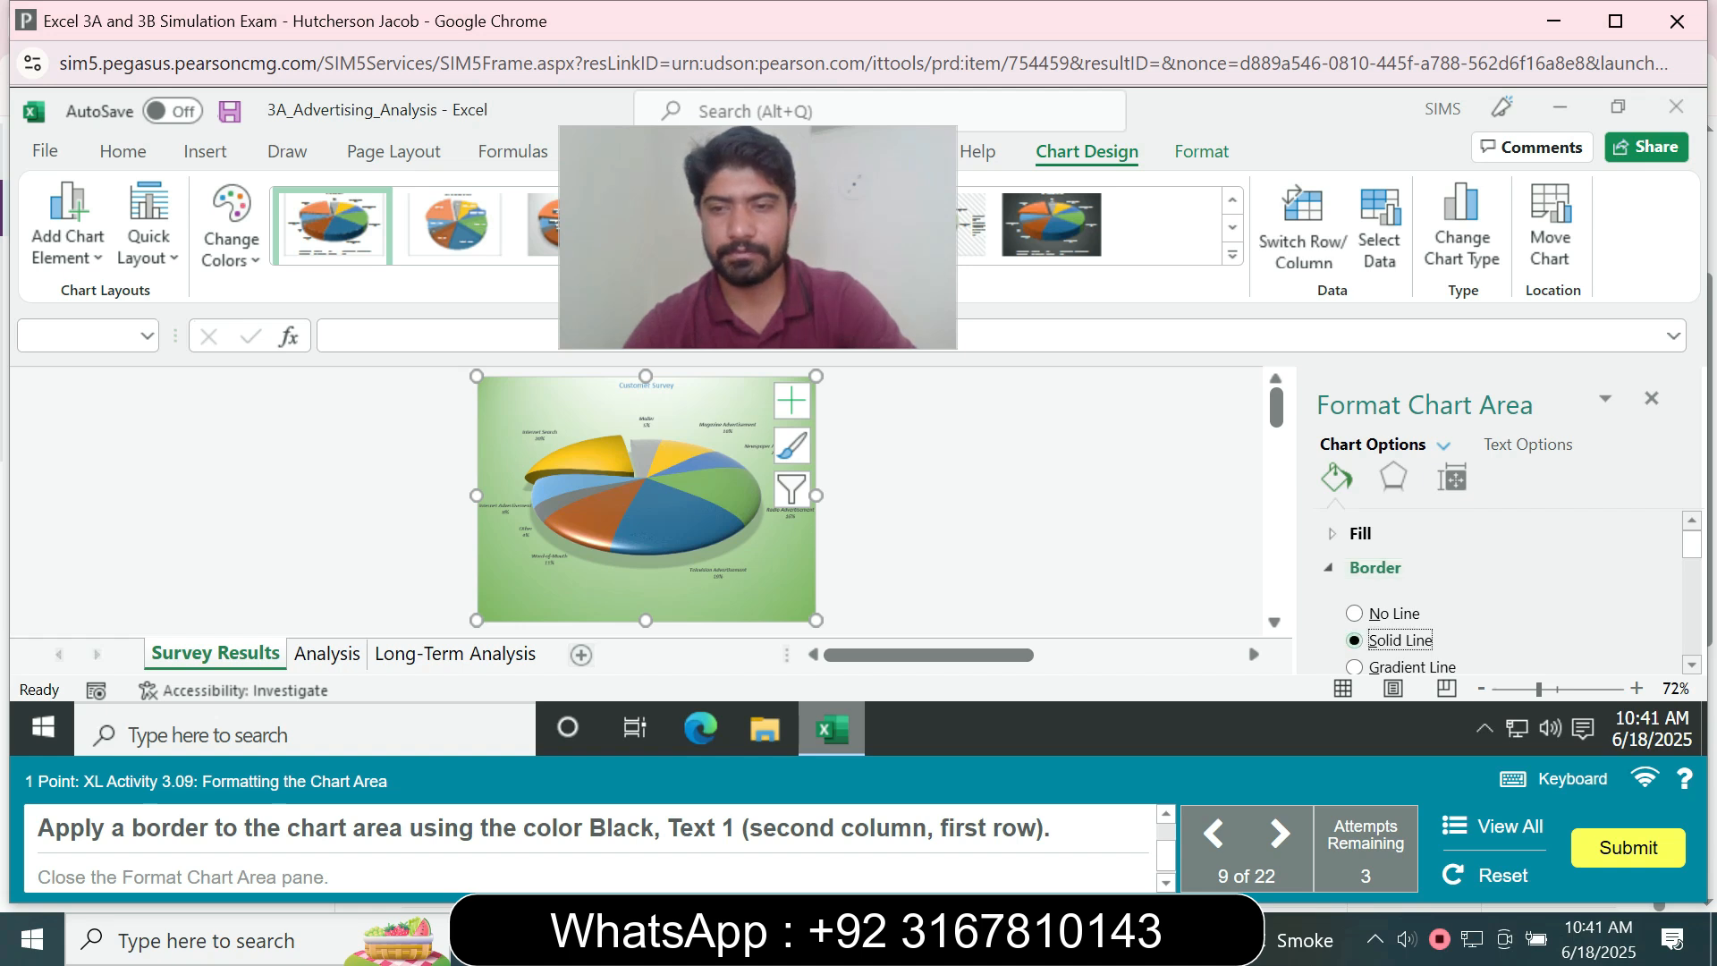
{"action": "scroll", "coordinate": [1502, 590], "scroll_direction": "down", "scroll_amount": 3}
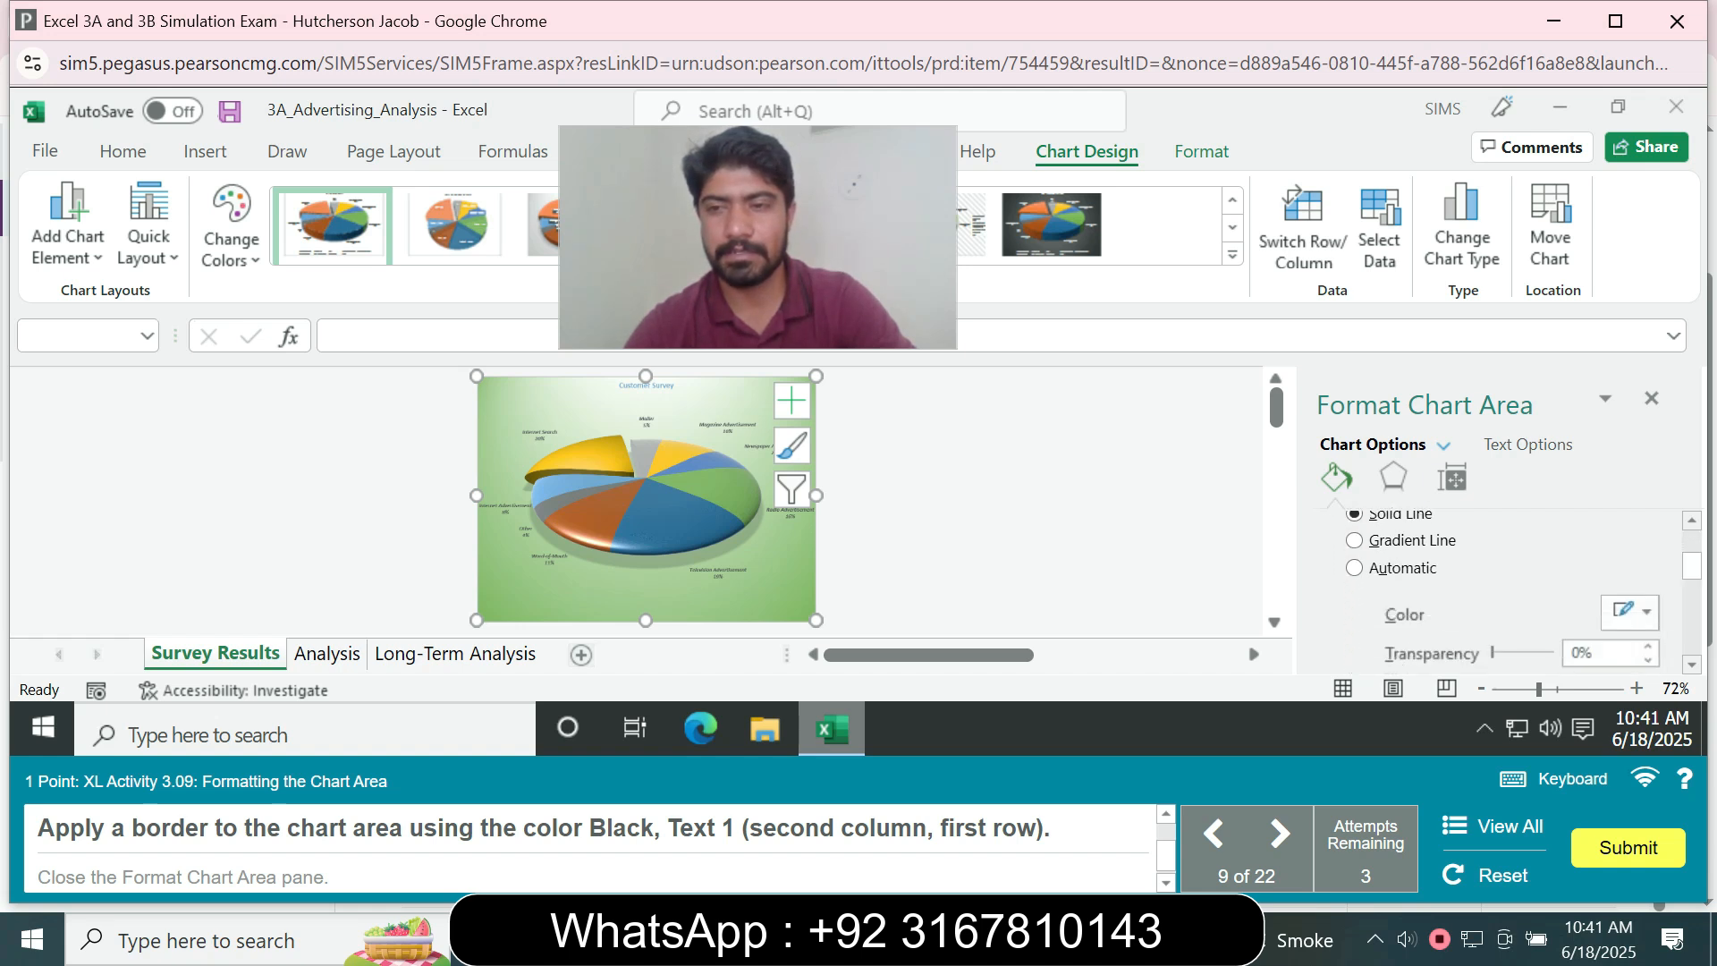
{"action": "left_click", "coordinate": [1646, 612]}
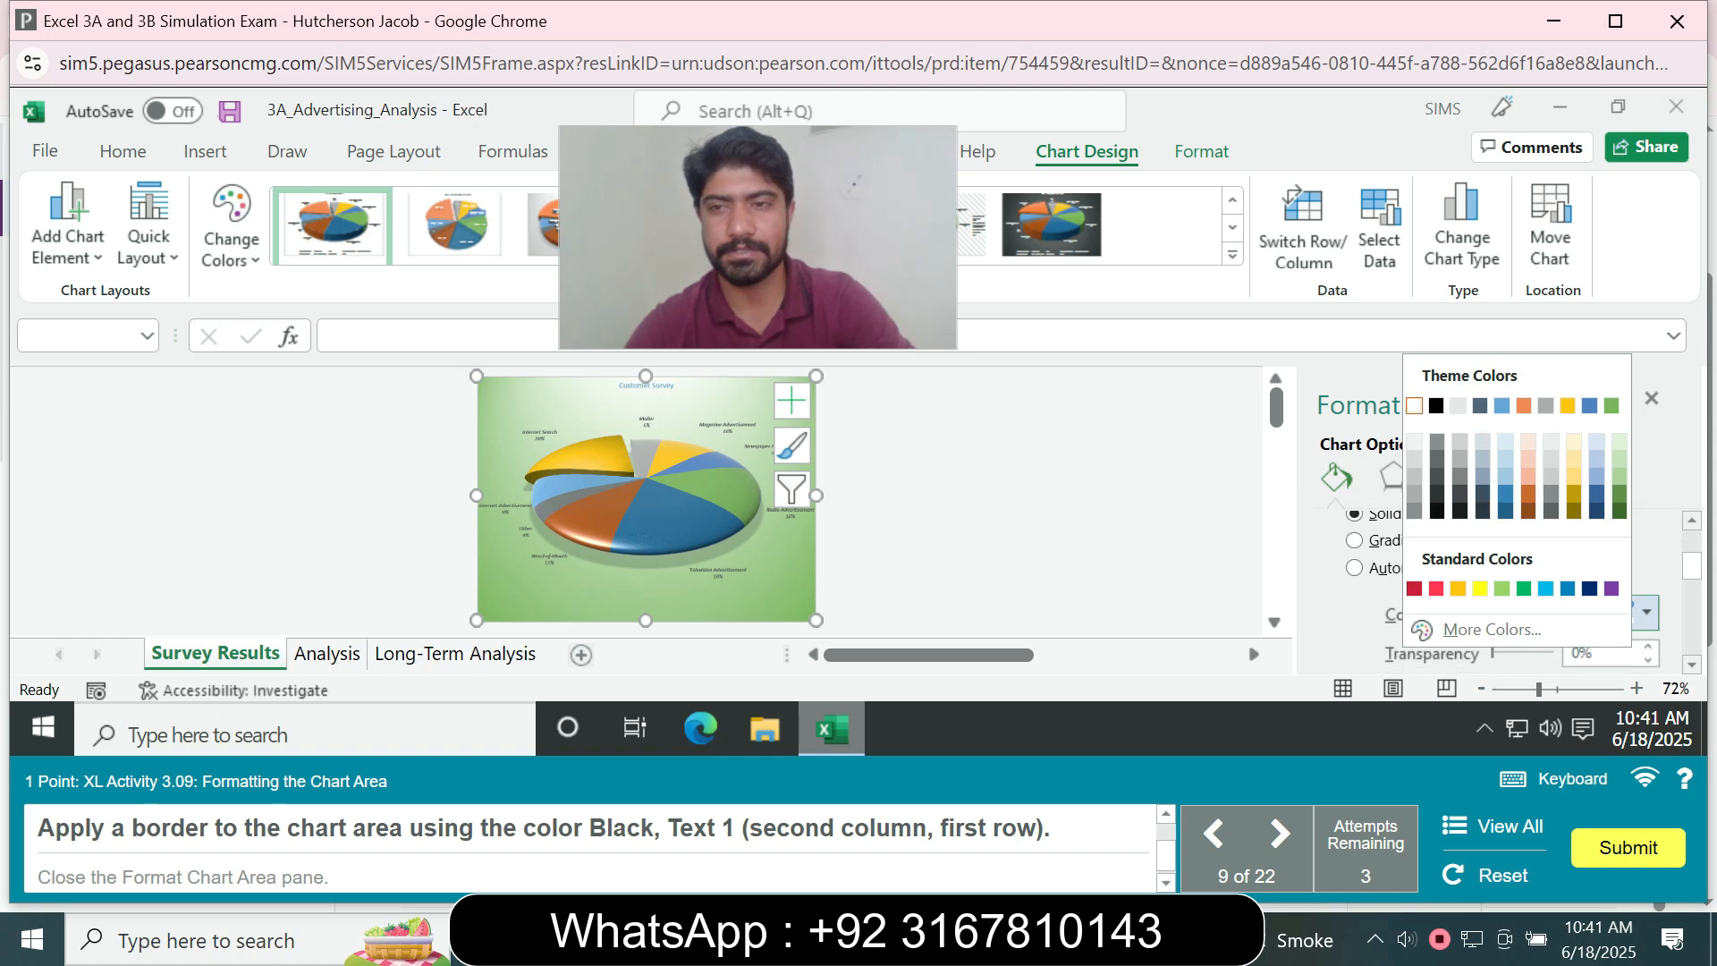
{"action": "left_click", "coordinate": [1436, 406]}
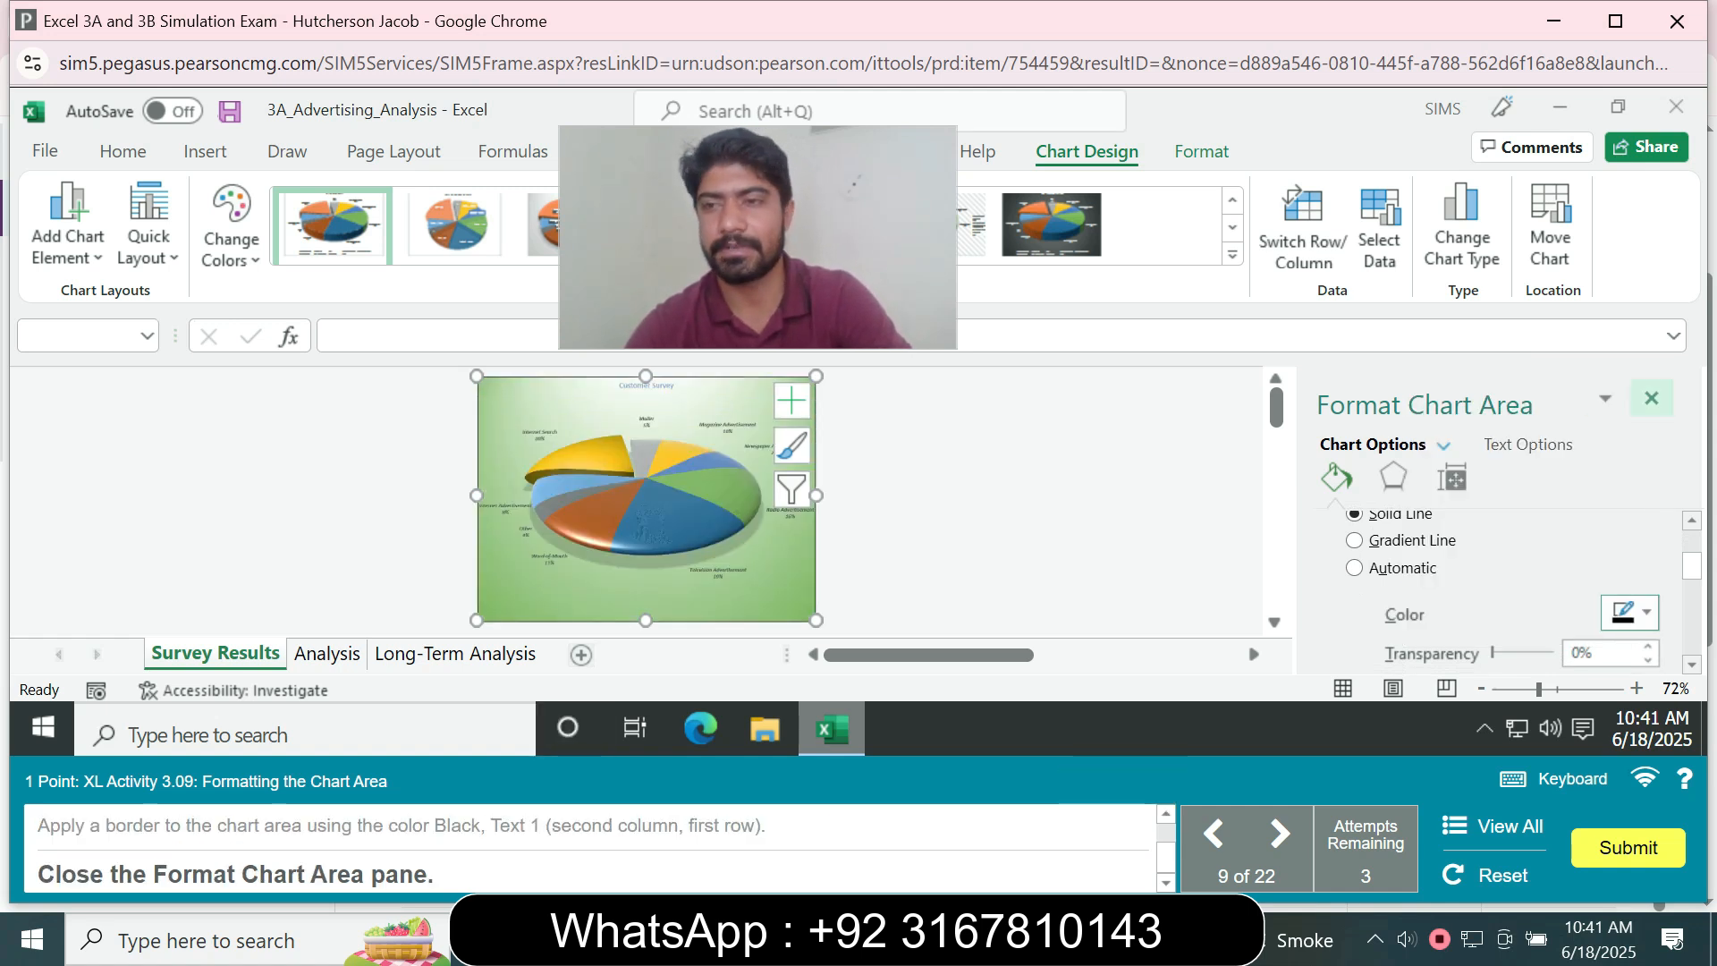
{"action": "left_click", "coordinate": [1650, 397]}
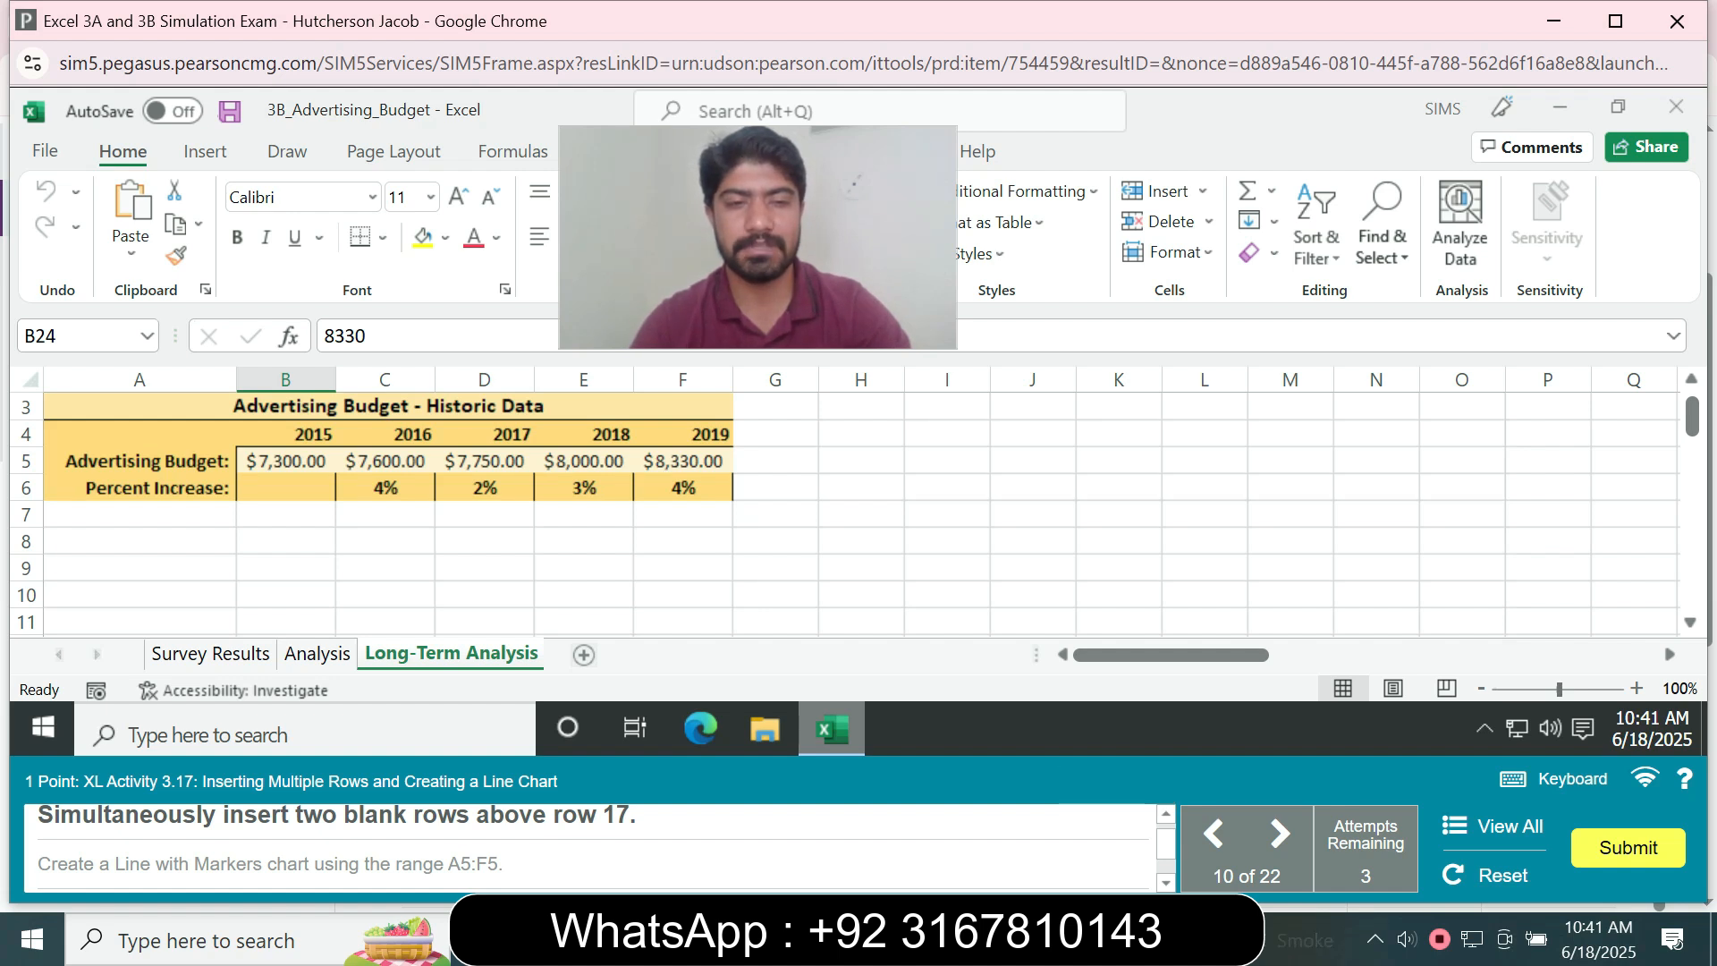
Insert two blank rows above row 17 on the Long-Term Analysis sheet
{"action": "left_click_drag", "start_coordinate": [1692, 416], "coordinate": [1692, 452]}
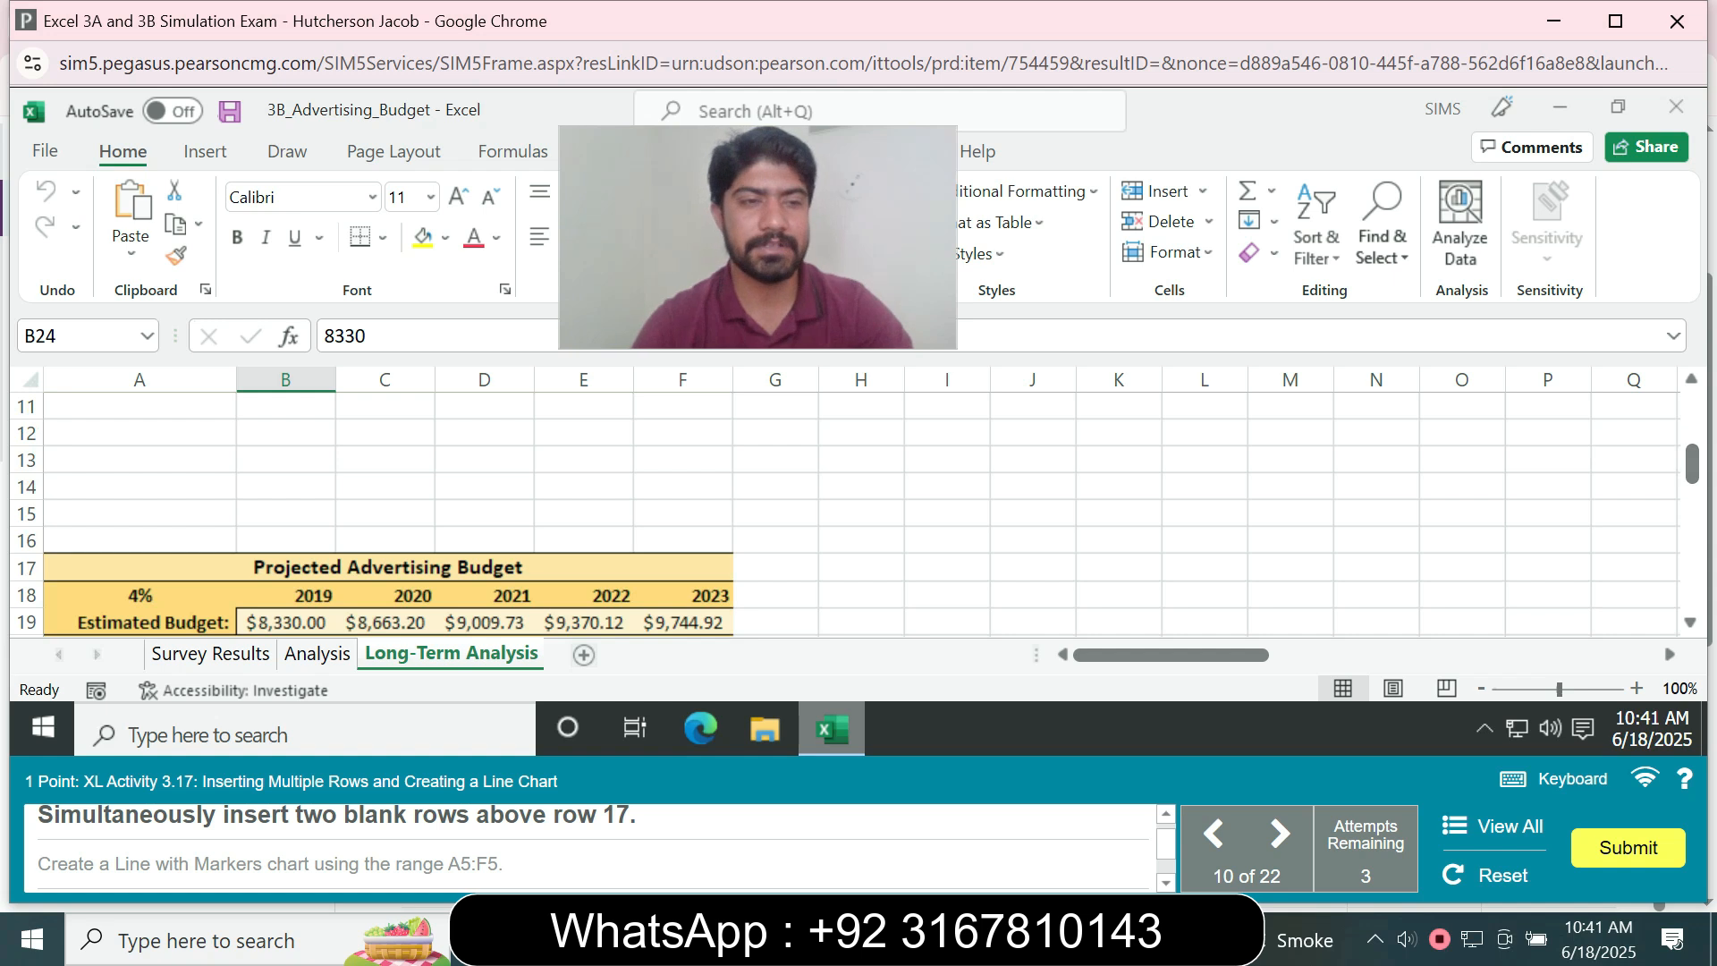
{"action": "left_click", "coordinate": [25, 568]}
{"action": "right_click", "coordinate": [26, 568]}
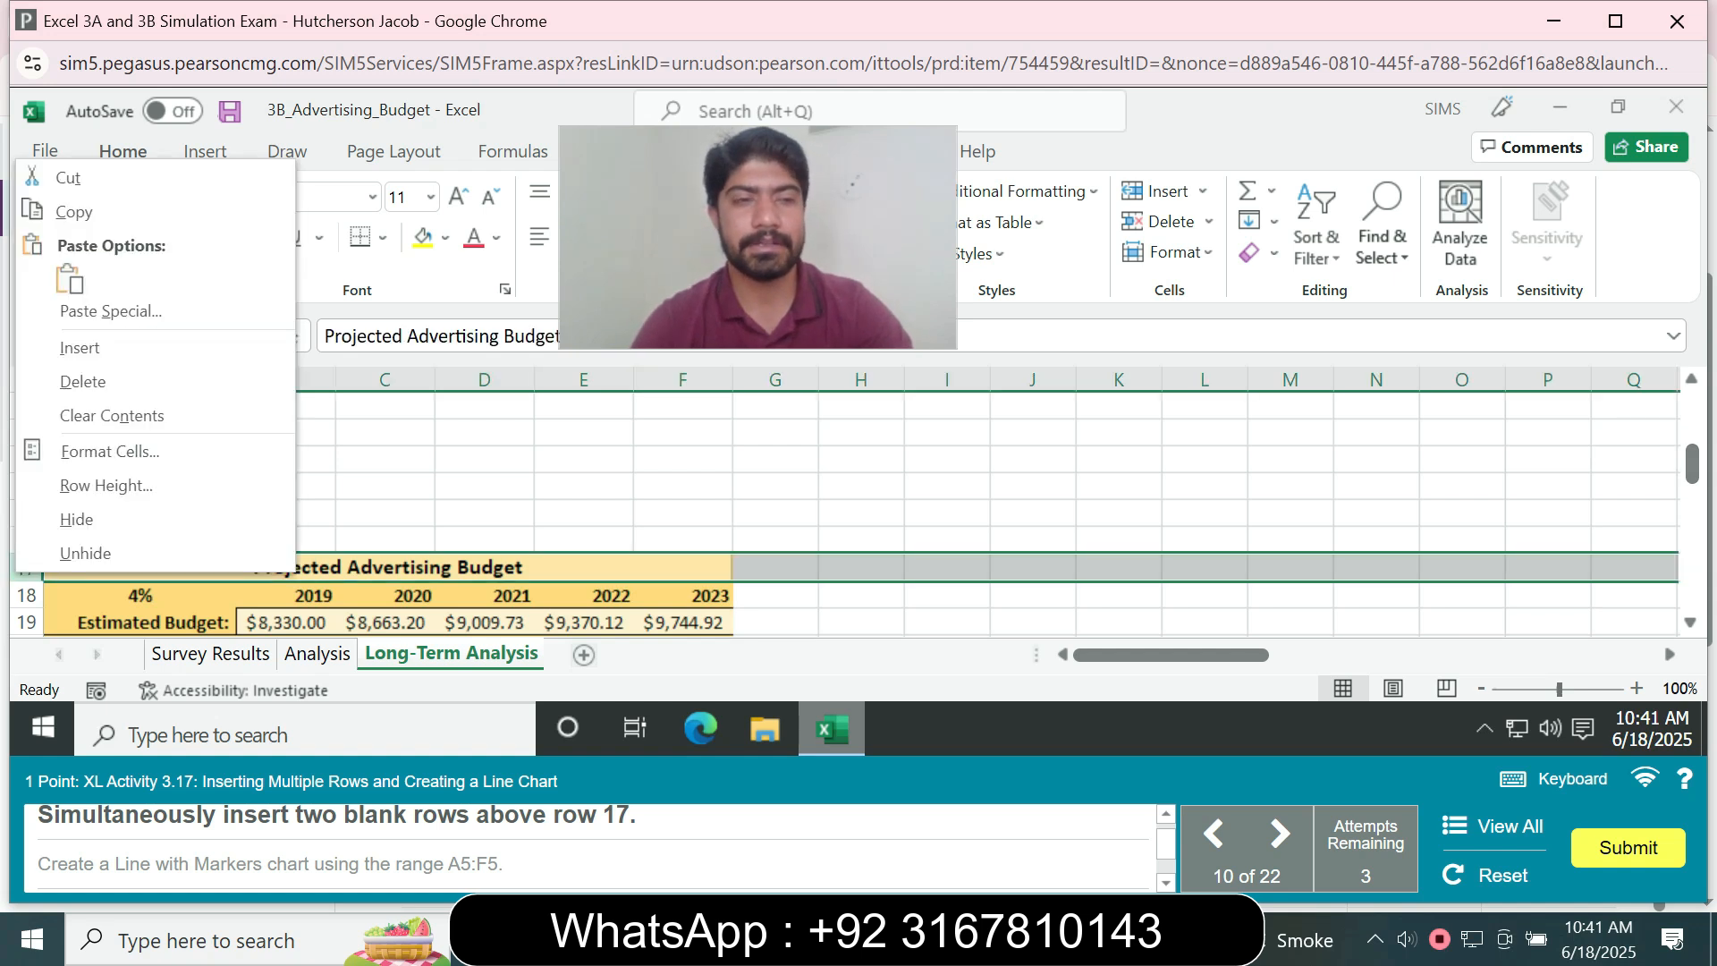
{"action": "left_click", "coordinate": [54, 347]}
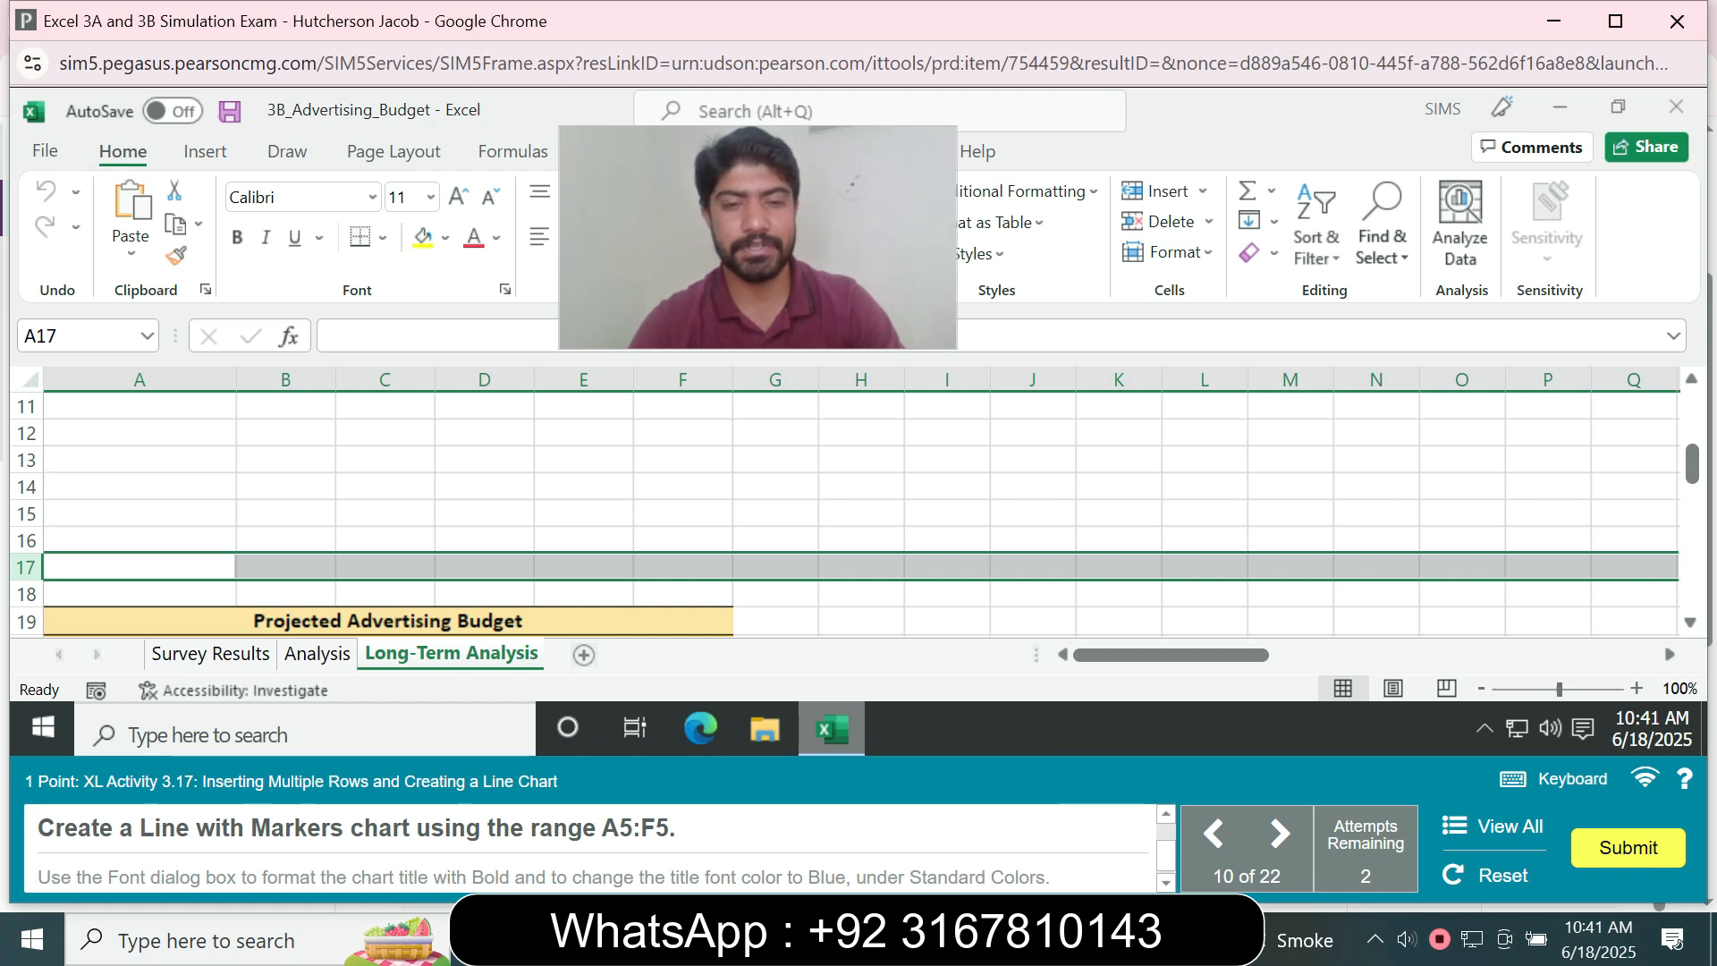
Insert a Line with Markers chart from the range A5:F5 on the Long-Term Analysis sheet
{"action": "left_click", "coordinate": [83, 337]}
{"action": "type", "text": "A"}
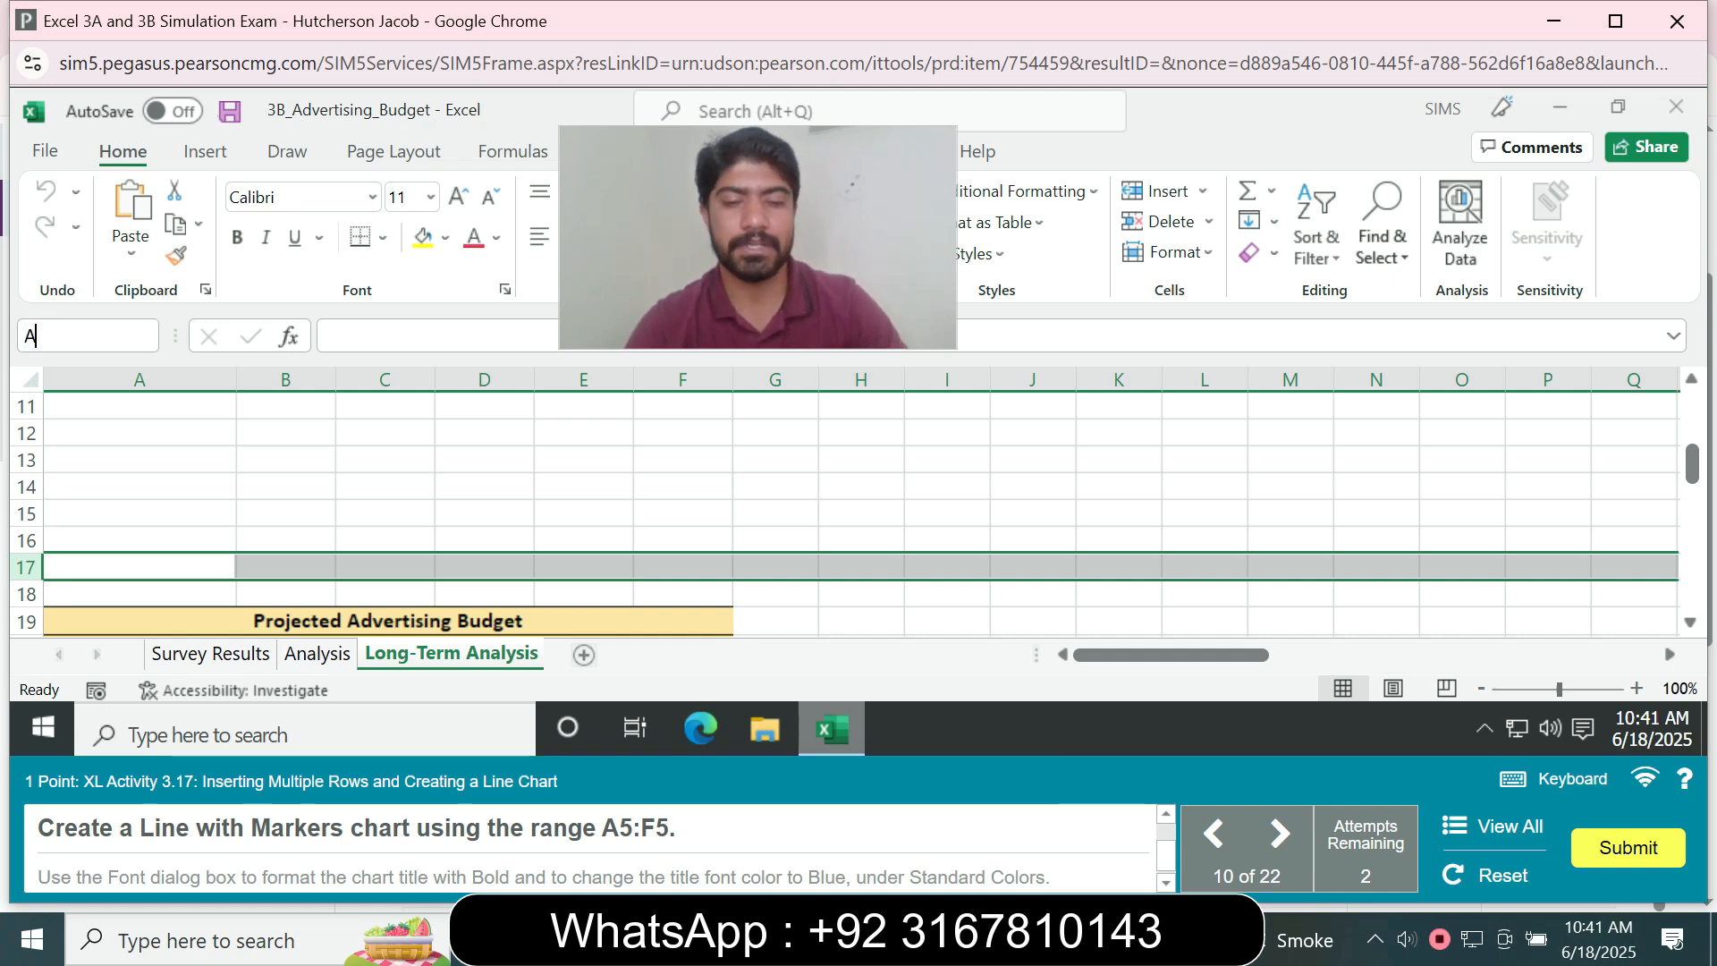
{"action": "type", "text": "5:F5"}
{"action": "key", "text": "Return"}
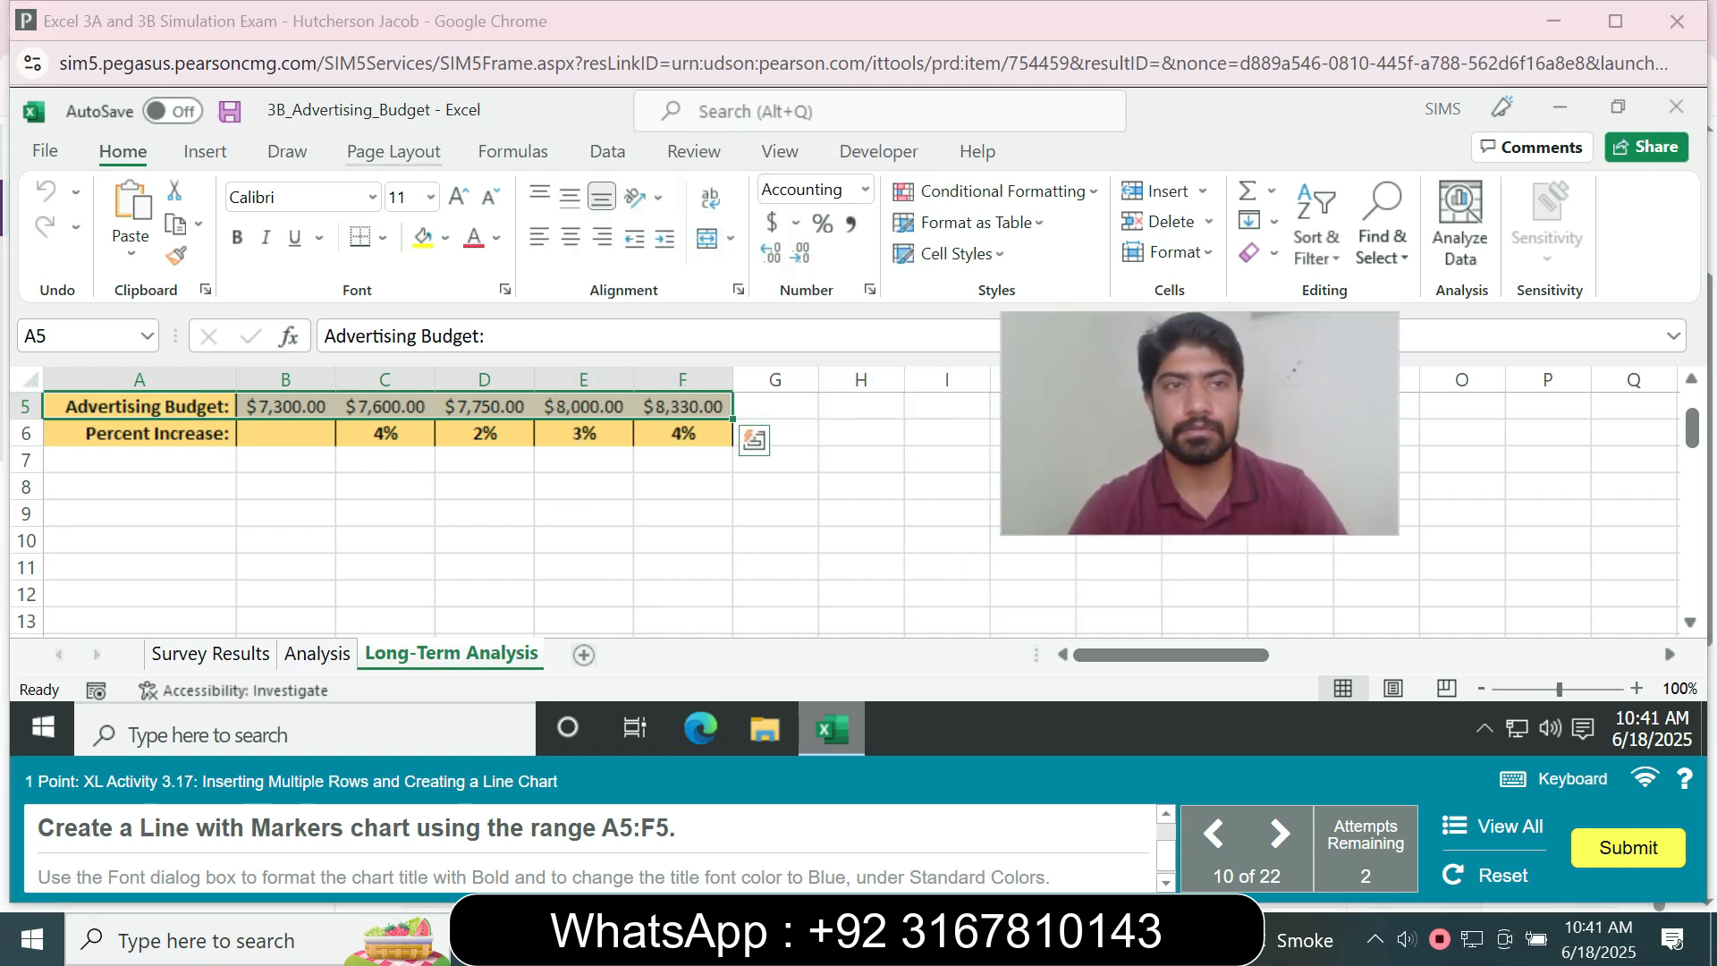
{"action": "key", "text": "alt+n"}
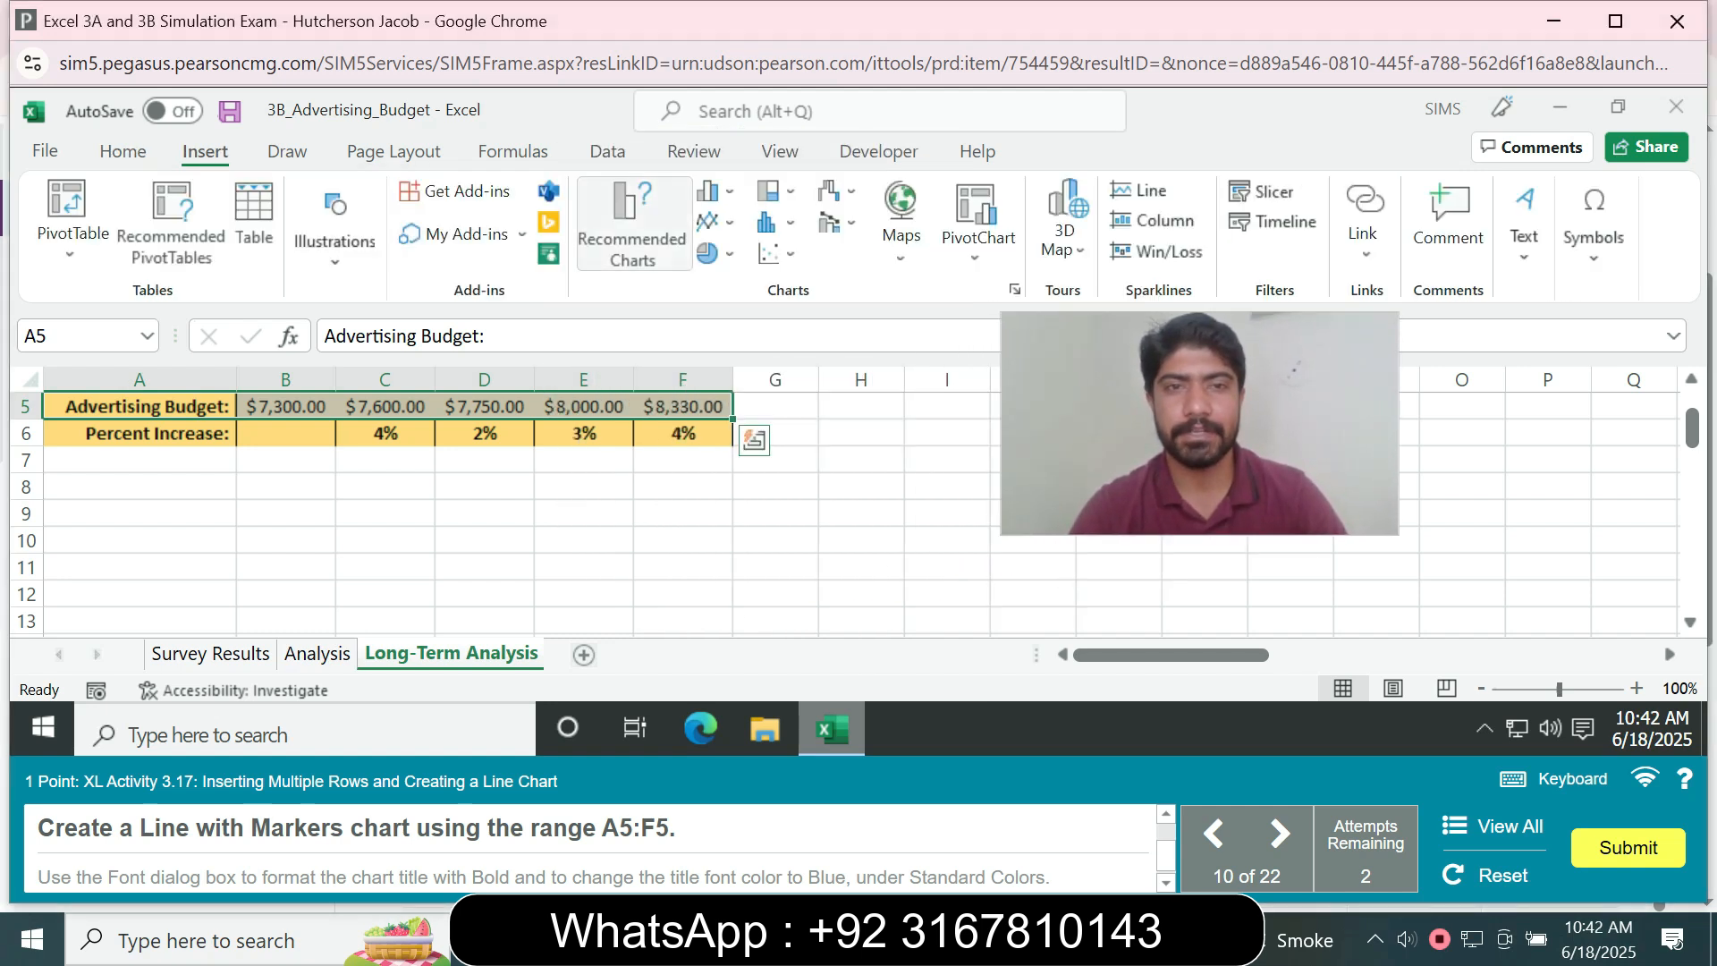
{"action": "left_click", "coordinate": [633, 224]}
{"action": "left_click", "coordinate": [647, 150]}
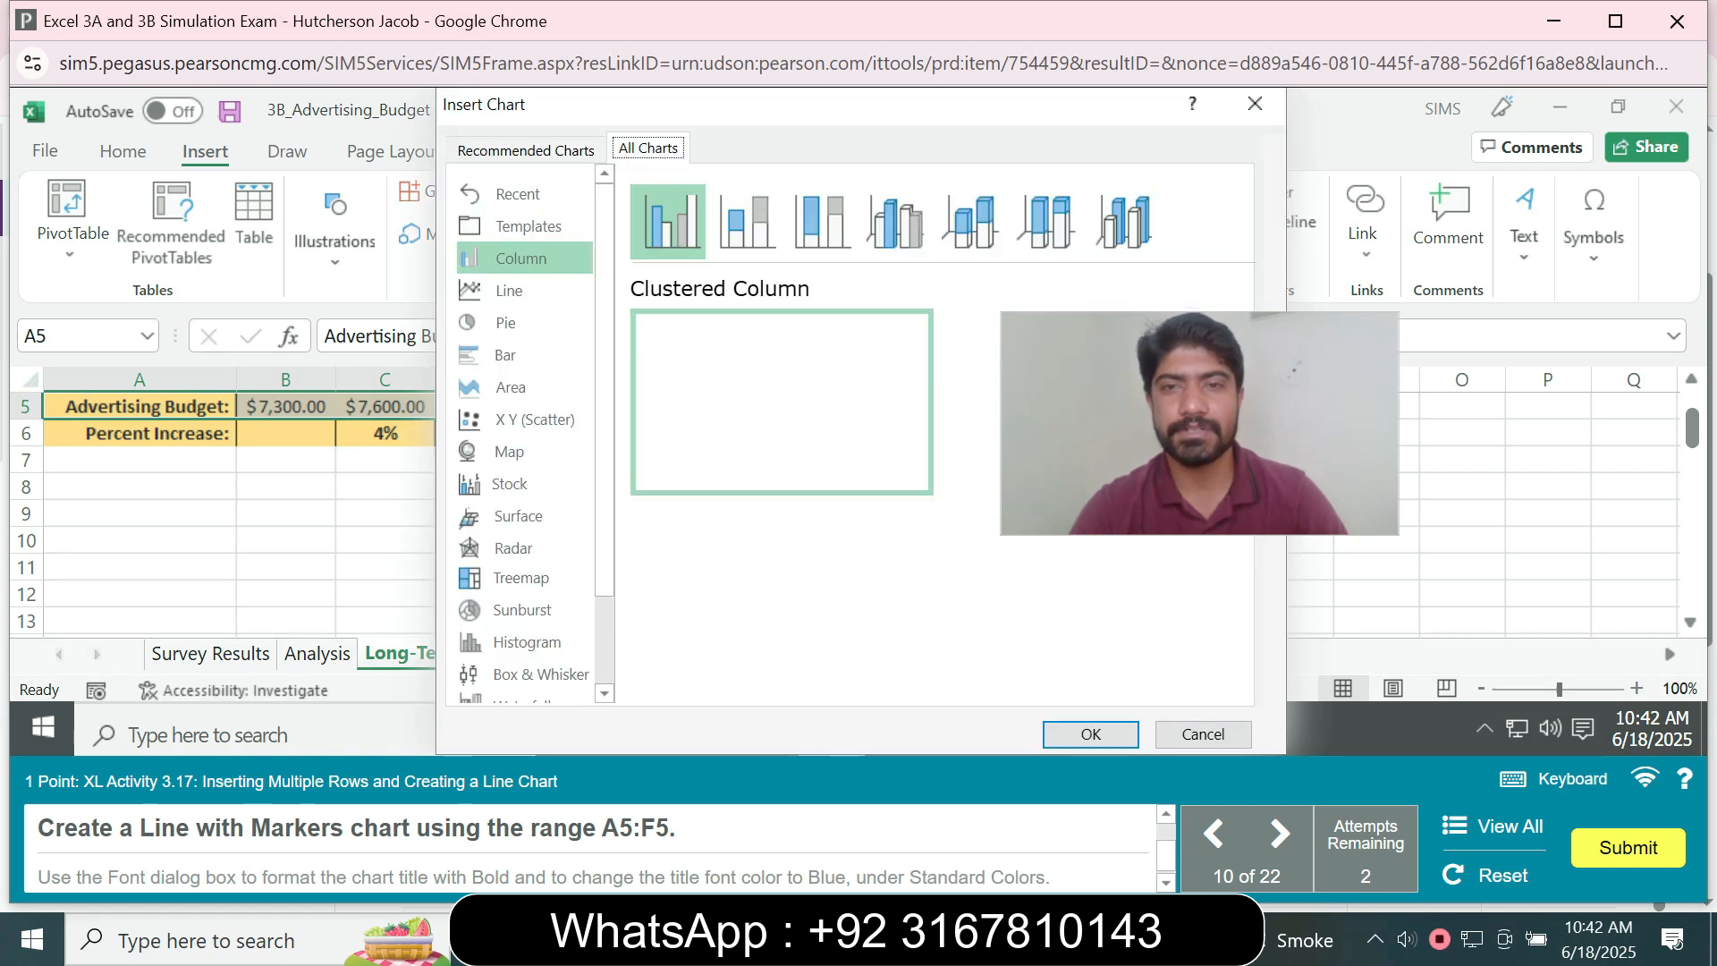
{"action": "left_click", "coordinate": [509, 291]}
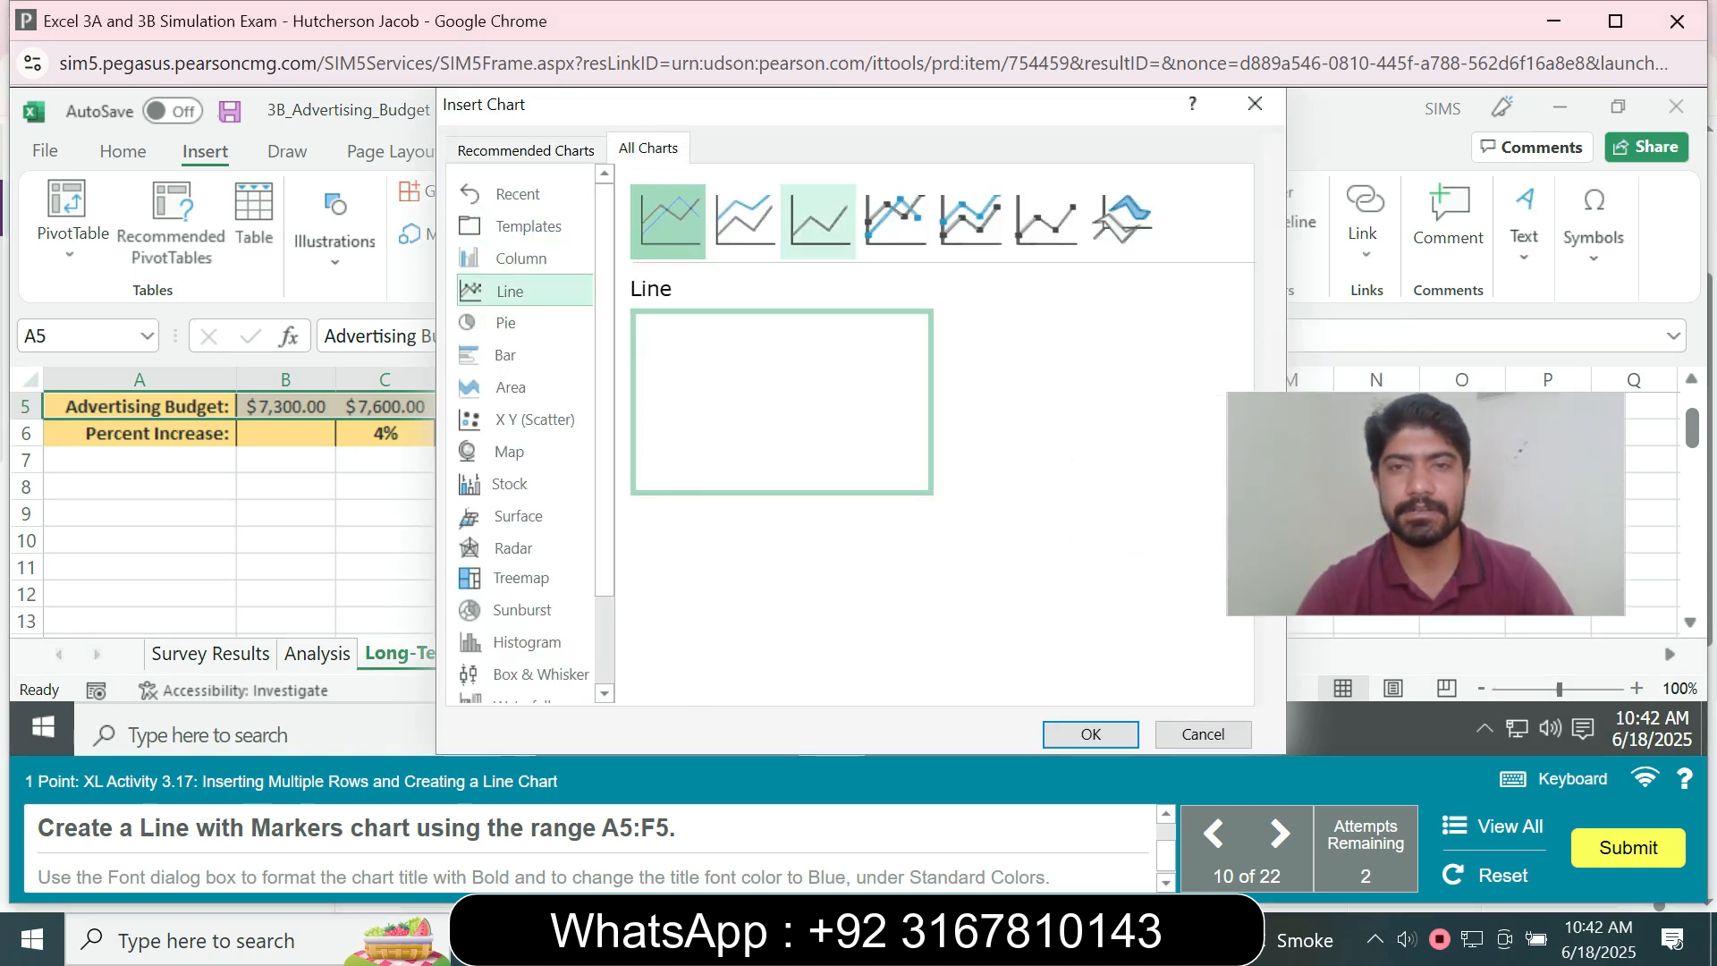
{"action": "left_click", "coordinate": [894, 222]}
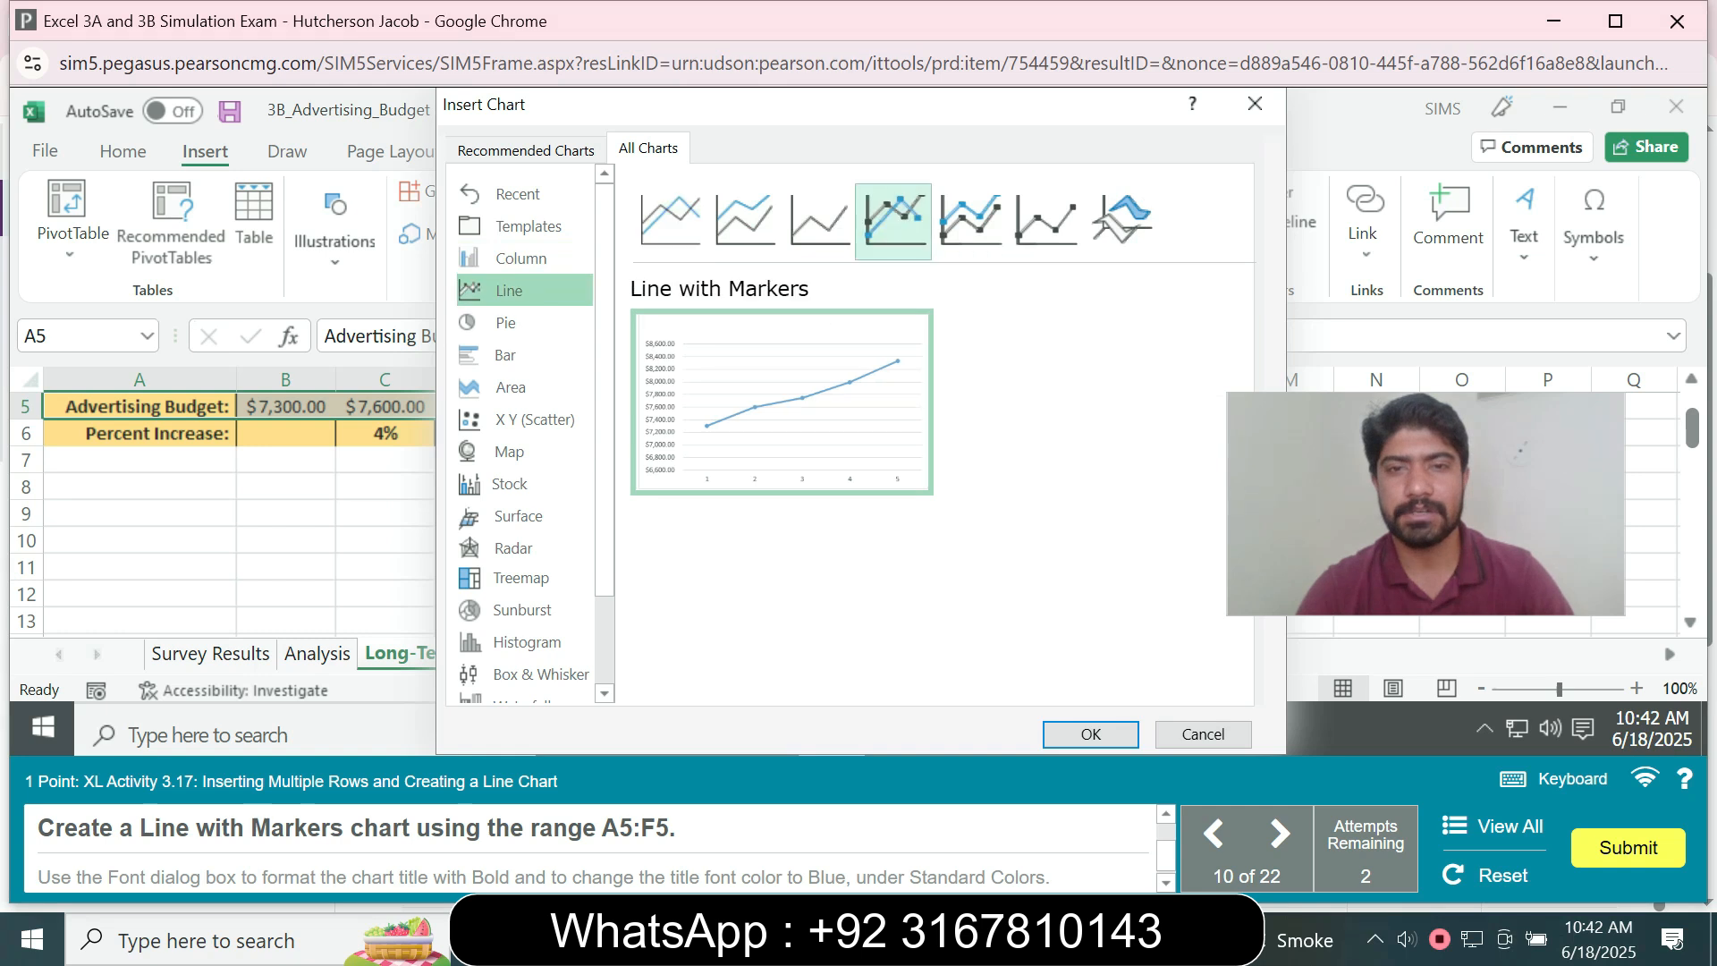
{"action": "left_click", "coordinate": [1090, 734]}
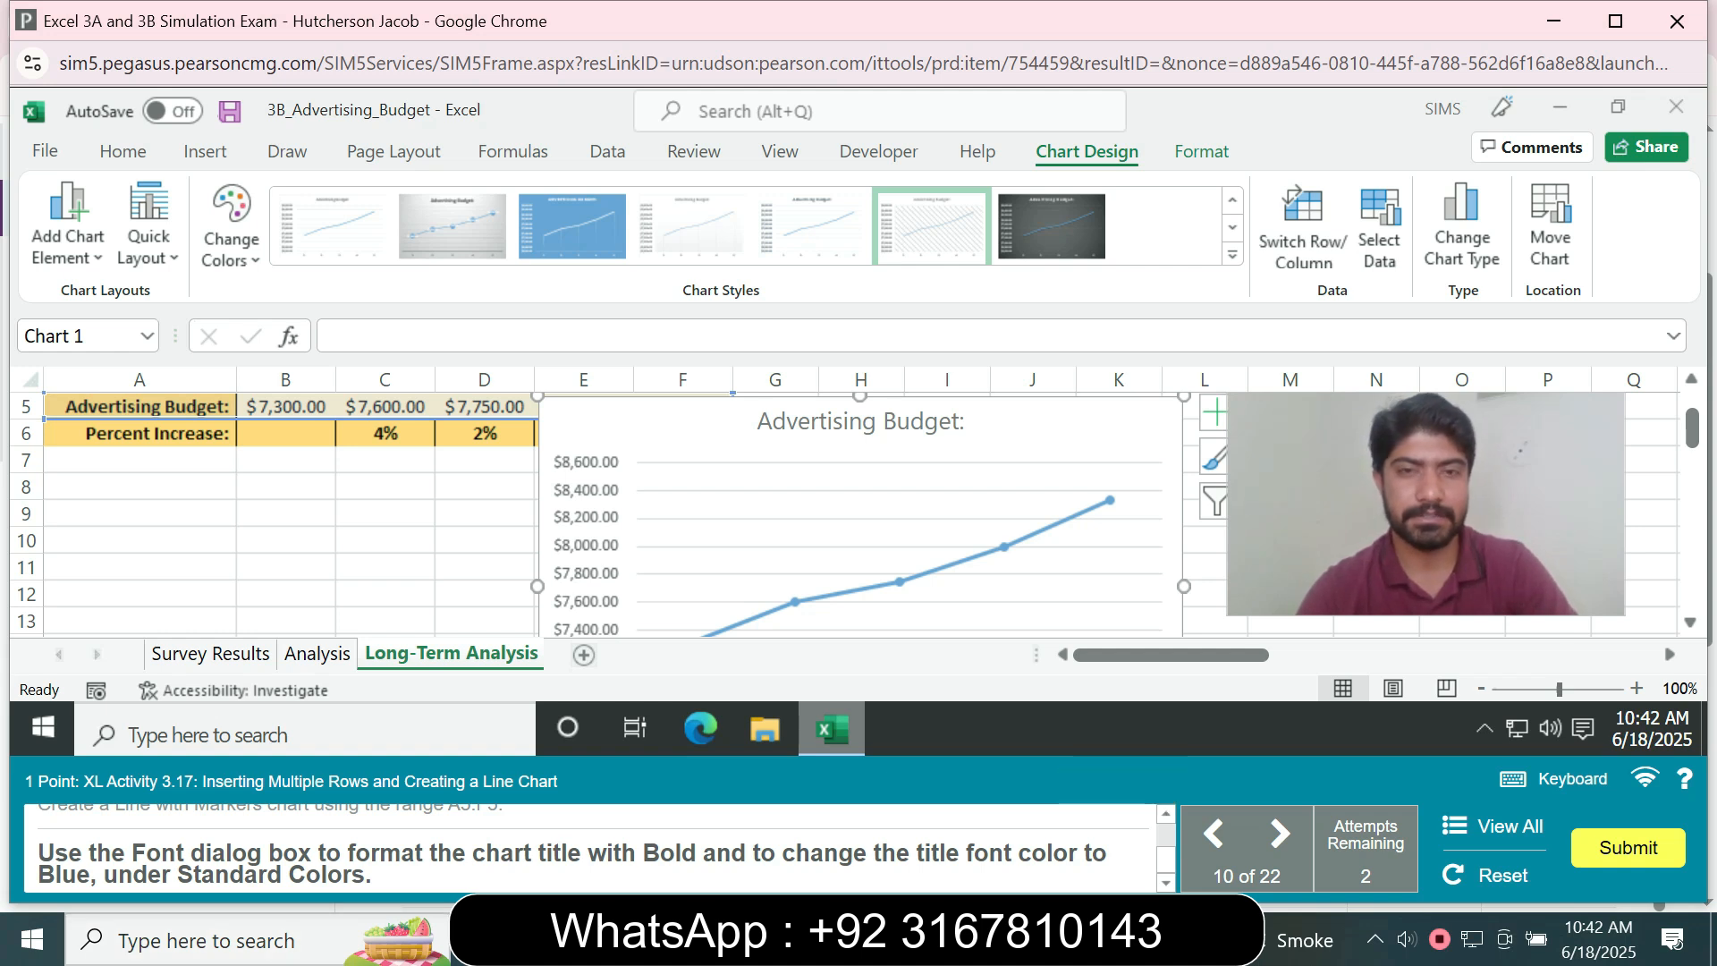
Format the line chart's title as bold with the standard font color Blue
{"action": "left_click", "coordinate": [827, 421]}
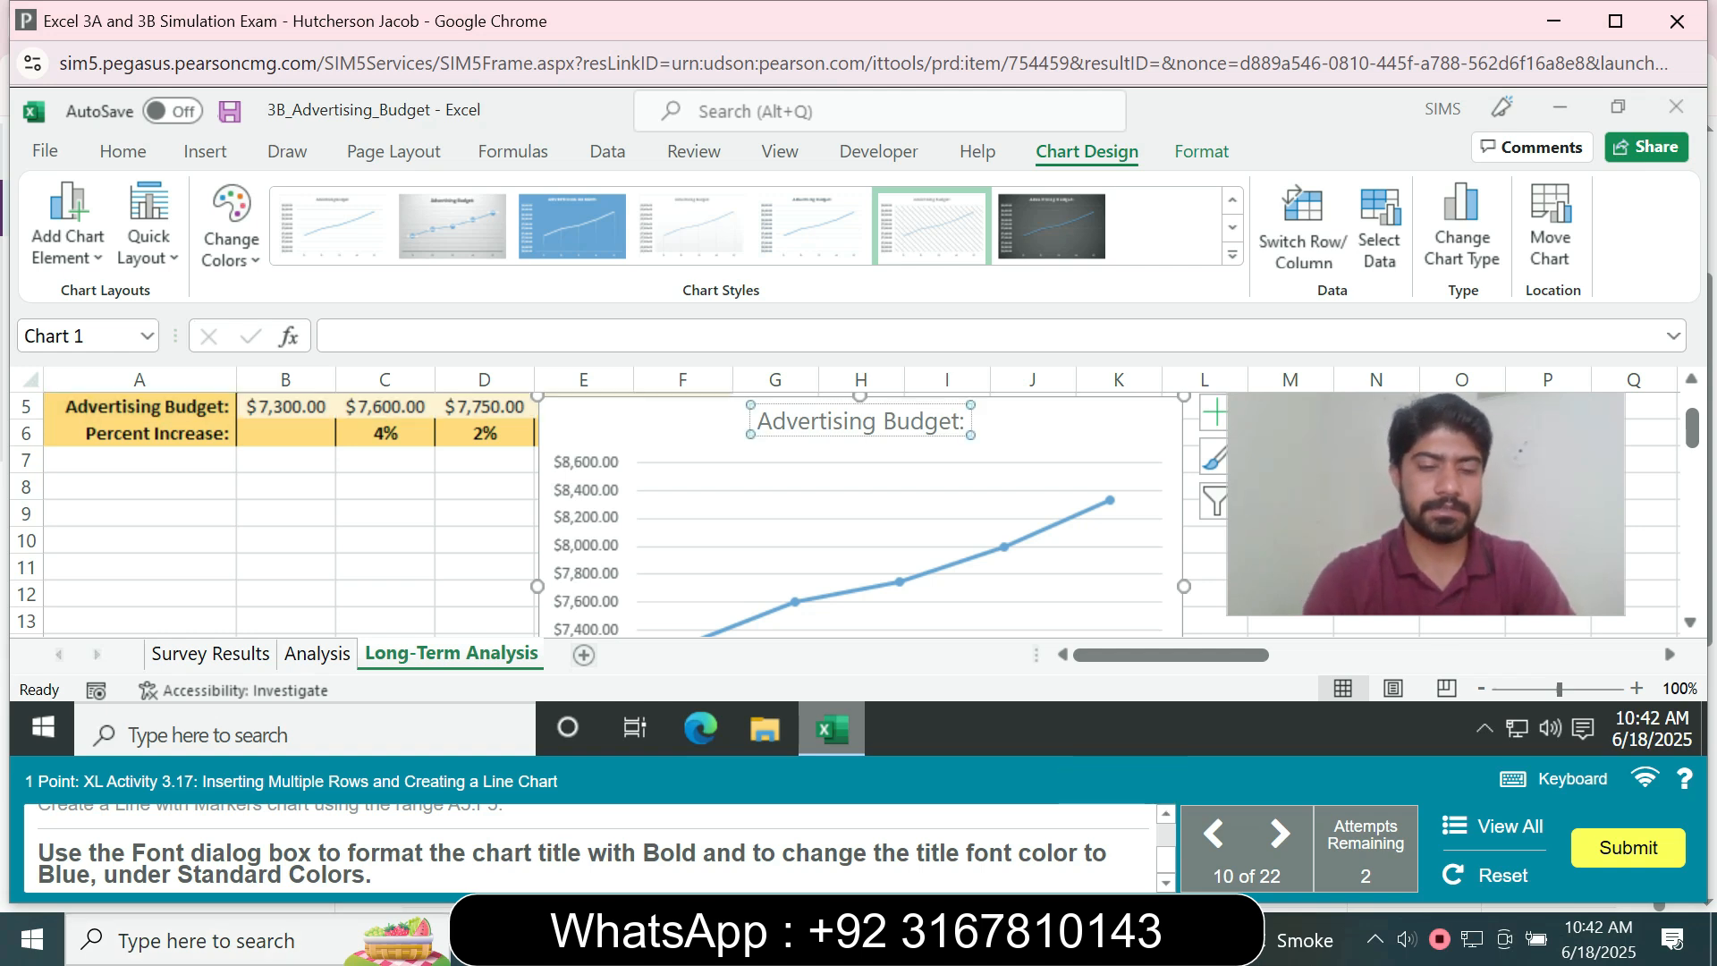
{"action": "key", "text": "ctrl+a"}
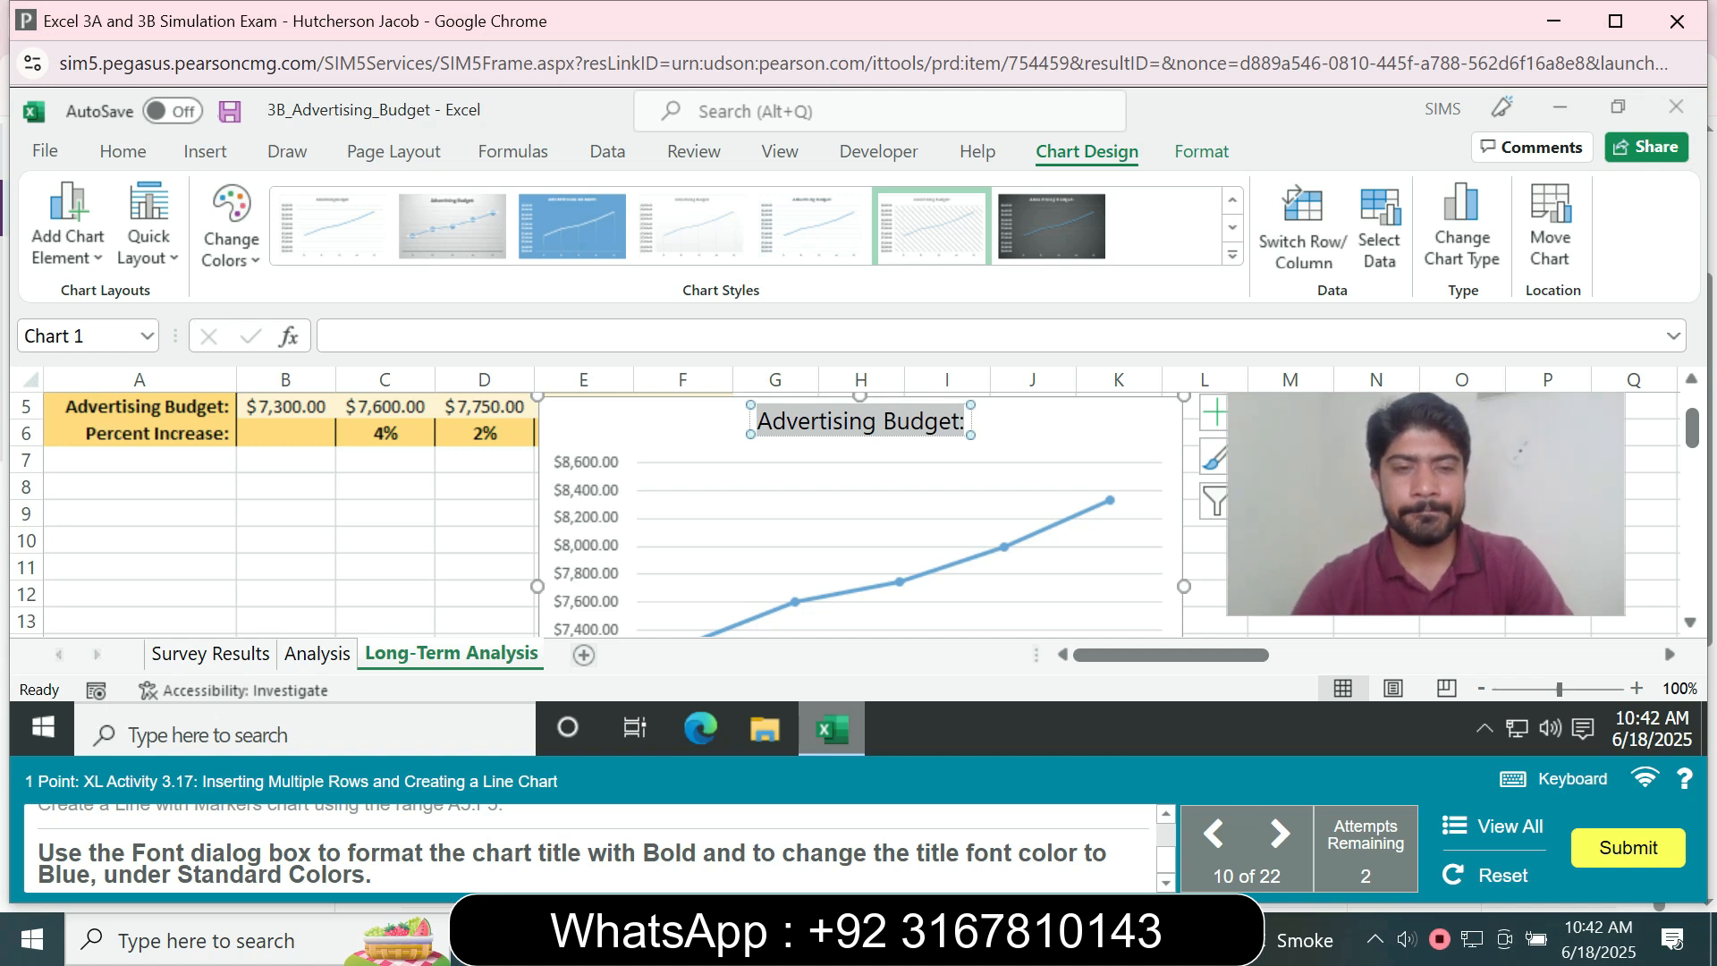
{"action": "left_click", "coordinate": [123, 152]}
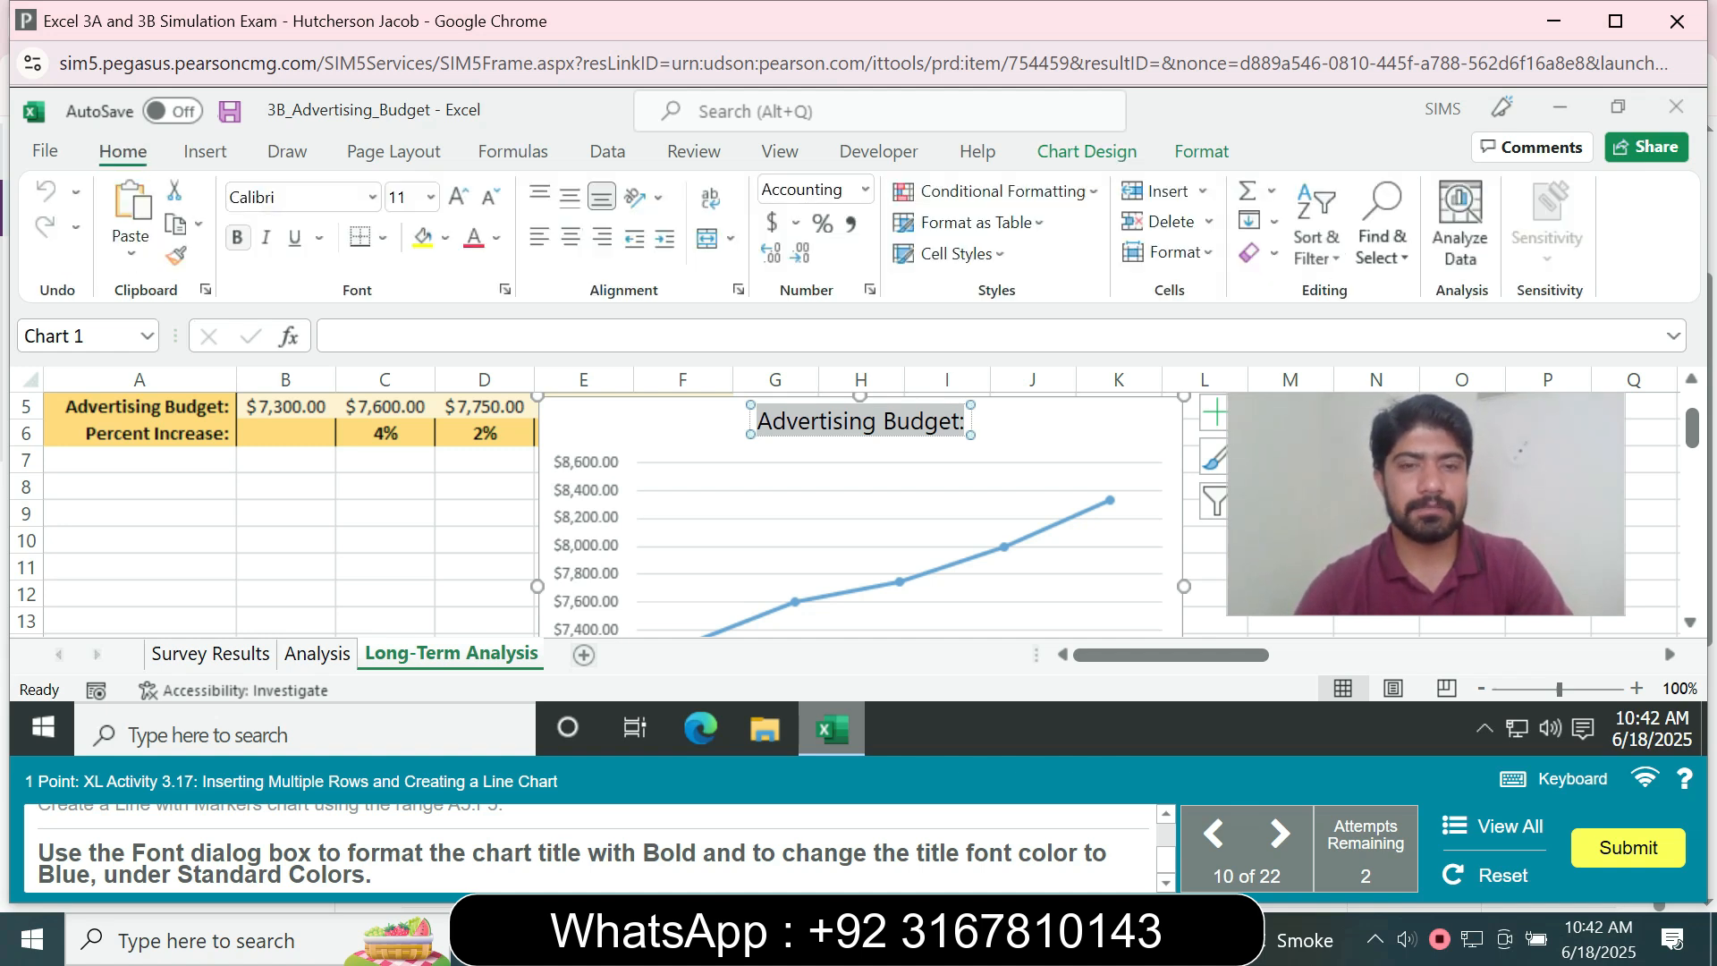
{"action": "left_click", "coordinate": [237, 237]}
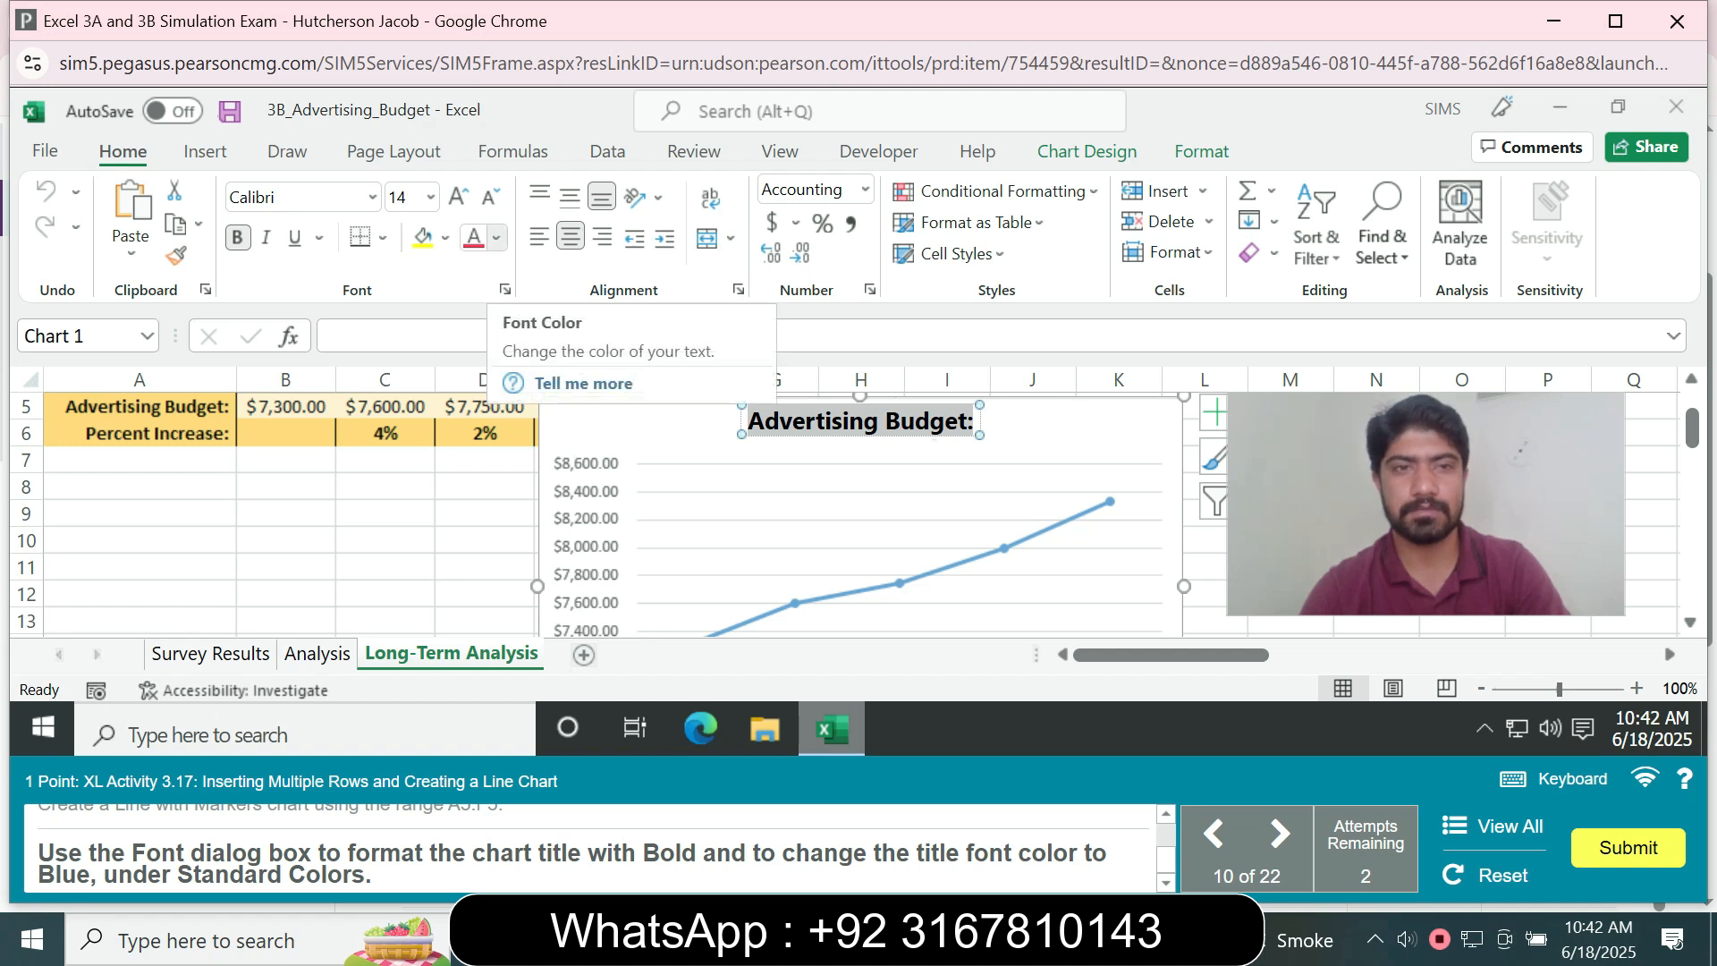
{"action": "left_click", "coordinate": [496, 238]}
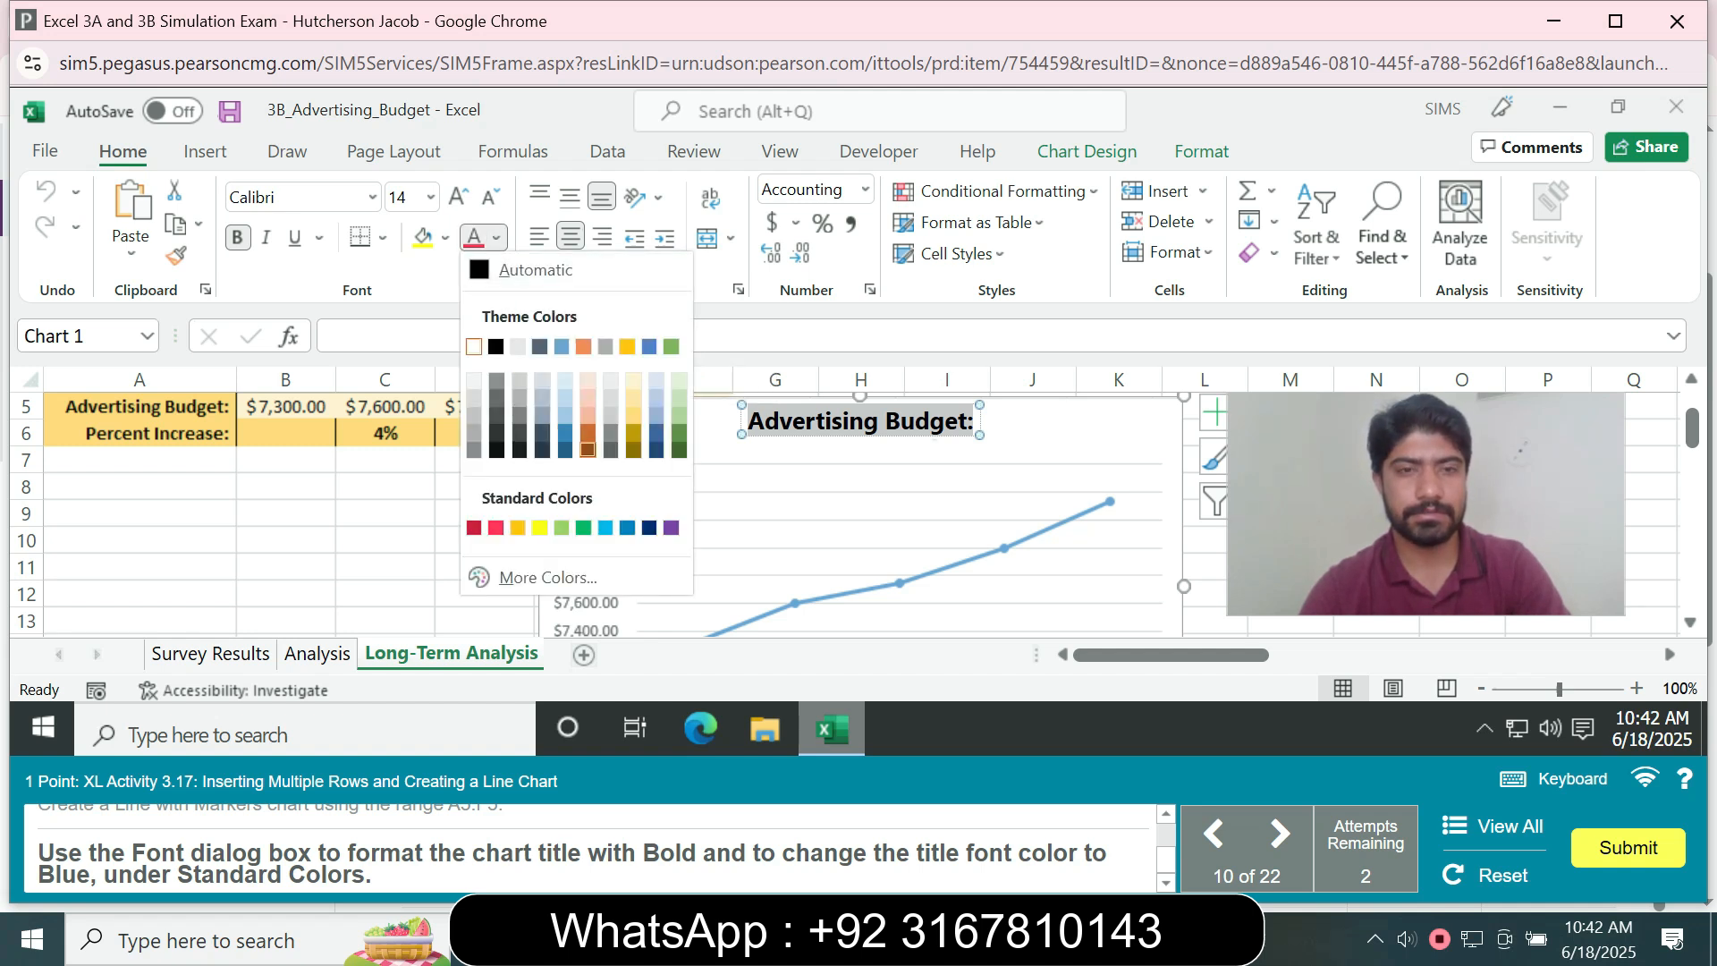
{"action": "left_click", "coordinate": [627, 528]}
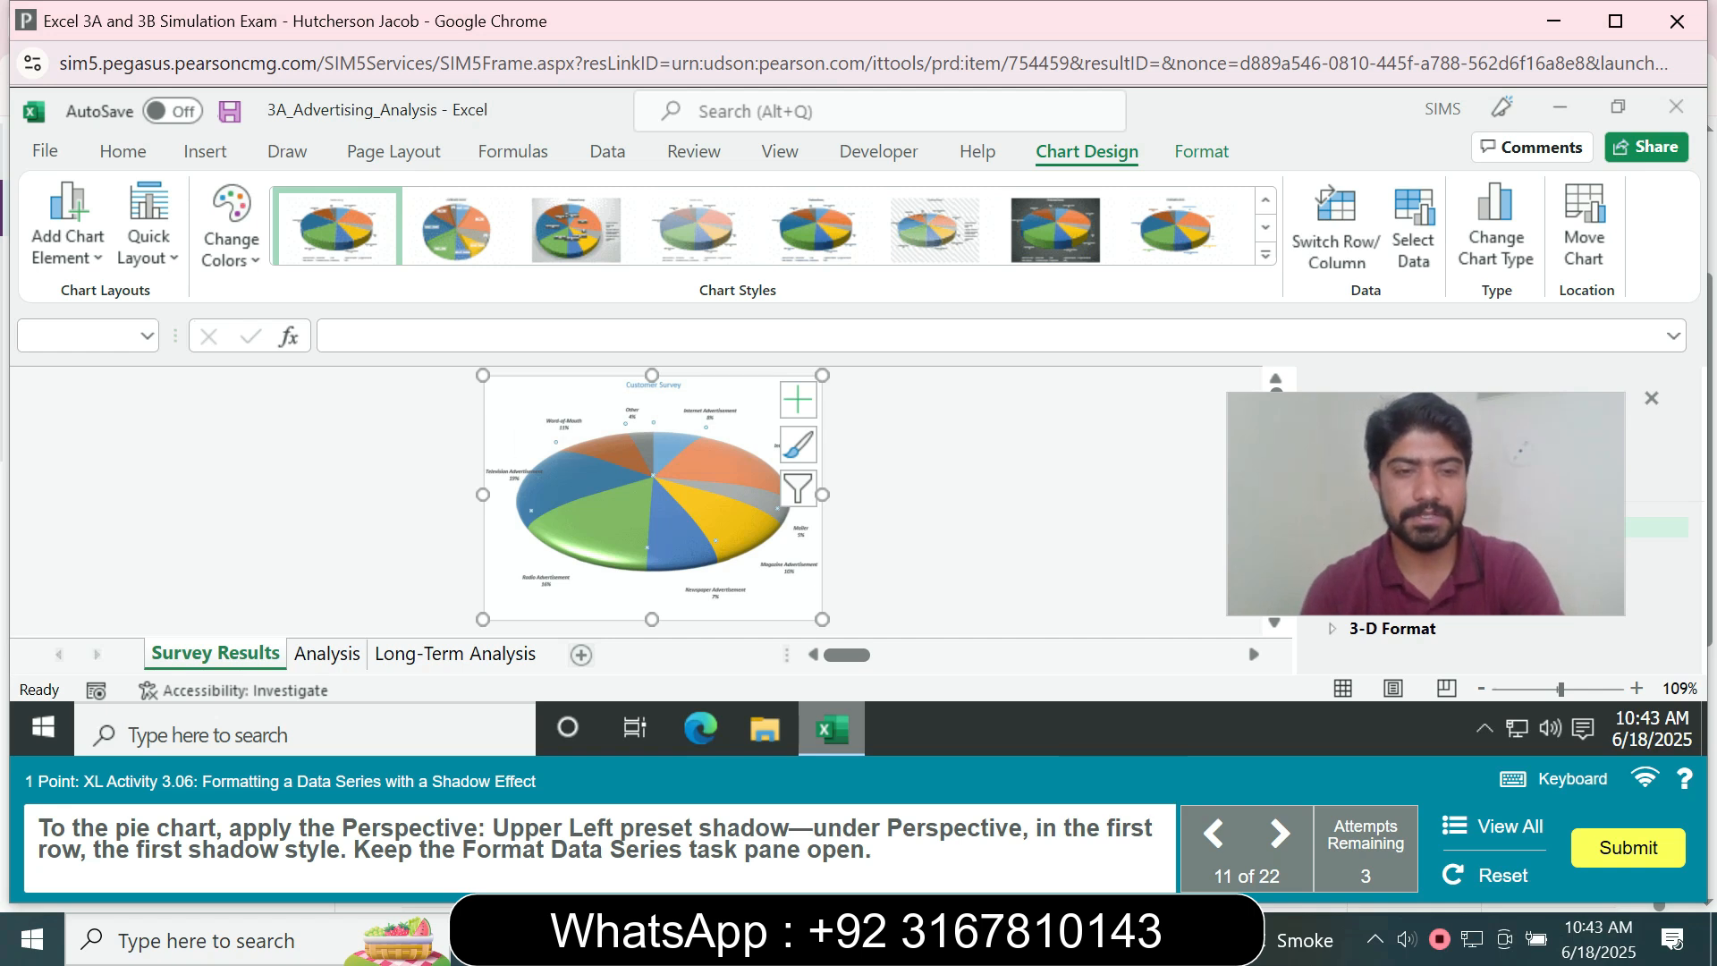
Apply the Perspective: Upper Left preset shadow to the pie chart's data series on the Survey Results sheet
{"action": "left_click", "coordinate": [1381, 527]}
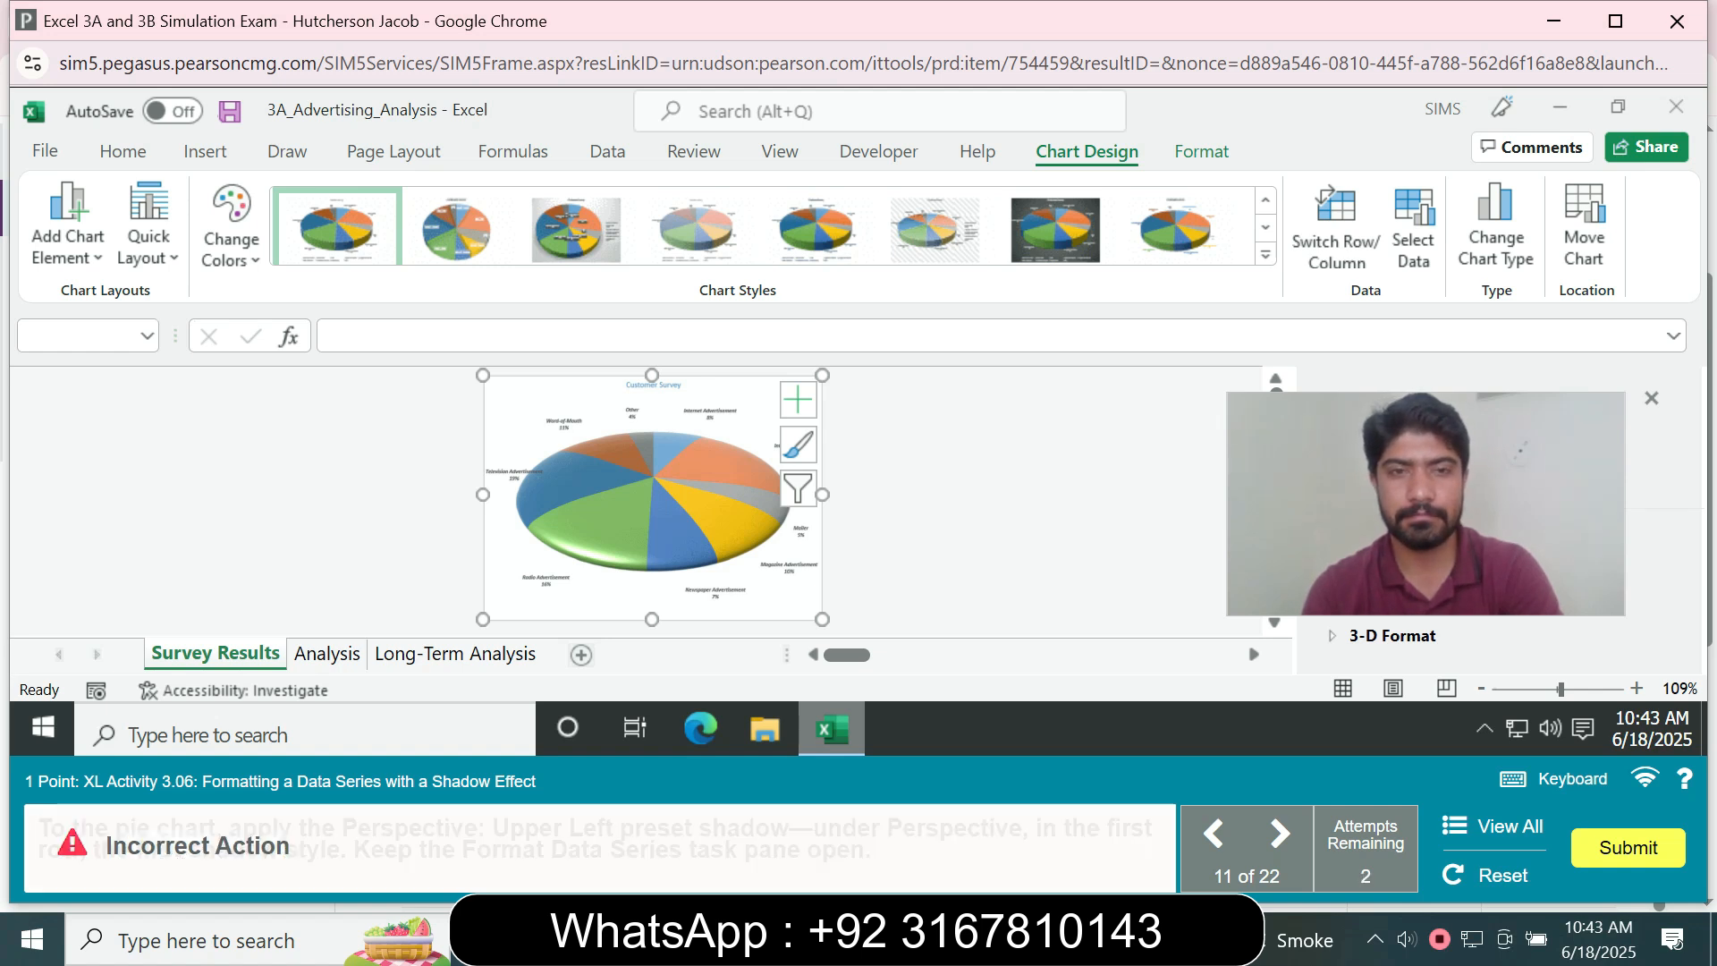
{"action": "left_click", "coordinate": [662, 463]}
{"action": "right_click", "coordinate": [662, 461]}
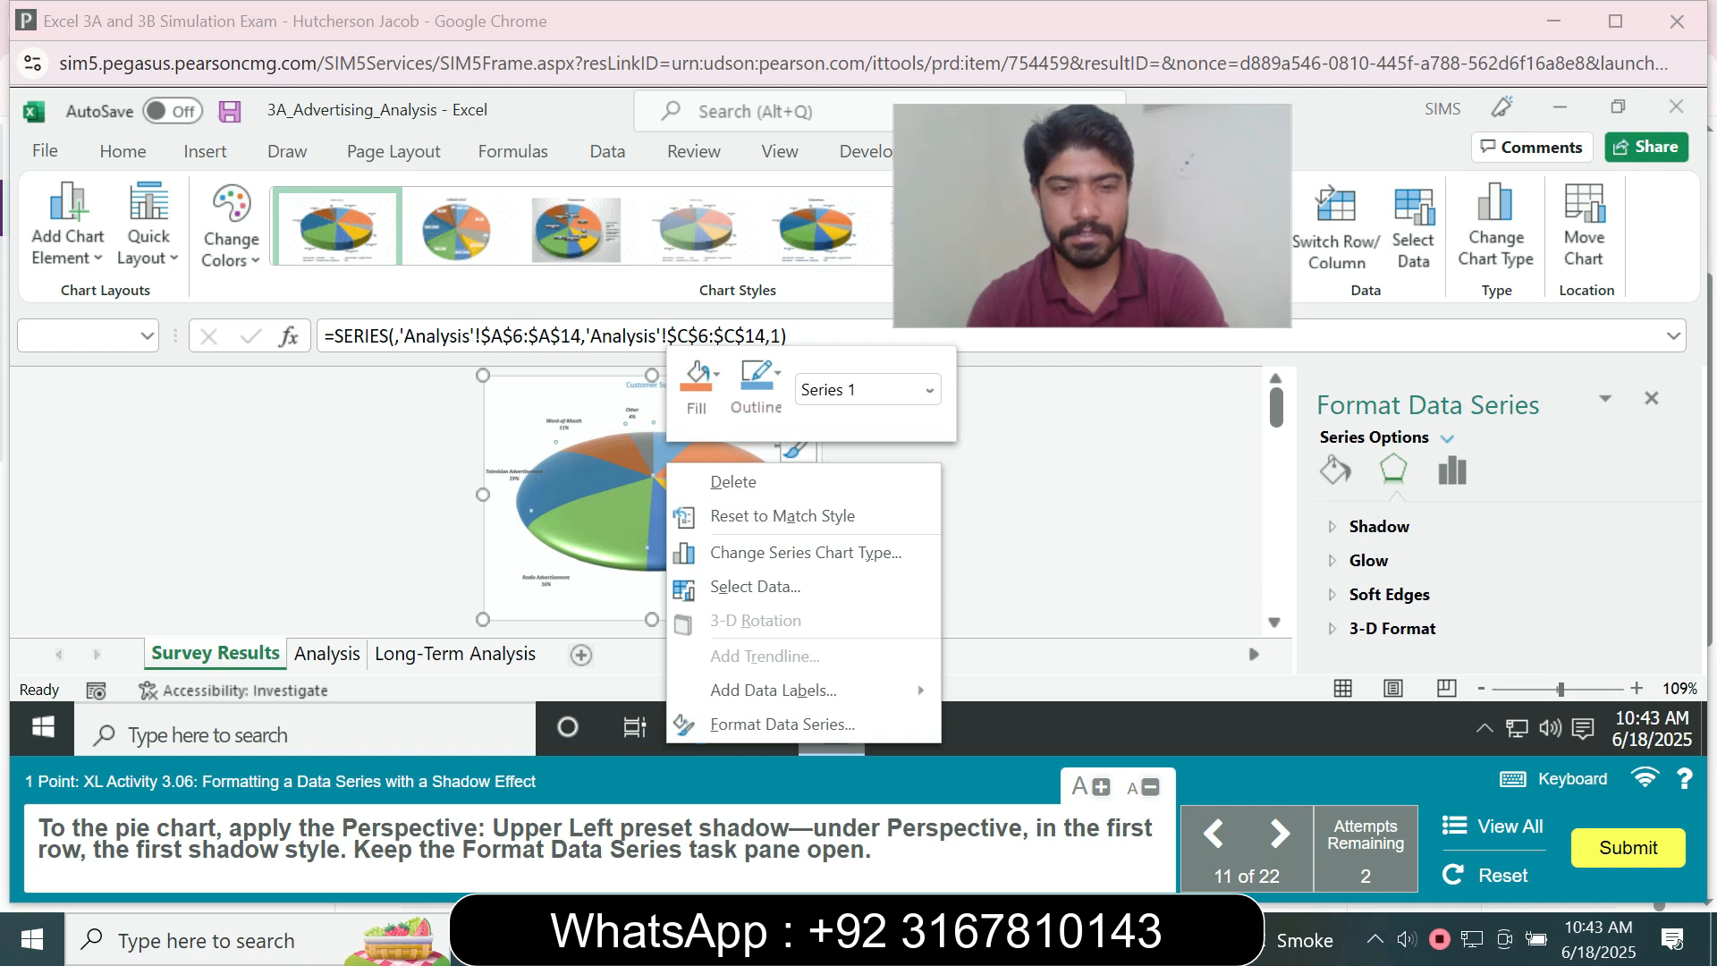
{"action": "left_click", "coordinate": [1378, 525]}
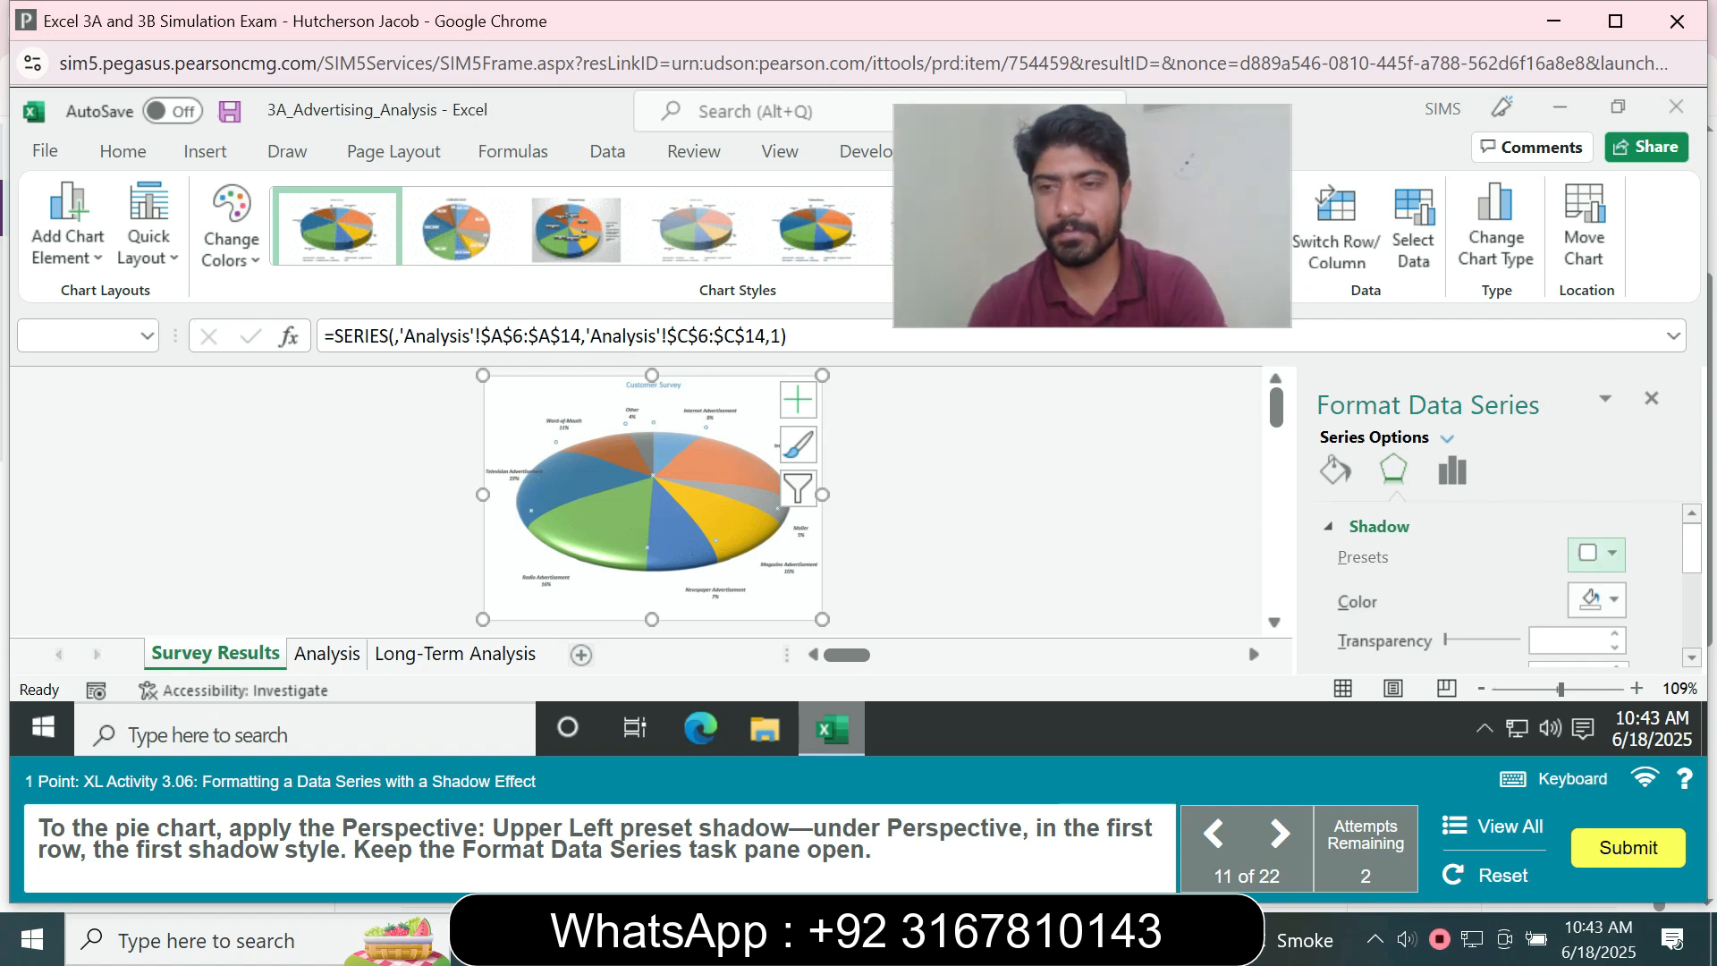
{"action": "left_click", "coordinate": [1596, 552]}
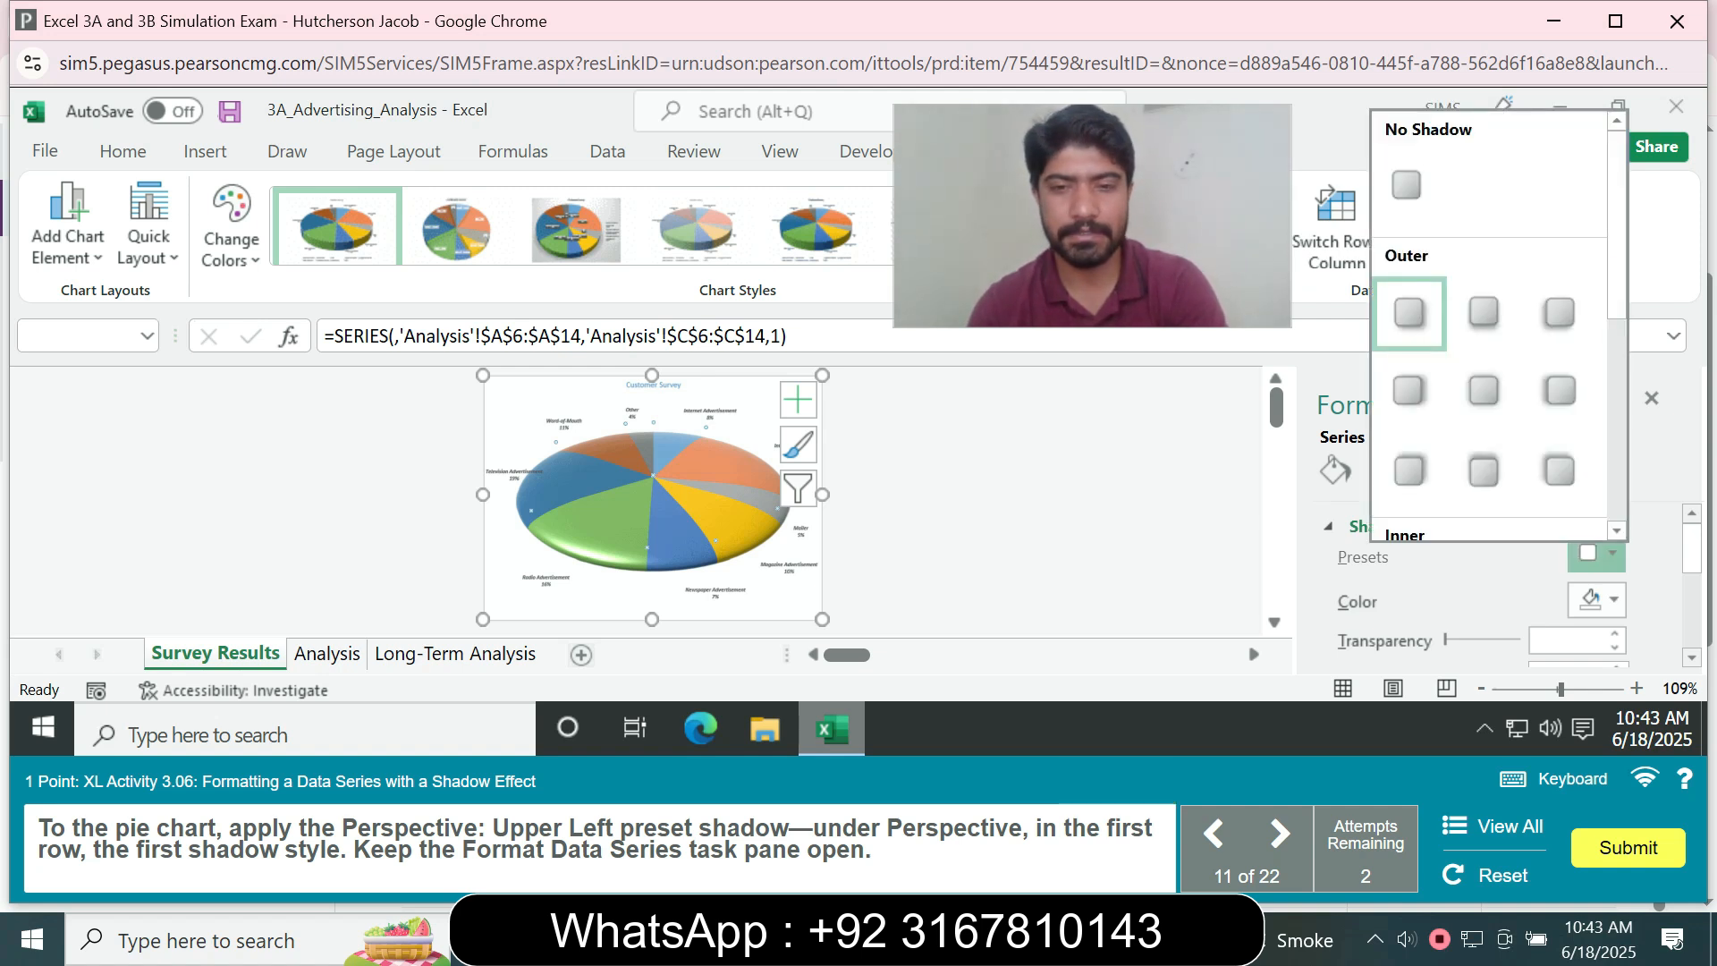
{"action": "scroll", "coordinate": [1488, 326], "scroll_direction": "down", "scroll_amount": 5}
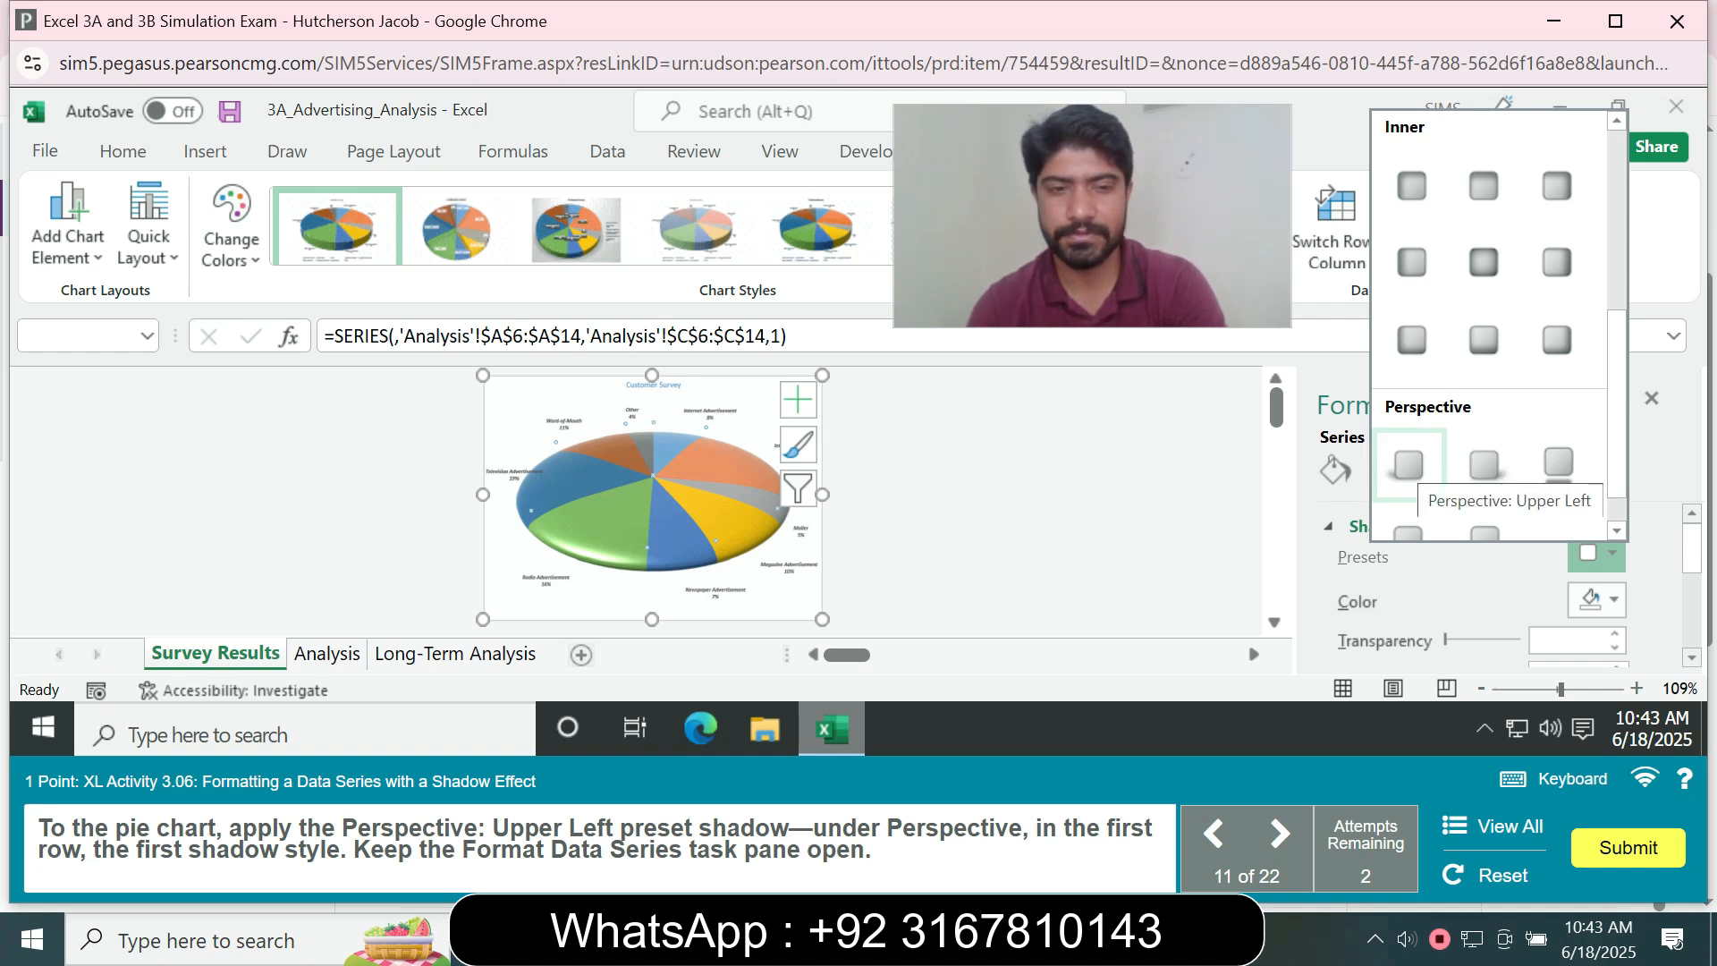
{"action": "left_click", "coordinate": [1408, 463]}
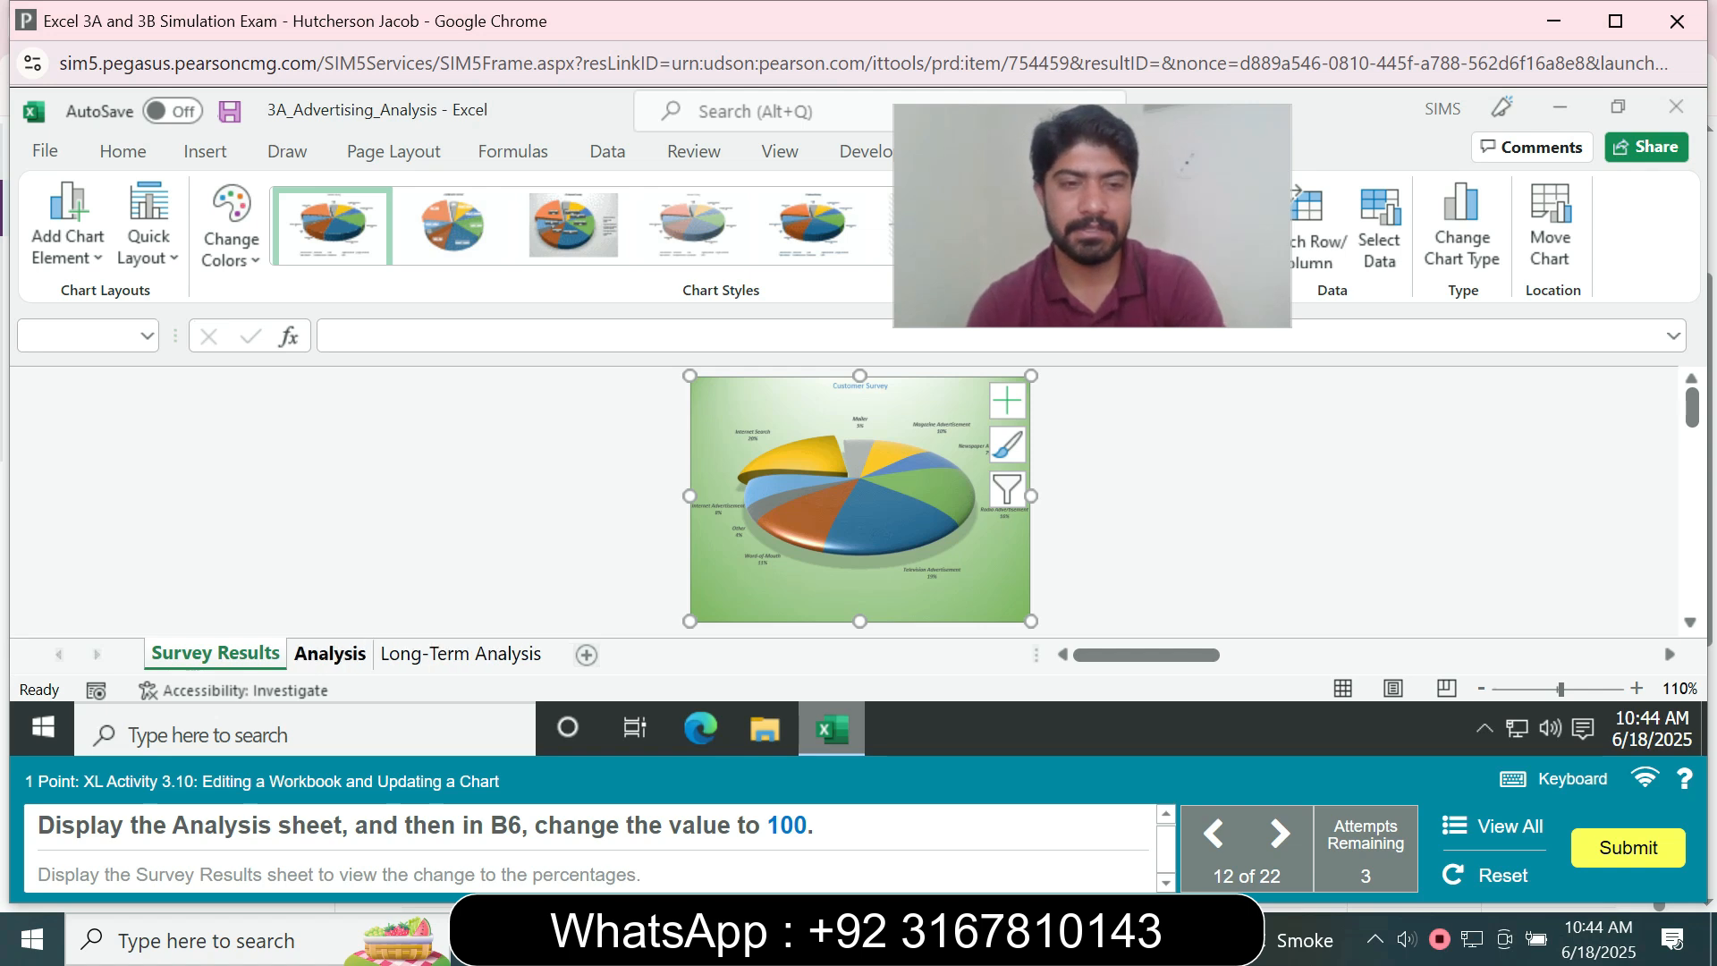
Set cell B6 on the Analysis sheet to 100 and display the Survey Results sheet
{"action": "left_click", "coordinate": [327, 653]}
{"action": "left_click", "coordinate": [354, 564]}
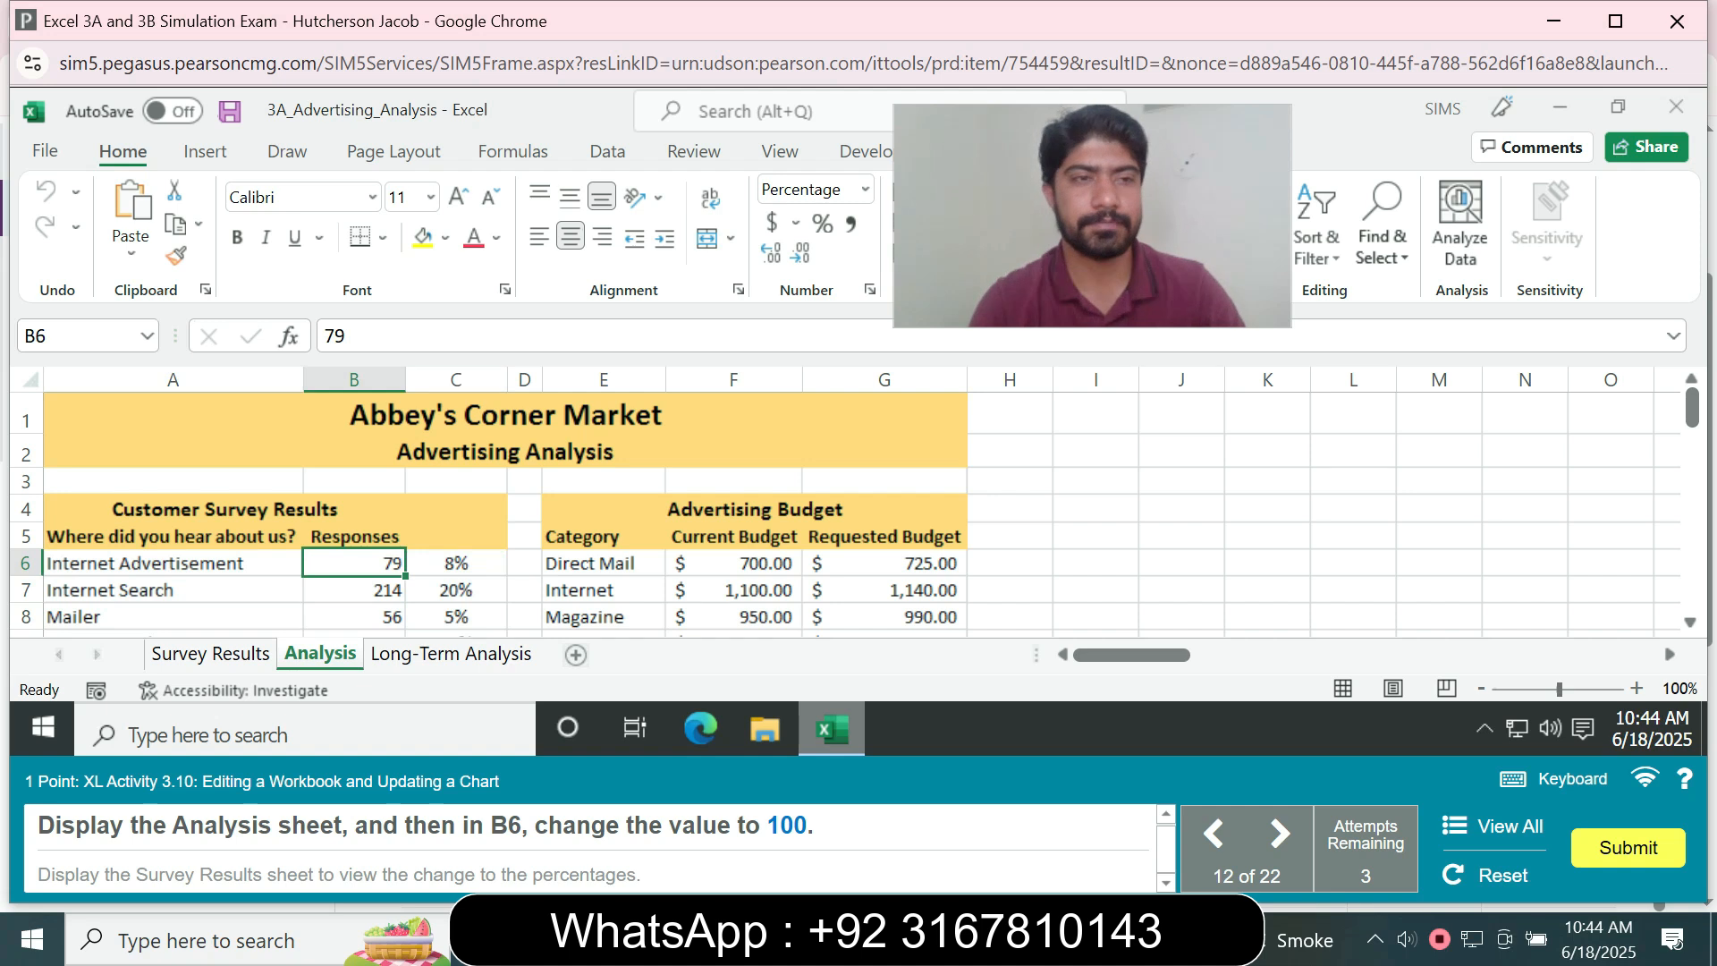
{"action": "type", "text": "100"}
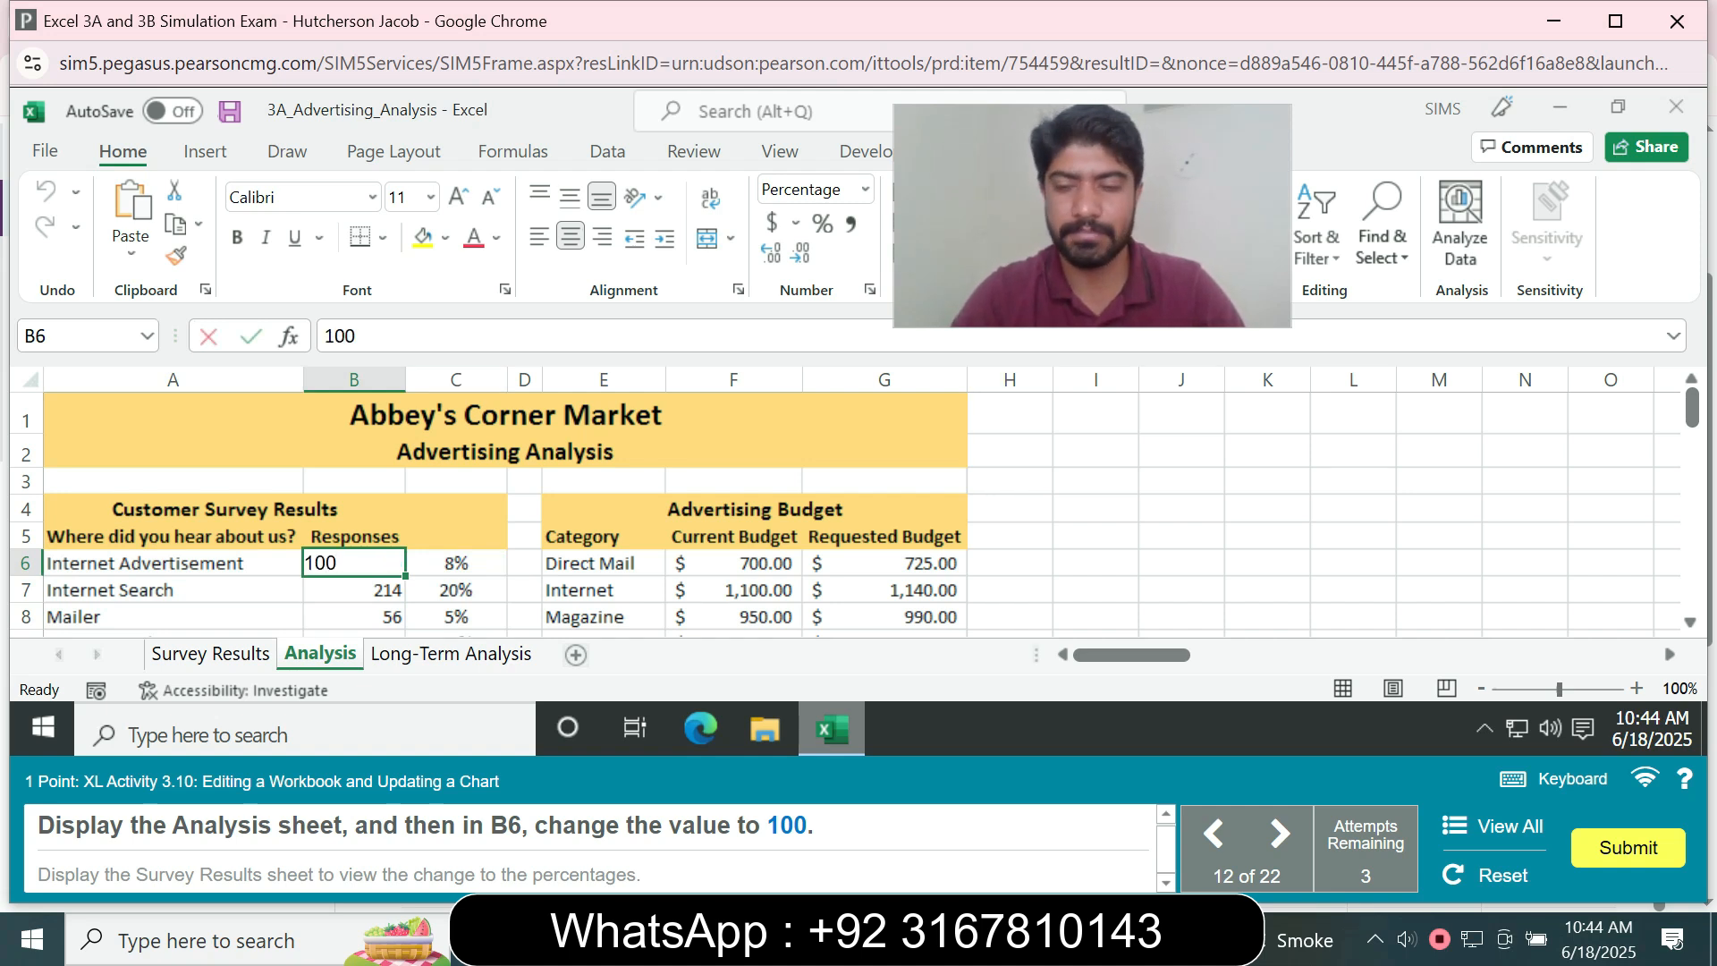
{"action": "key", "text": "Return"}
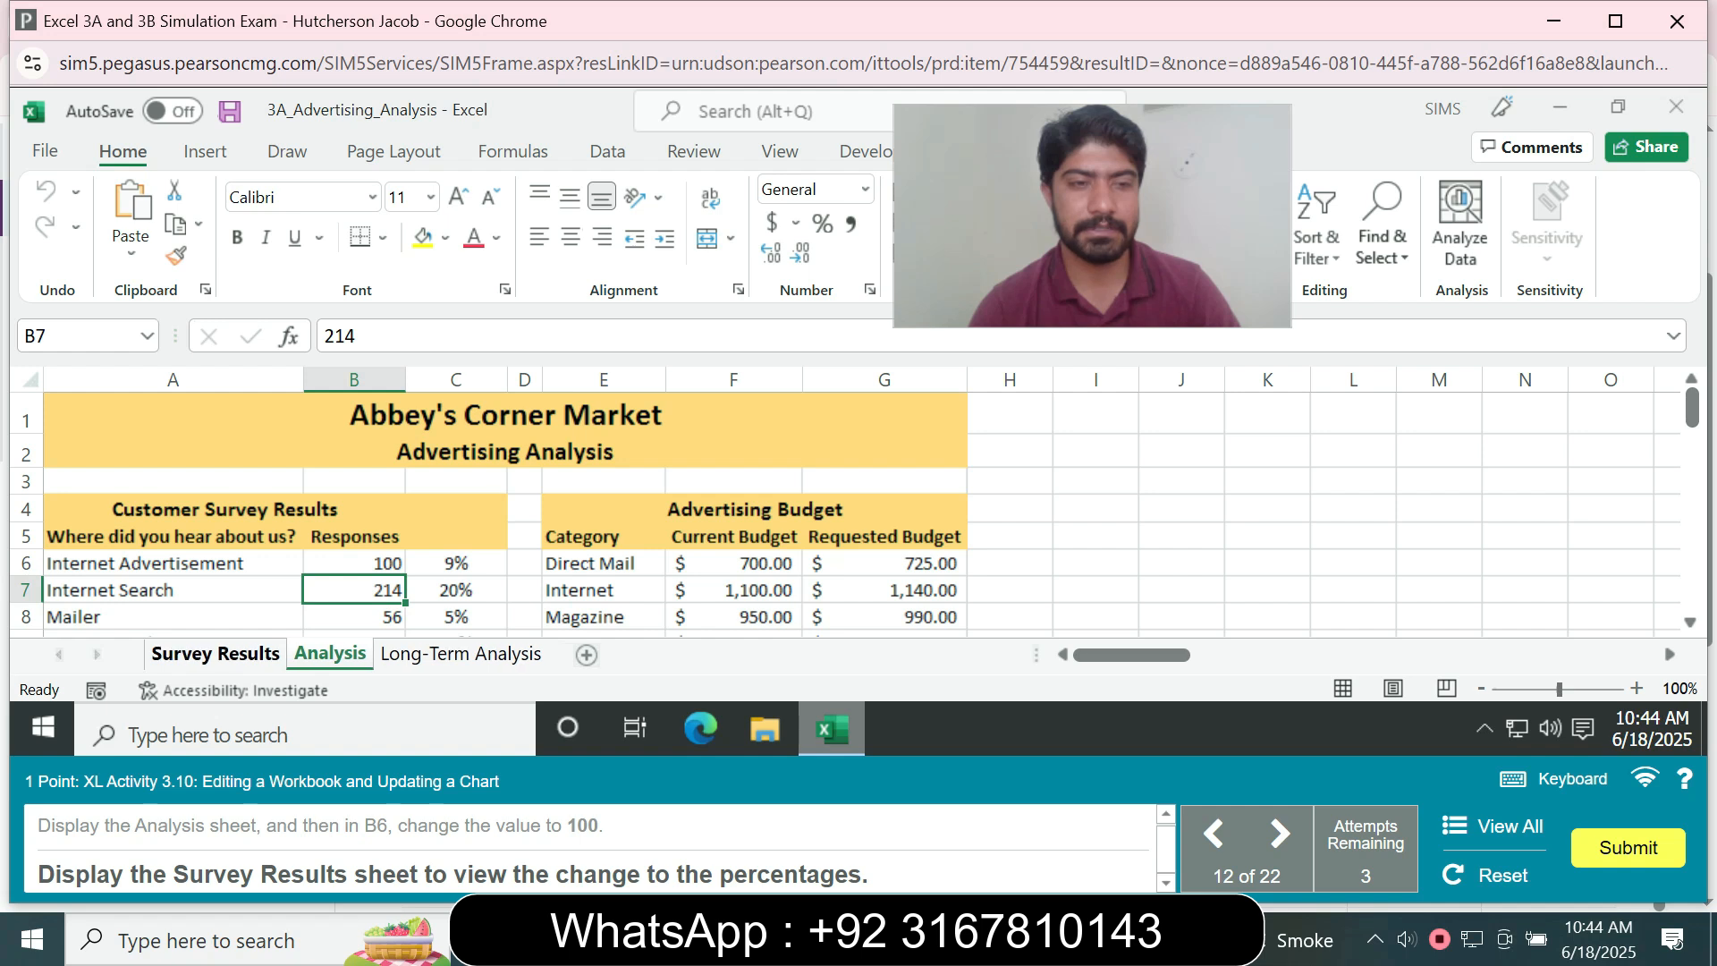
{"action": "left_click", "coordinate": [215, 654]}
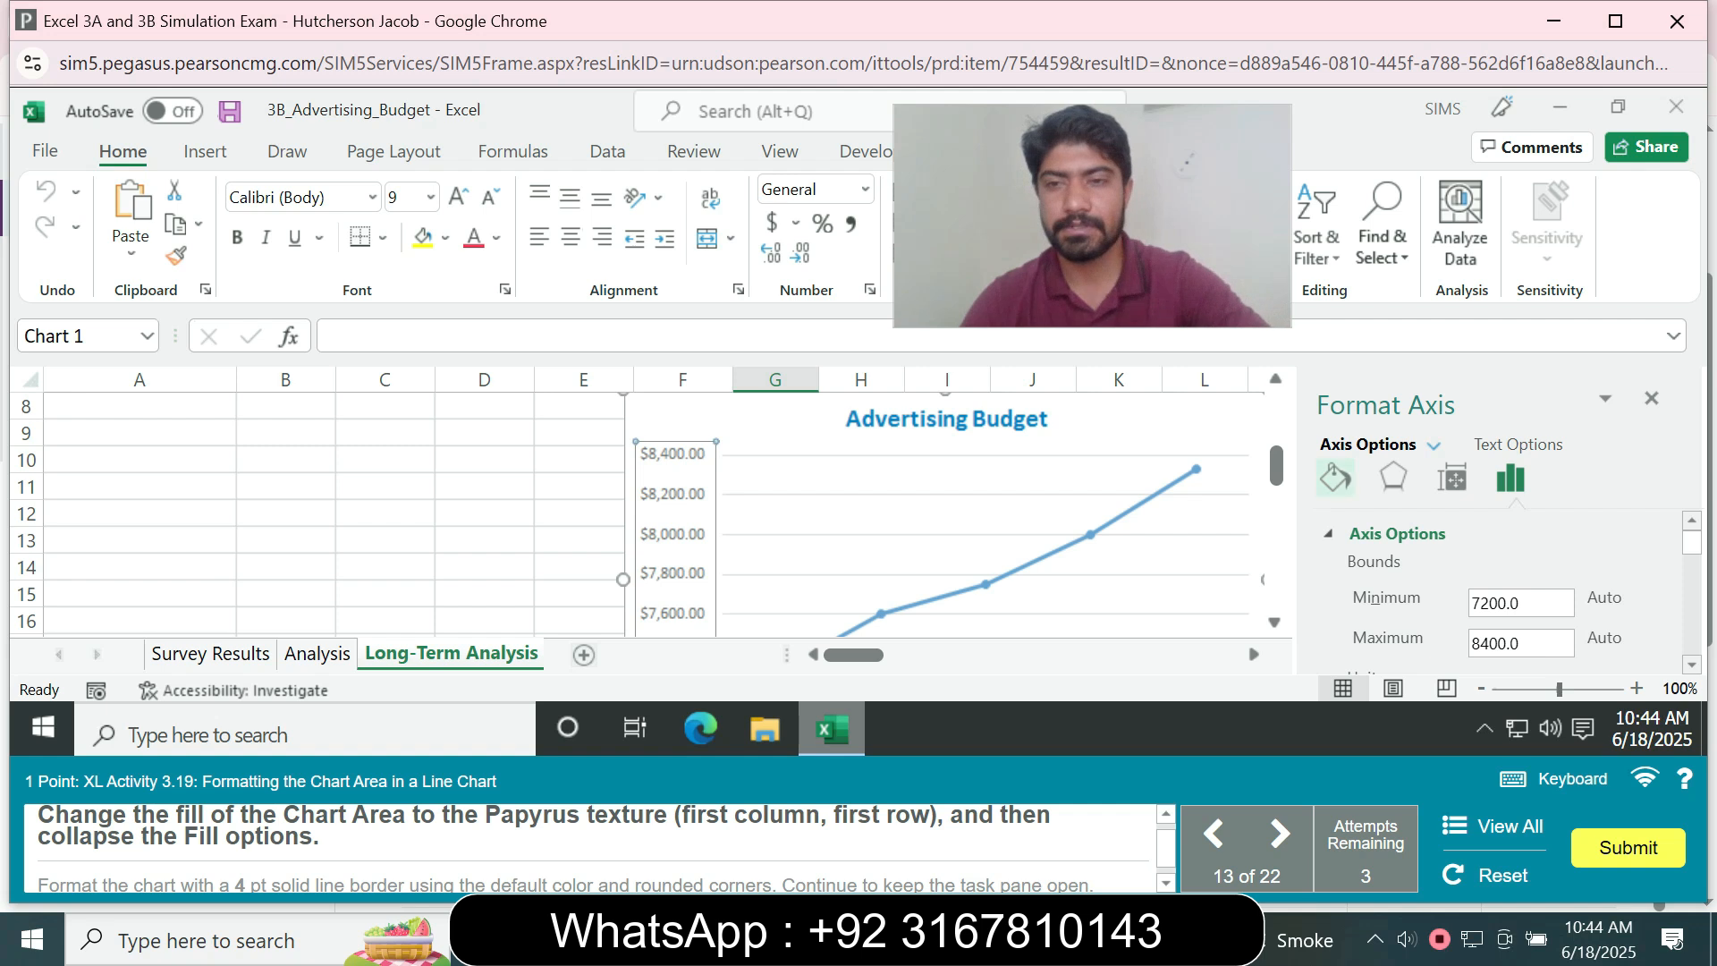
Try to fill the line chart's value axis with the Papyrus texture and collapse the Fill options
{"action": "left_click", "coordinate": [1334, 476]}
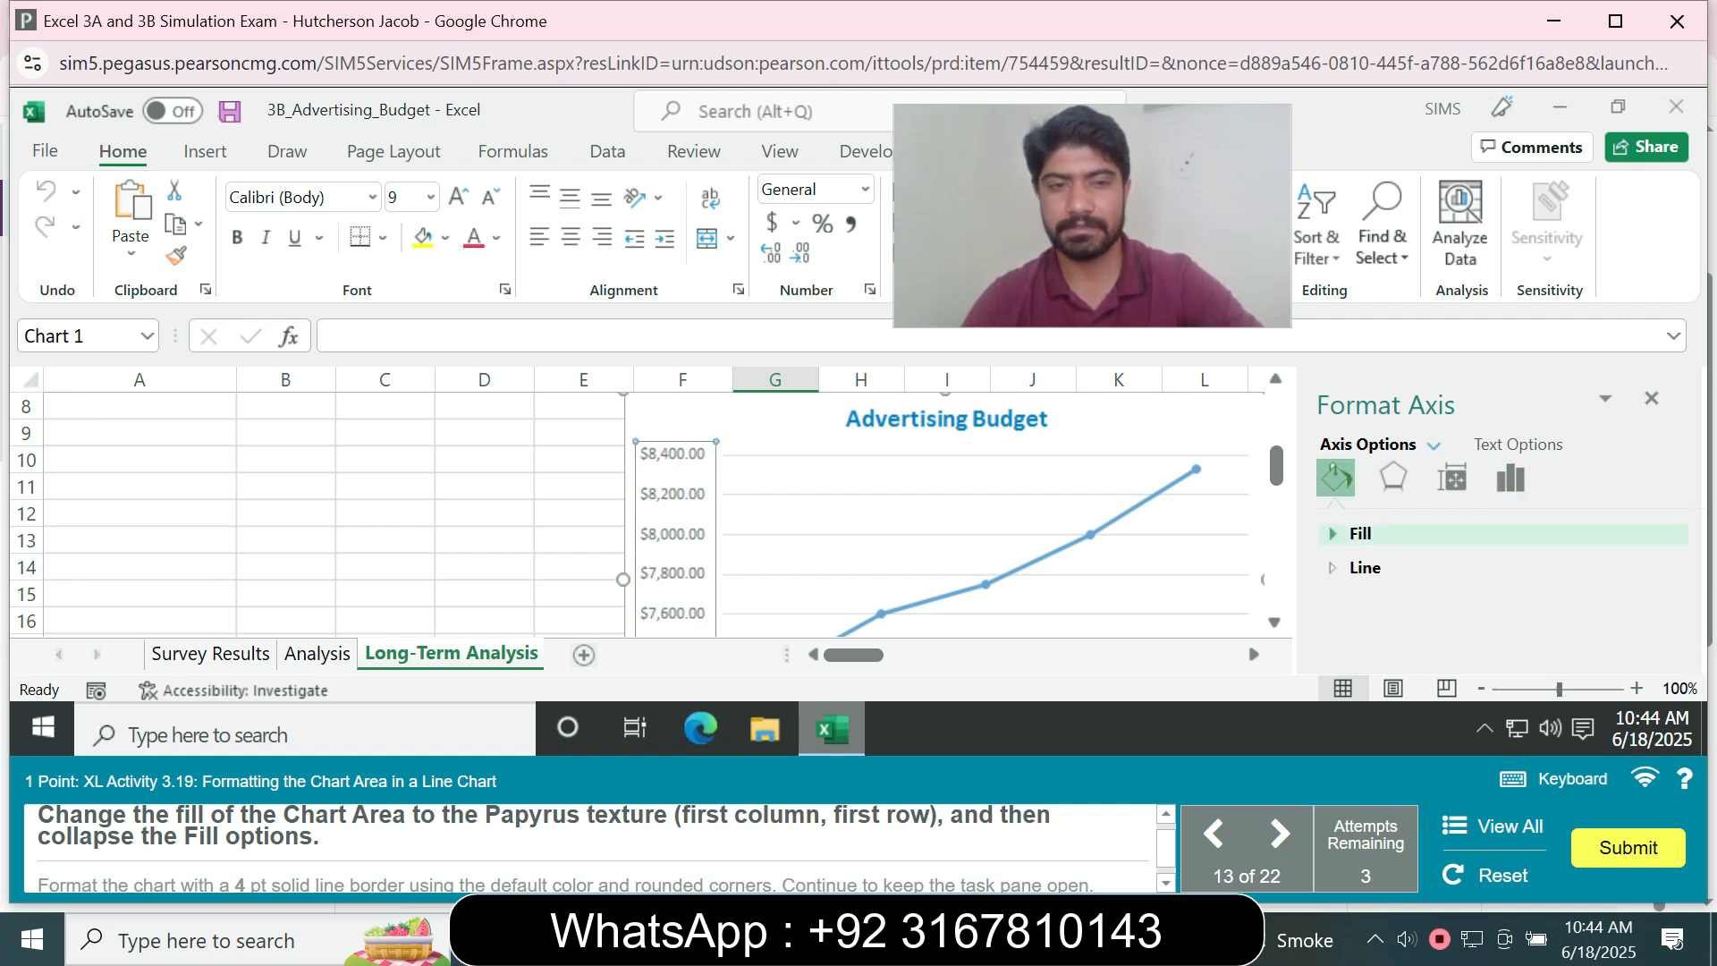
{"action": "left_click", "coordinate": [1360, 533]}
{"action": "left_click", "coordinate": [1355, 645]}
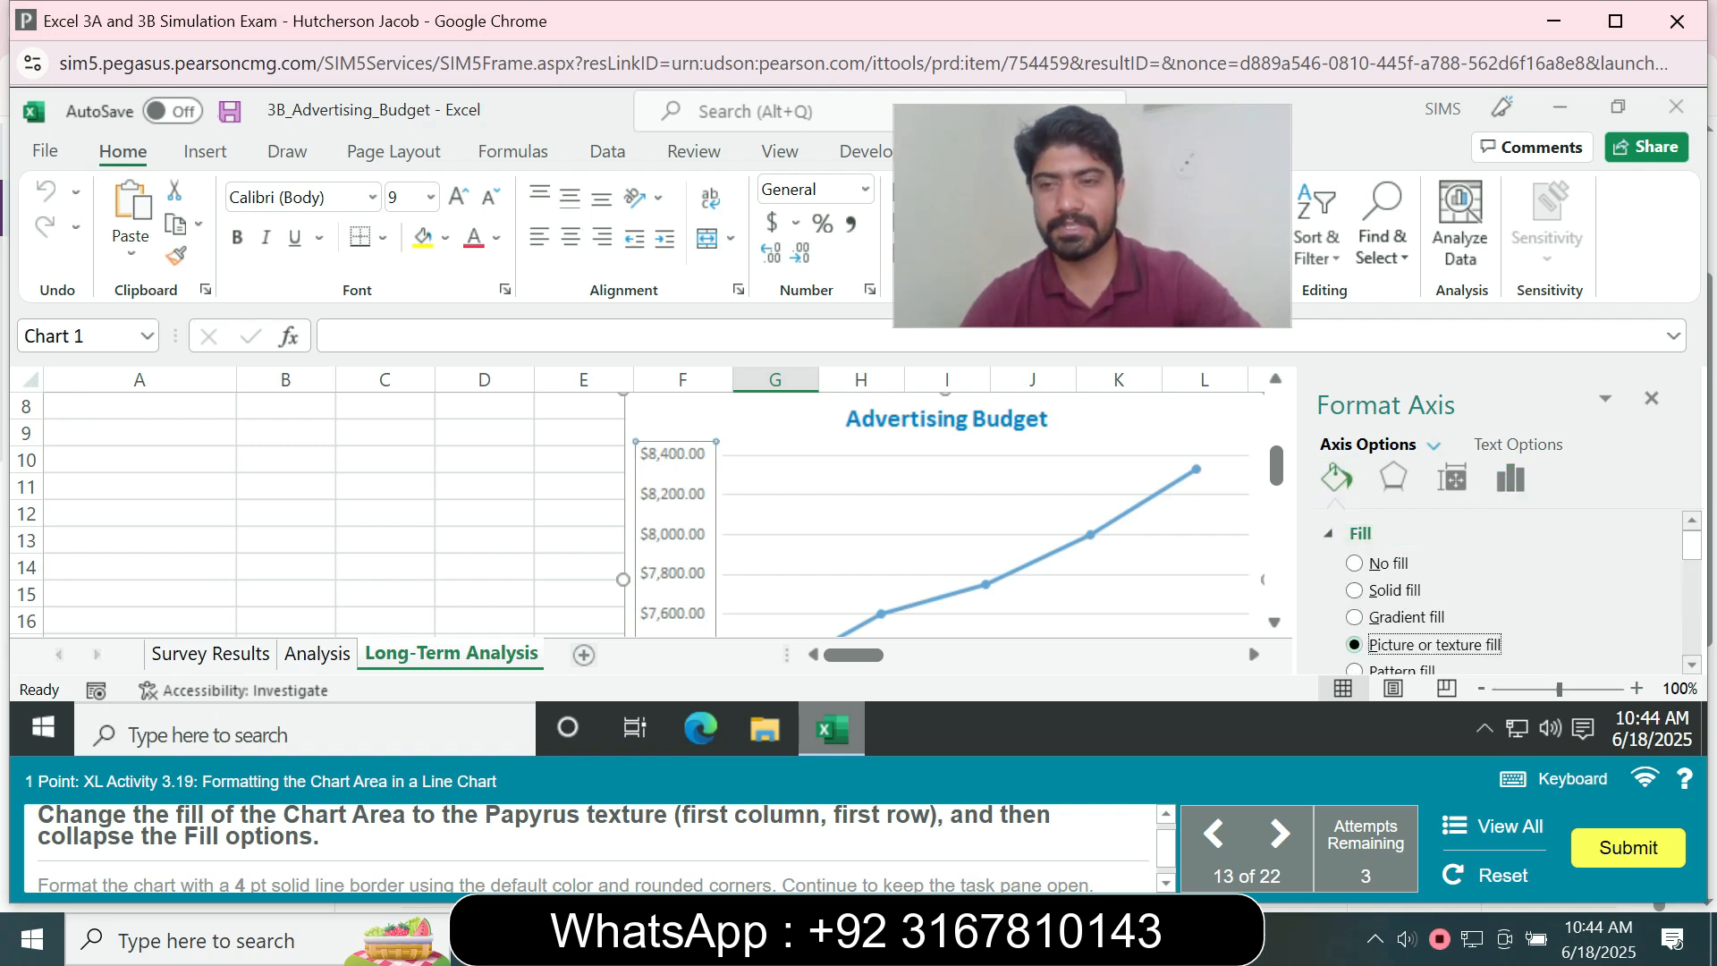
{"action": "scroll", "coordinate": [1511, 590], "scroll_direction": "down", "scroll_amount": 5}
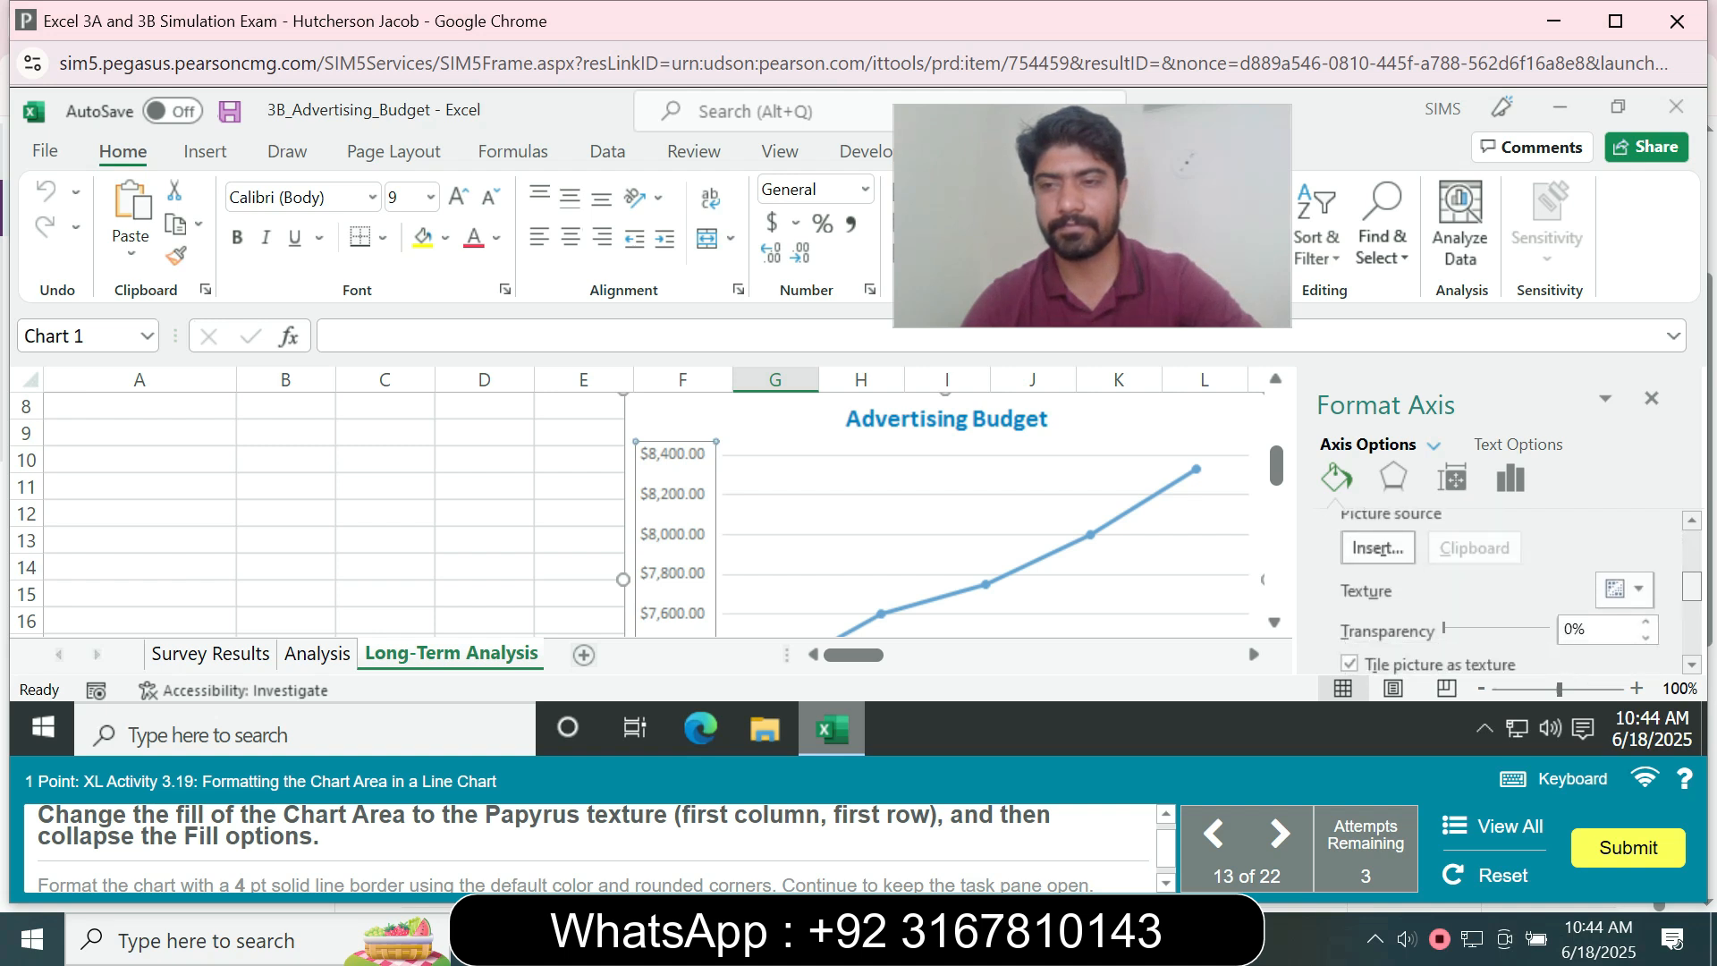
{"action": "left_click", "coordinate": [1626, 574]}
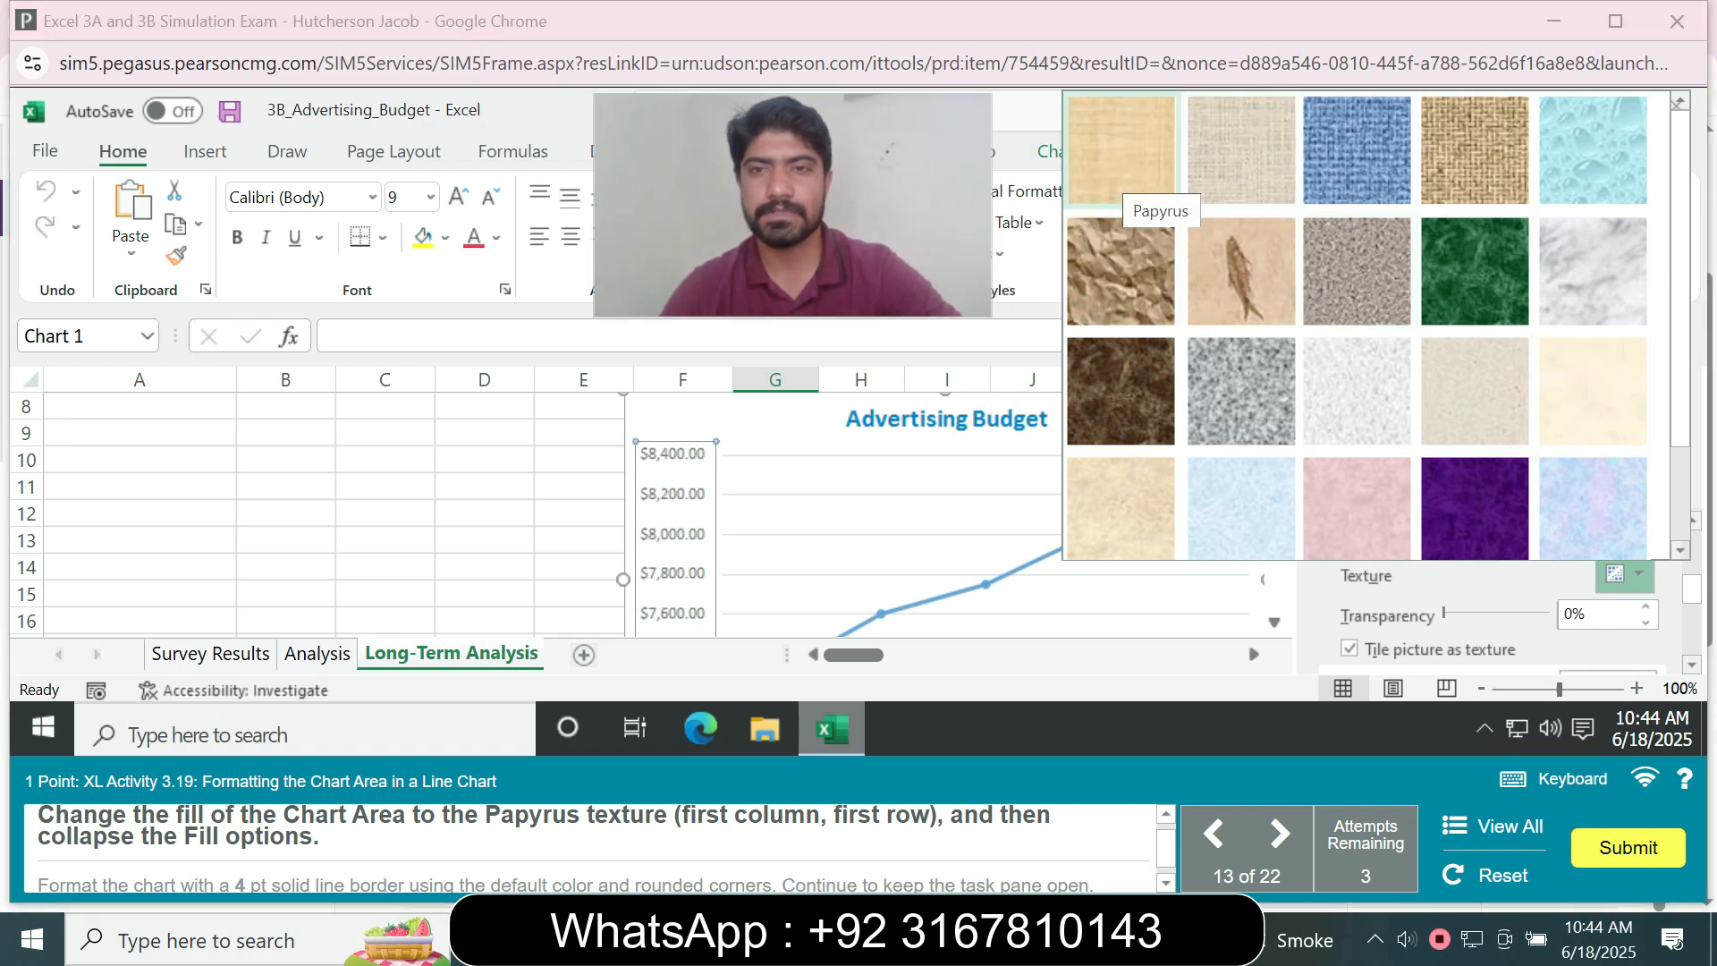
{"action": "left_click", "coordinate": [1121, 150]}
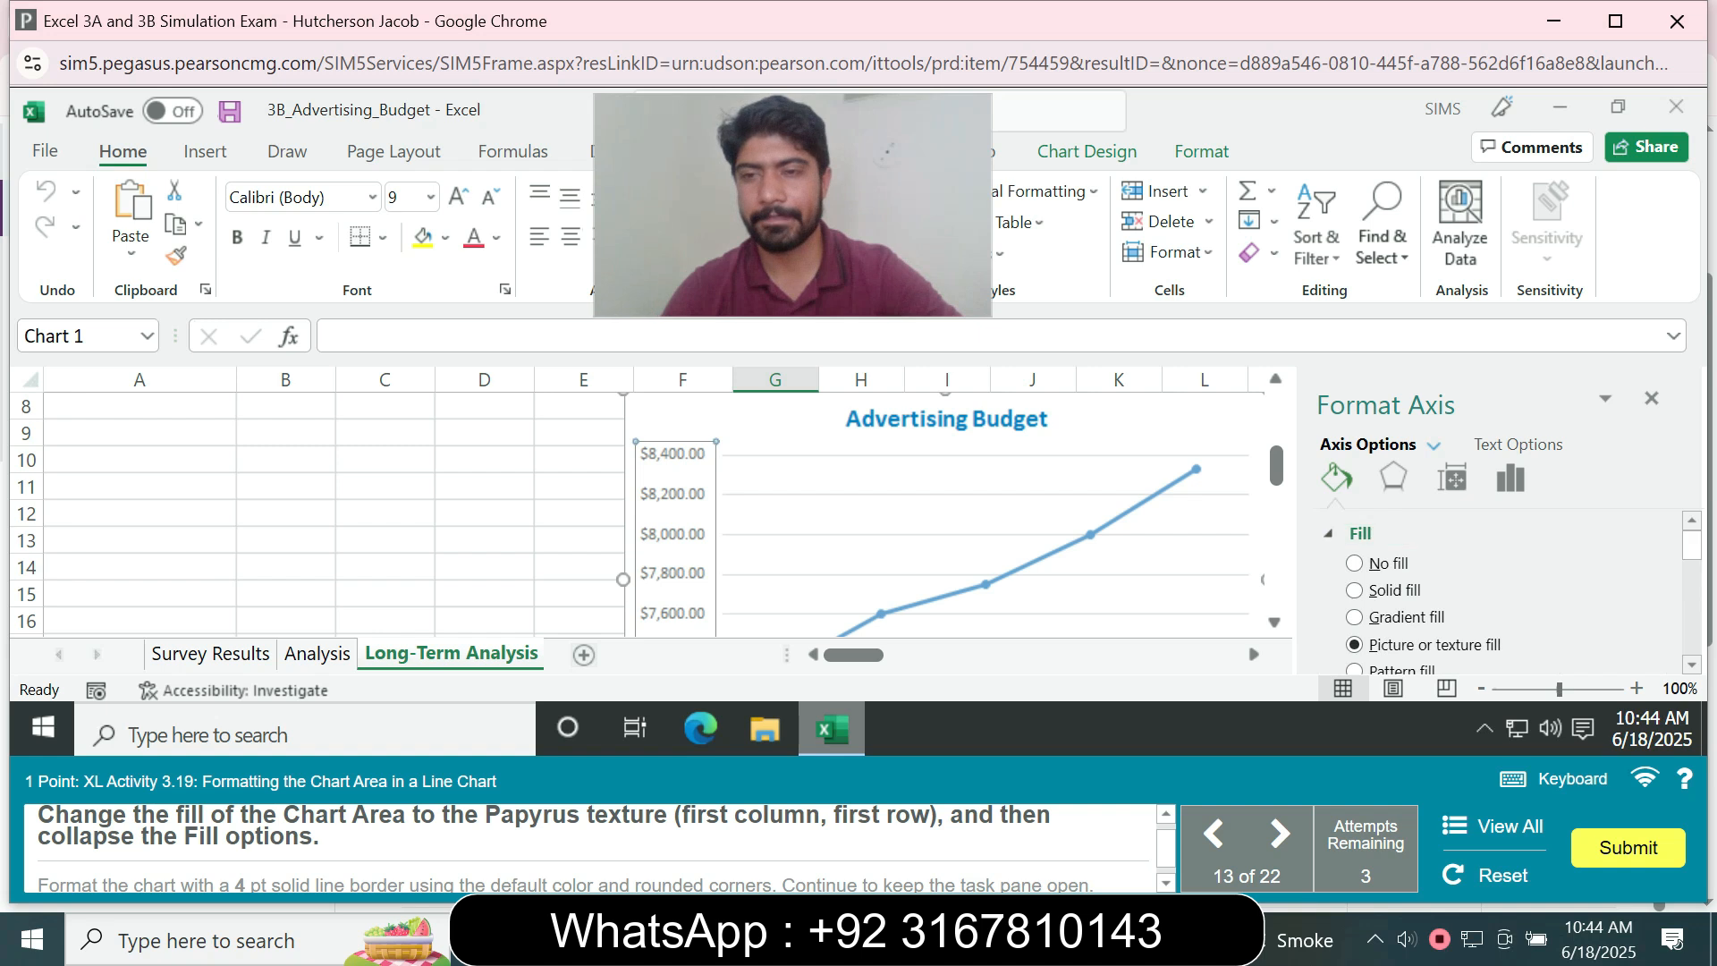
{"action": "left_click", "coordinate": [1360, 533]}
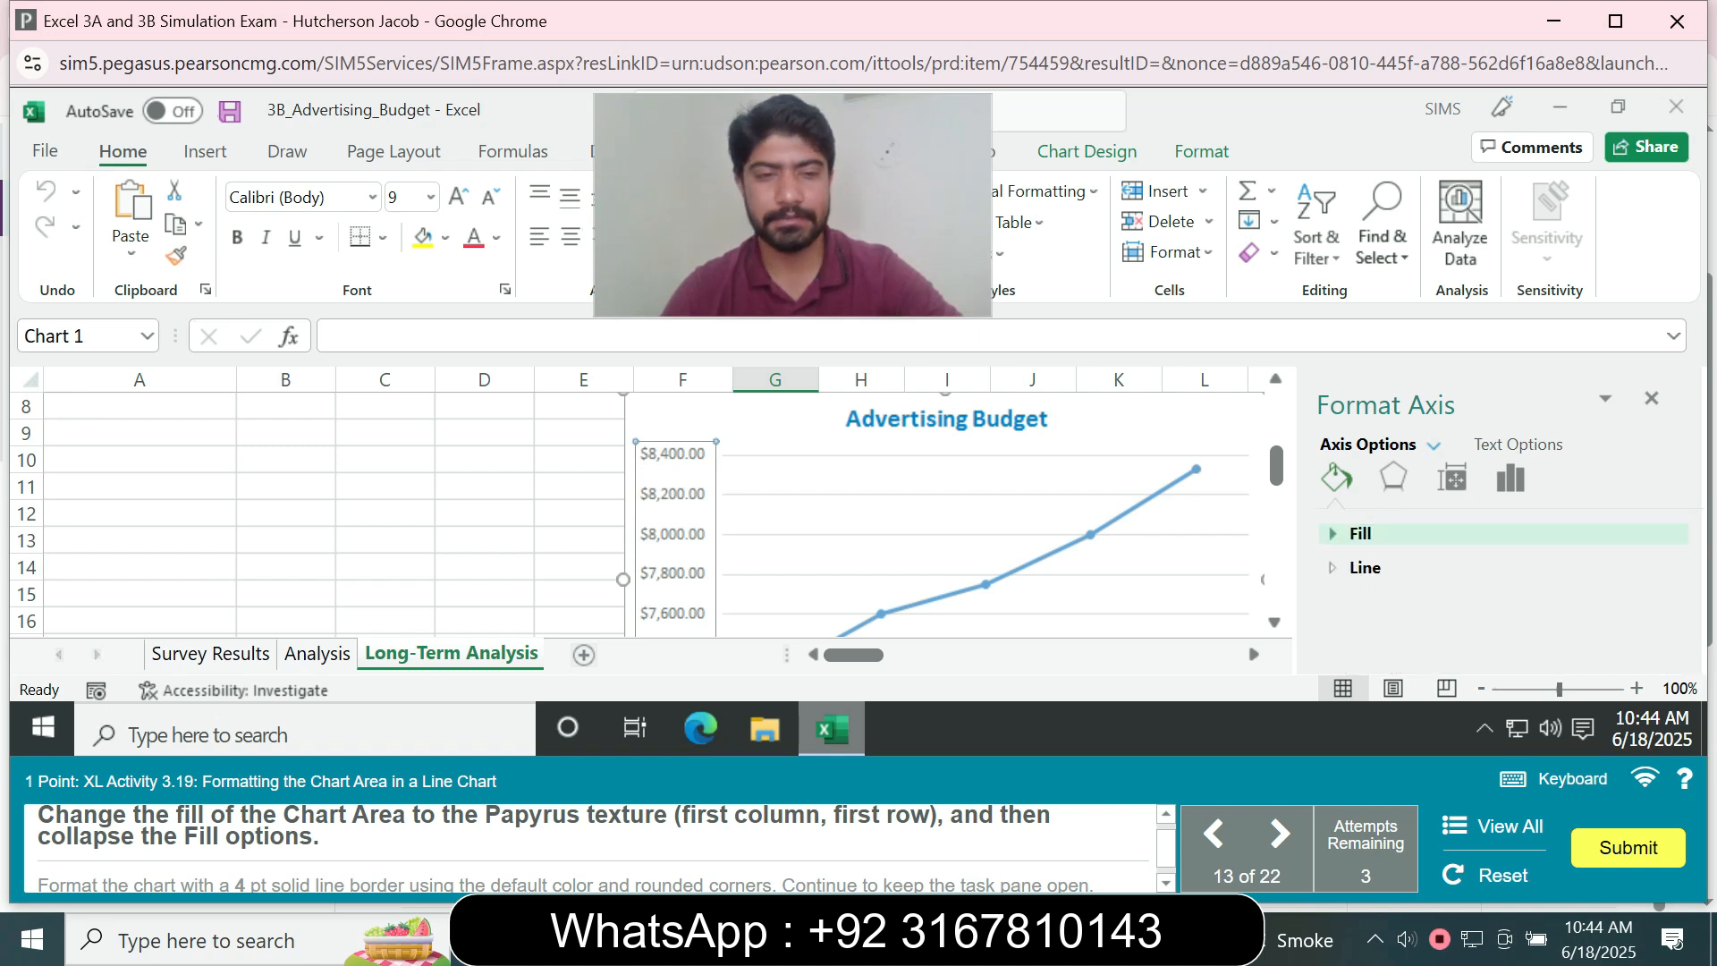
Fill the line chart's chart area with the Papyrus texture and collapse the Fill options
{"action": "left_click", "coordinate": [721, 417]}
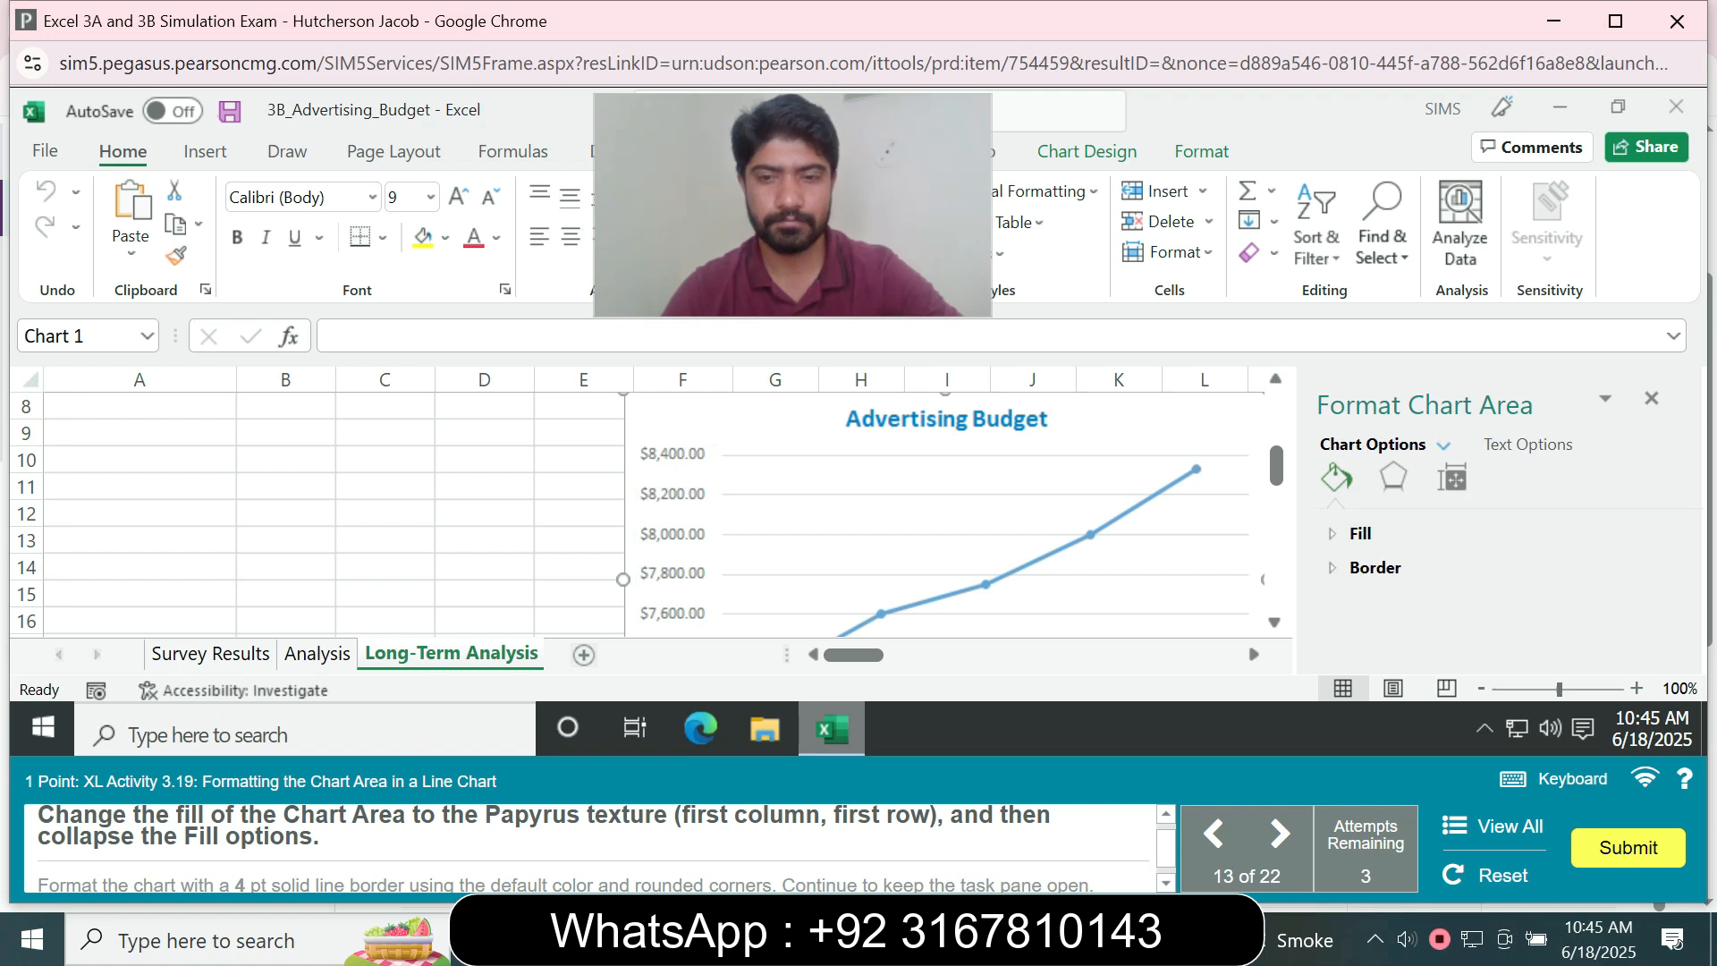
{"action": "left_click_drag", "start_coordinate": [1166, 848], "coordinate": [1166, 842]}
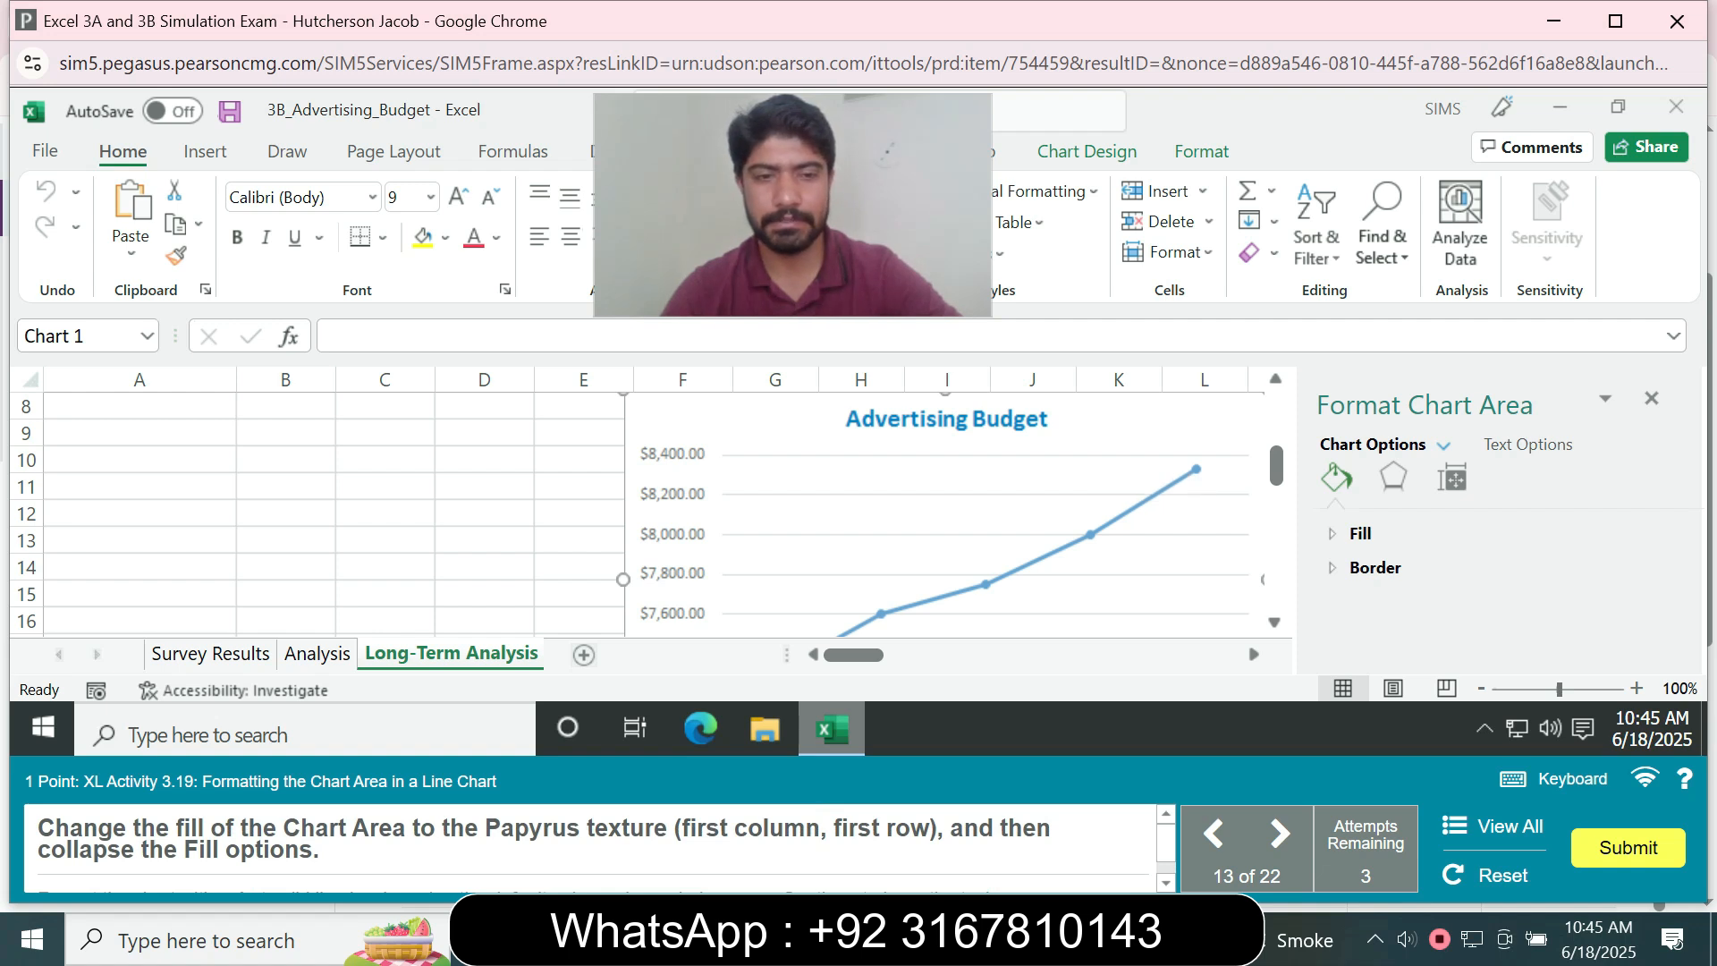
{"action": "left_click", "coordinate": [1360, 533]}
{"action": "left_click", "coordinate": [1354, 644]}
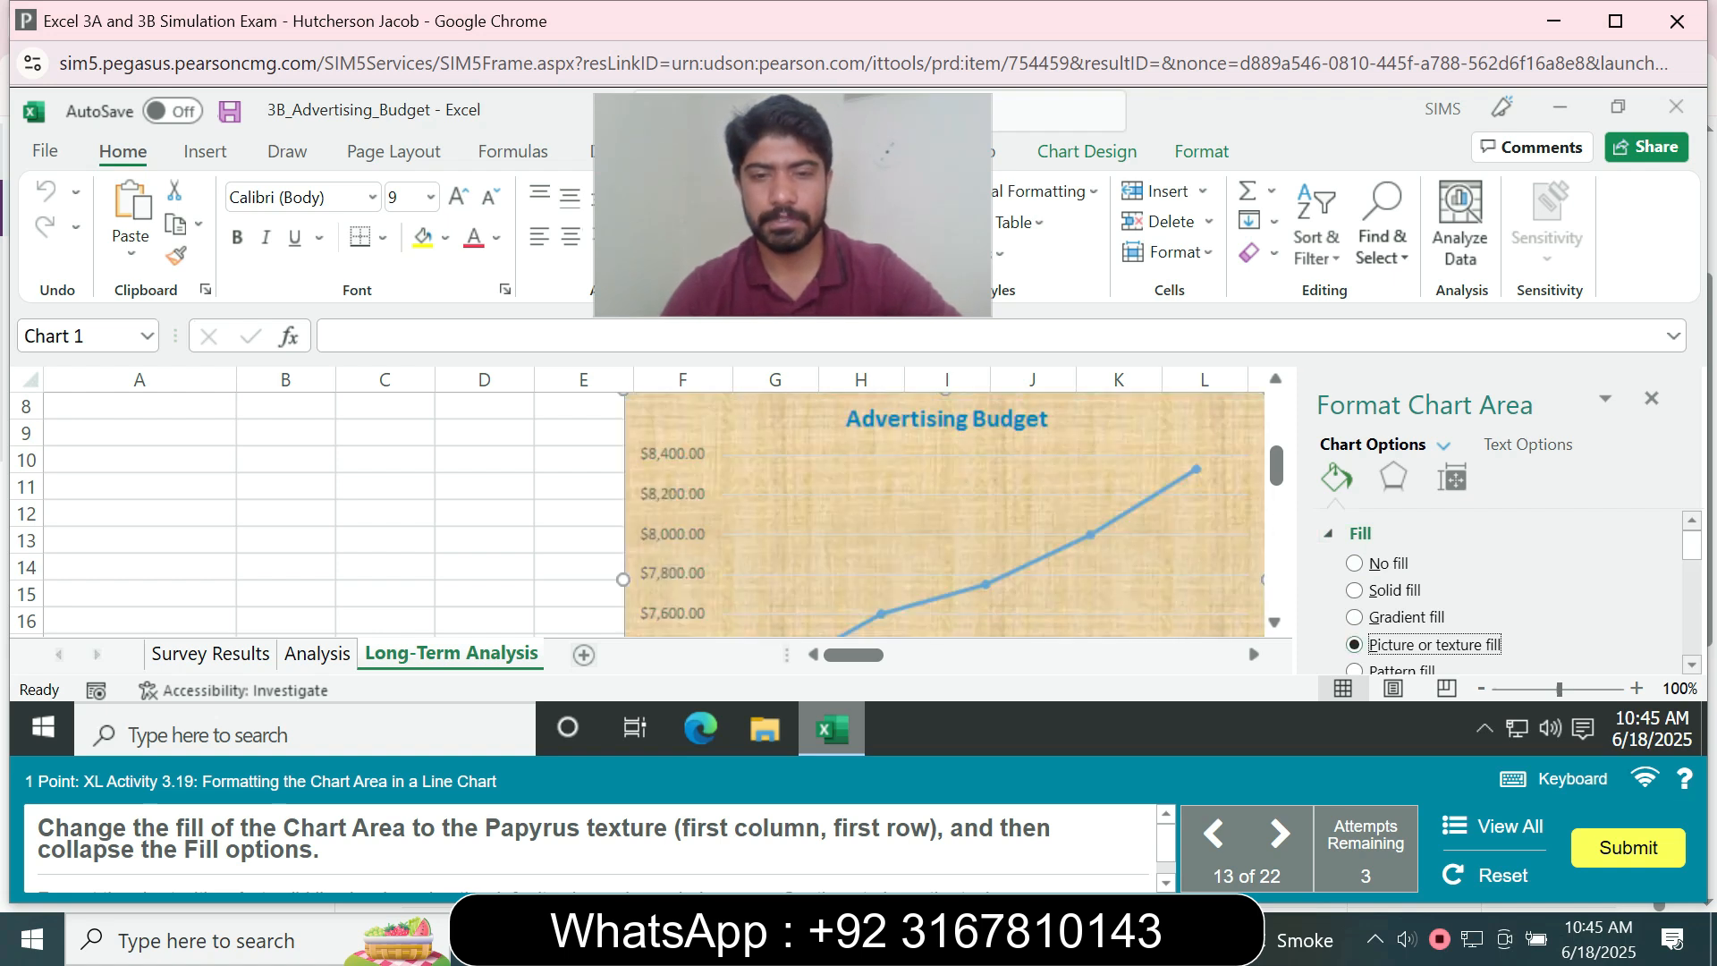
{"action": "left_click_drag", "start_coordinate": [1691, 545], "coordinate": [1691, 581]}
{"action": "left_click", "coordinate": [1625, 611]}
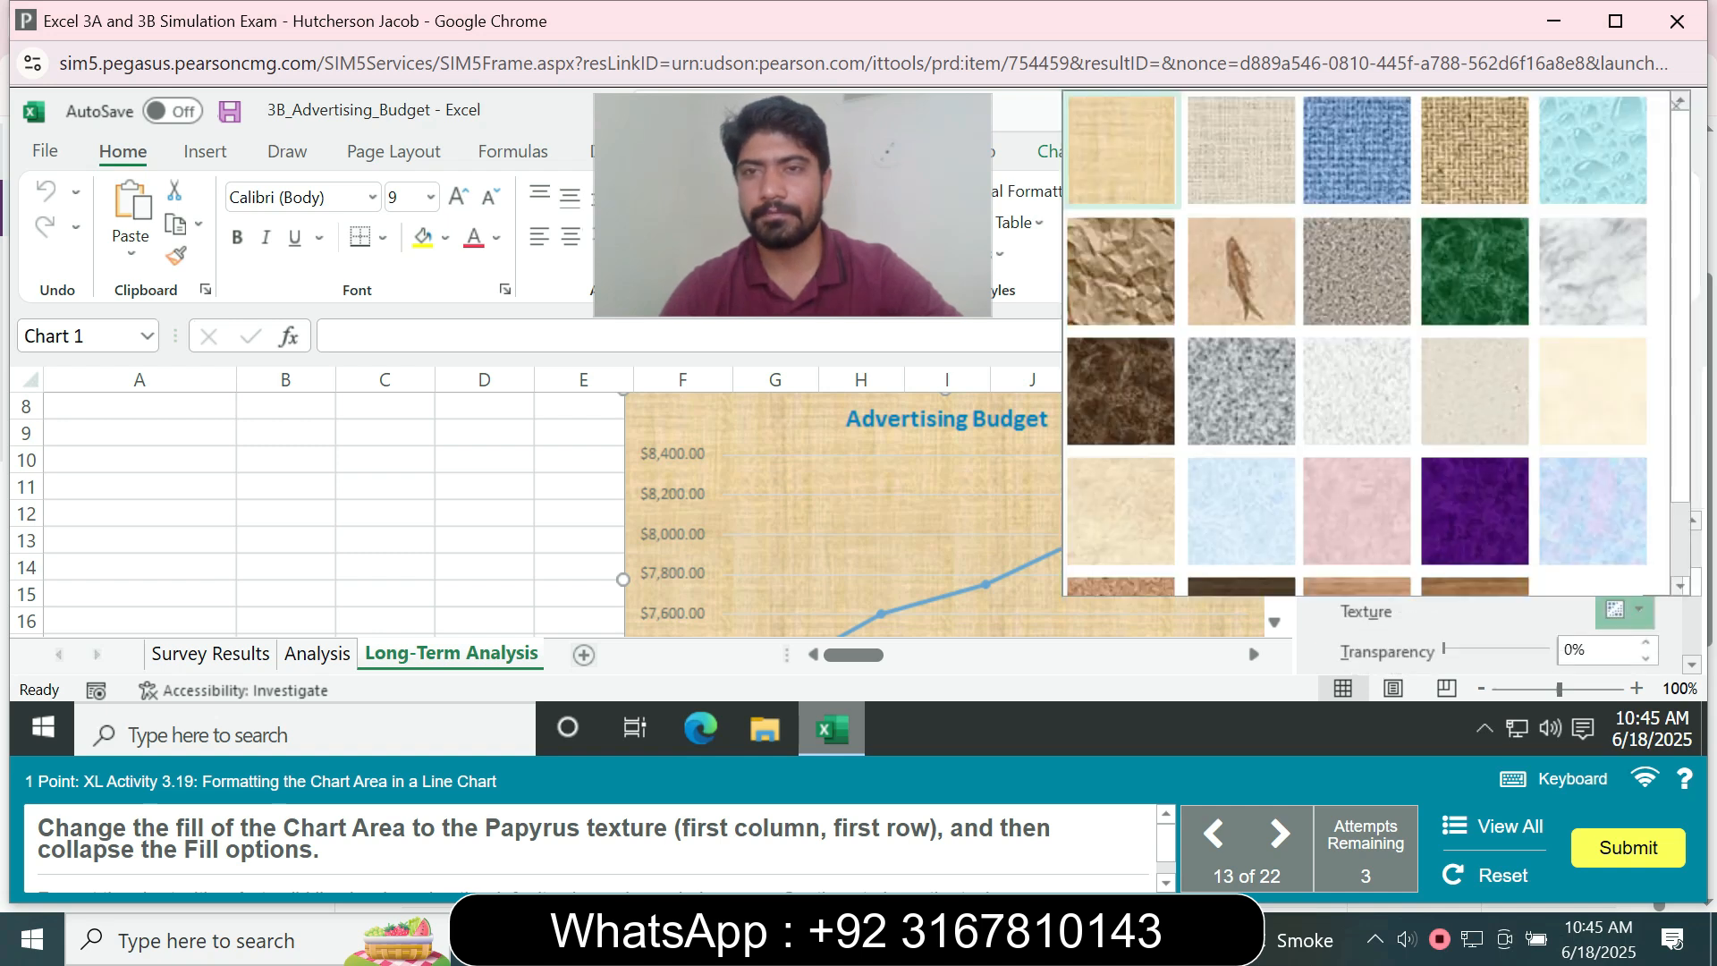
{"action": "left_click", "coordinate": [1121, 150]}
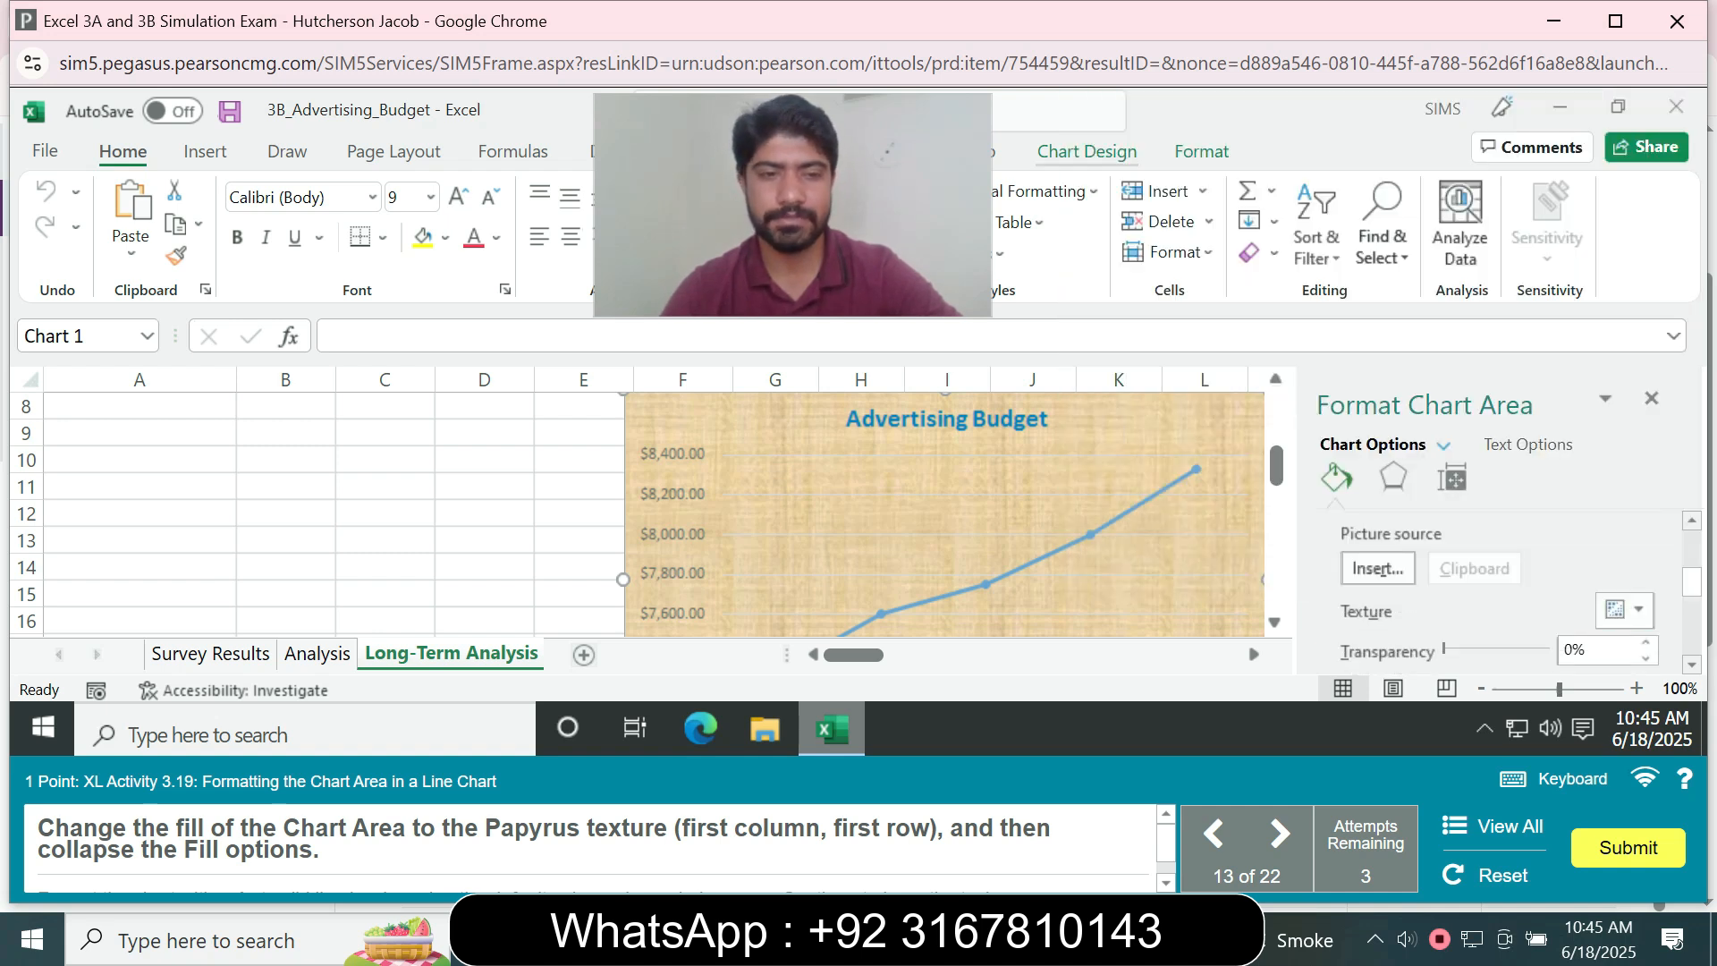
{"action": "left_click_drag", "start_coordinate": [1692, 582], "coordinate": [1692, 543]}
{"action": "left_click", "coordinate": [1334, 523]}
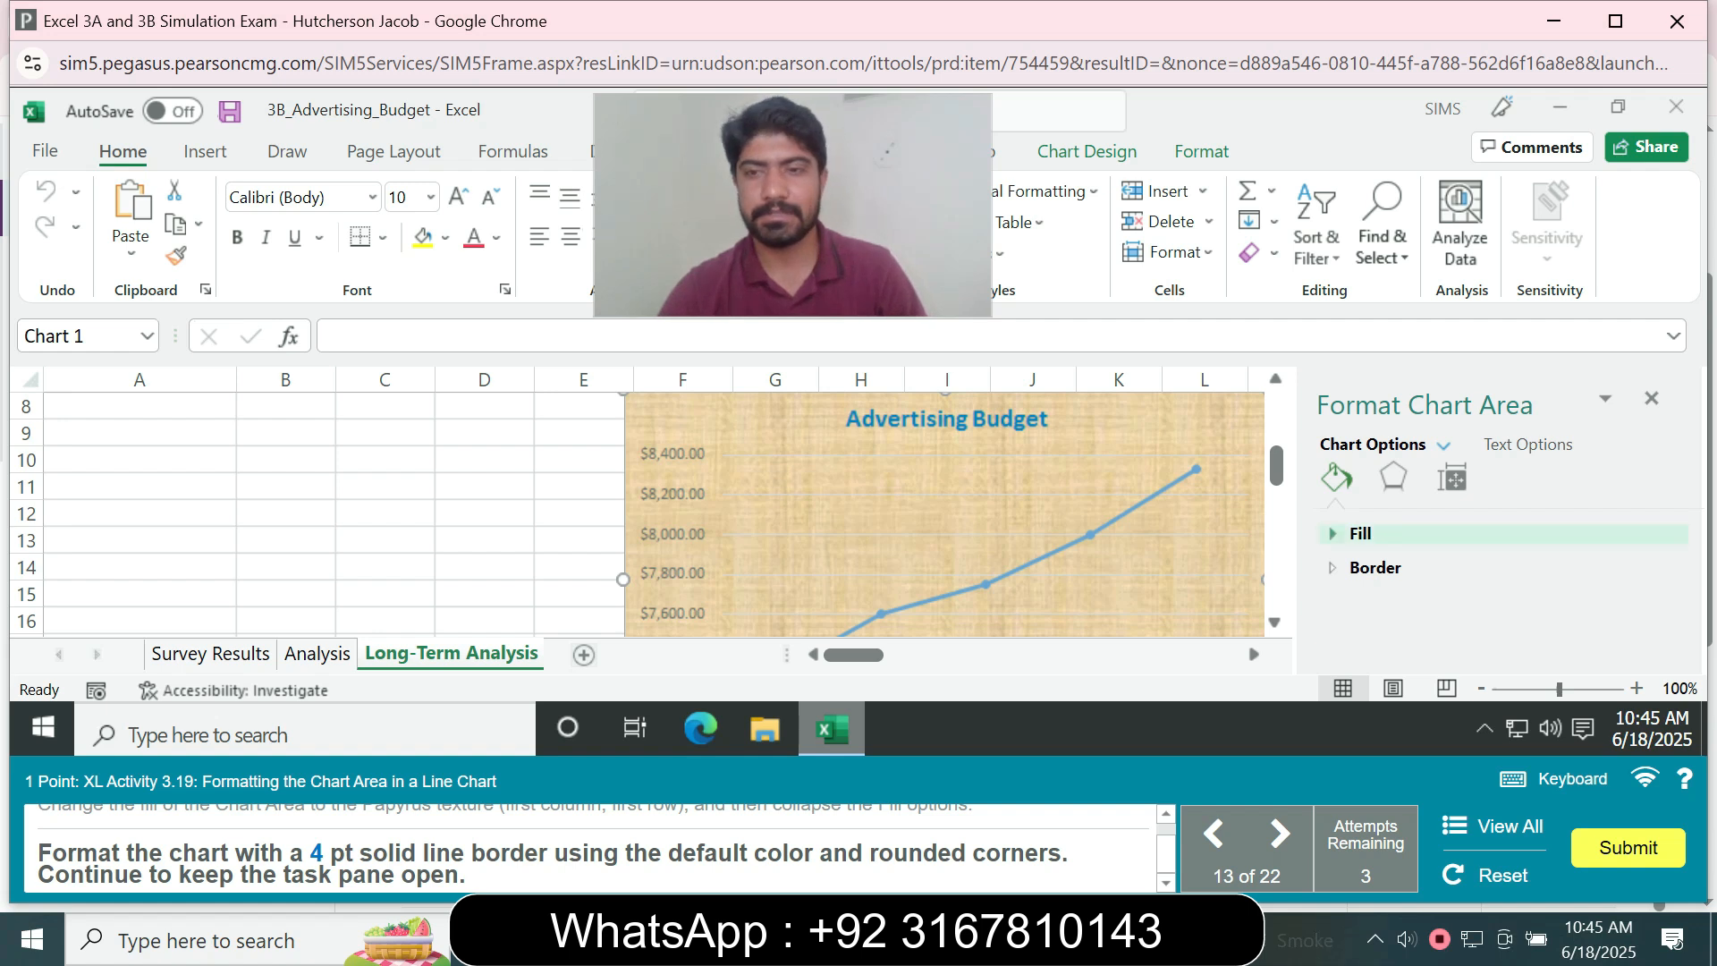
Format the line chart's chart area with a 4 pt solid line border in the default color and rounded corners
{"action": "left_click", "coordinate": [1374, 568]}
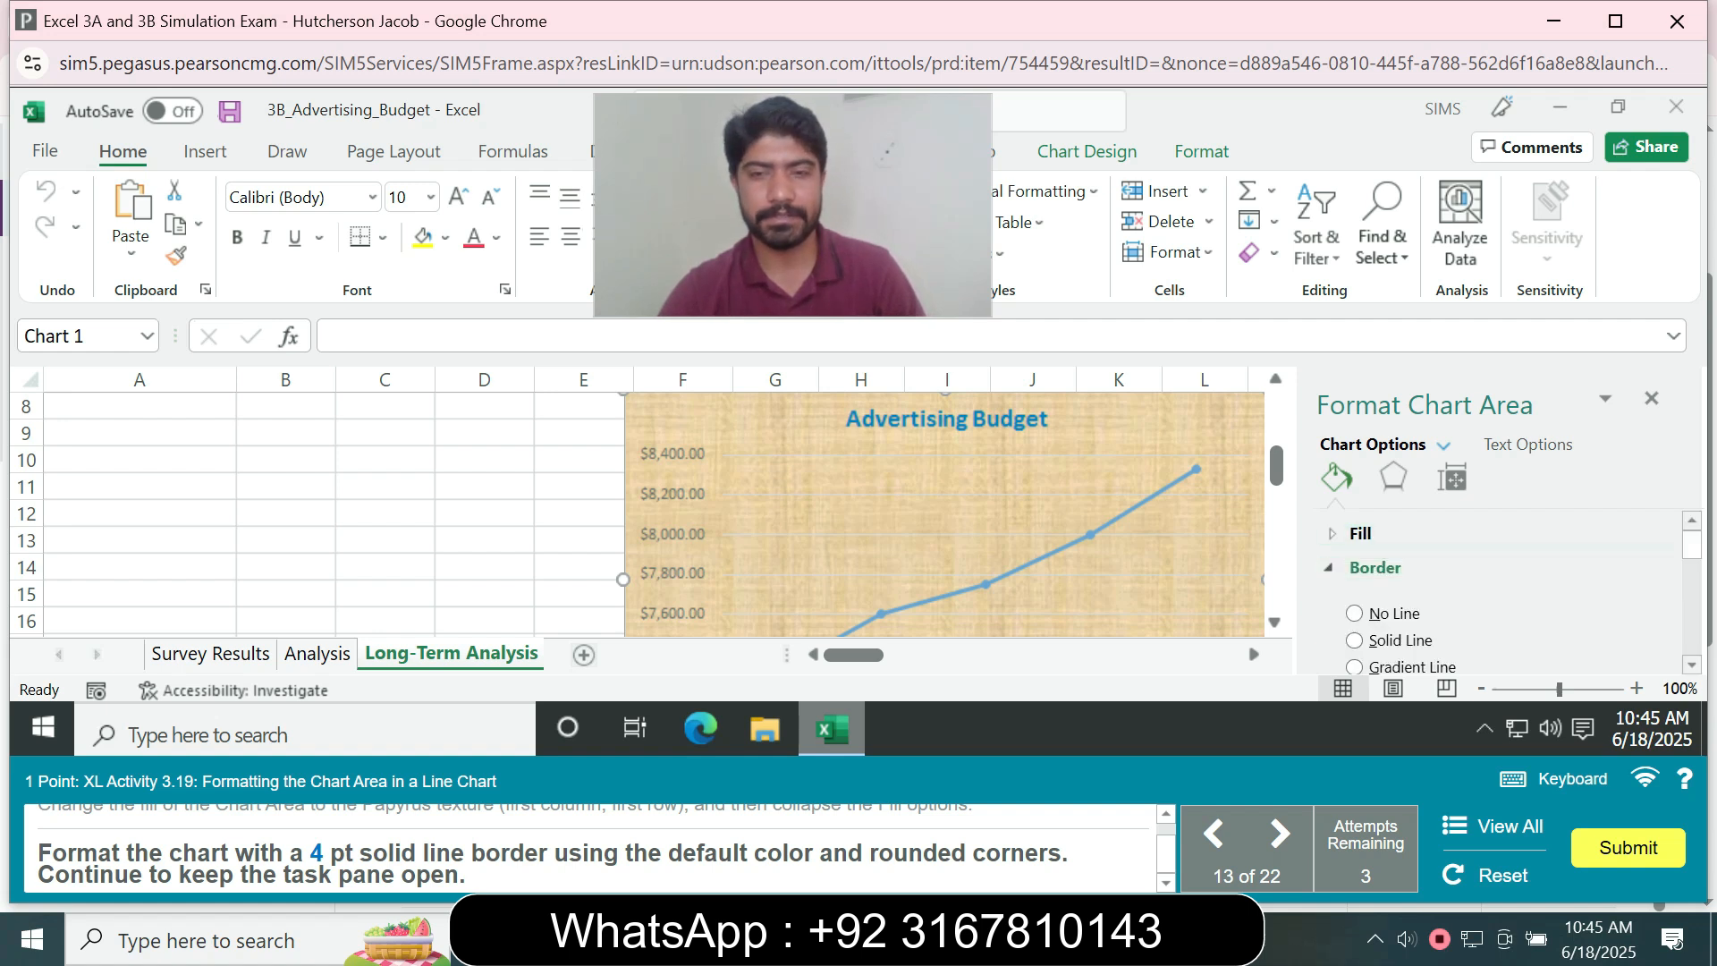
{"action": "left_click", "coordinate": [1354, 641]}
{"action": "scroll", "coordinate": [1503, 590], "scroll_direction": "down", "scroll_amount": 3}
{"action": "scroll", "coordinate": [1502, 590], "scroll_direction": "down", "scroll_amount": 1}
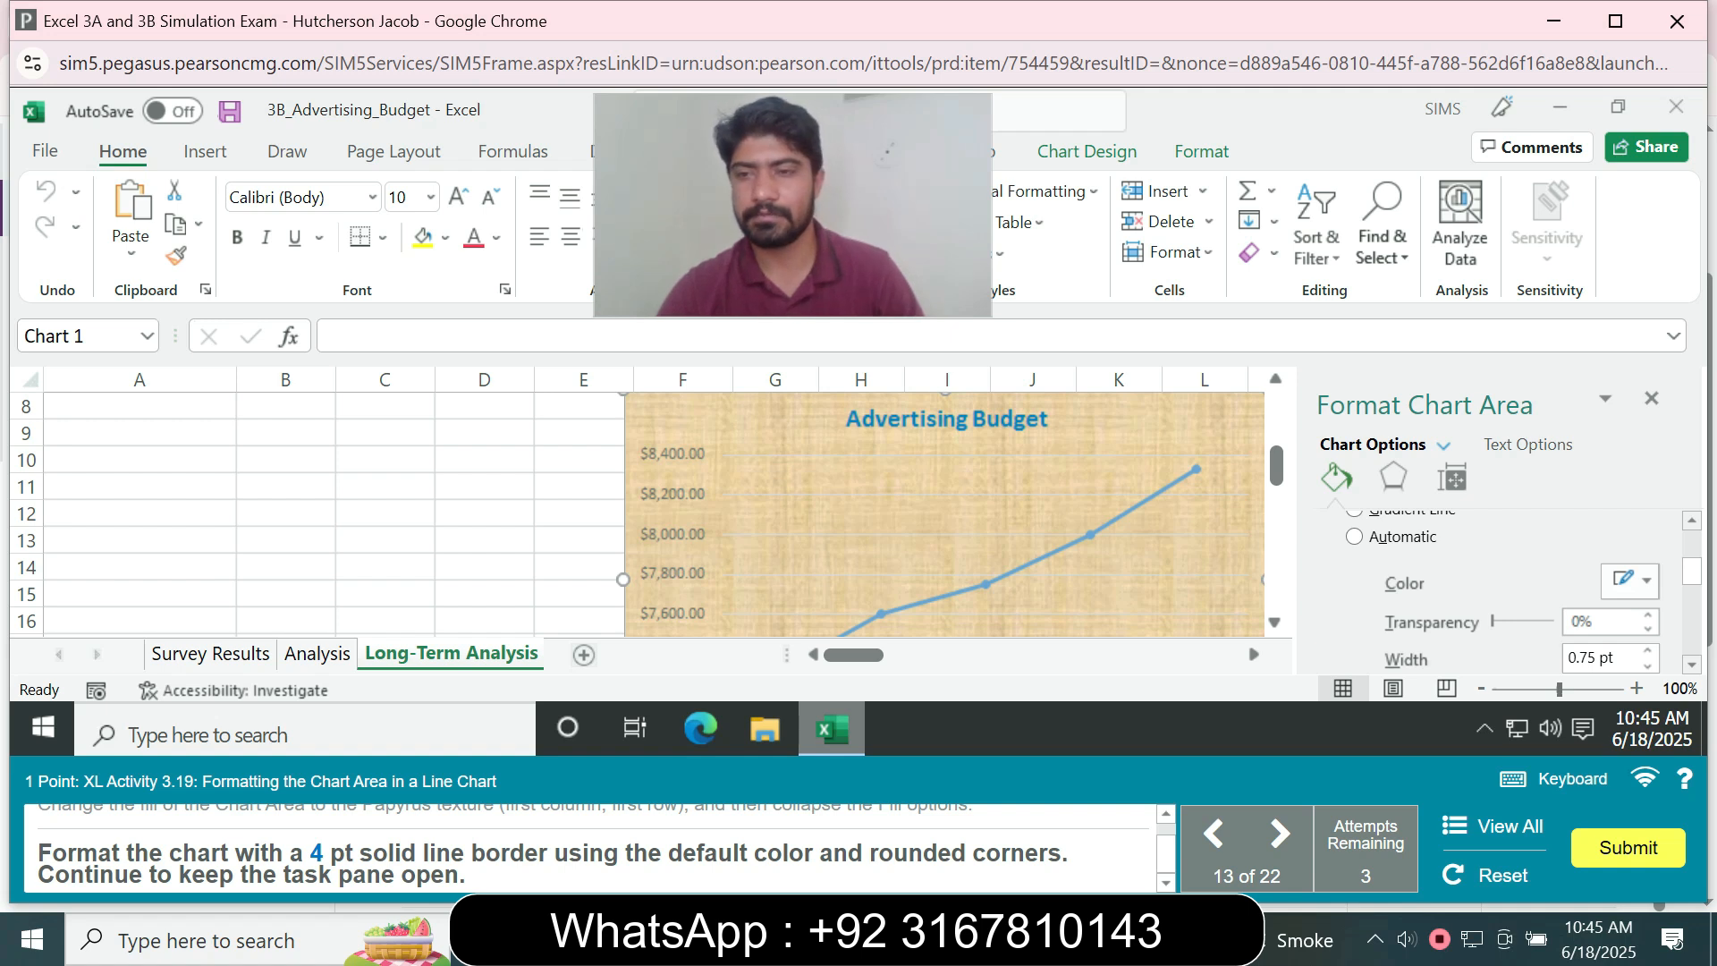
{"action": "left_click_drag", "start_coordinate": [1599, 659], "coordinate": [1569, 659]}
{"action": "type", "text": "4"}
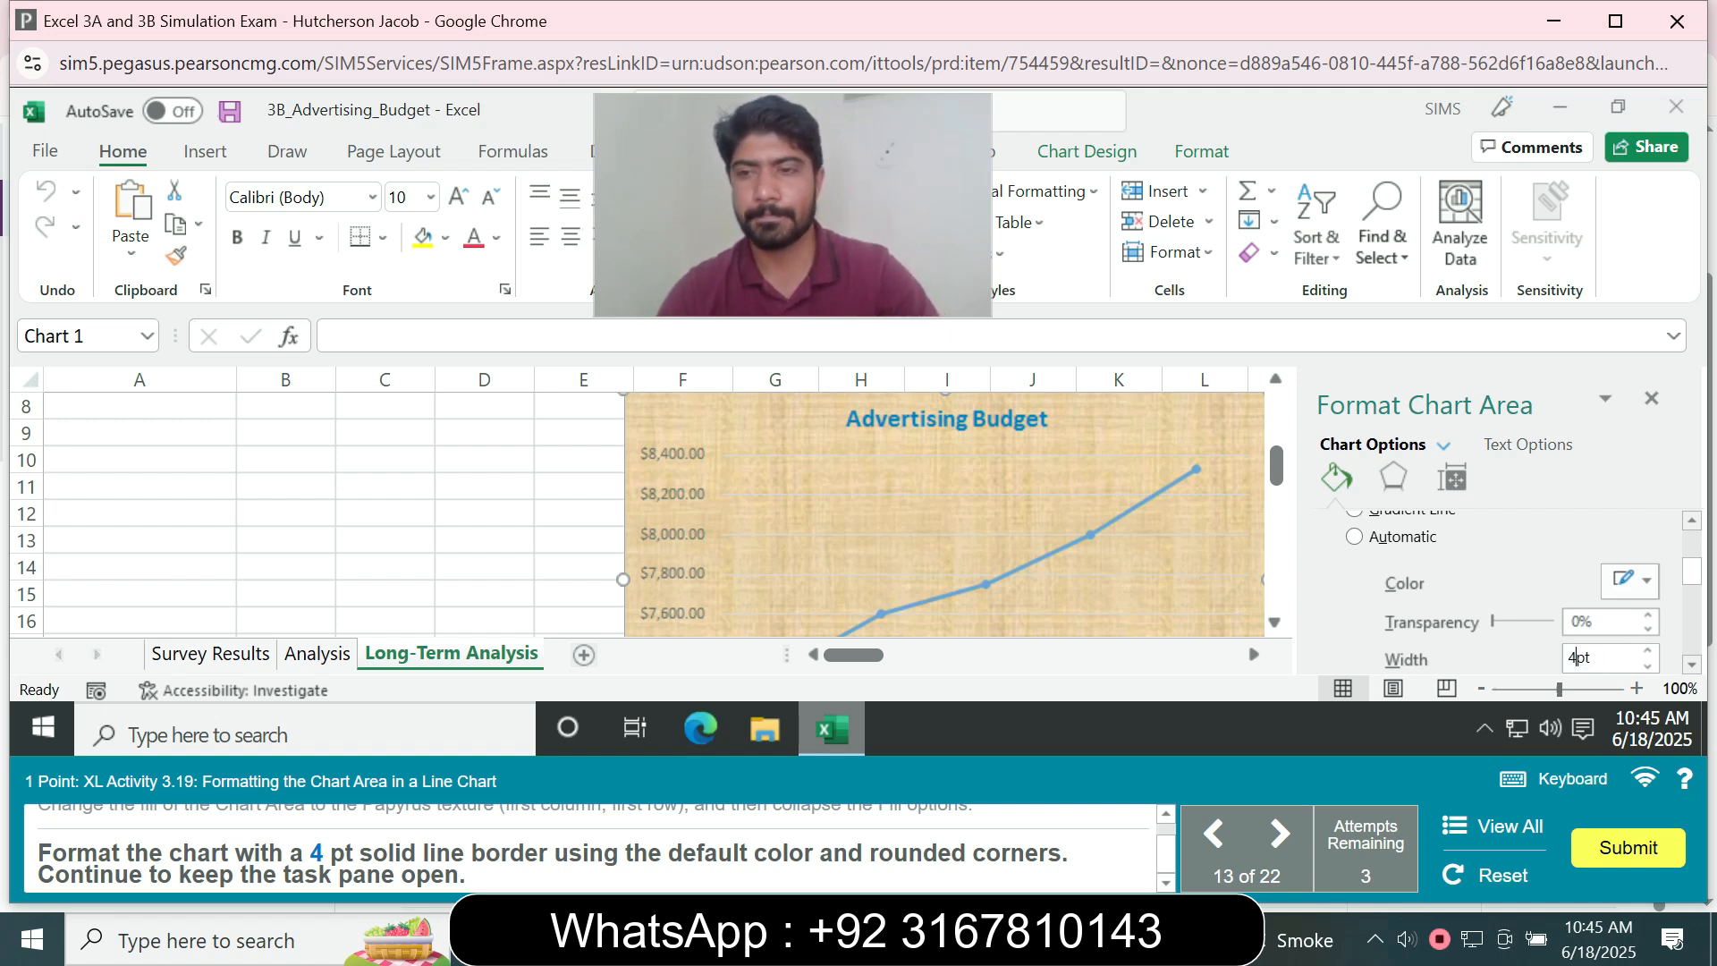
{"action": "key", "text": "Return"}
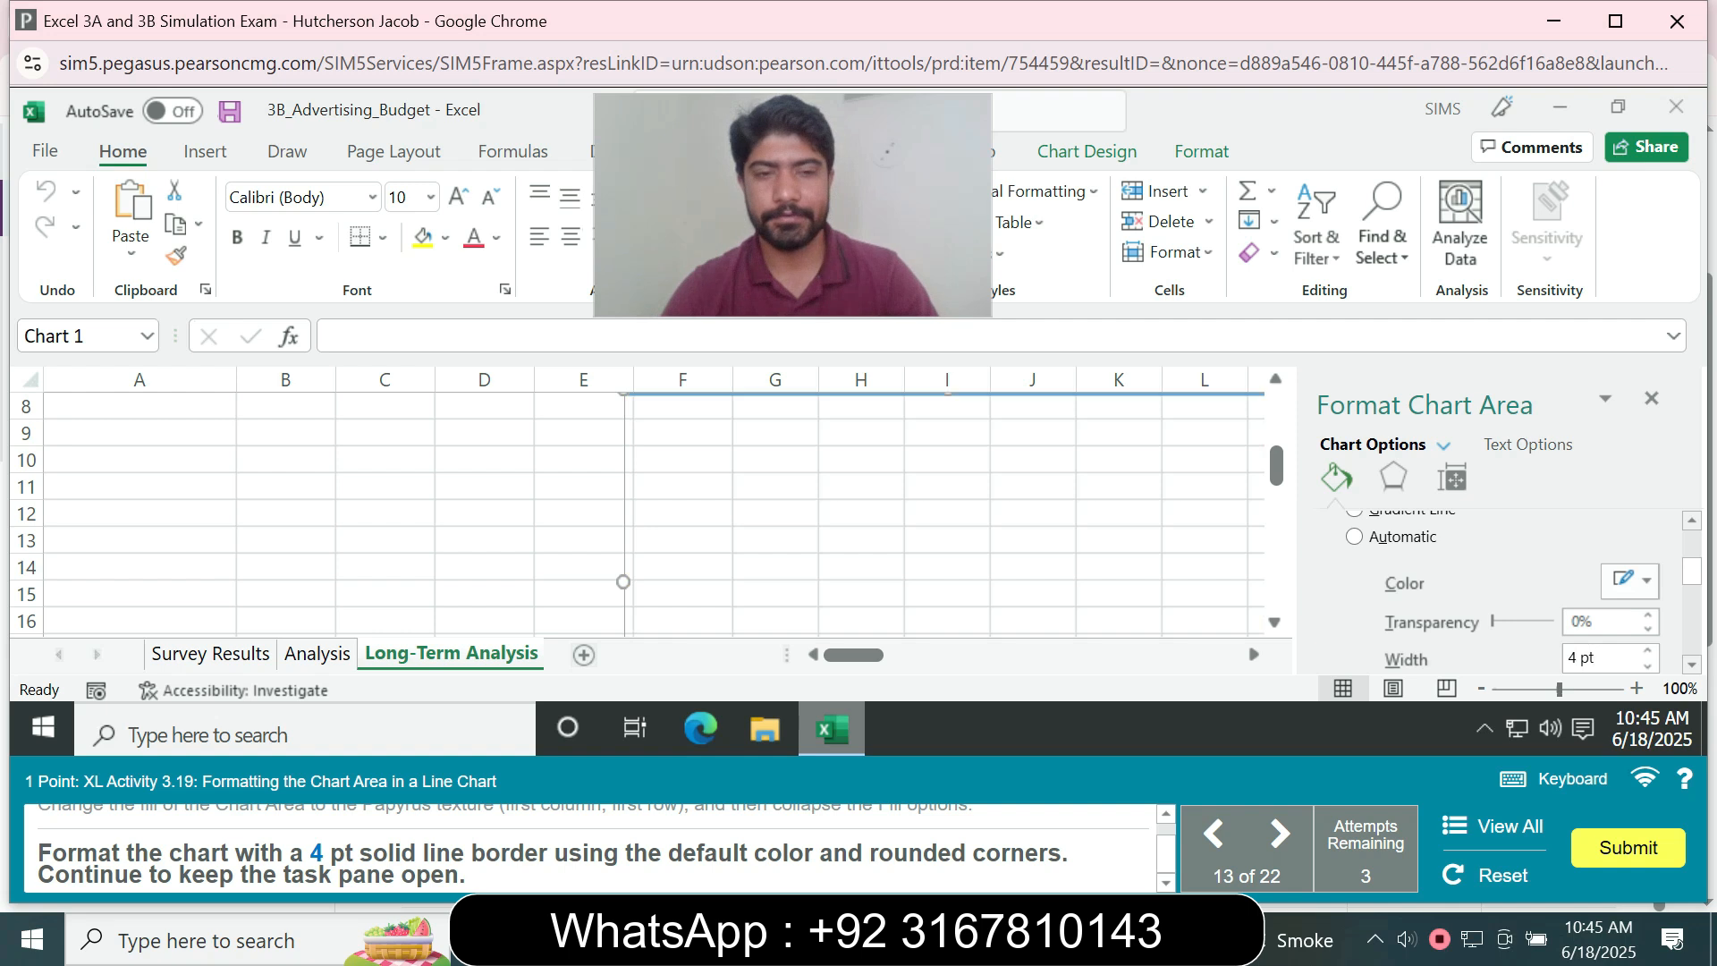
{"action": "scroll", "coordinate": [1503, 590], "scroll_direction": "down", "scroll_amount": 3}
{"action": "scroll", "coordinate": [1502, 590], "scroll_direction": "down", "scroll_amount": 1}
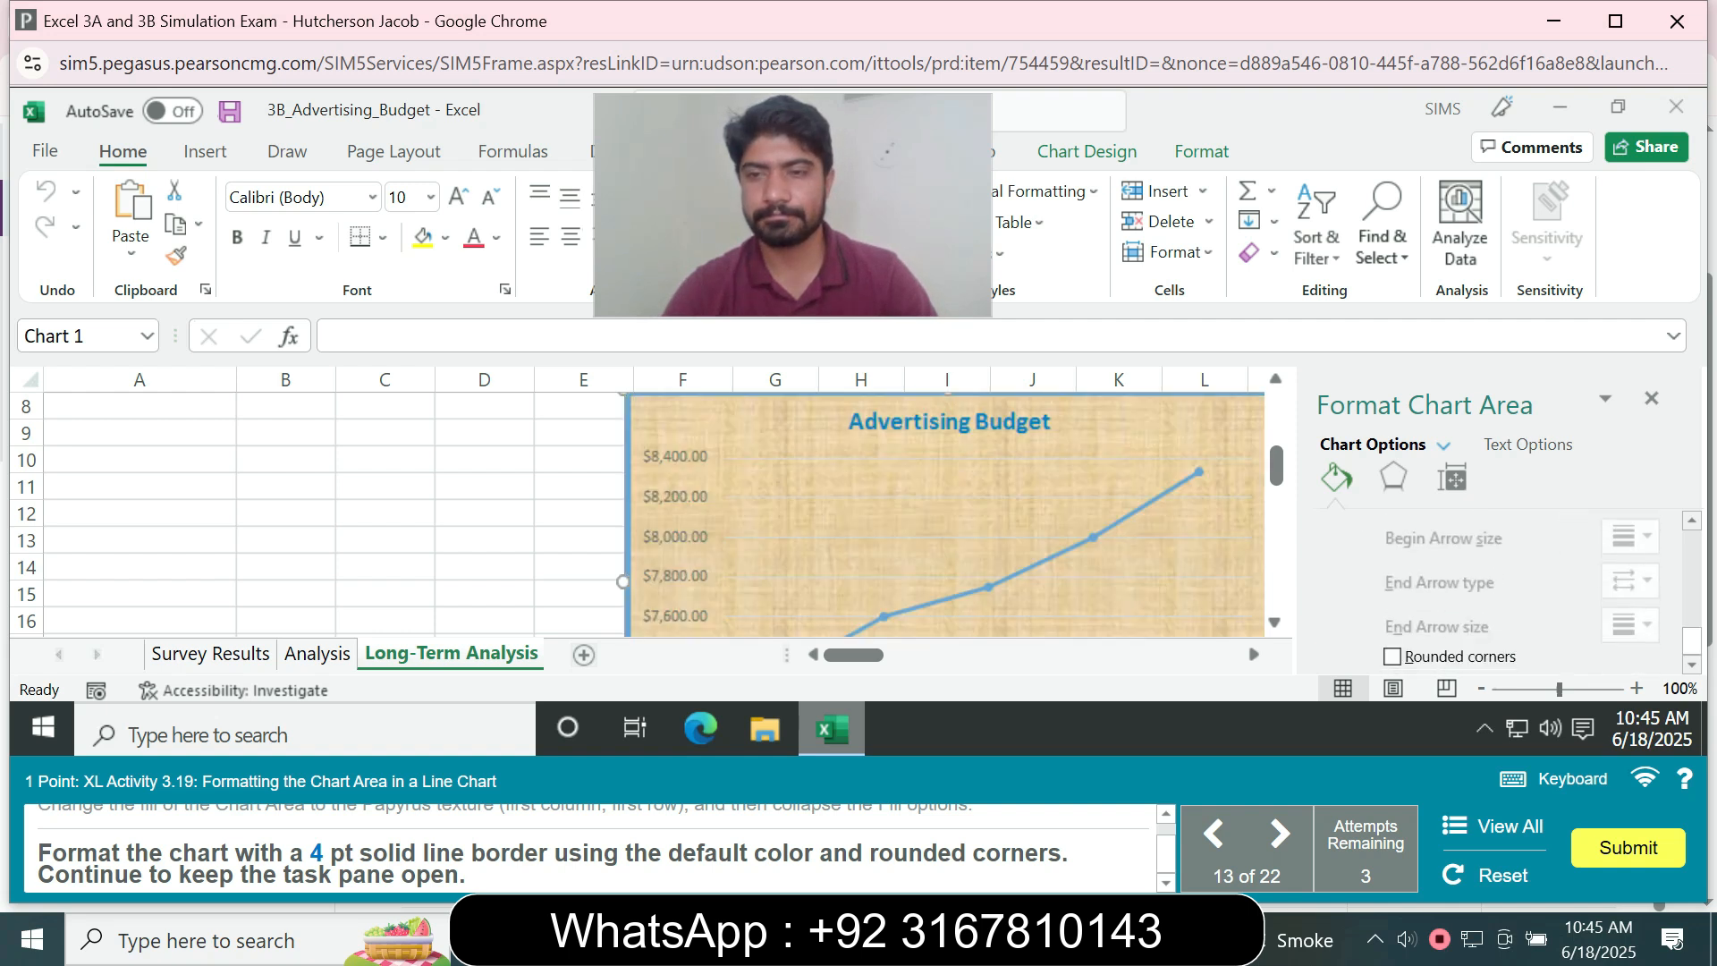
{"action": "left_click", "coordinate": [1392, 656]}
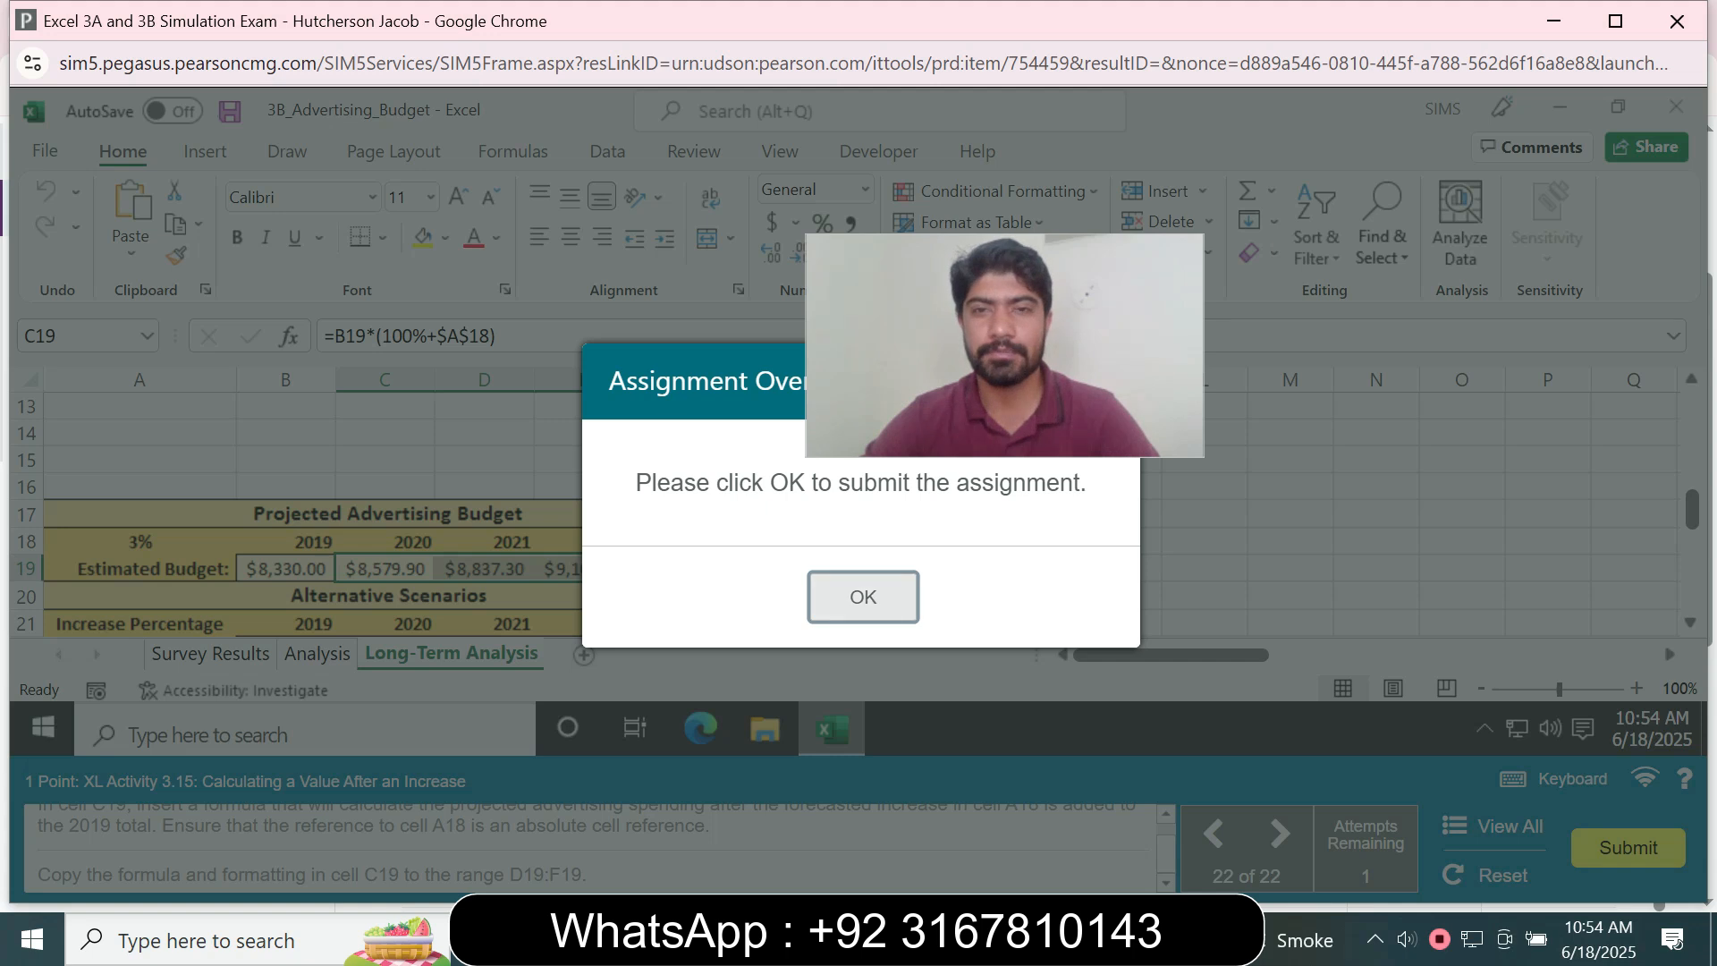
Confirm submission of the finished simulation exam and check the exam name and score in the quiz summary
{"action": "left_click", "coordinate": [863, 596]}
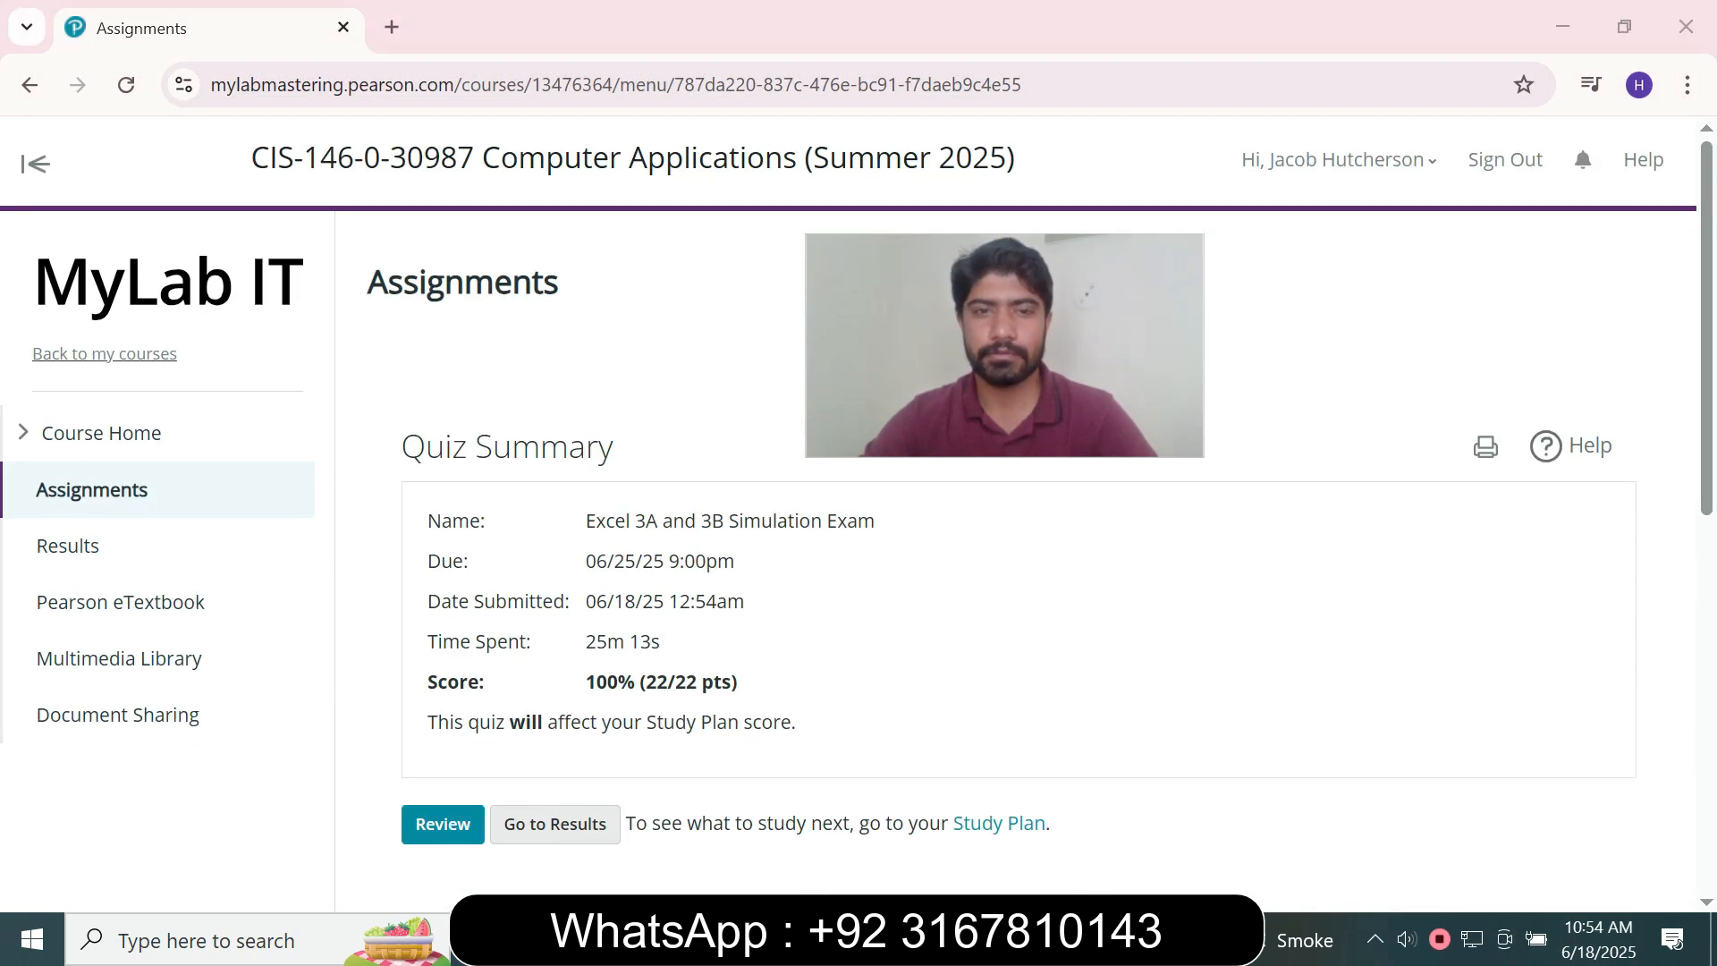
{"action": "left_click_drag", "start_coordinate": [615, 521], "coordinate": [837, 521]}
{"action": "left_click", "coordinate": [837, 520]}
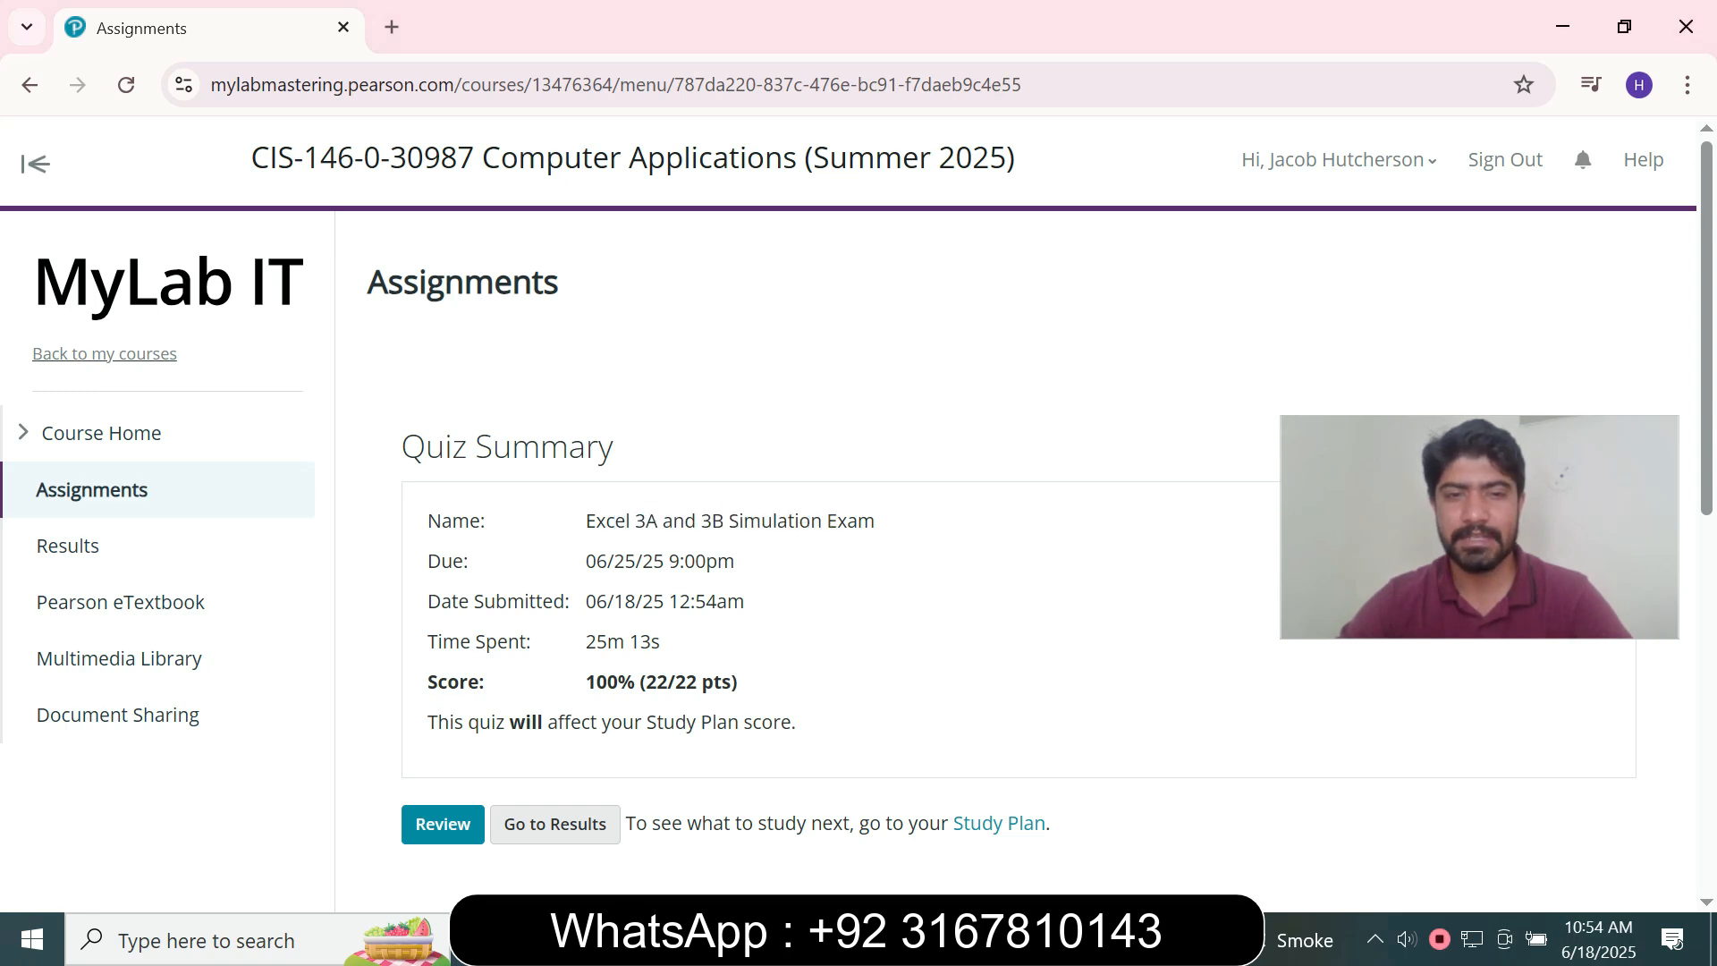
{"action": "left_click_drag", "start_coordinate": [585, 681], "coordinate": [757, 681]}
{"action": "left_click", "coordinate": [757, 681]}
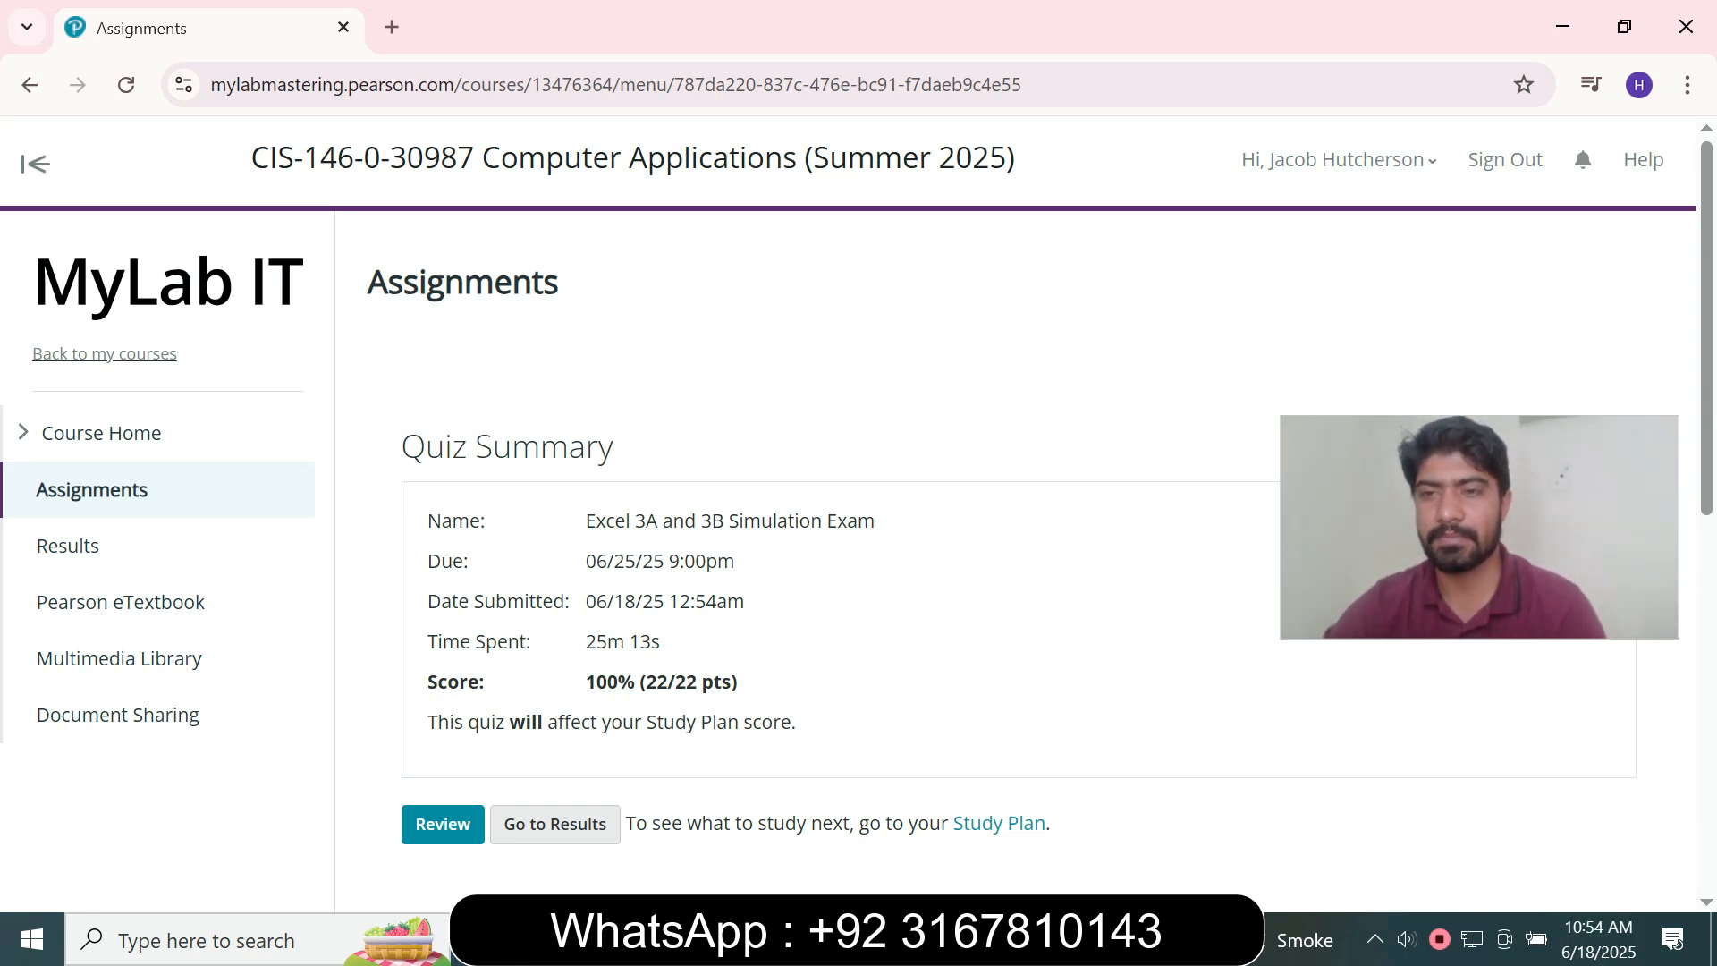
{"action": "left_click_drag", "start_coordinate": [1280, 638], "coordinate": [1252, 654]}
{"action": "left_click_drag", "start_coordinate": [1465, 535], "coordinate": [1455, 412]}
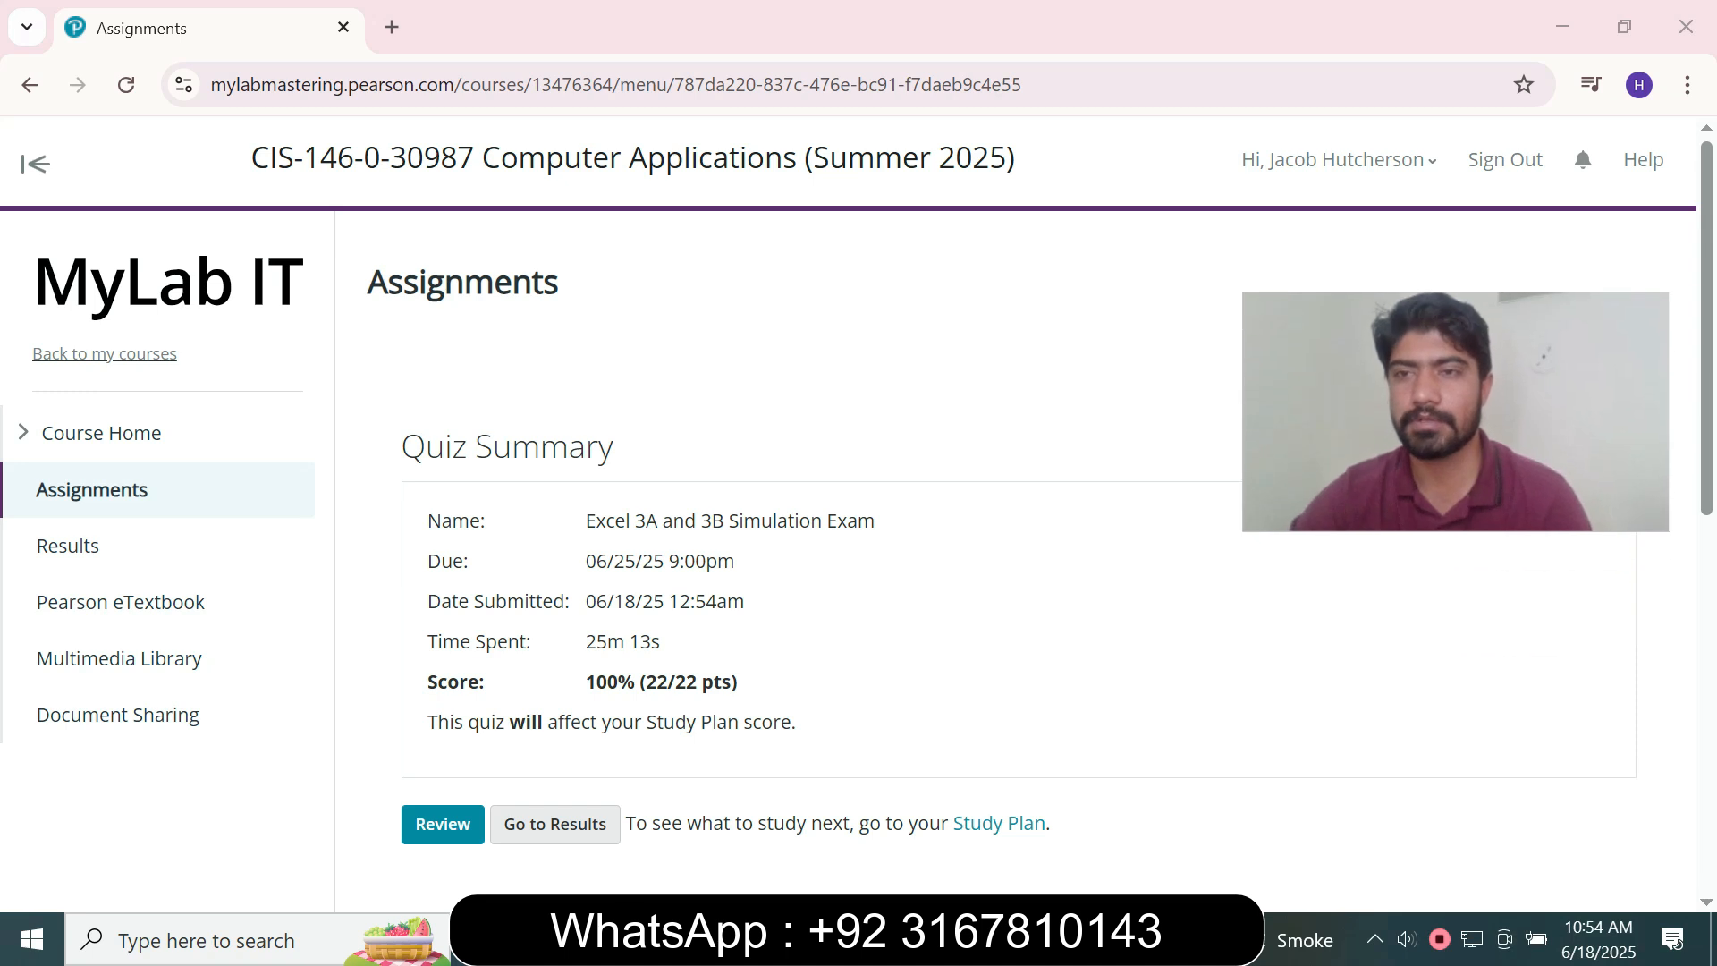